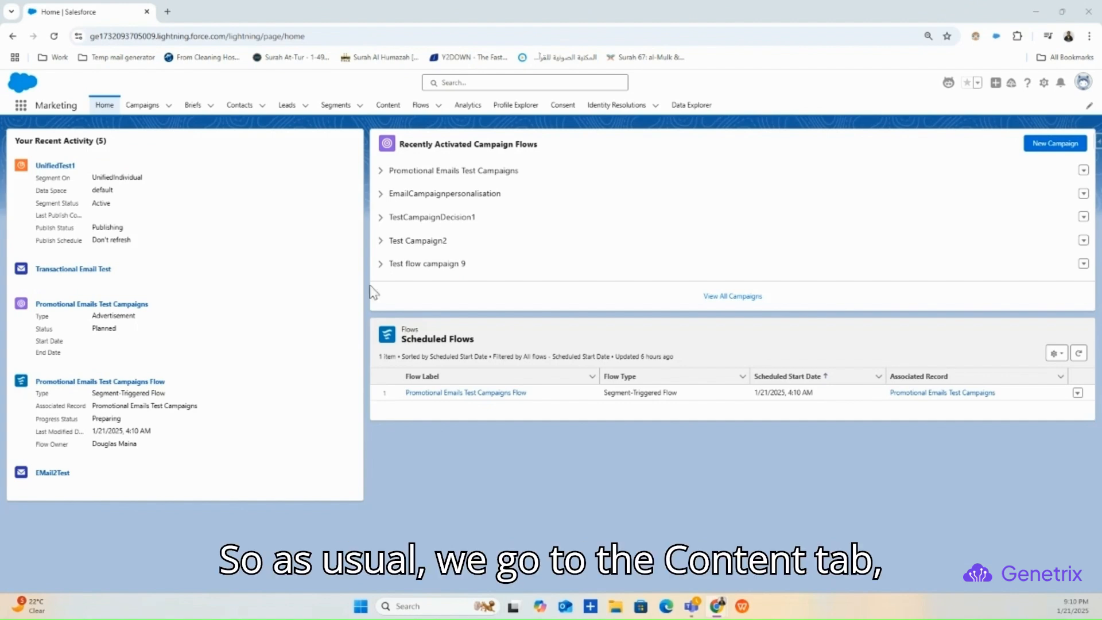
- Go to Content > WorkspaceGentrix1 > Folder1Test and choose Add > Content
left_click(393, 106)
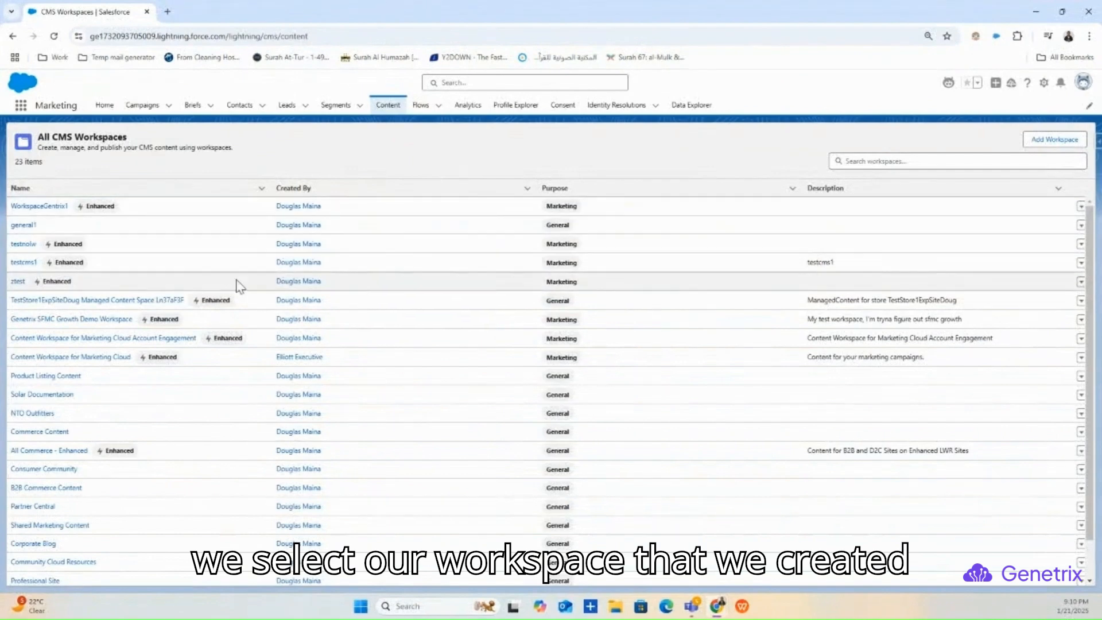
left_click(55, 214)
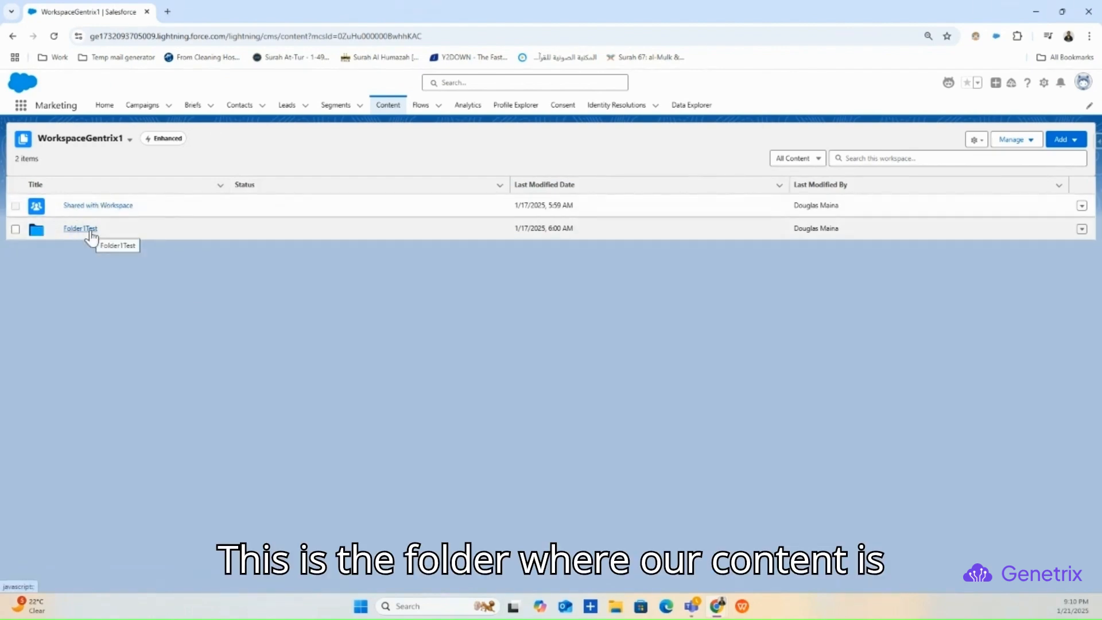
left_click(90, 231)
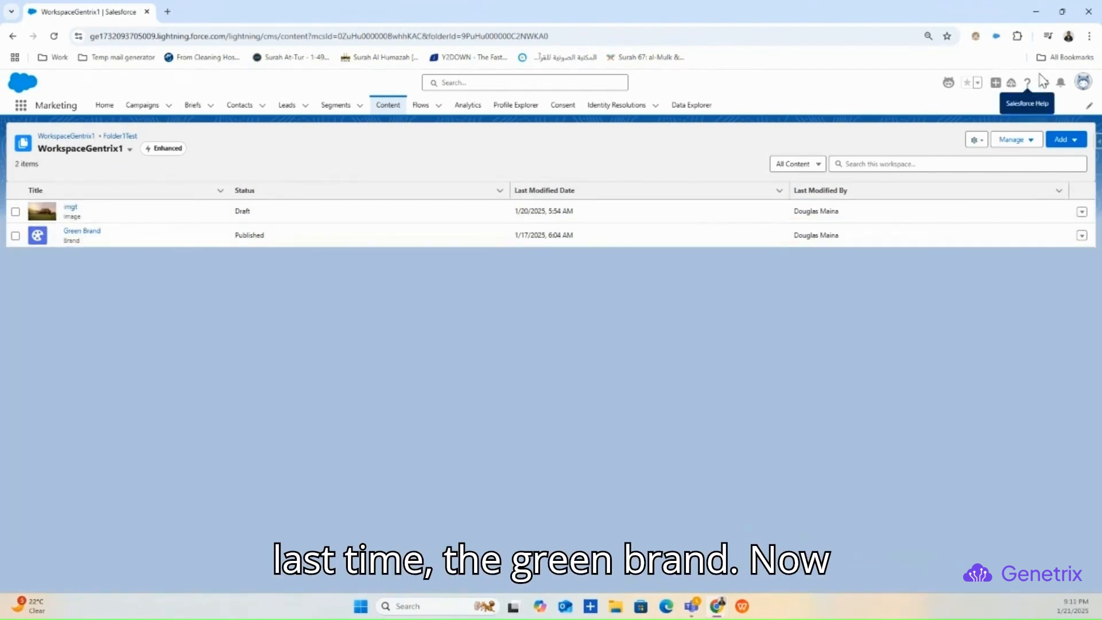
left_click(1065, 139)
left_click(1068, 162)
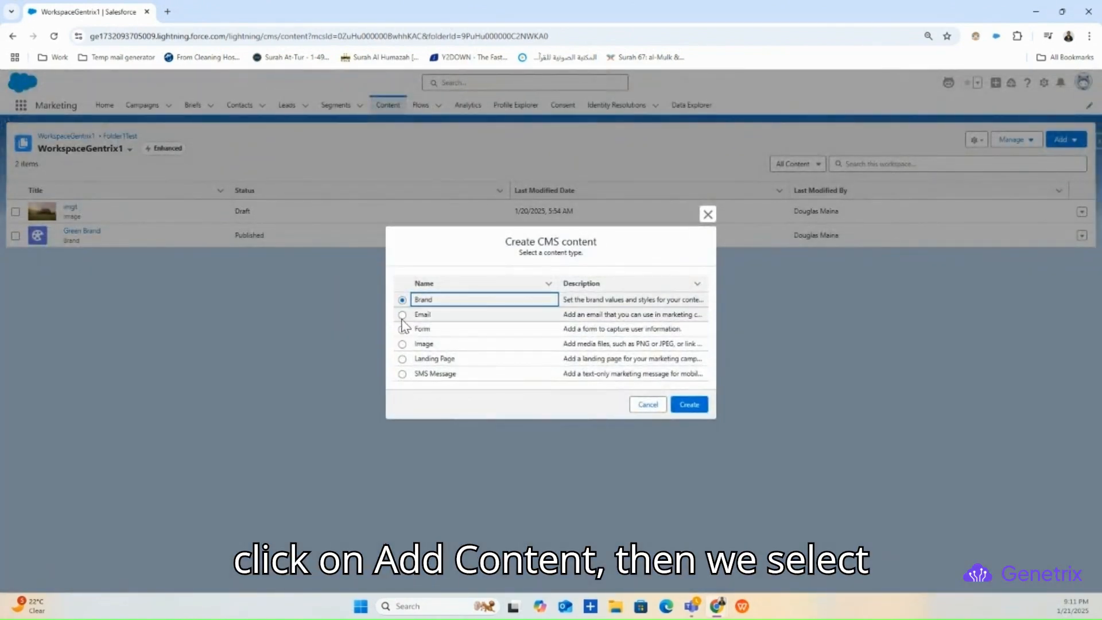
- Create a new Email, expand the Layout and Media component groups, and start the Title field
left_click(403, 314)
left_click(686, 406)
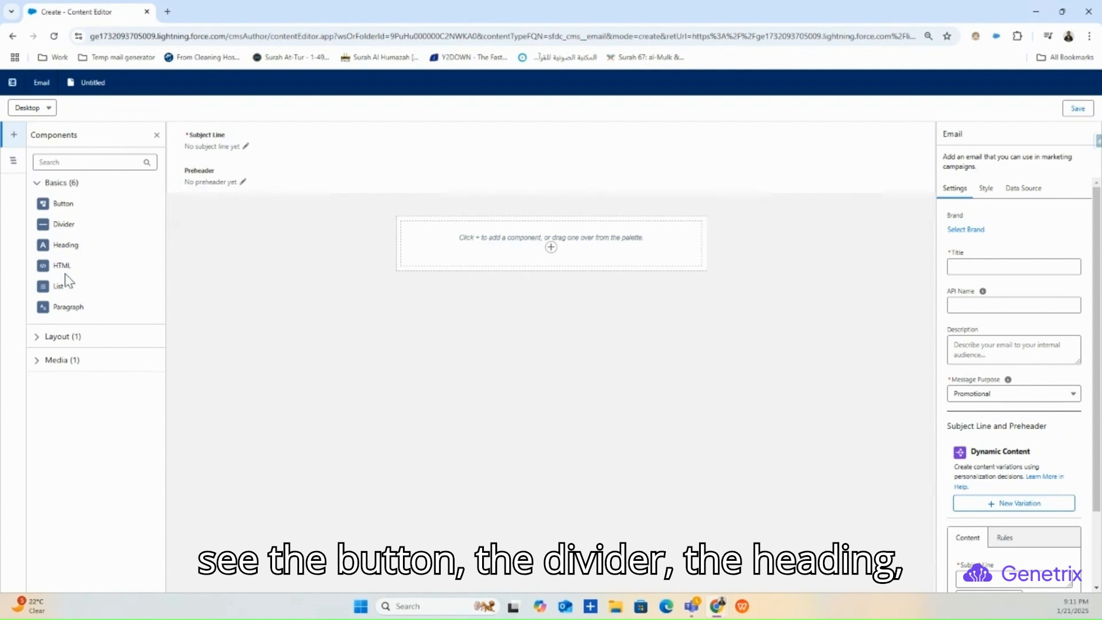
left_click(39, 338)
left_click(36, 388)
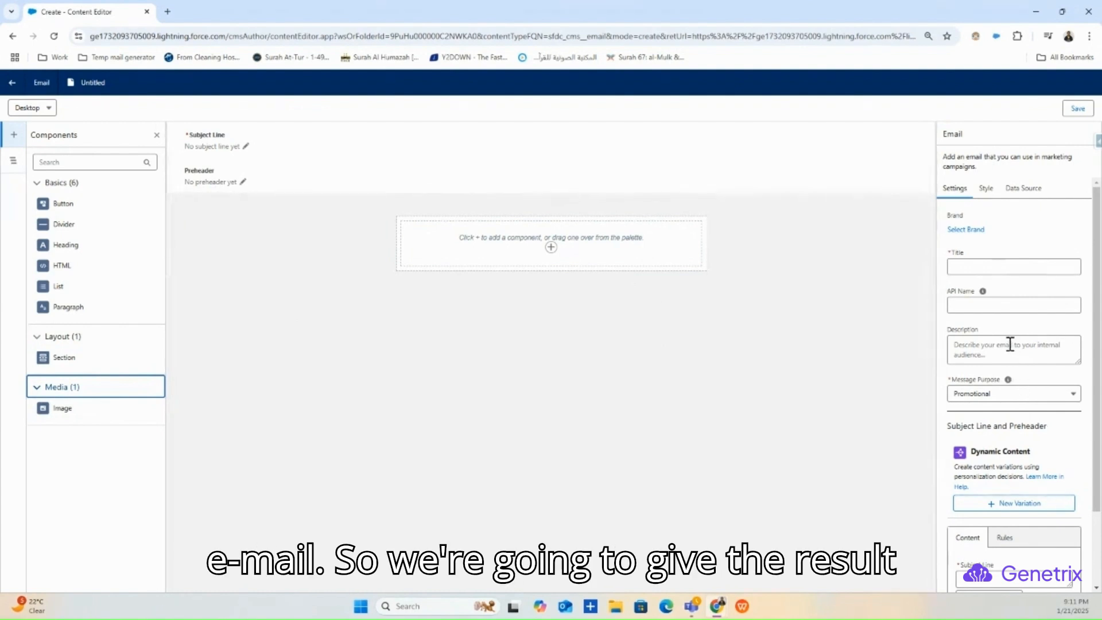
scroll(1010, 341, "down", 2)
scroll(1008, 330, "up", 2)
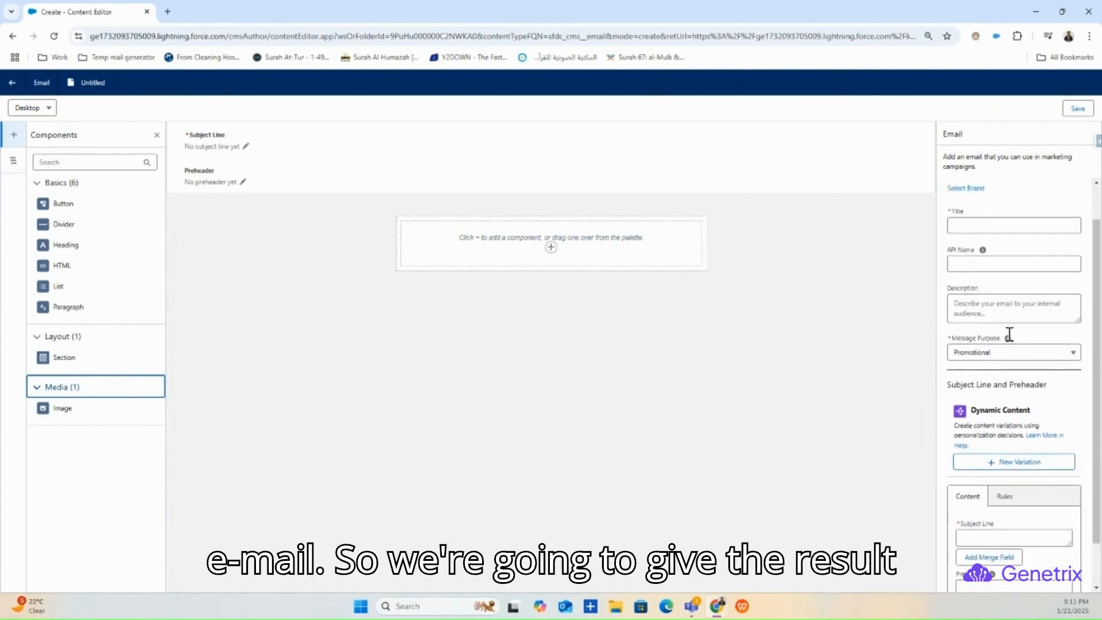
left_click(977, 265)
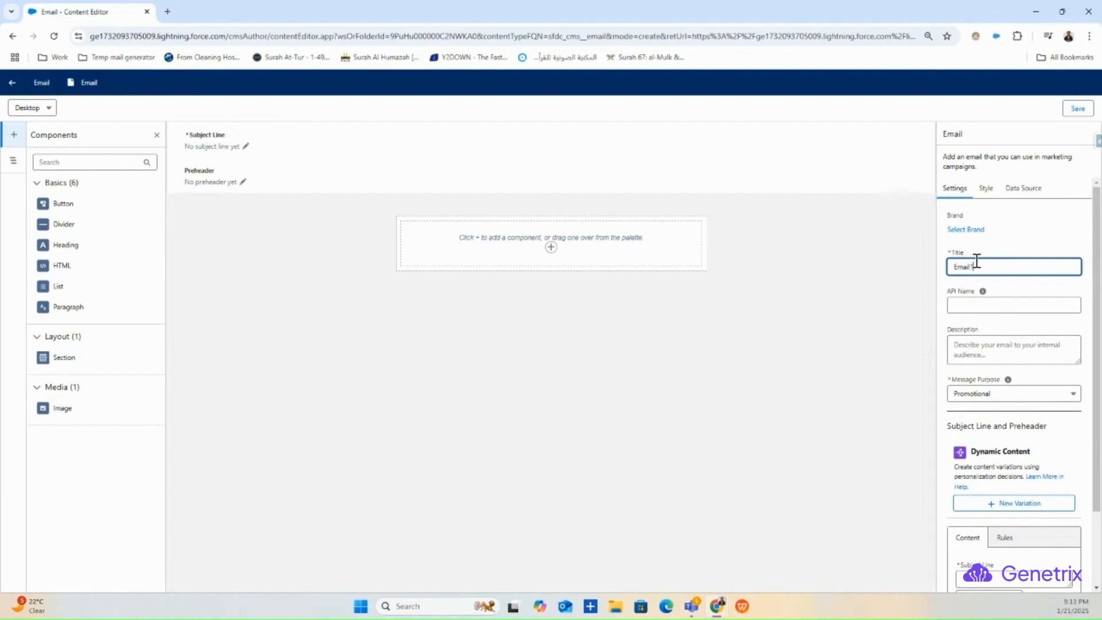
- Enter title 'Email1 Test', API name 'Email_1_test' and description 'This is a testing email'
type("t")
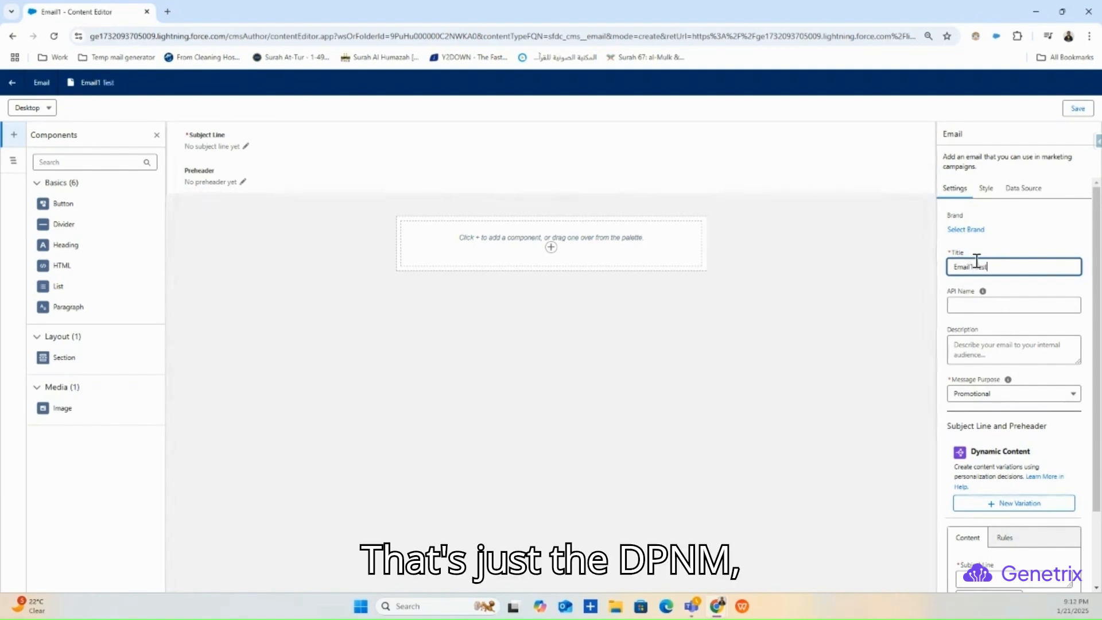
left_click(979, 303)
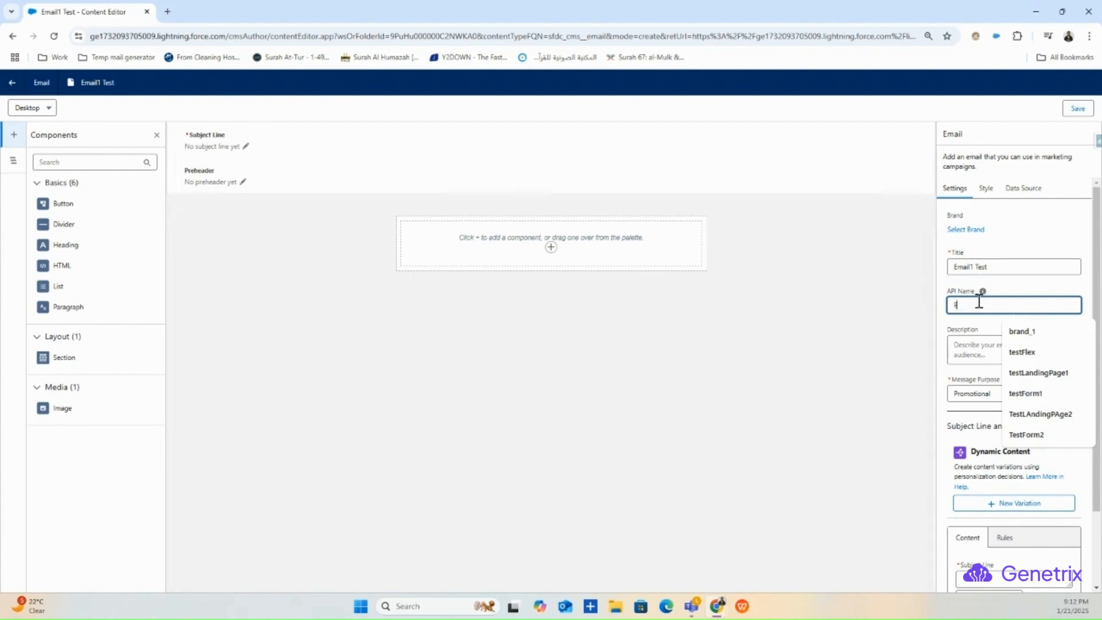
type("Email")
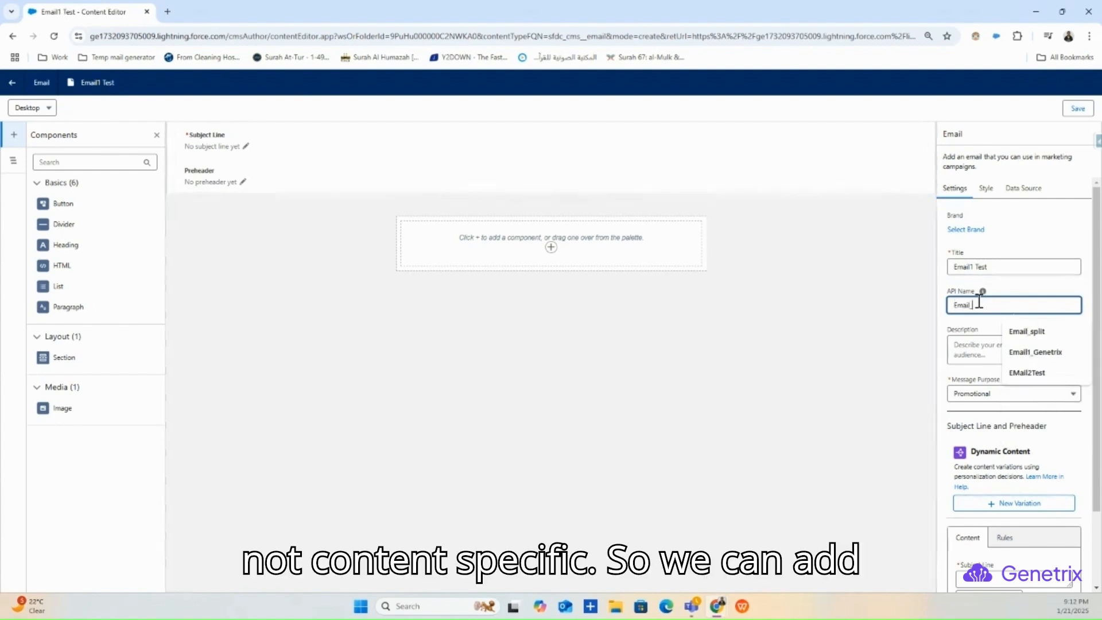
type("_1_test")
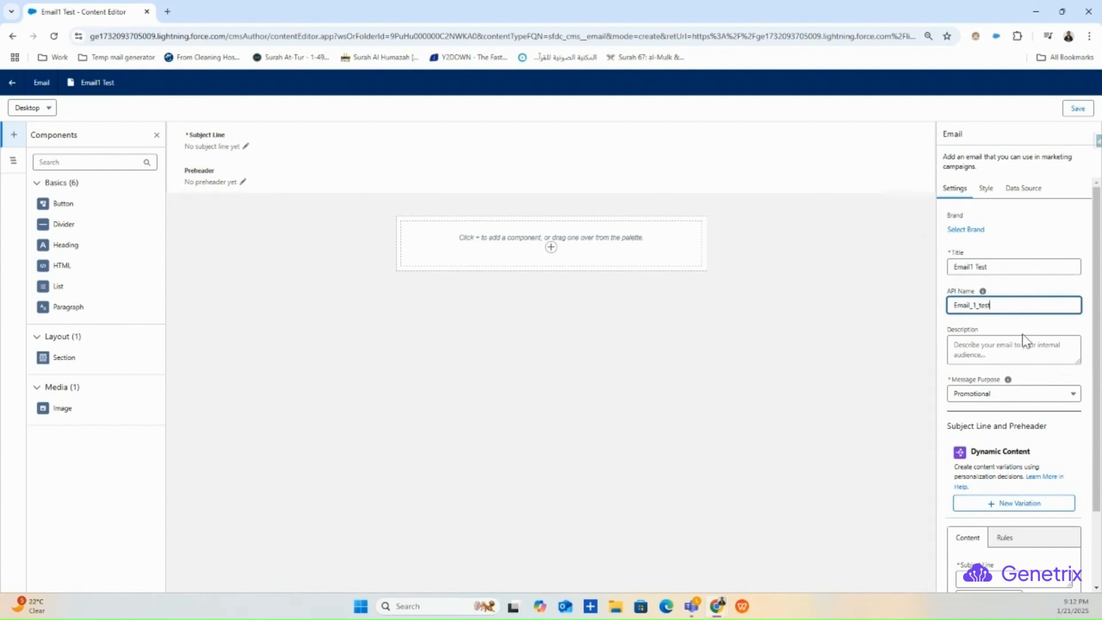
left_click(1019, 346)
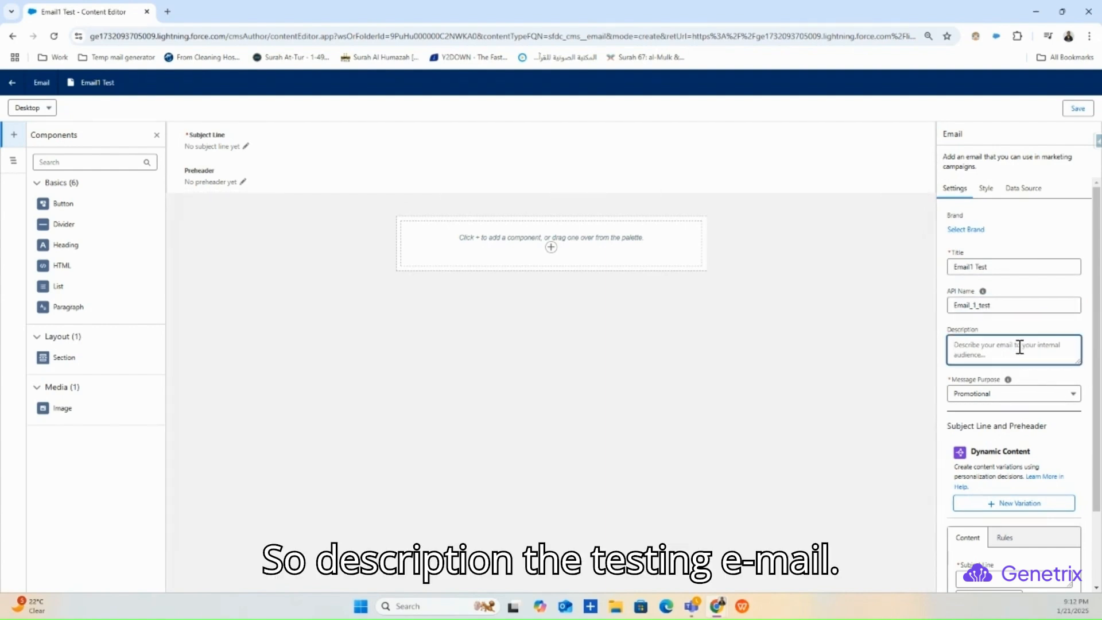
type("This is a testing email")
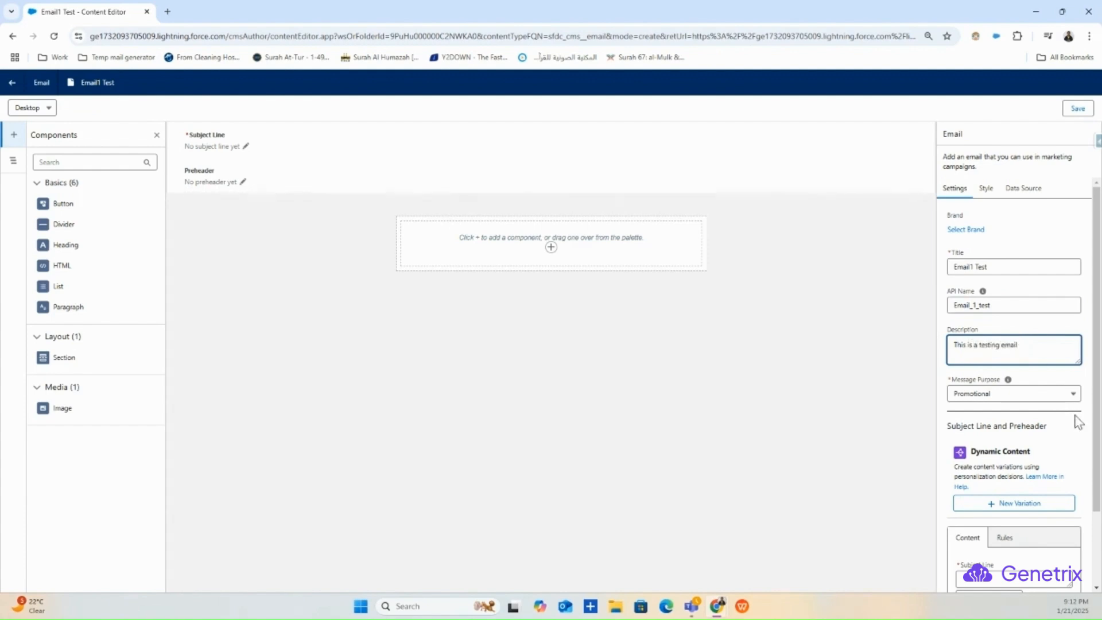
left_click(1015, 395)
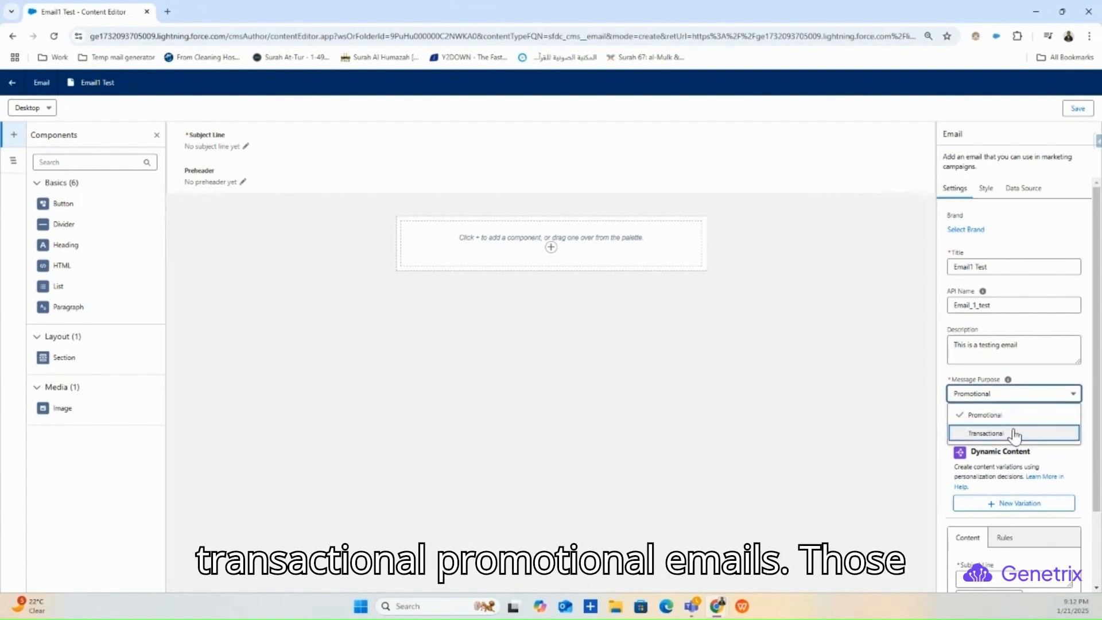
left_click(1014, 400)
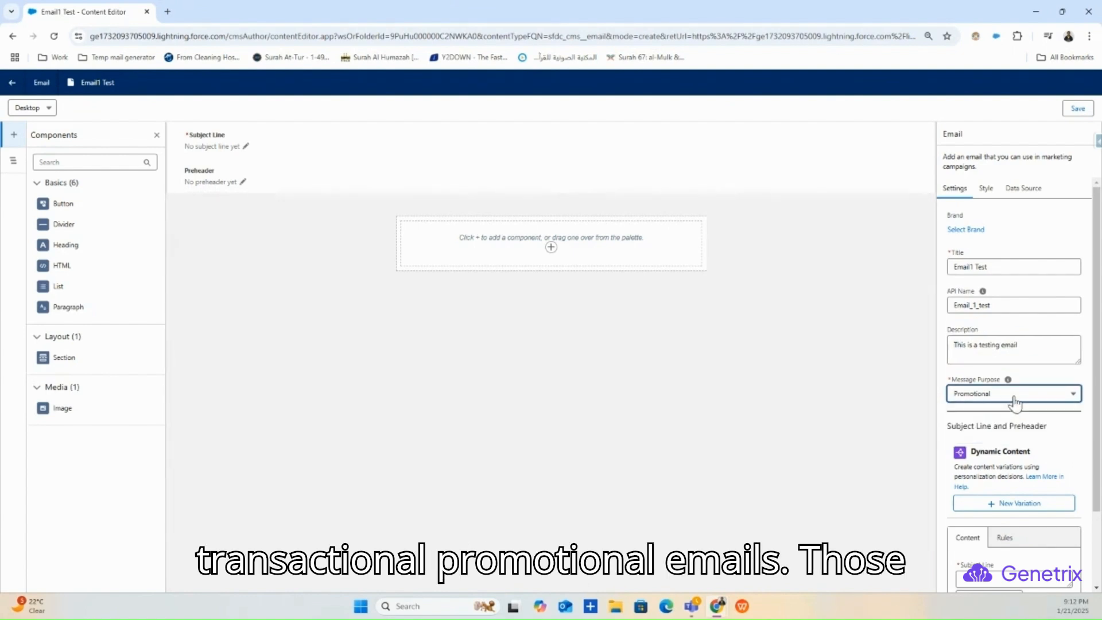
left_click(1014, 400)
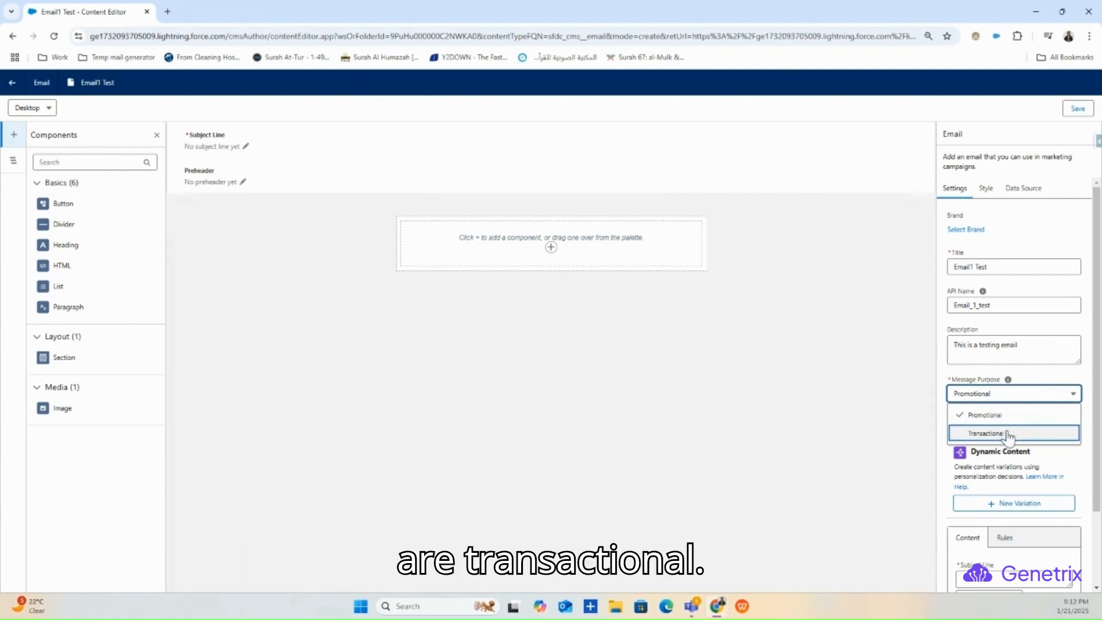
left_click(1005, 434)
left_click(1017, 394)
left_click(1008, 415)
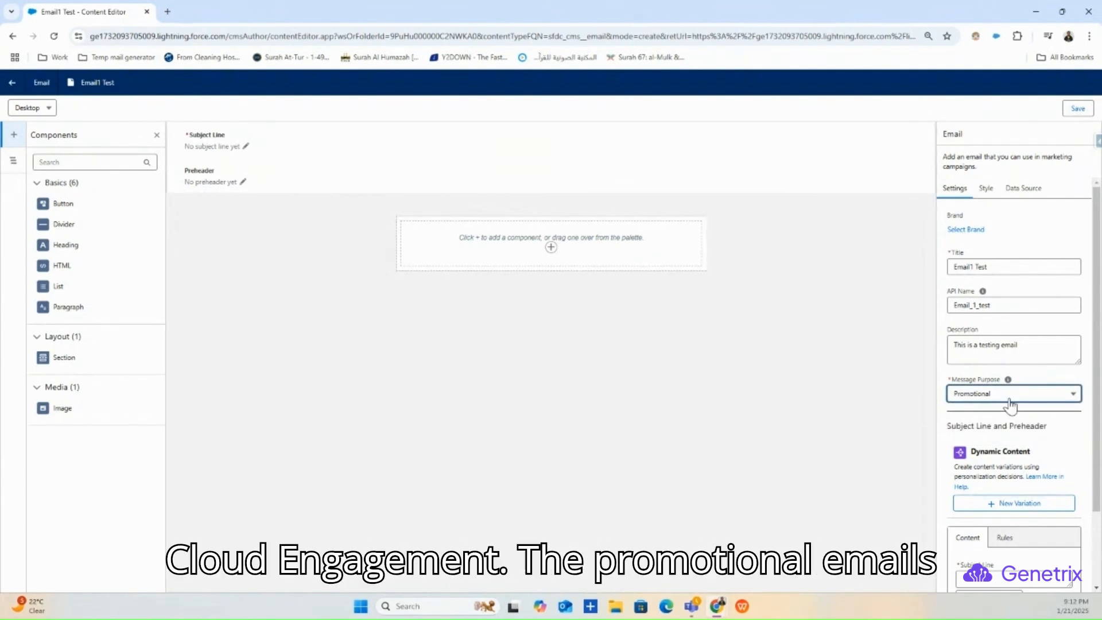
left_click(1005, 399)
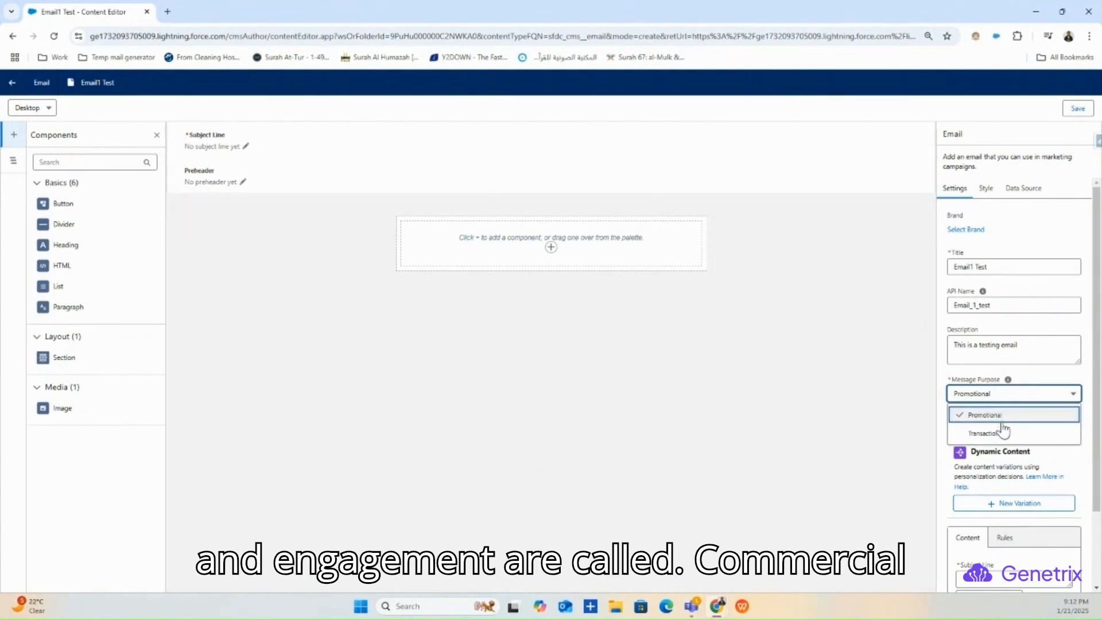
left_click(1003, 433)
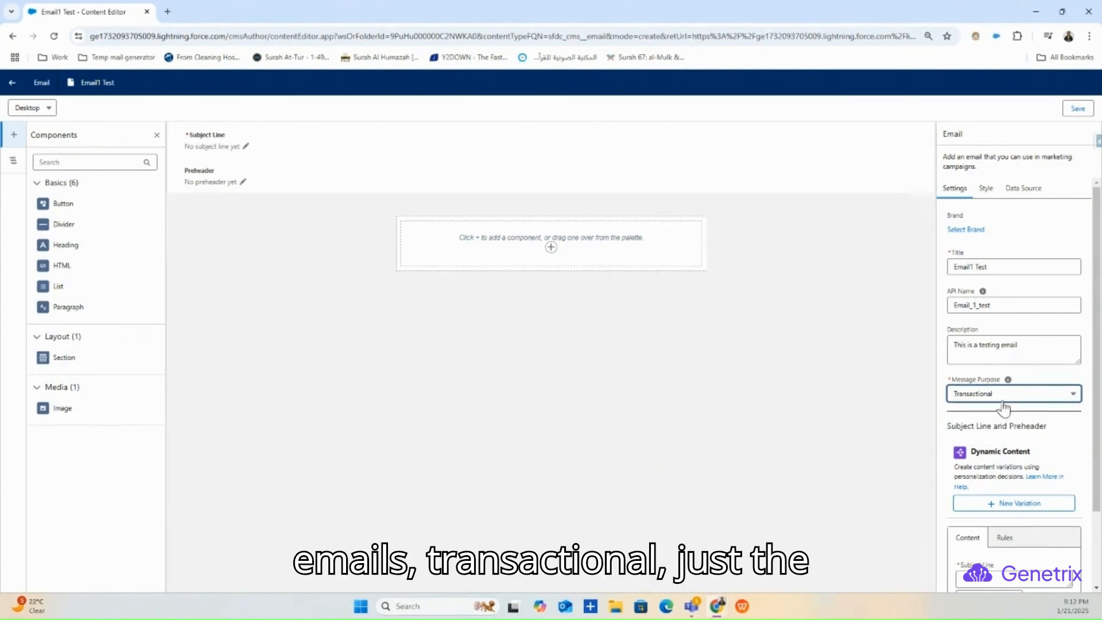
left_click(1003, 399)
left_click(997, 419)
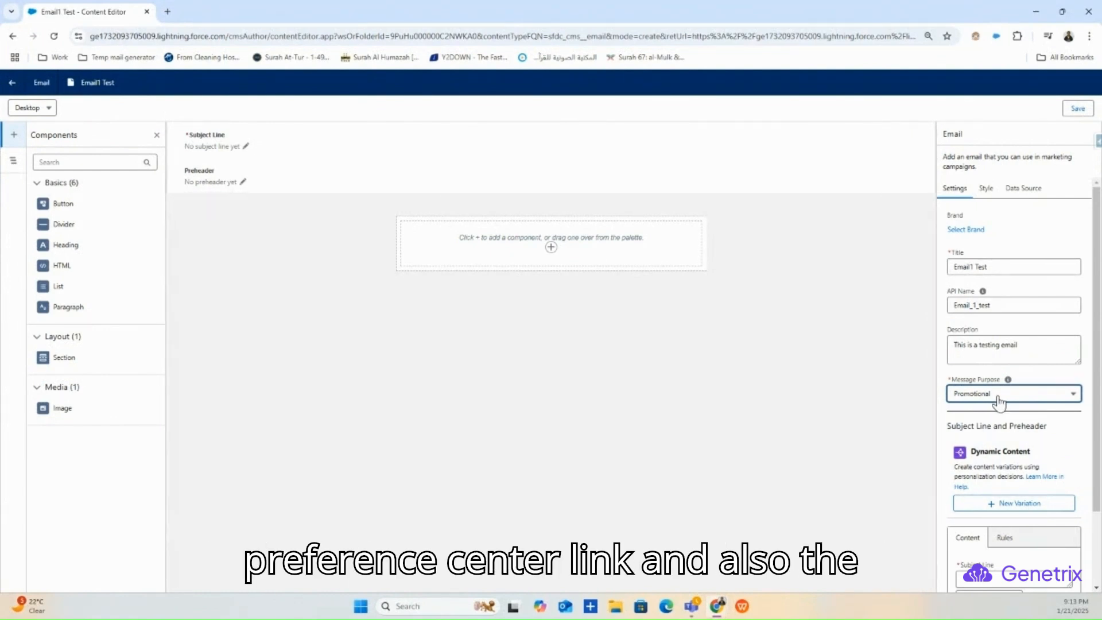
left_click(998, 401)
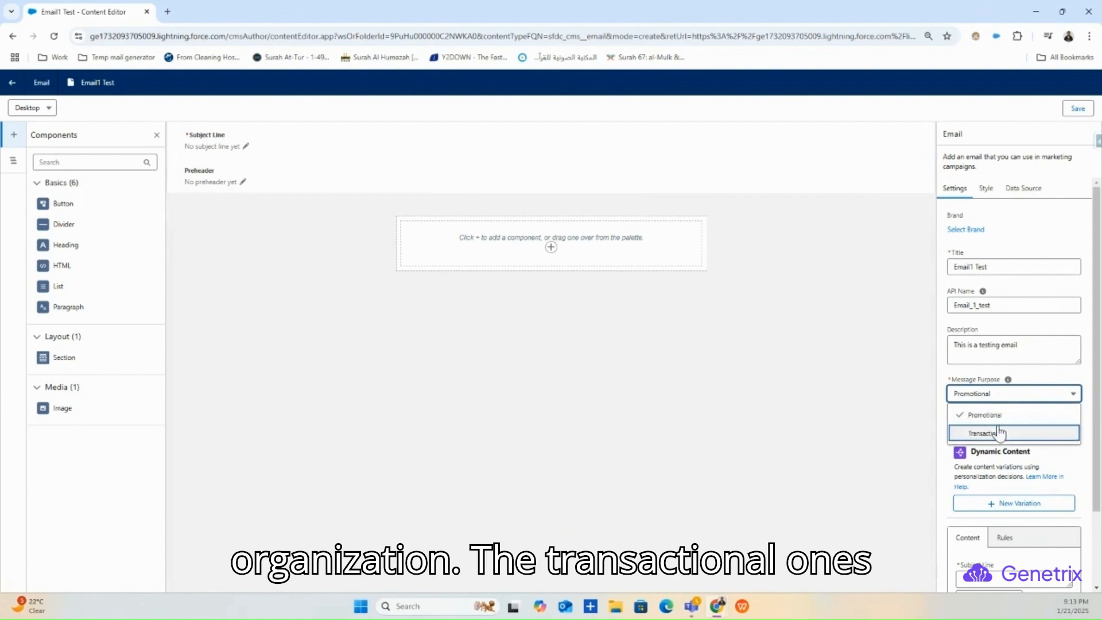
left_click(987, 401)
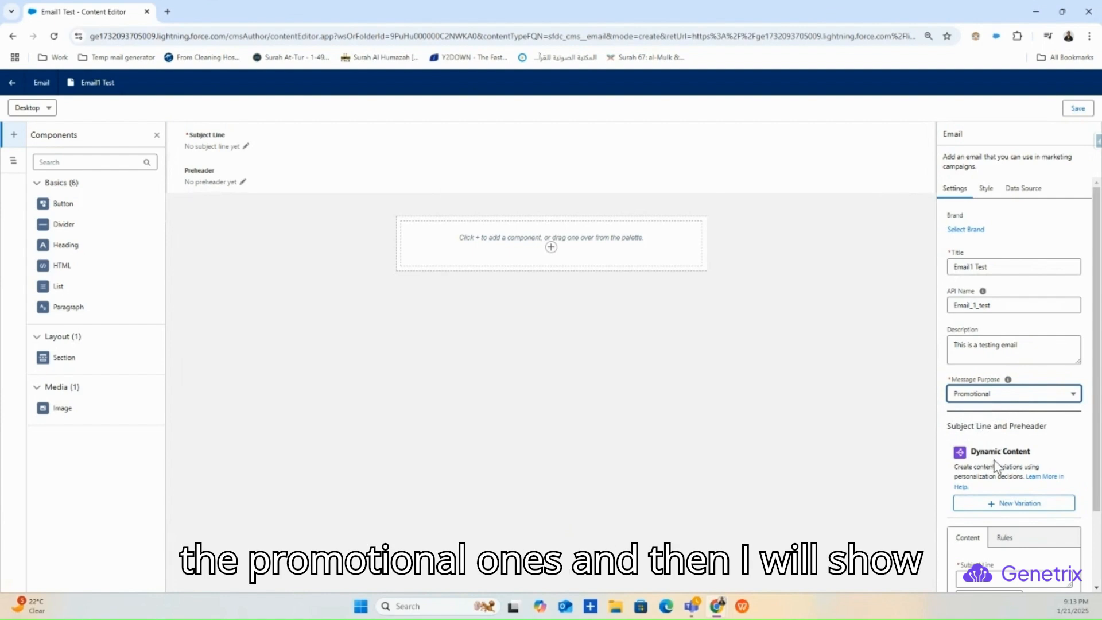
- Enter 'Test Subject Line' as the subject and 'preheader section' as the preheader
scroll(955, 465, "down", 1)
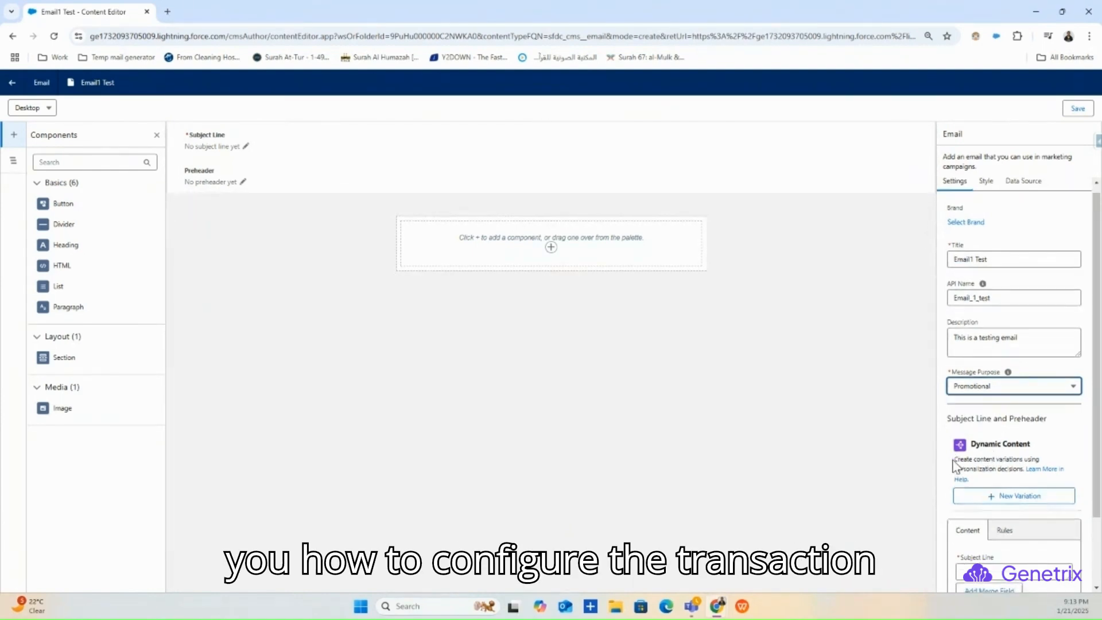
scroll(955, 464, "down", 2)
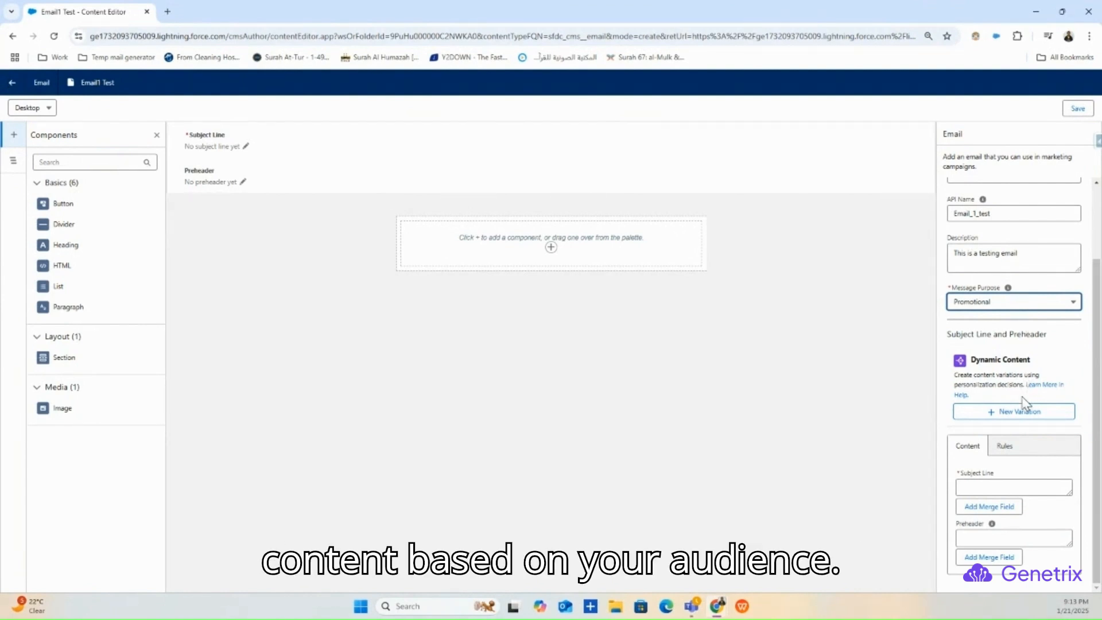
left_click_drag(1033, 360, 972, 367)
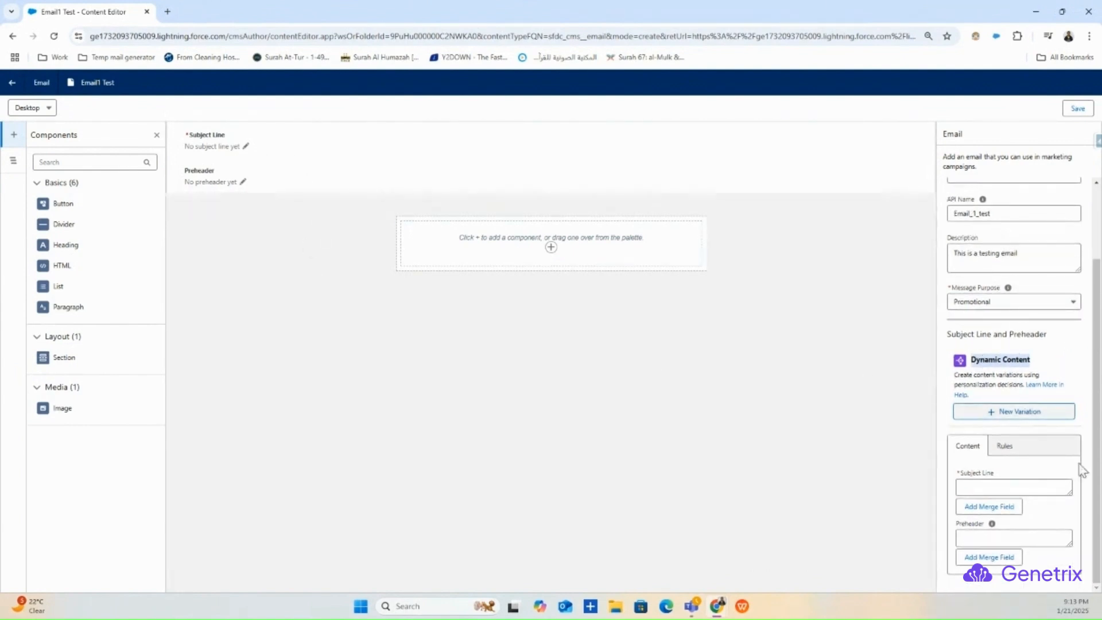
left_click(245, 148)
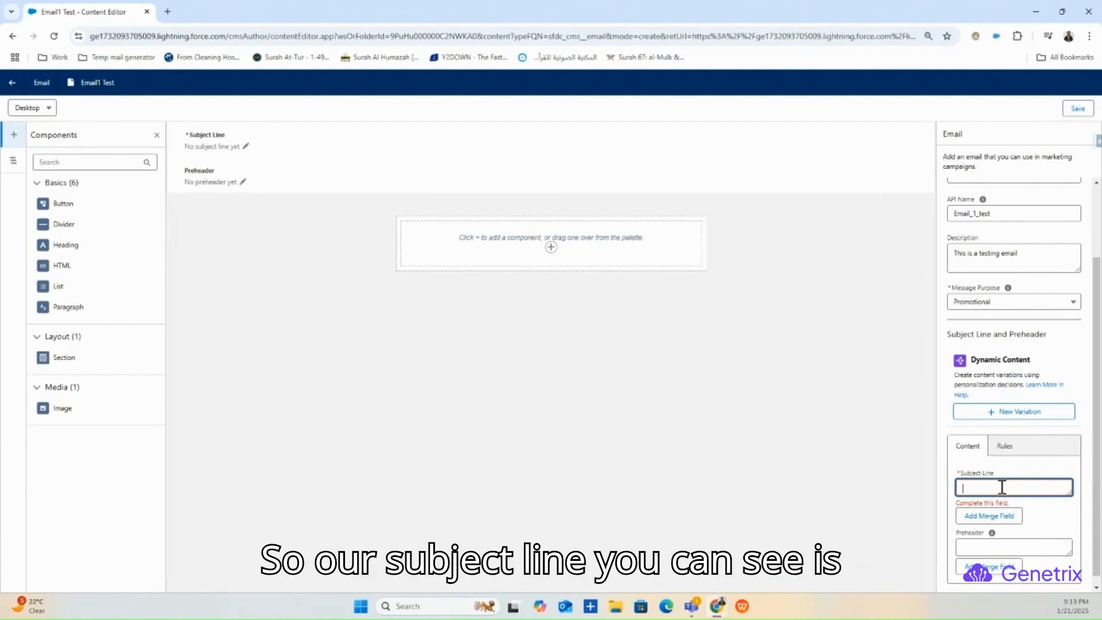
type("T")
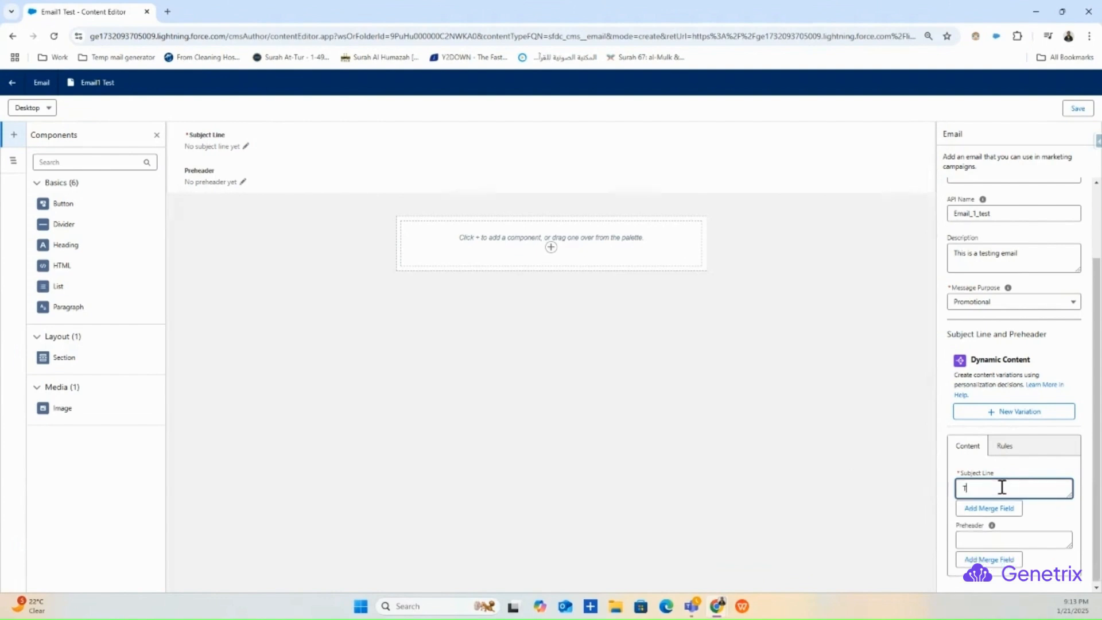
type("est Subject Line")
left_click(1009, 541)
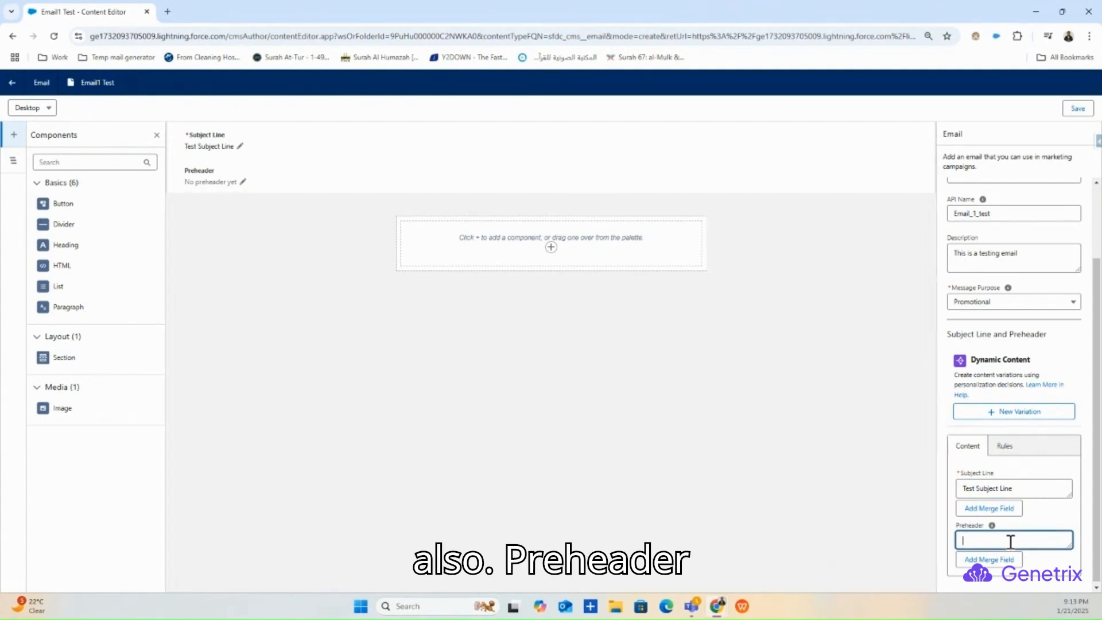
type("preheader section")
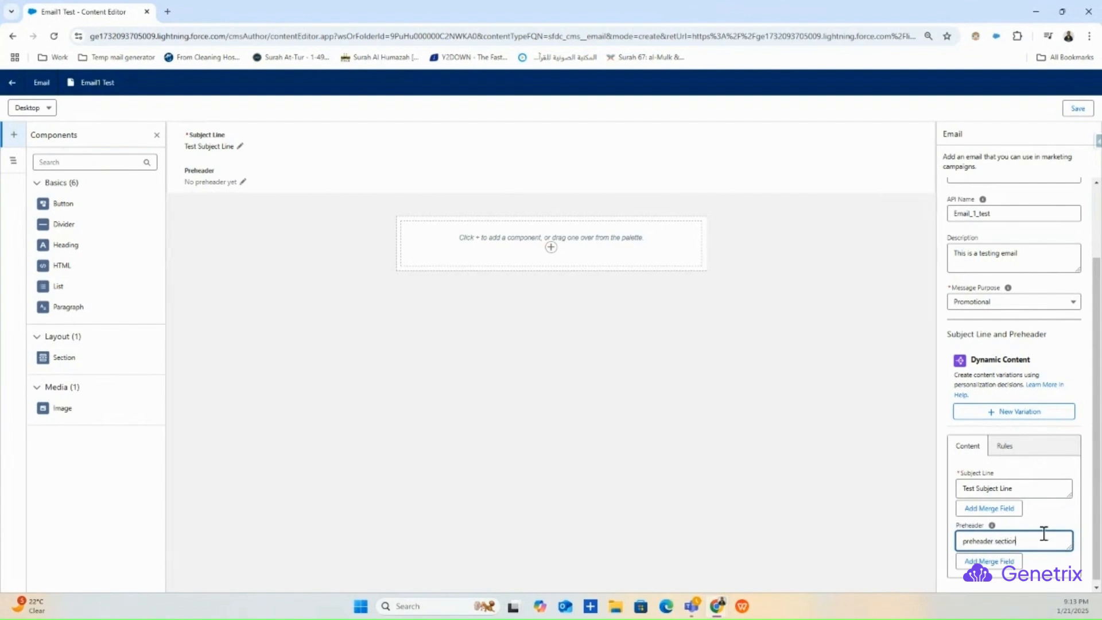
left_click(1052, 519)
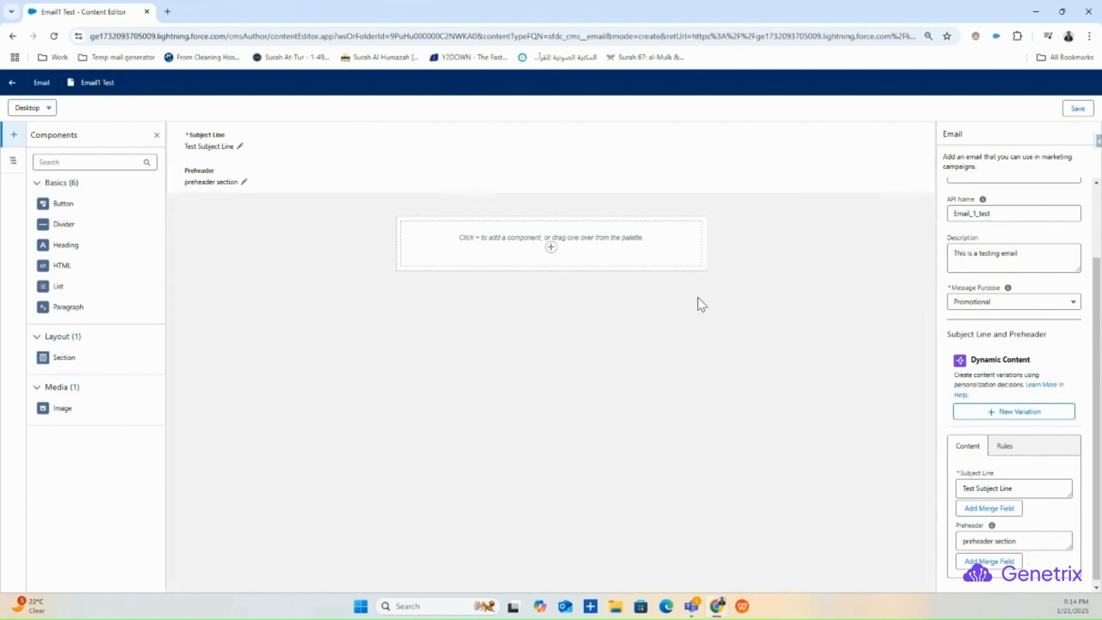
- Add a Heading block reading 'Welcome to SFMC Growth', centred and set to Heading 2
left_click_drag(60, 241, 520, 232)
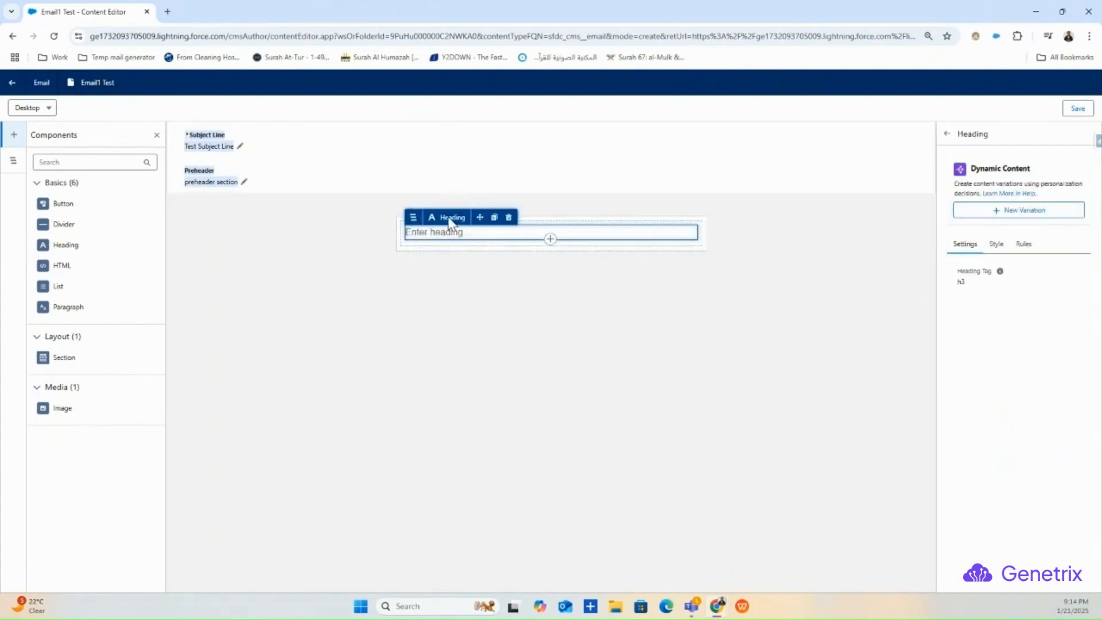
left_click(465, 235)
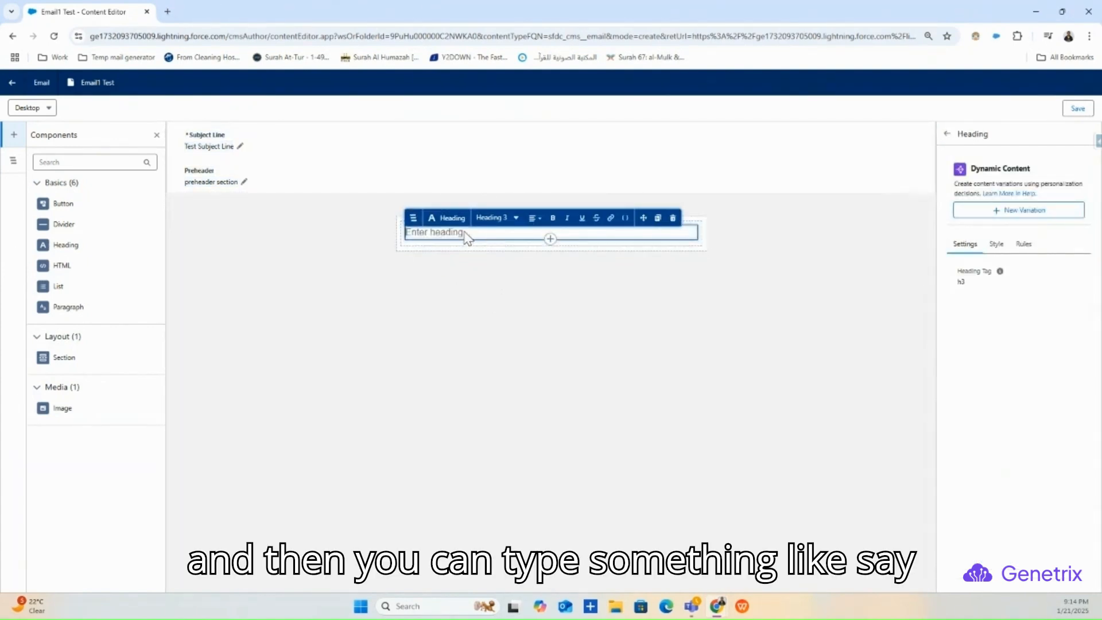
type("Wel")
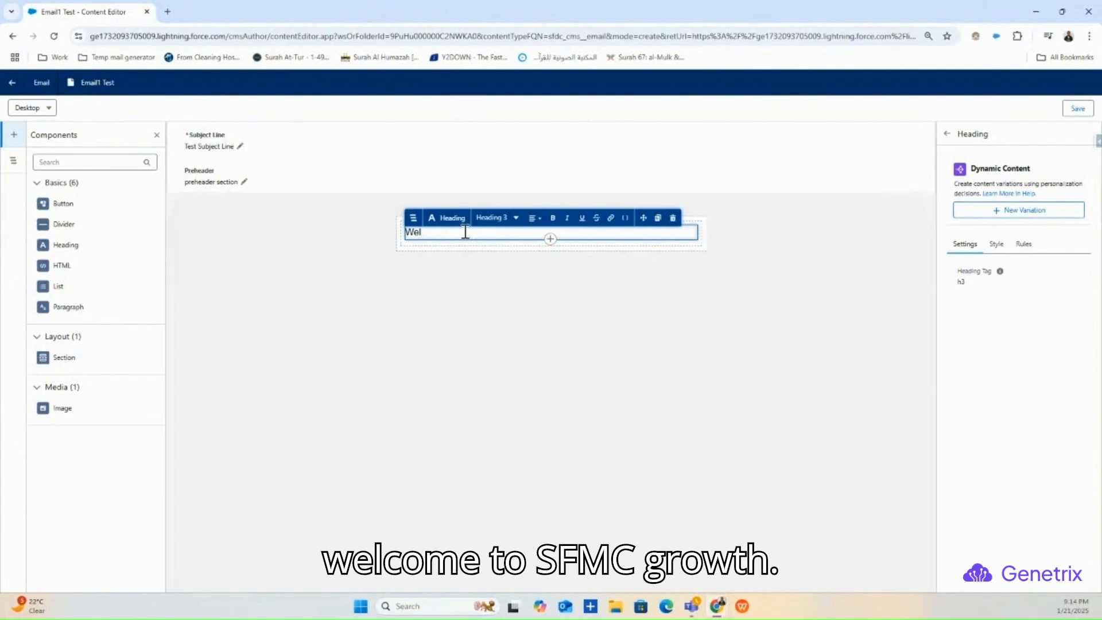
type("come to S")
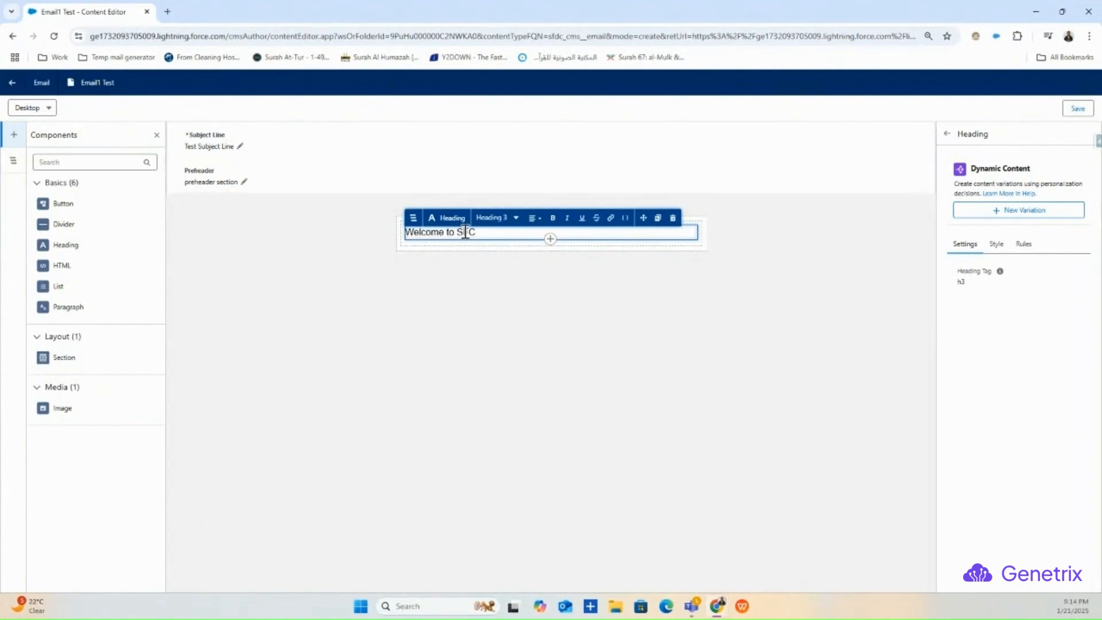
type("FMC Growth")
left_click_drag(519, 231, 412, 241)
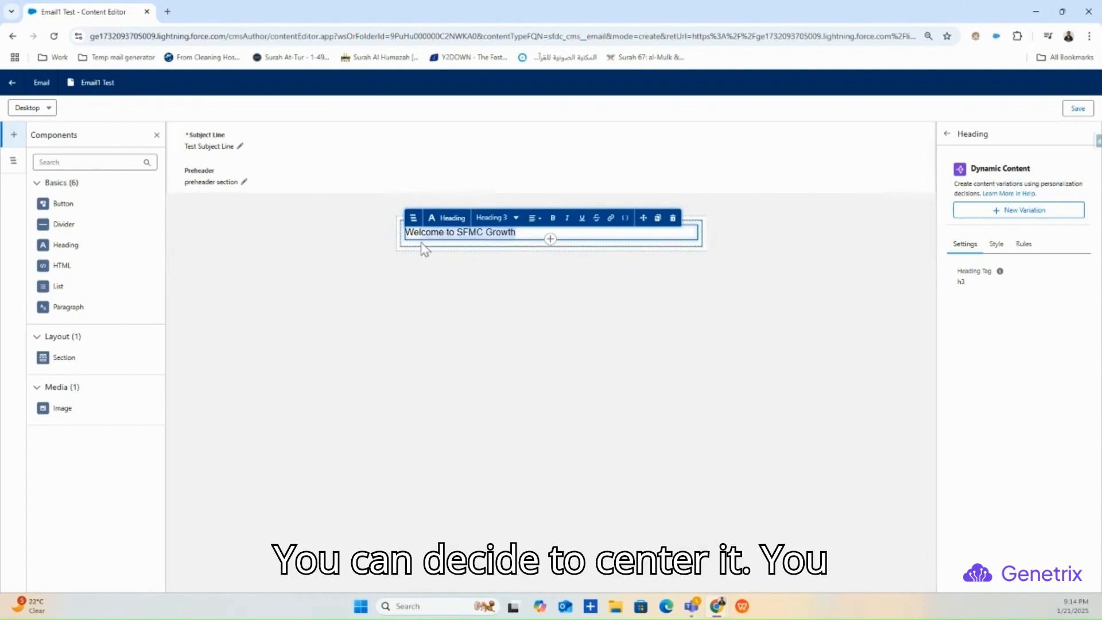
left_click(538, 219)
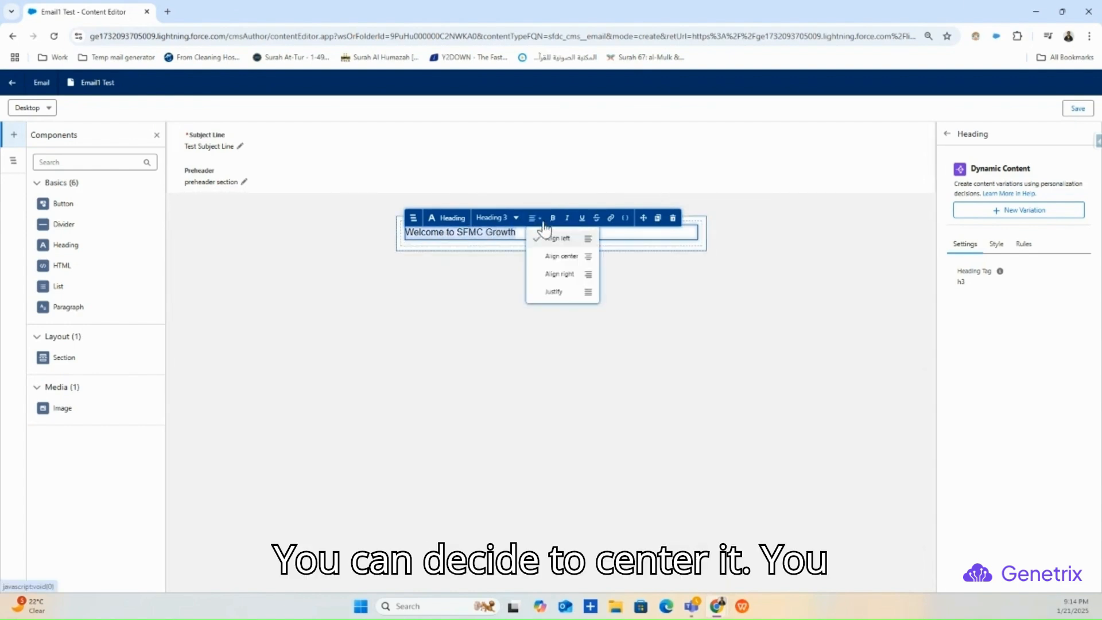
left_click(552, 255)
left_click(505, 218)
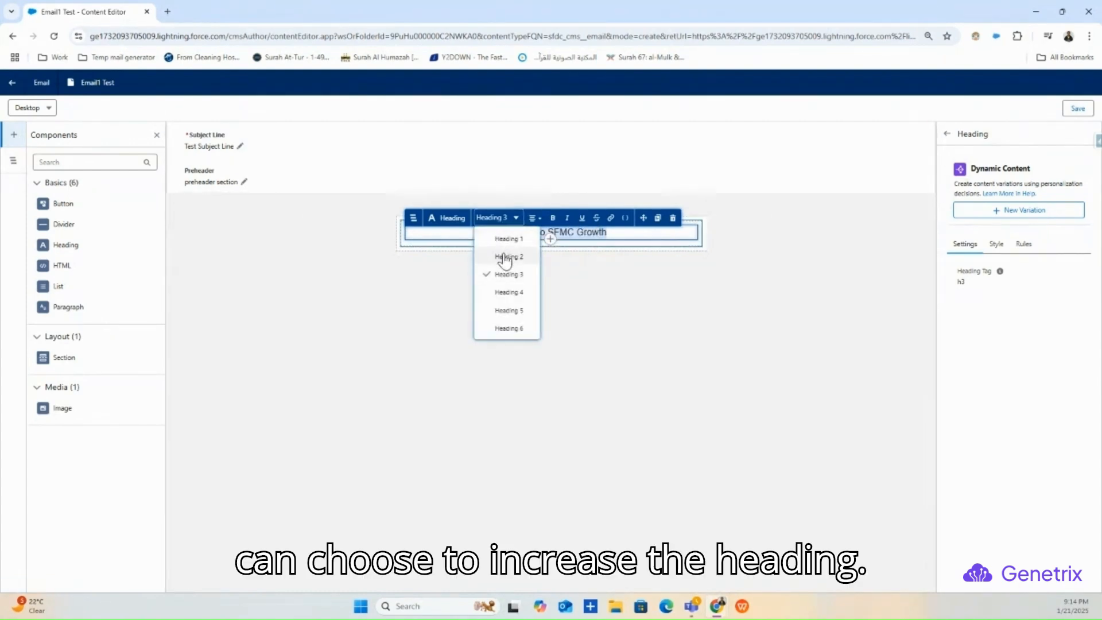
left_click(508, 256)
- Reselect the heading and bring up its Style text settings
left_click(609, 283)
left_click(637, 244)
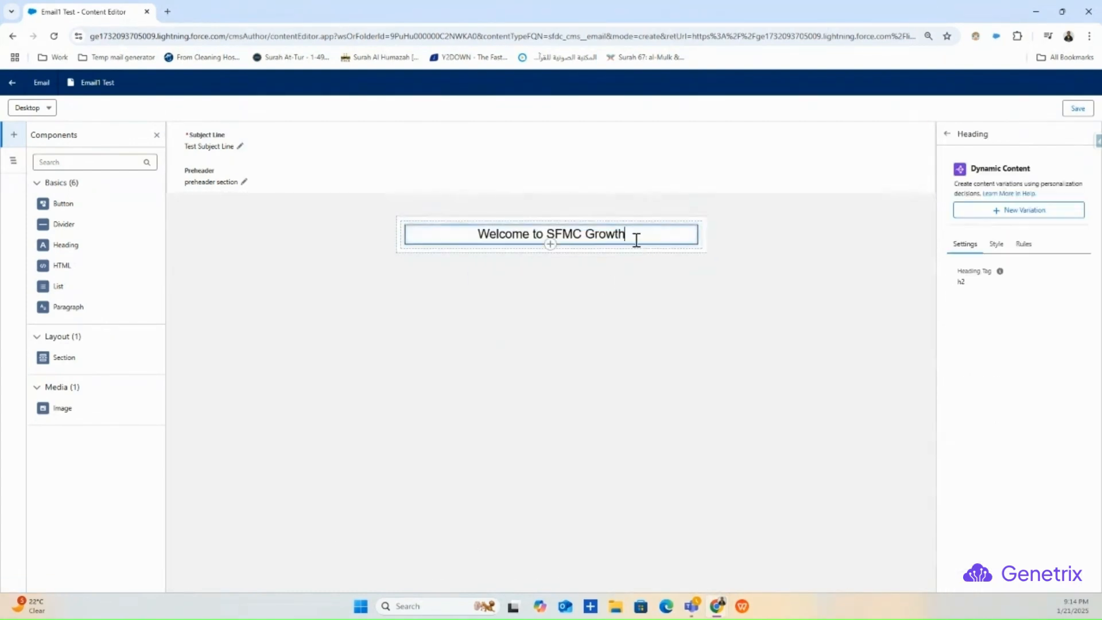
left_click(997, 243)
left_click(963, 267)
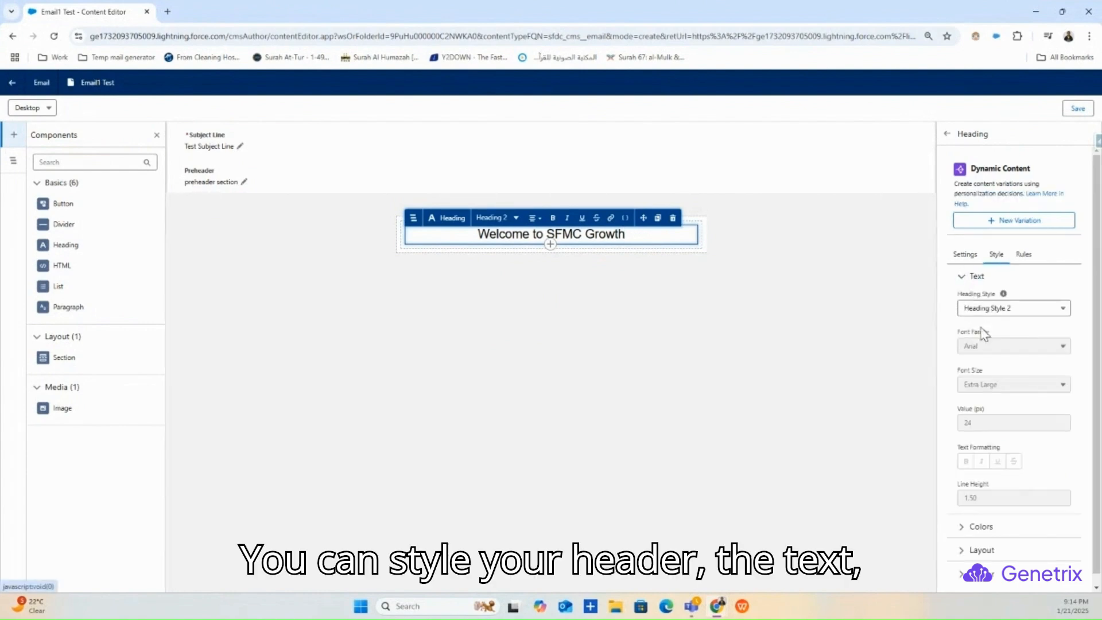
left_click(979, 308)
left_click(974, 293)
- Switch the heading to a Custom heading style with the Calibri font family
left_click(974, 290)
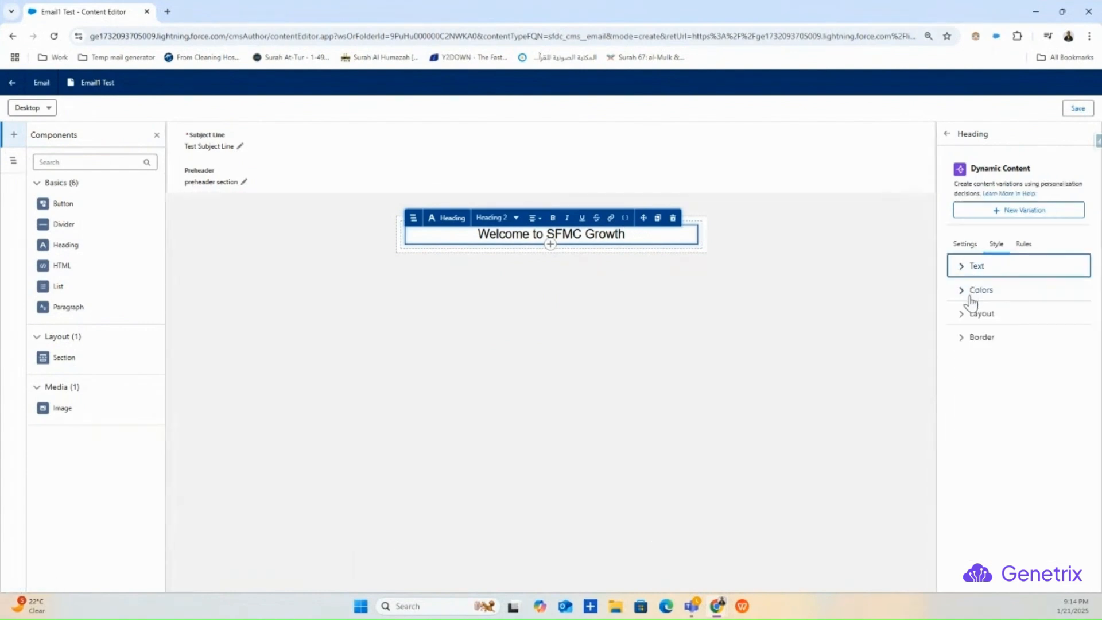
left_click(972, 296)
left_click(968, 270)
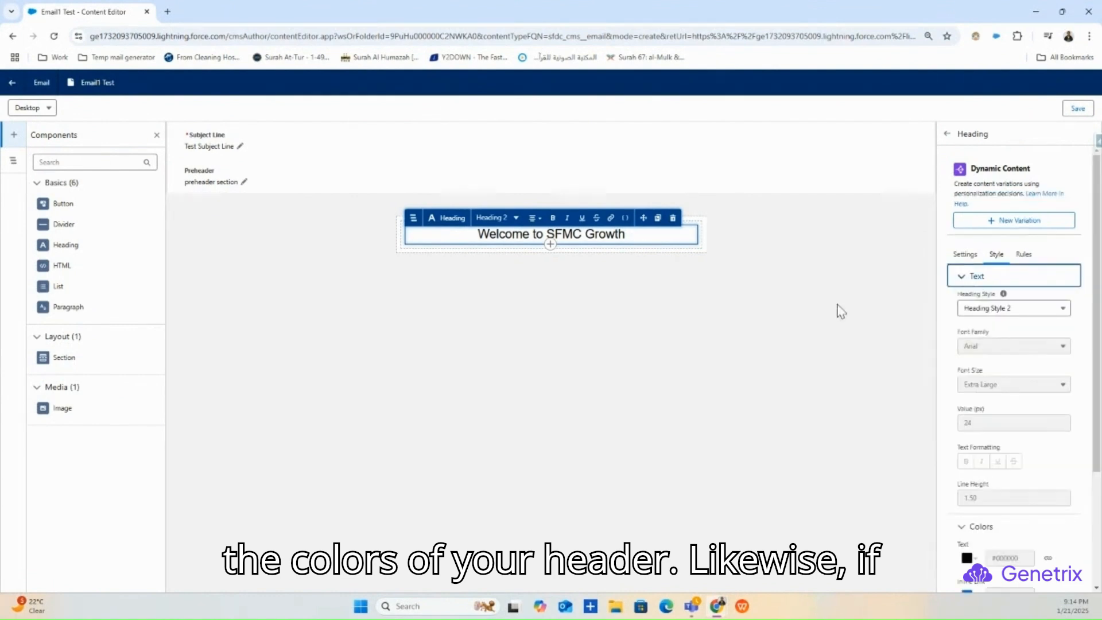
left_click(1011, 310)
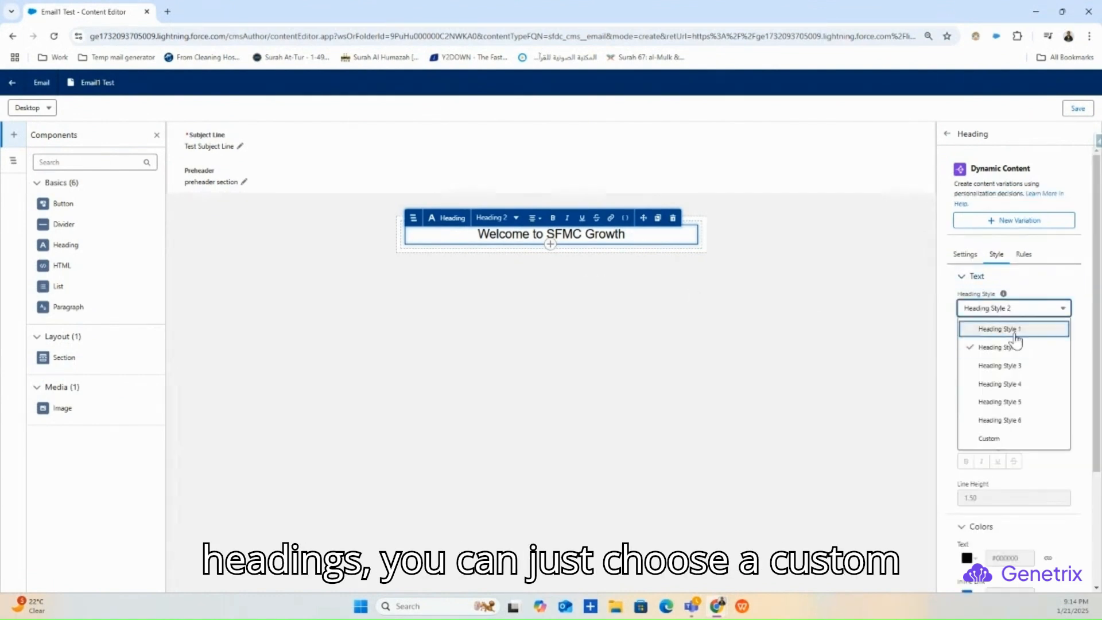
left_click(1008, 439)
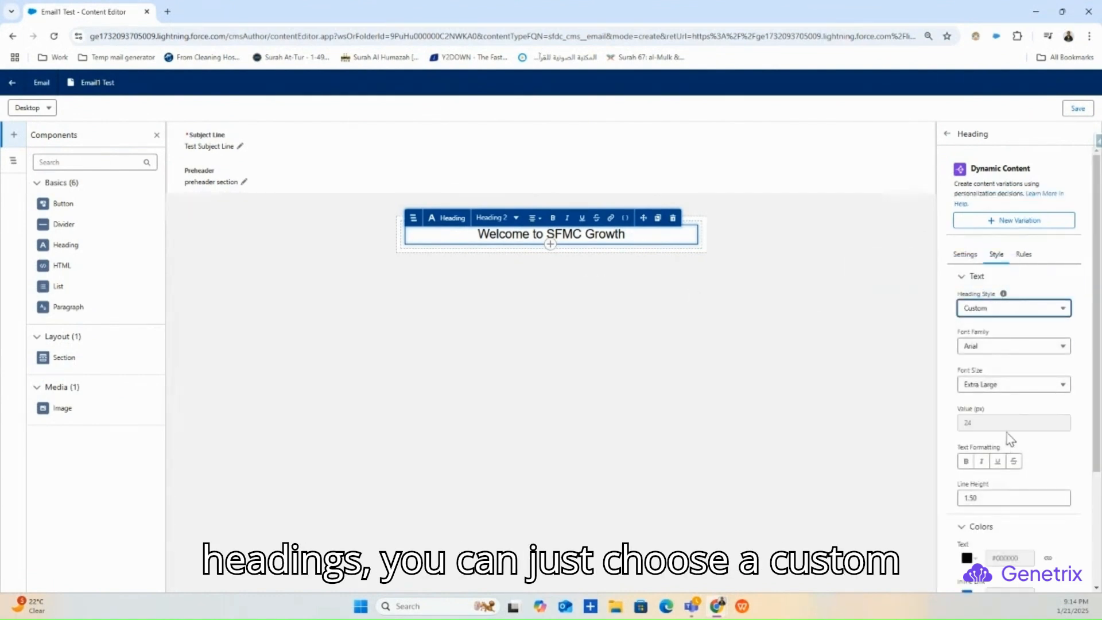
left_click(1009, 349)
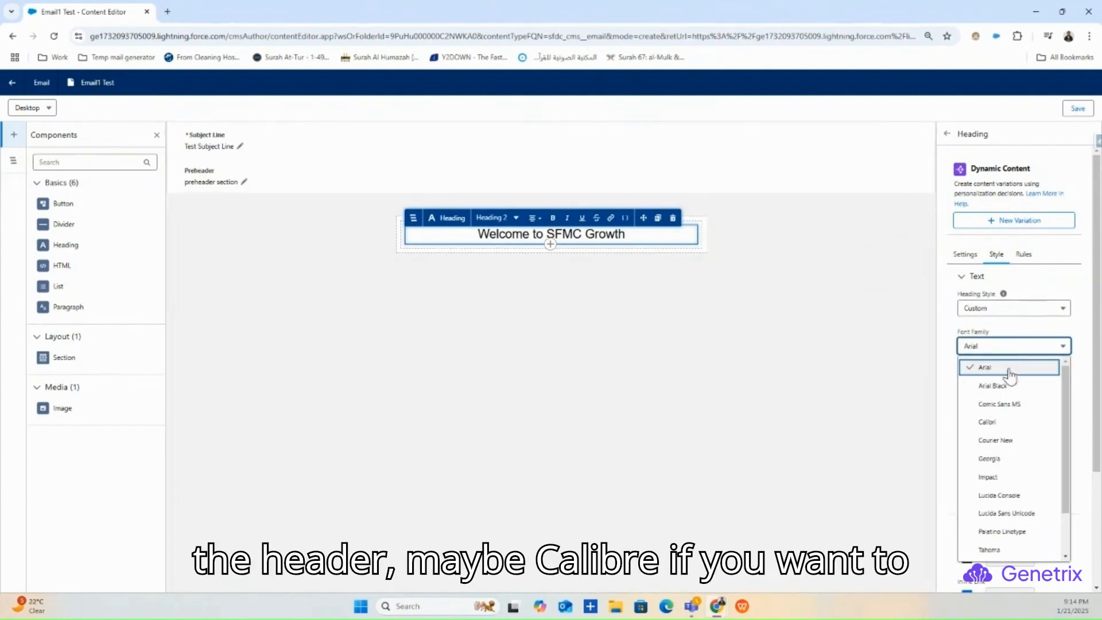
left_click(1002, 421)
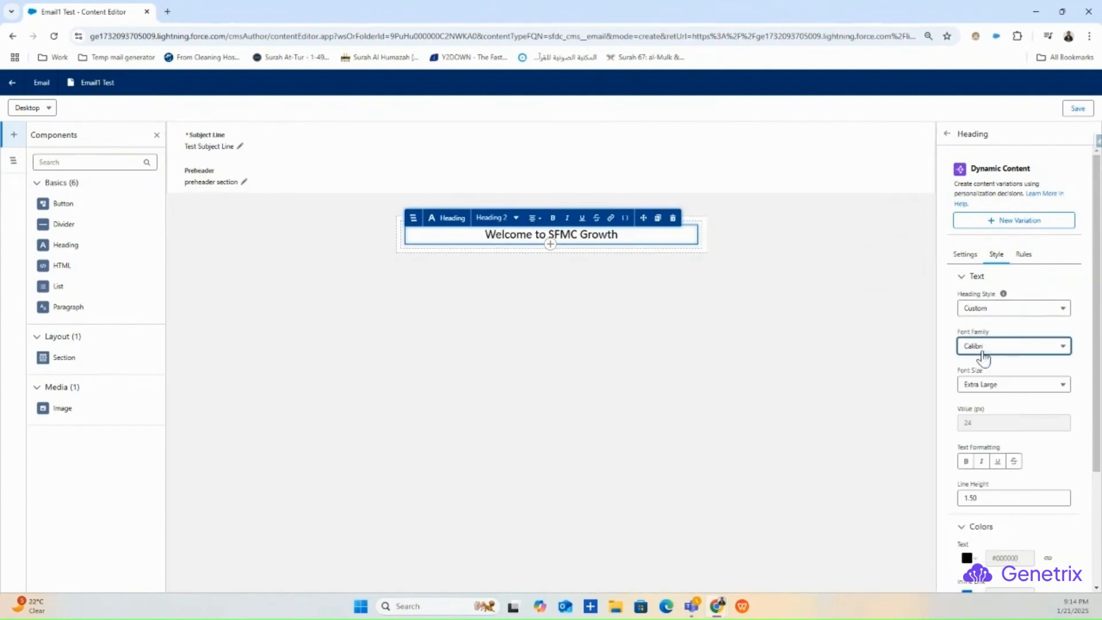
- Give the heading a custom font size of 32 px
left_click(1005, 384)
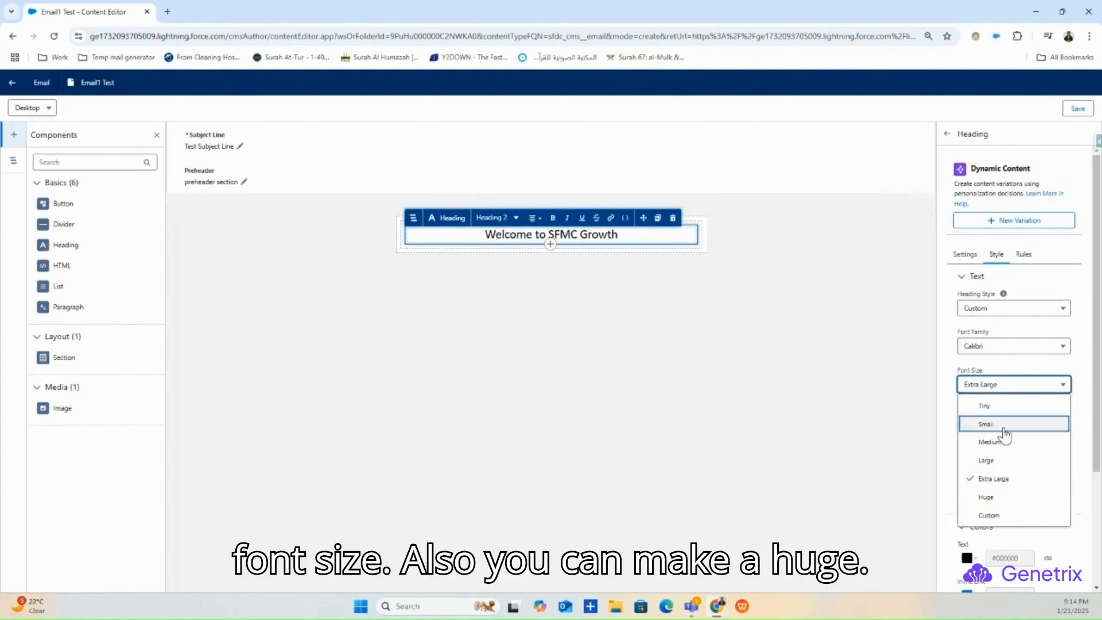
left_click(1010, 497)
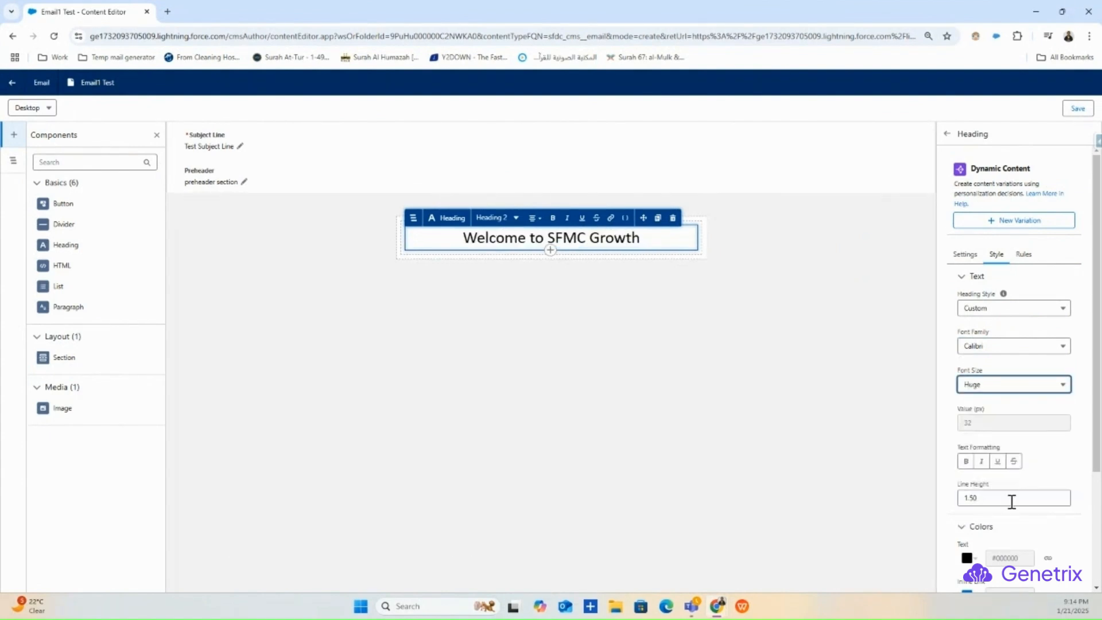
left_click(1003, 387)
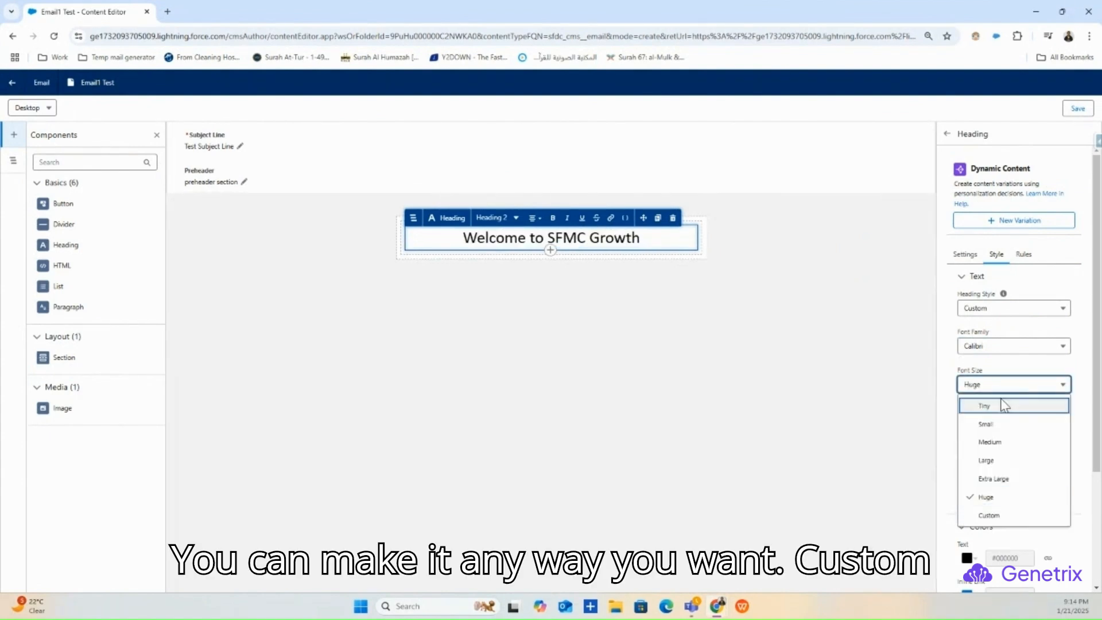
left_click(1002, 518)
left_click(1009, 420)
double_click(966, 422)
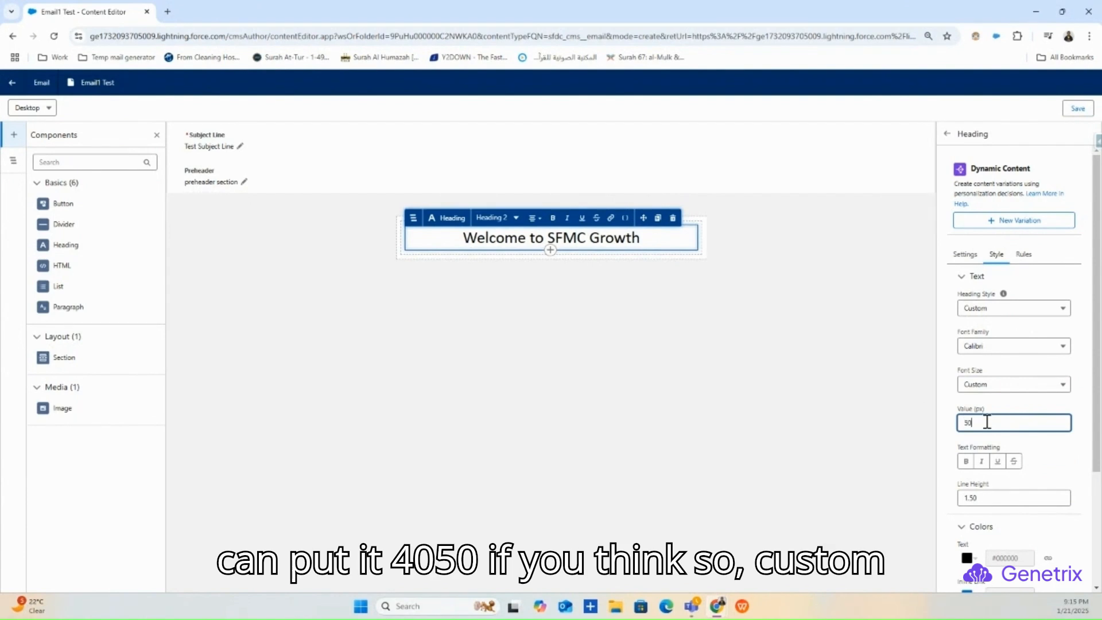
left_click(992, 408)
left_click_drag(1000, 421, 946, 430)
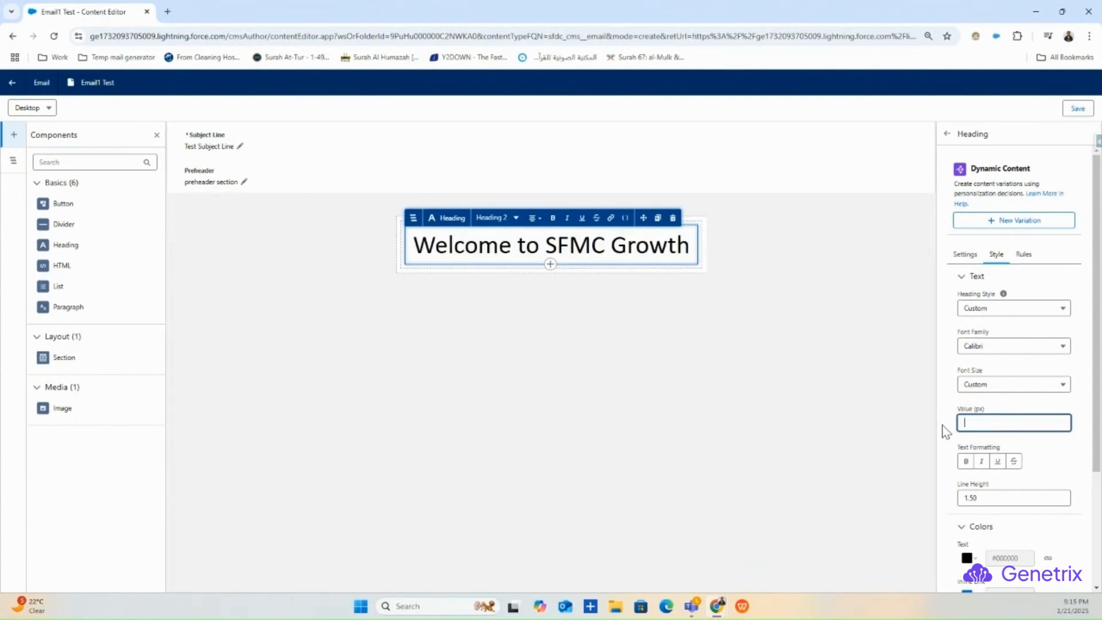
type("23")
key("BackSpace")
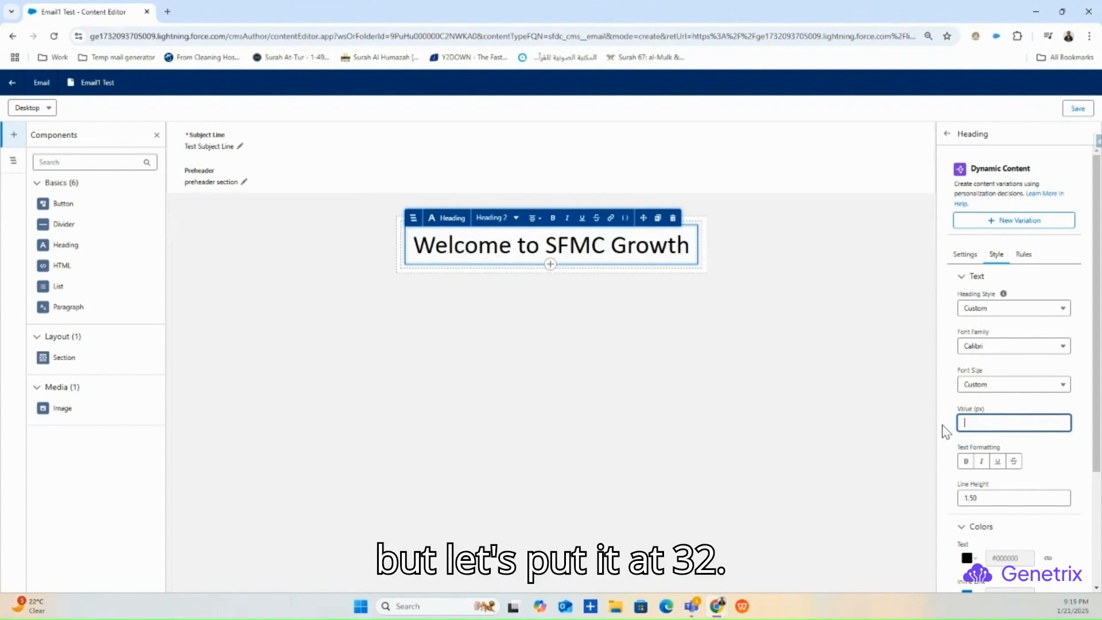
key("BackSpace")
type("32")
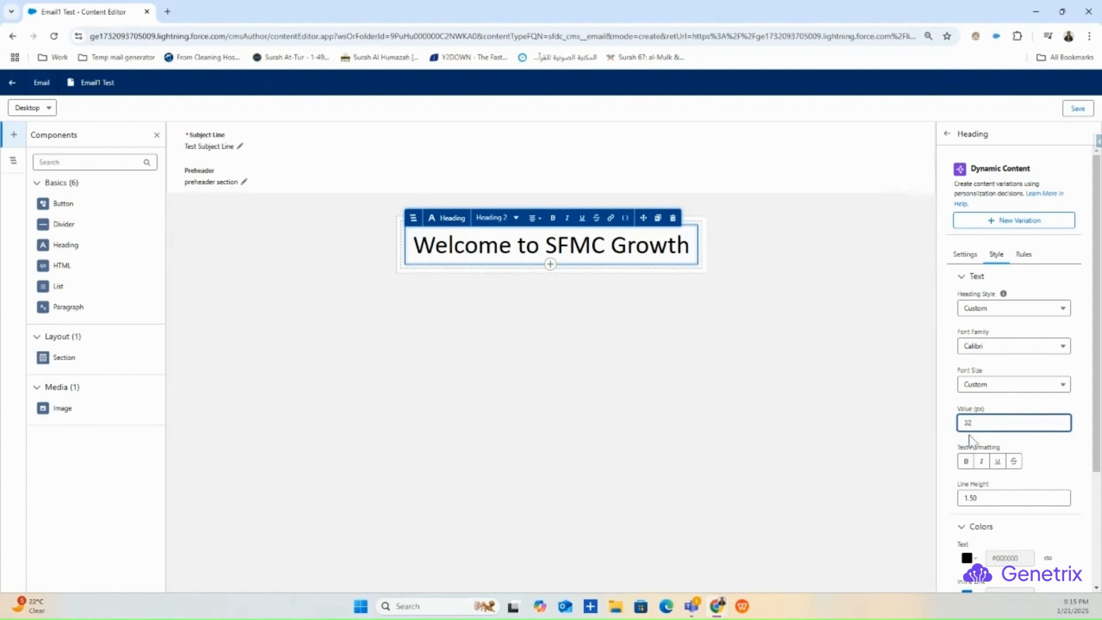
left_click(1056, 452)
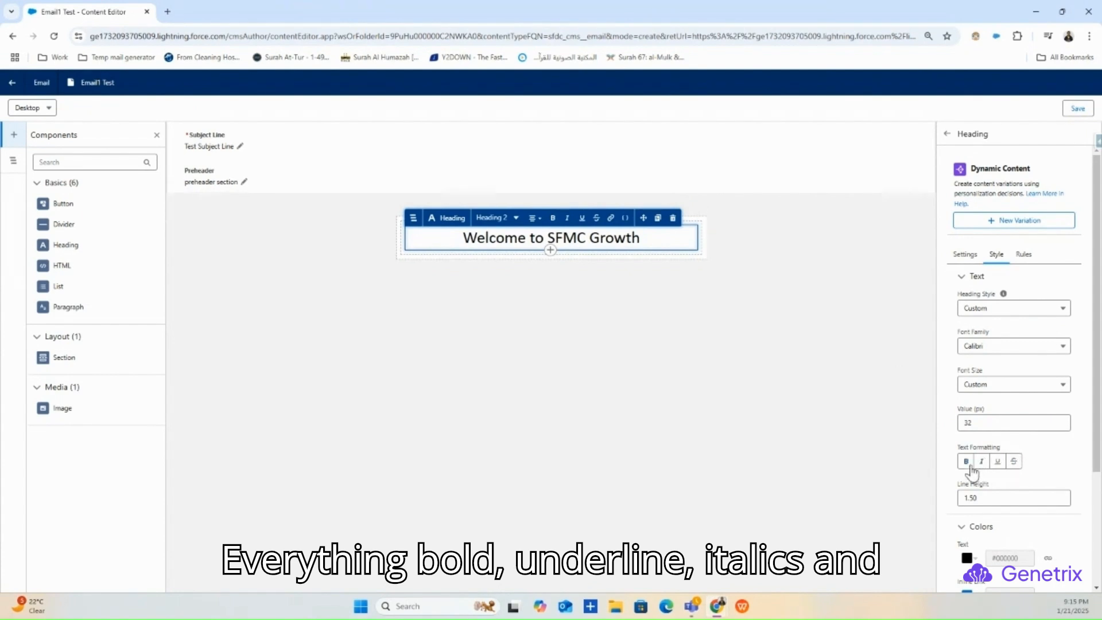
scroll(1035, 476, "down", 2)
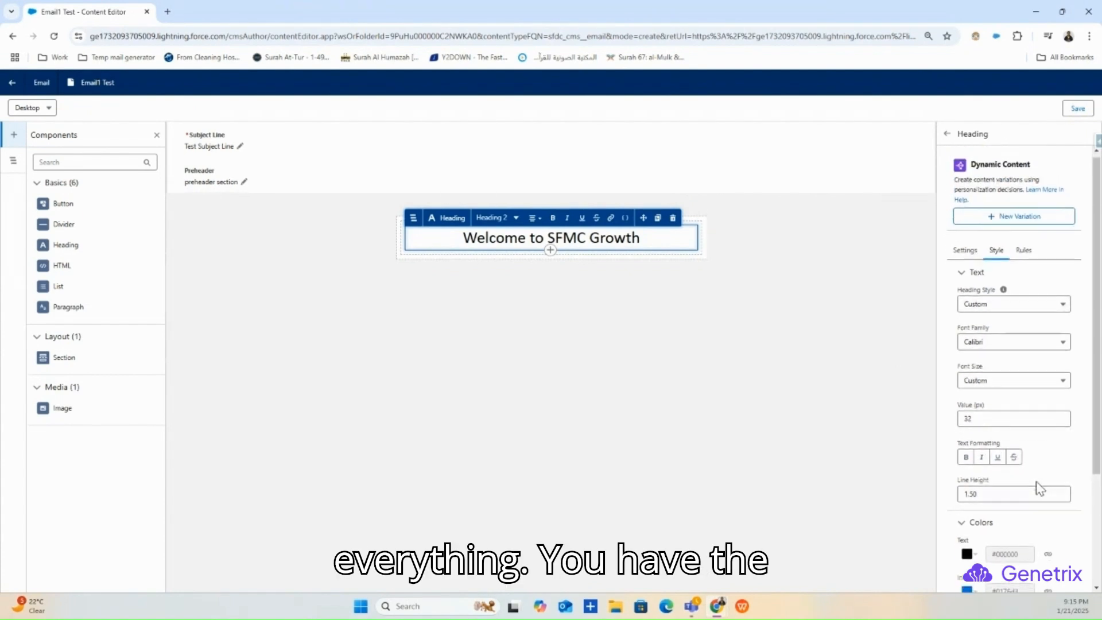
scroll(1003, 447, "down", 2)
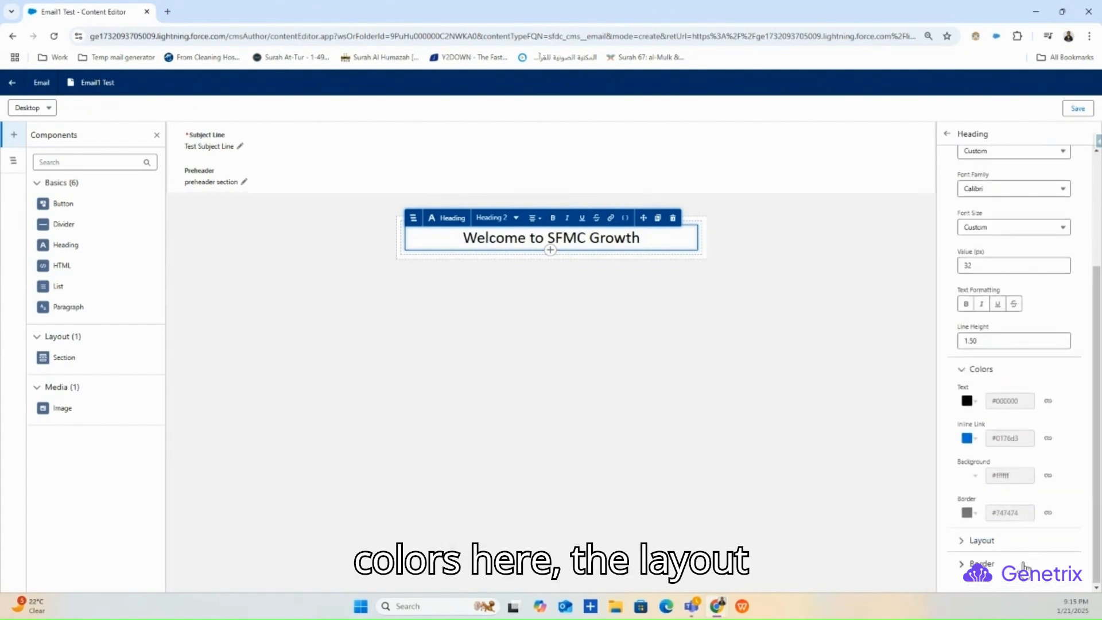
scroll(993, 518, "down", 4)
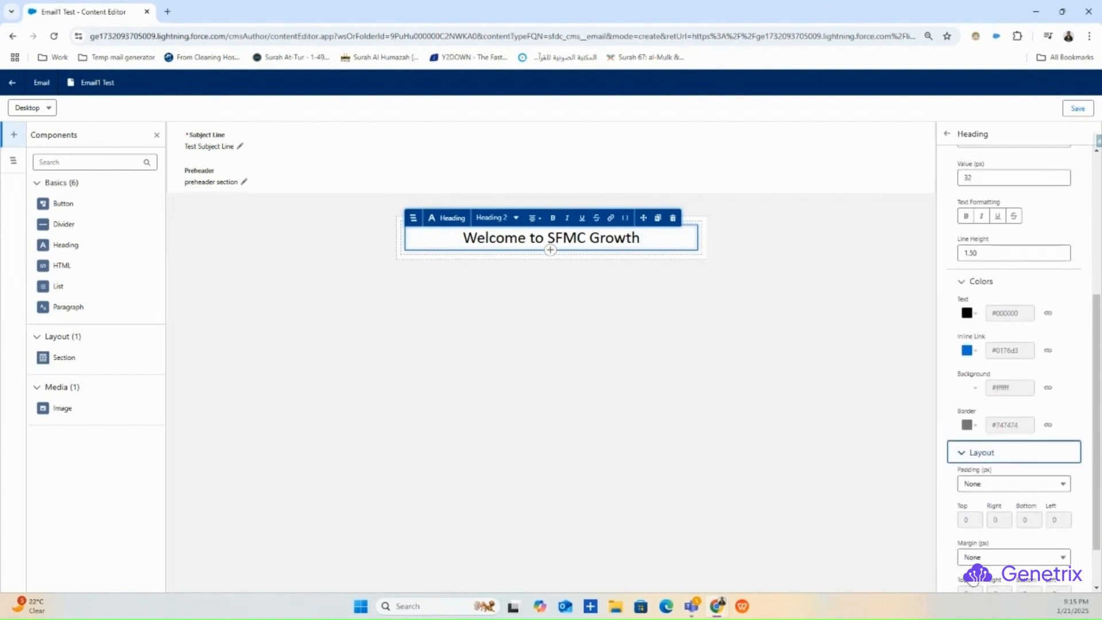
left_click(495, 389)
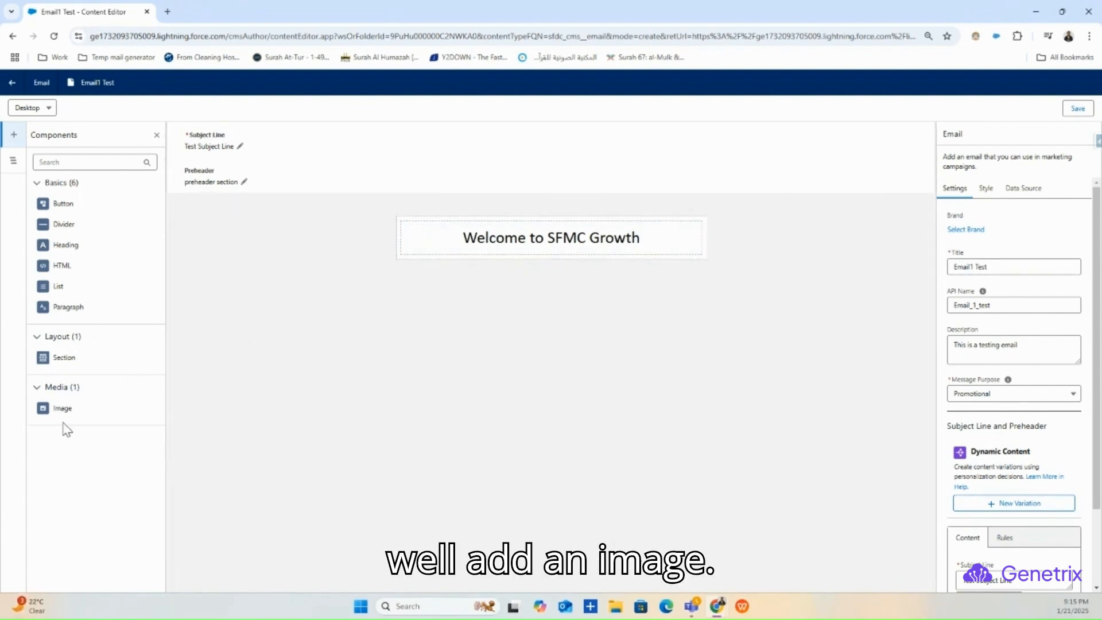
- Add an Image block below the heading and browse Folder1Test for an image
left_click_drag(67, 407, 559, 257)
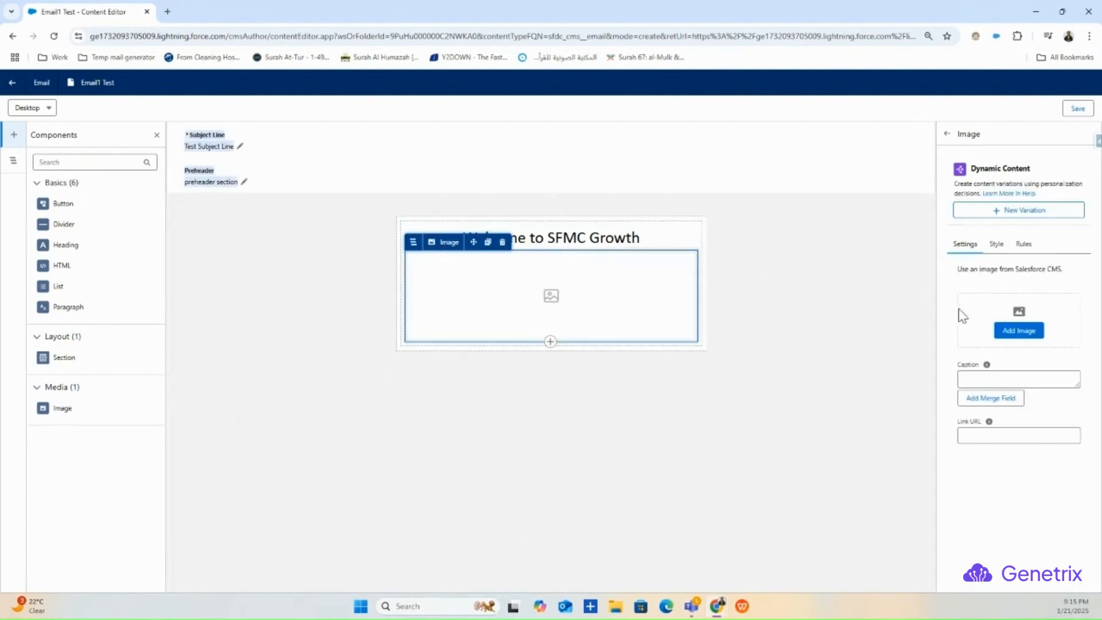
left_click(1013, 332)
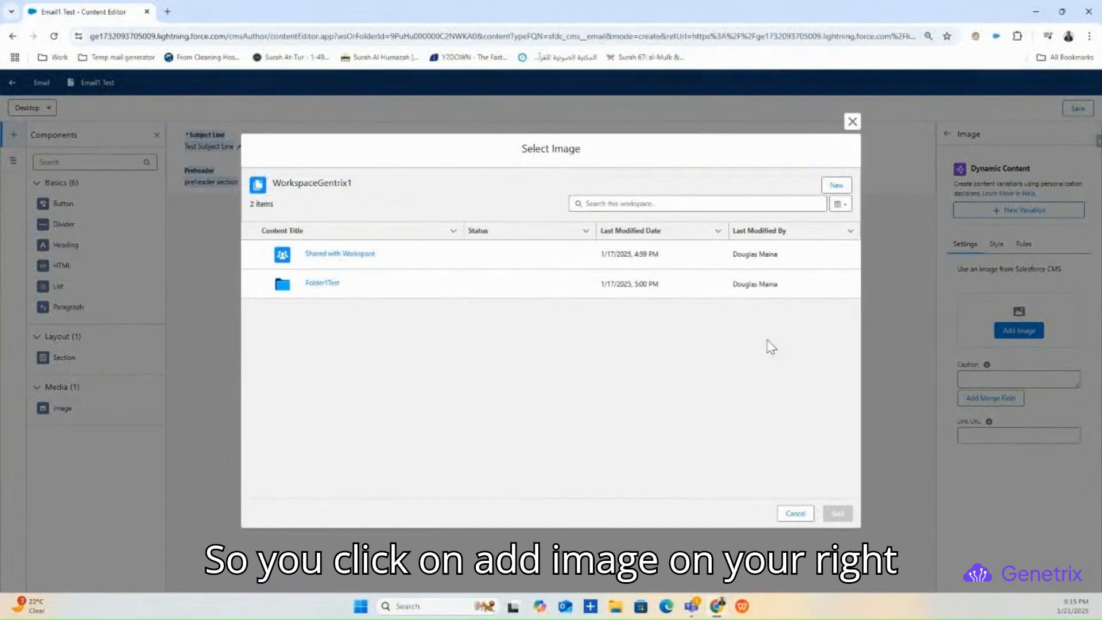
left_click(325, 283)
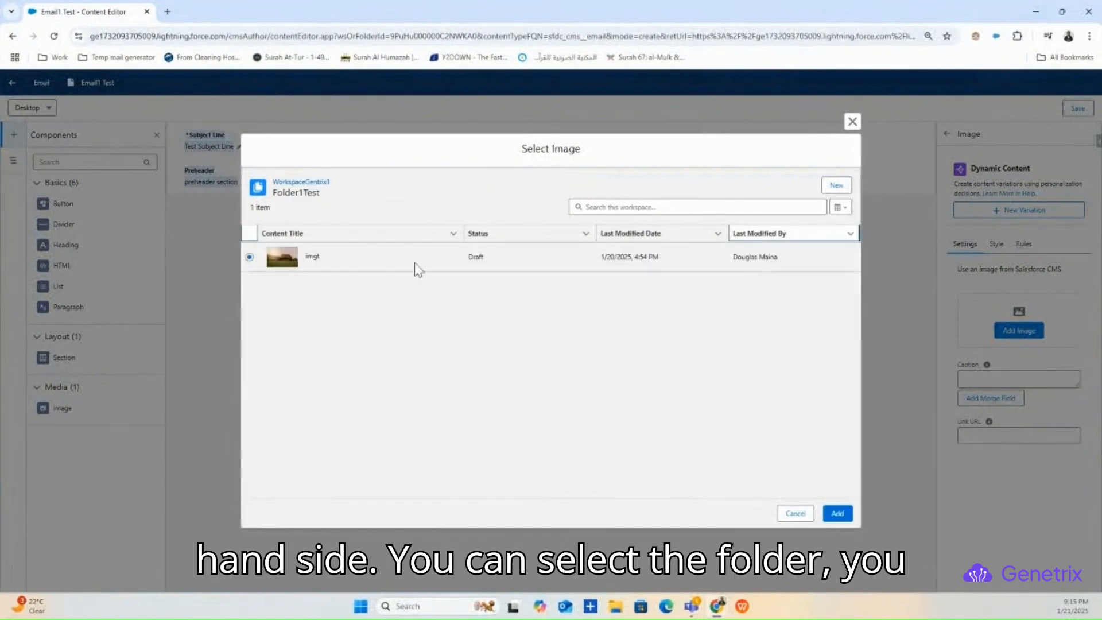
- Create a new image asset with title and API name newImg1
left_click(836, 185)
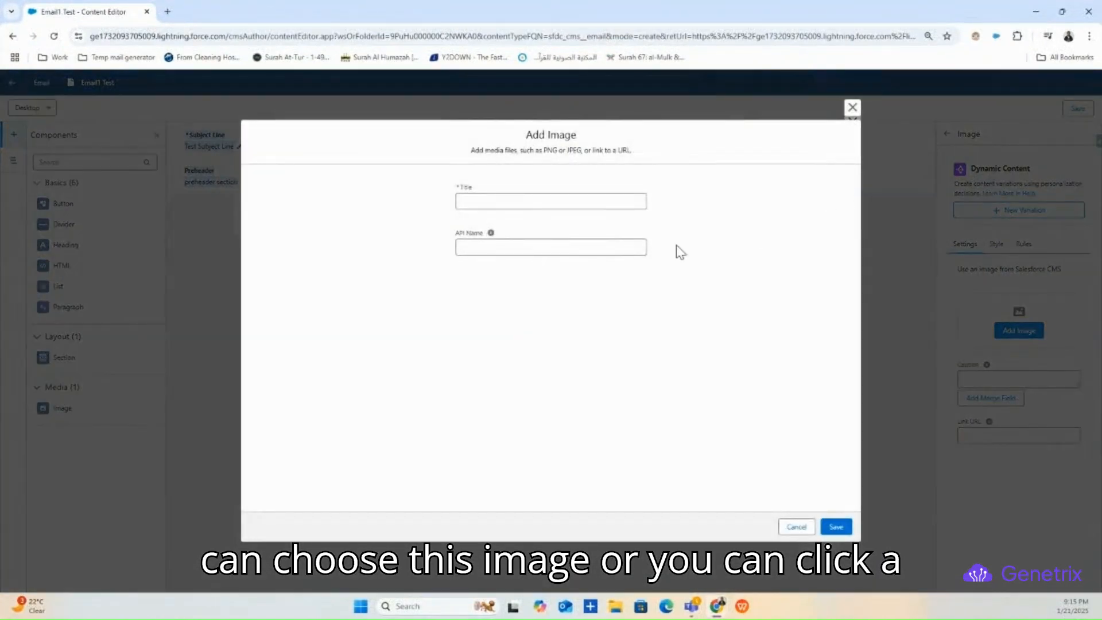
left_click(475, 201)
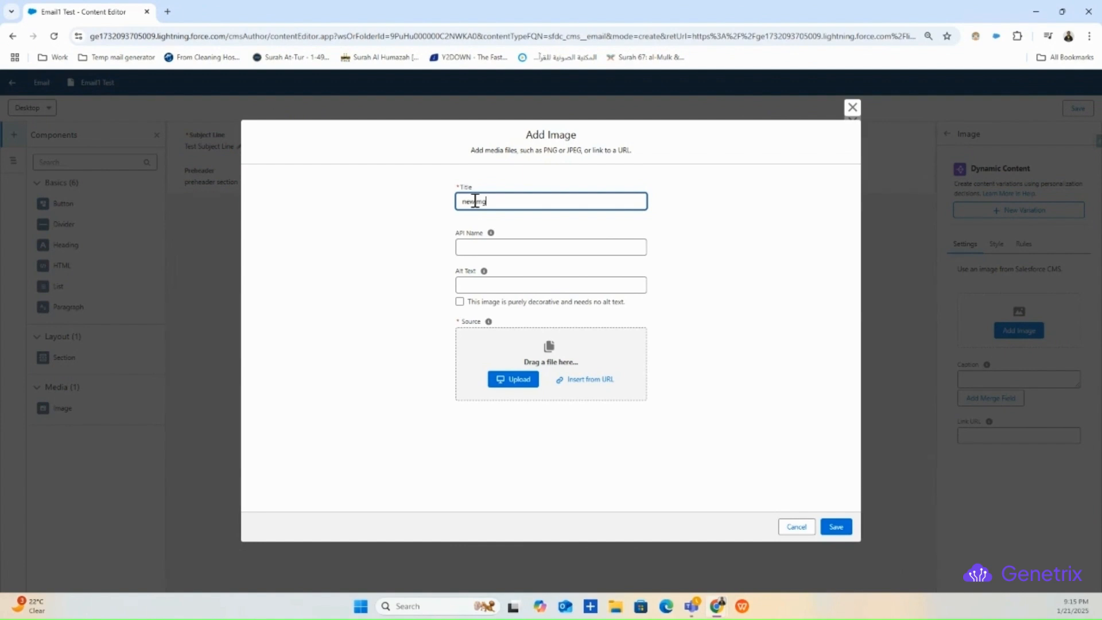
type("newImg1")
left_click_drag(497, 201, 459, 202)
left_click(488, 248)
left_click(684, 298)
- Choose gus-ruballo-h5QNcIUiA8-unsplash.jpg from Downloads as the image file to upload
left_click(522, 378)
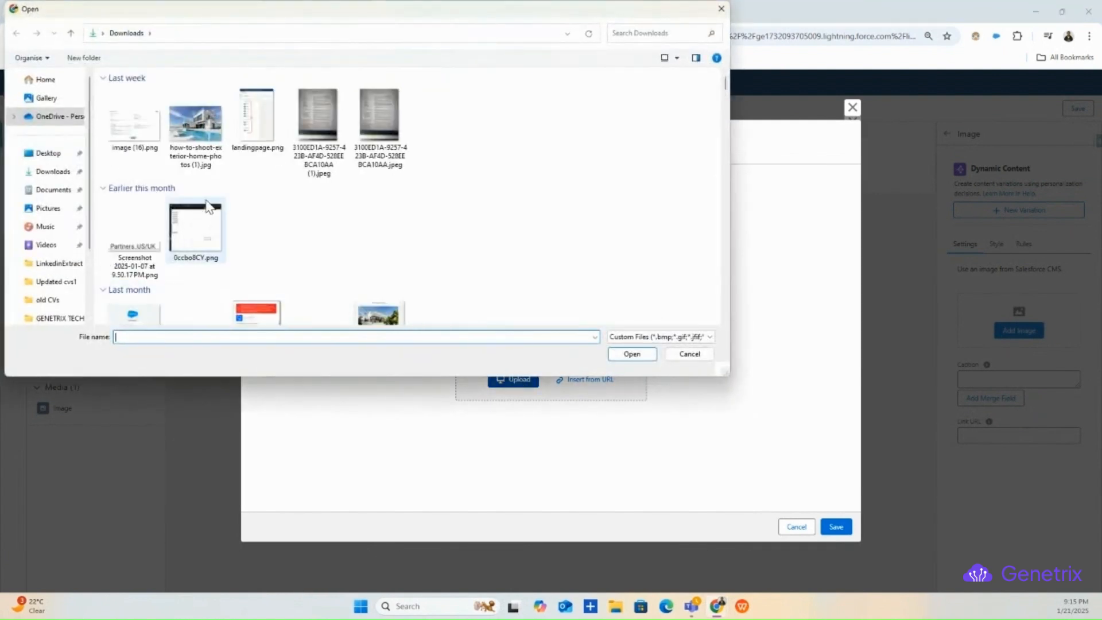
scroll(211, 208, "down", 2)
scroll(211, 208, "down", 3)
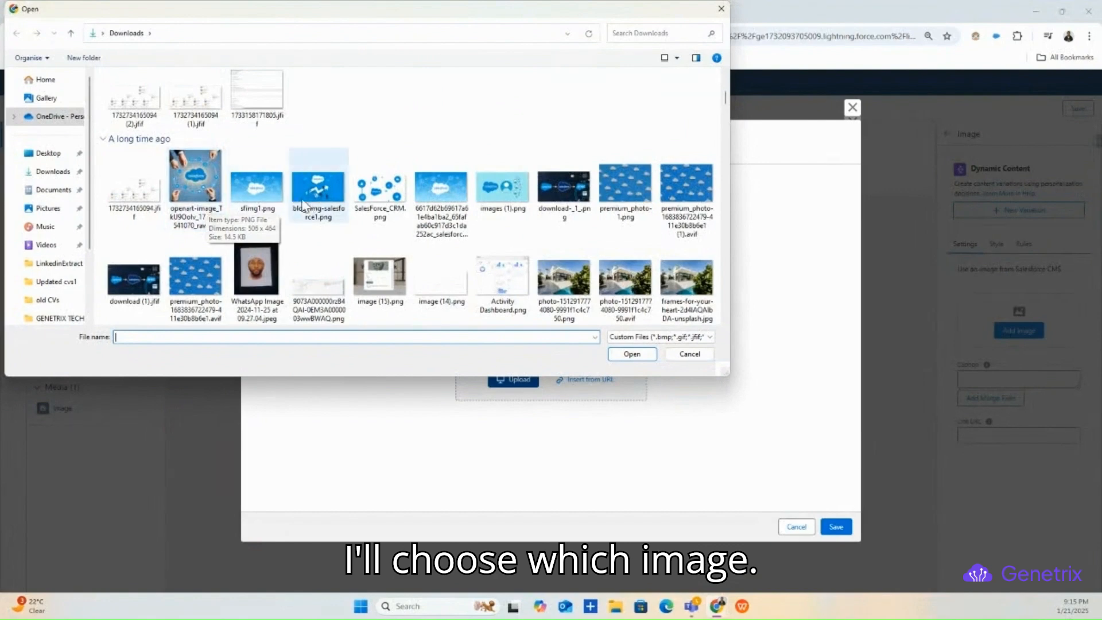
scroll(309, 205, "up", 3)
scroll(309, 206, "down", 3)
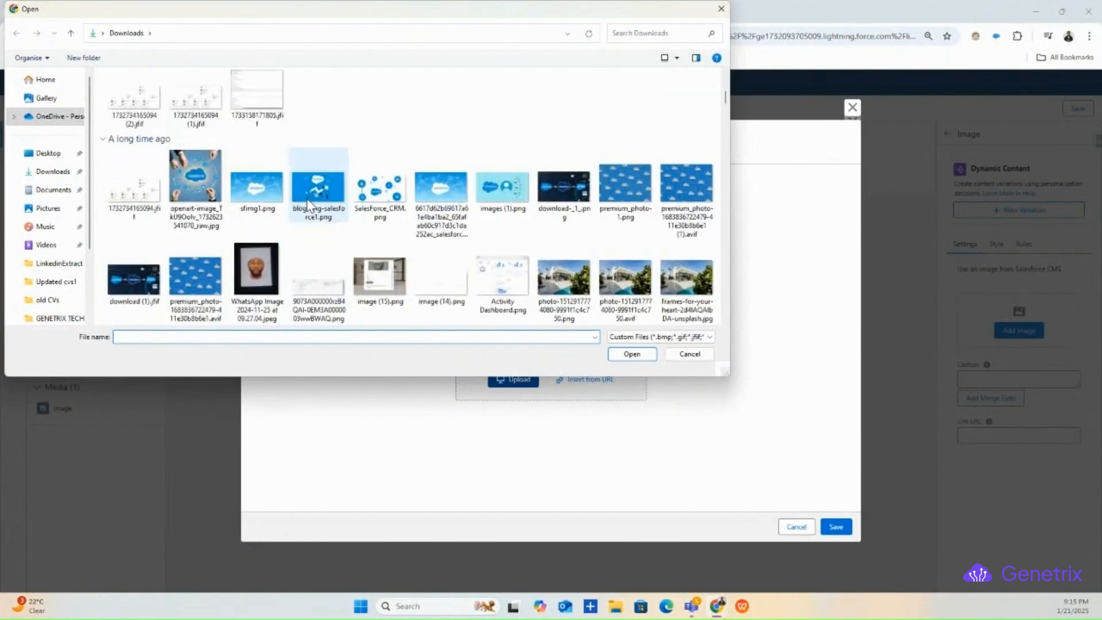
scroll(310, 205, "down", 2)
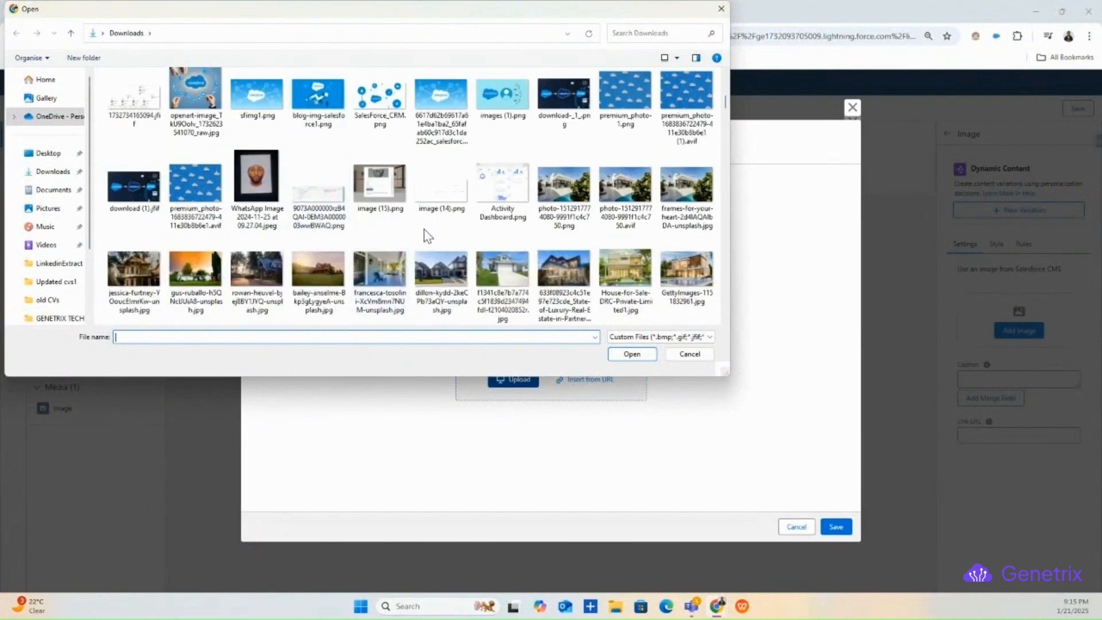
scroll(438, 238, "up", 2)
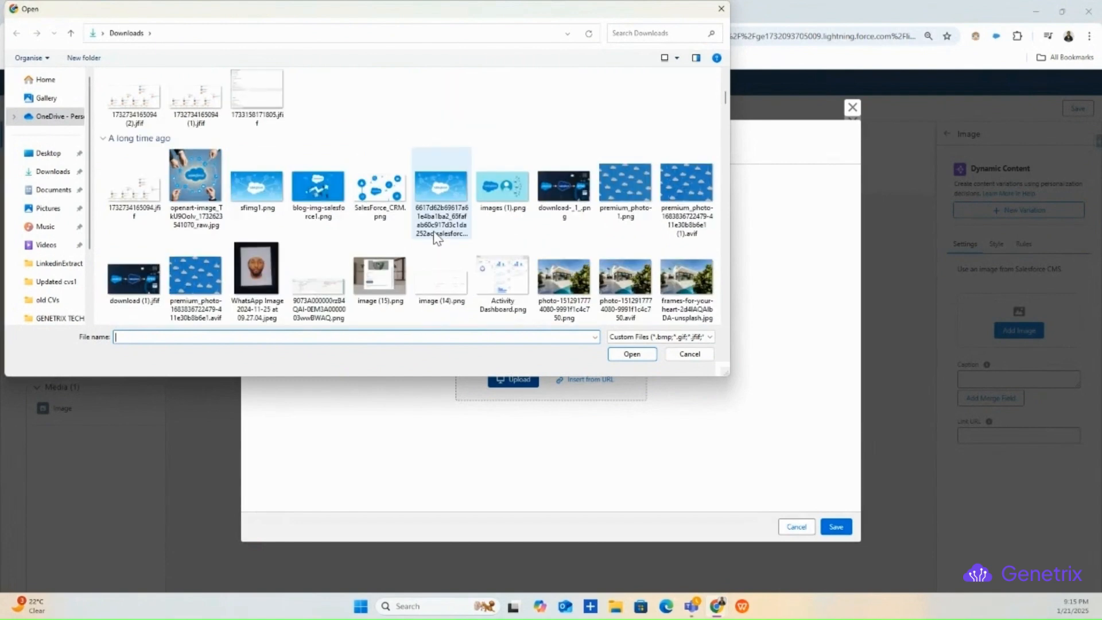
scroll(438, 238, "down", 3)
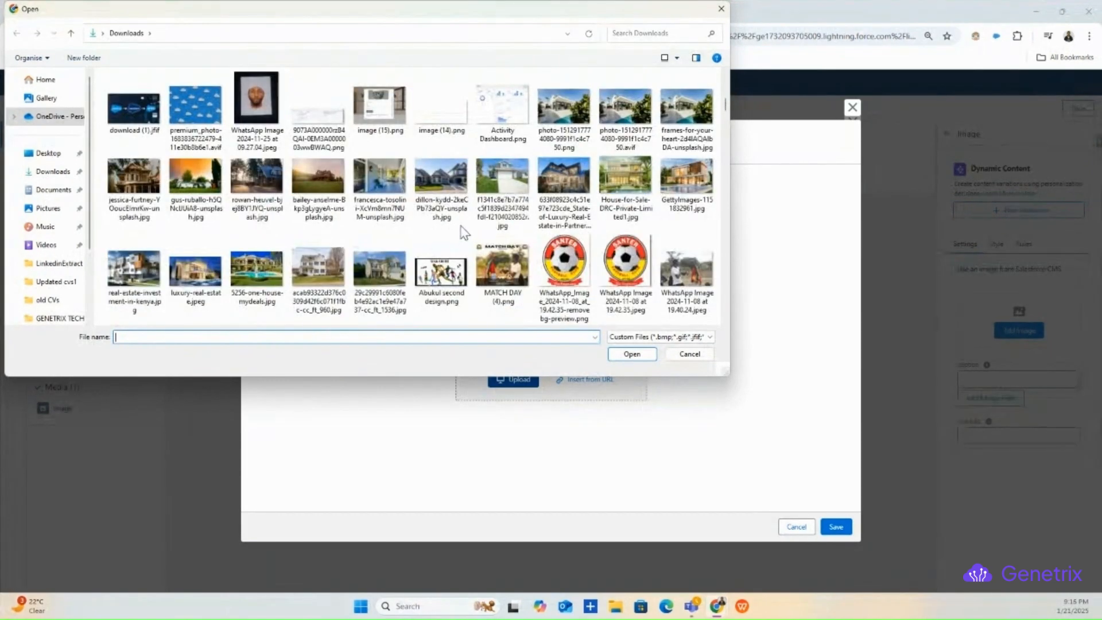
left_click(371, 177)
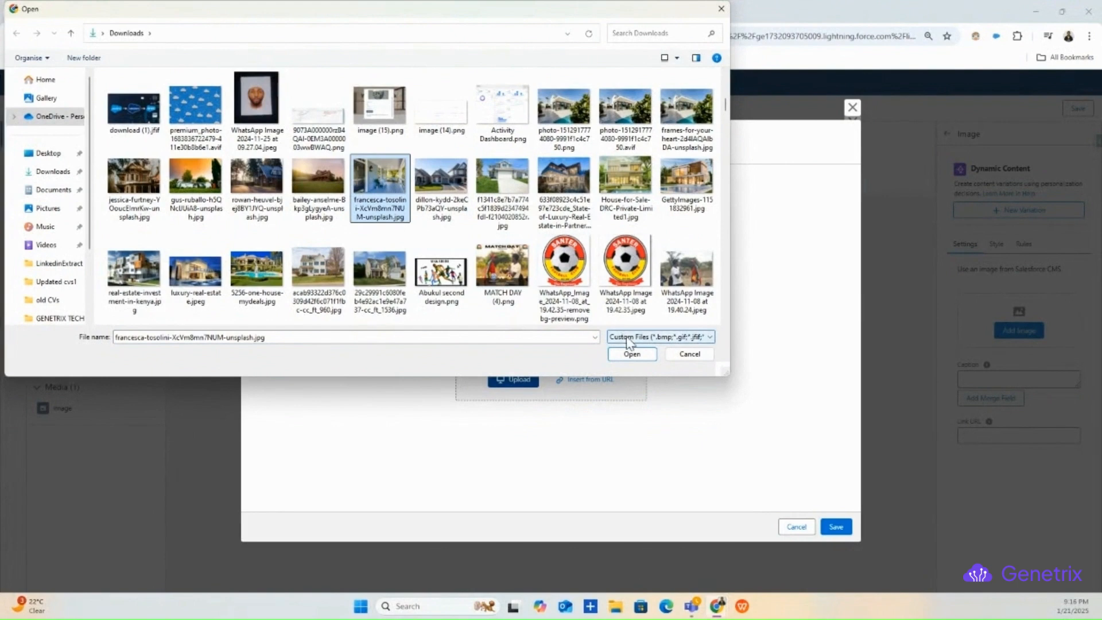
left_click(141, 268)
left_click(197, 186)
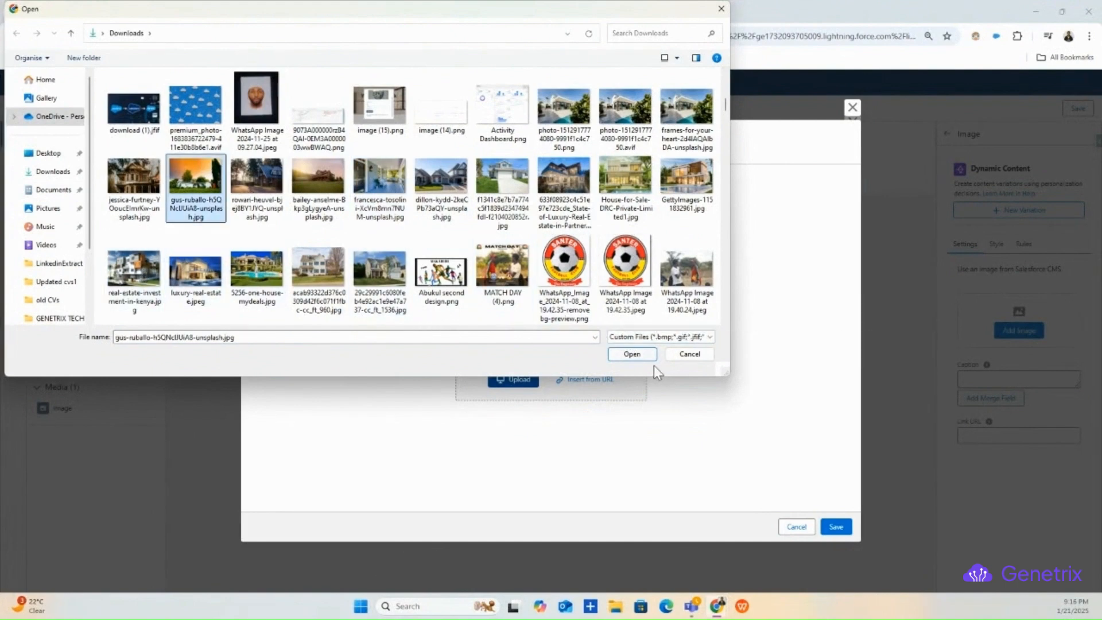
left_click(631, 354)
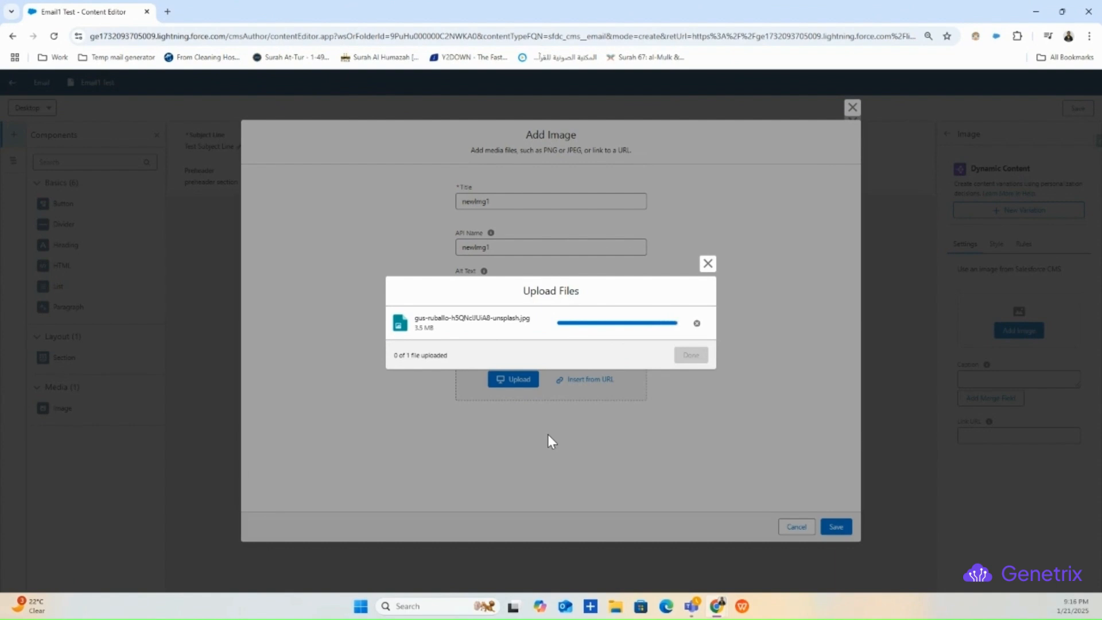
- Save the uploaded newImg1 photo into the email below the heading, leaving it unlinked
left_click(691, 356)
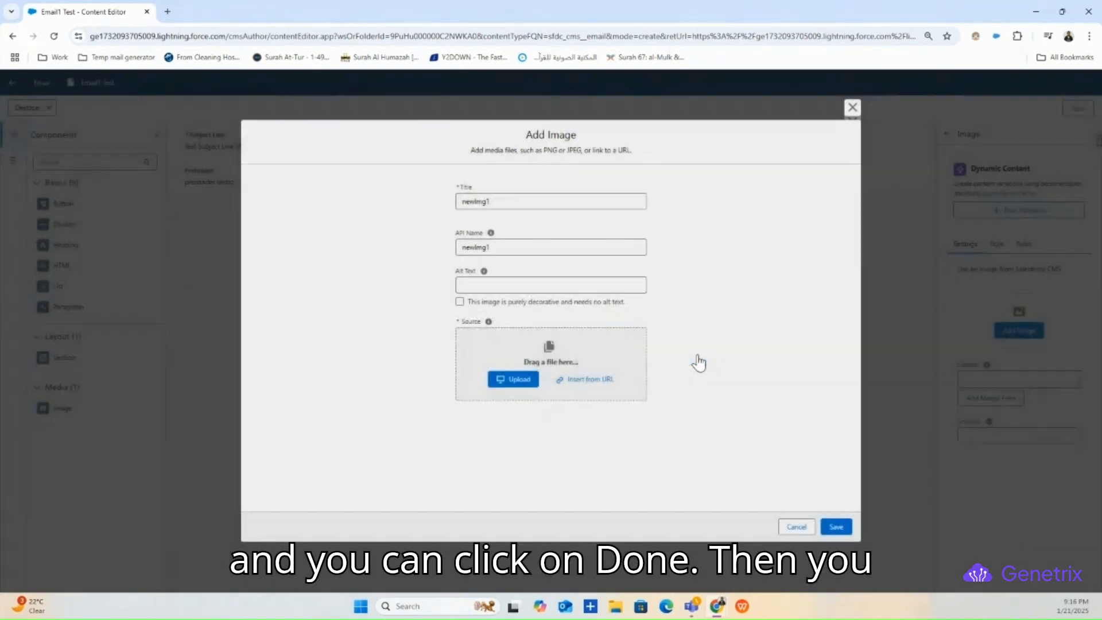
left_click(838, 527)
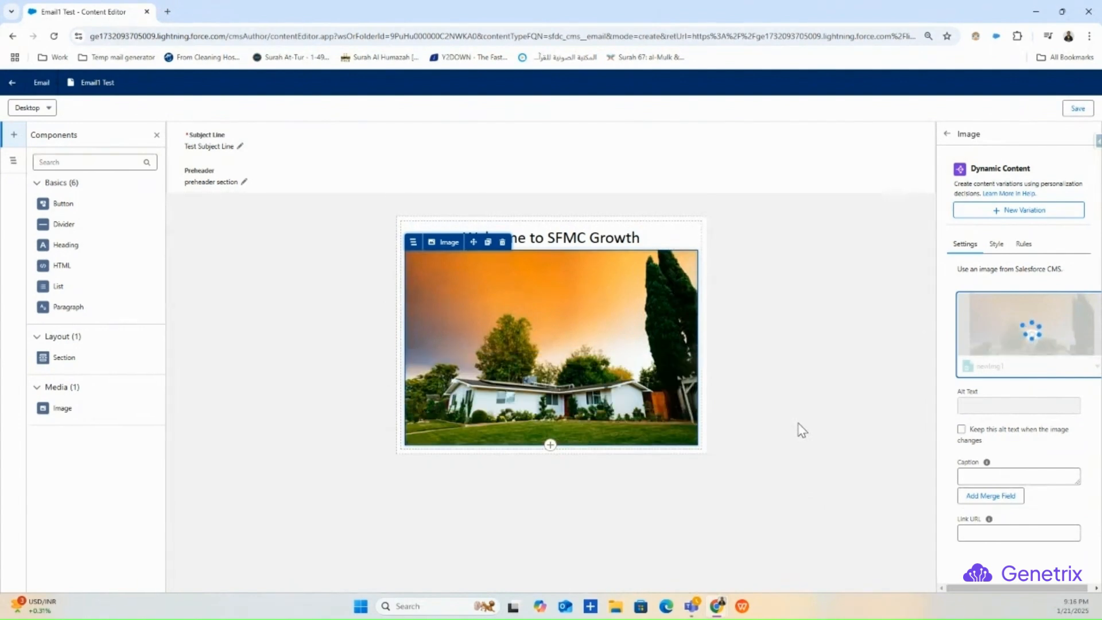
left_click(727, 369)
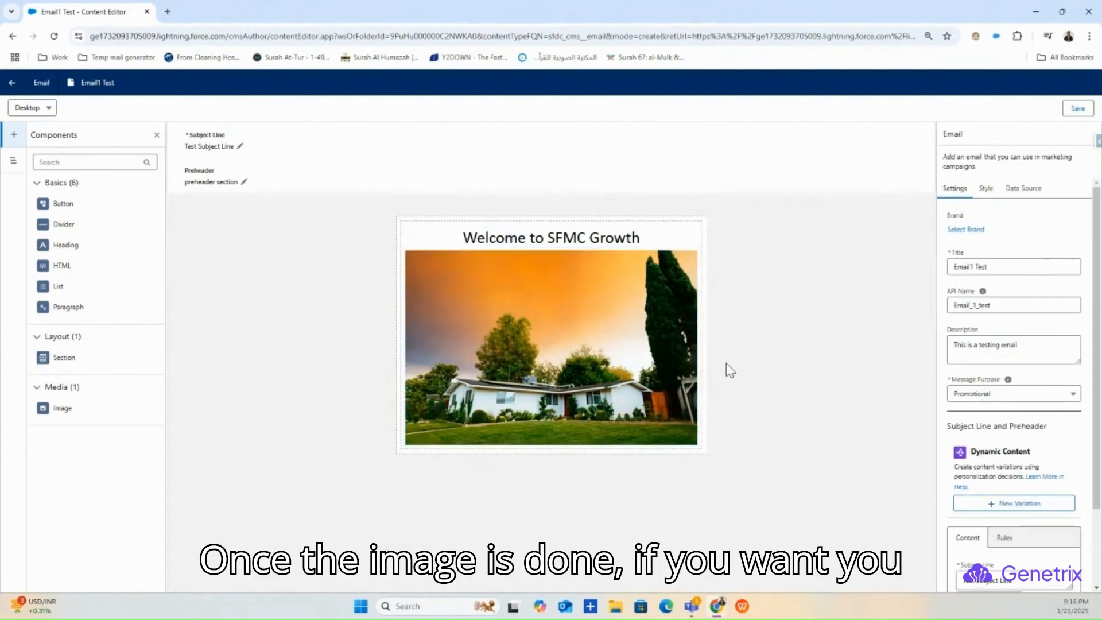
scroll(978, 450, "down", 1)
left_click(655, 356)
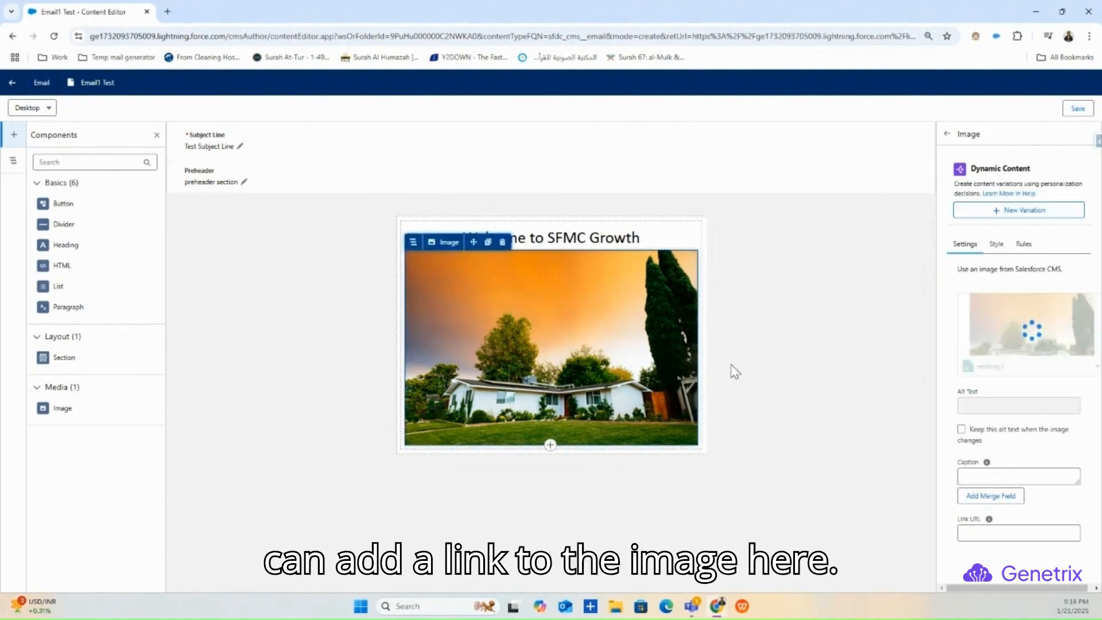
left_click(1013, 532)
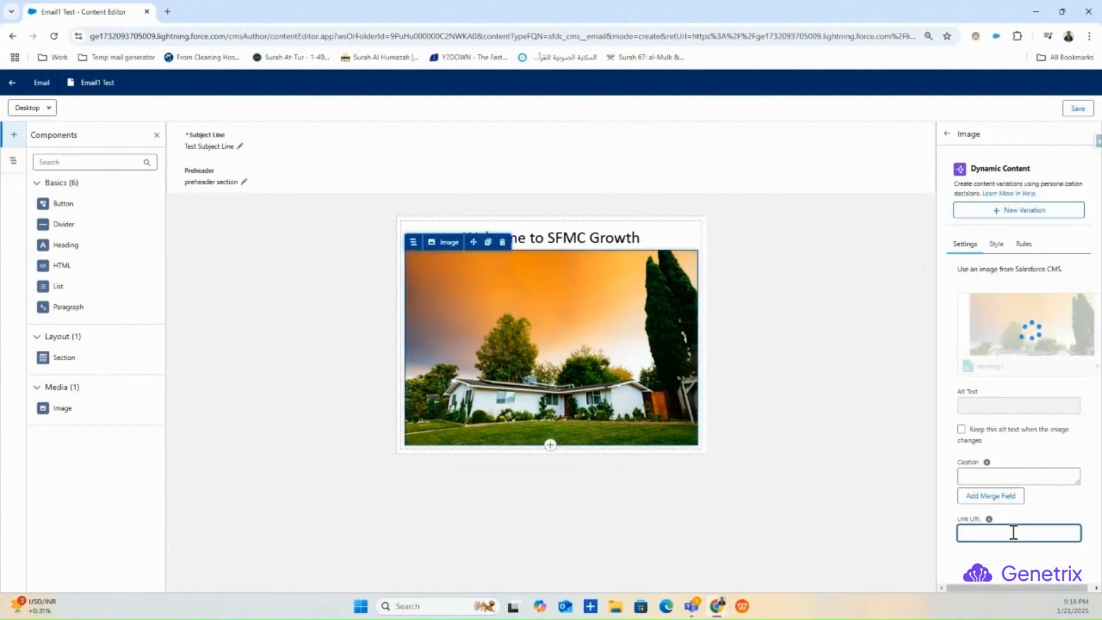
left_click(770, 441)
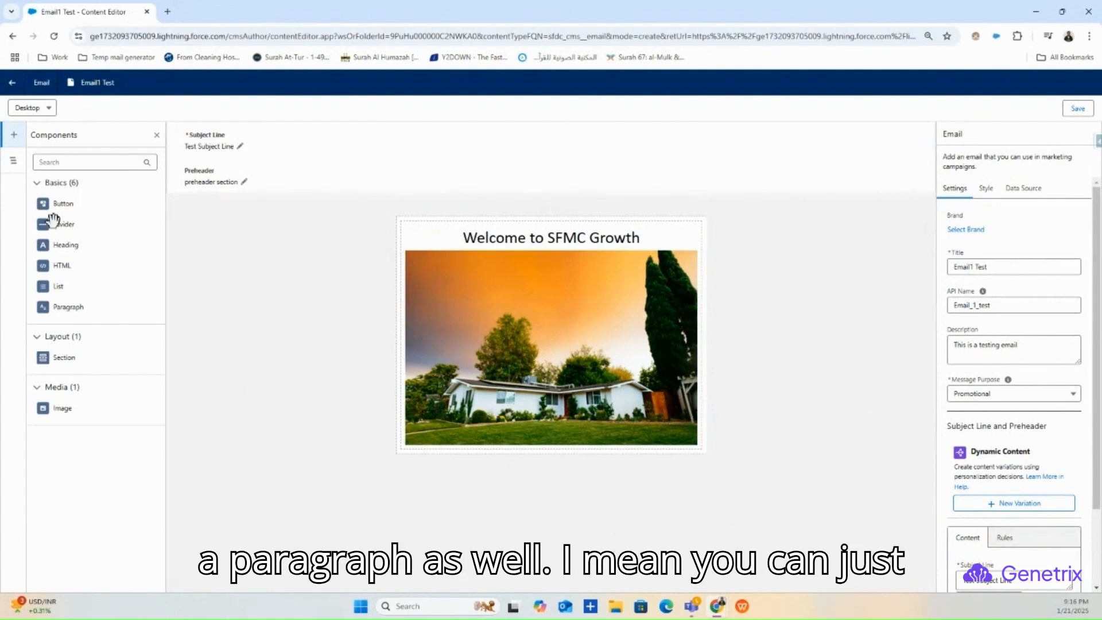
- Add a paragraph reading 'Welcome to SFMC Growth this is a promotional Email' below the image
left_click_drag(67, 306, 528, 457)
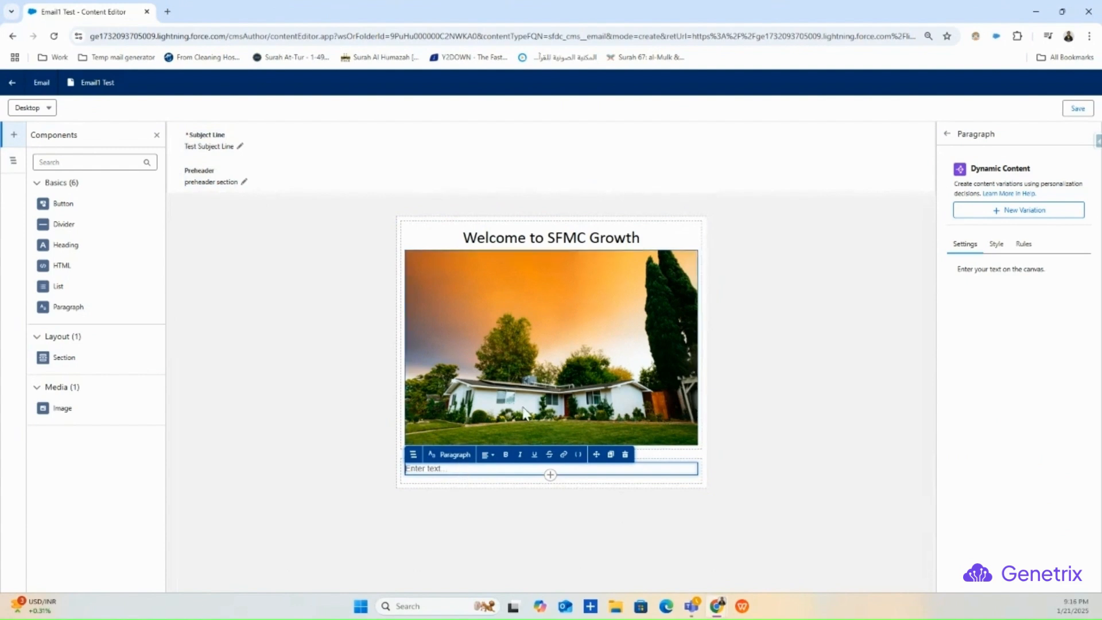
left_click(650, 238)
left_click_drag(649, 236, 284, 258)
key("ctrl+c")
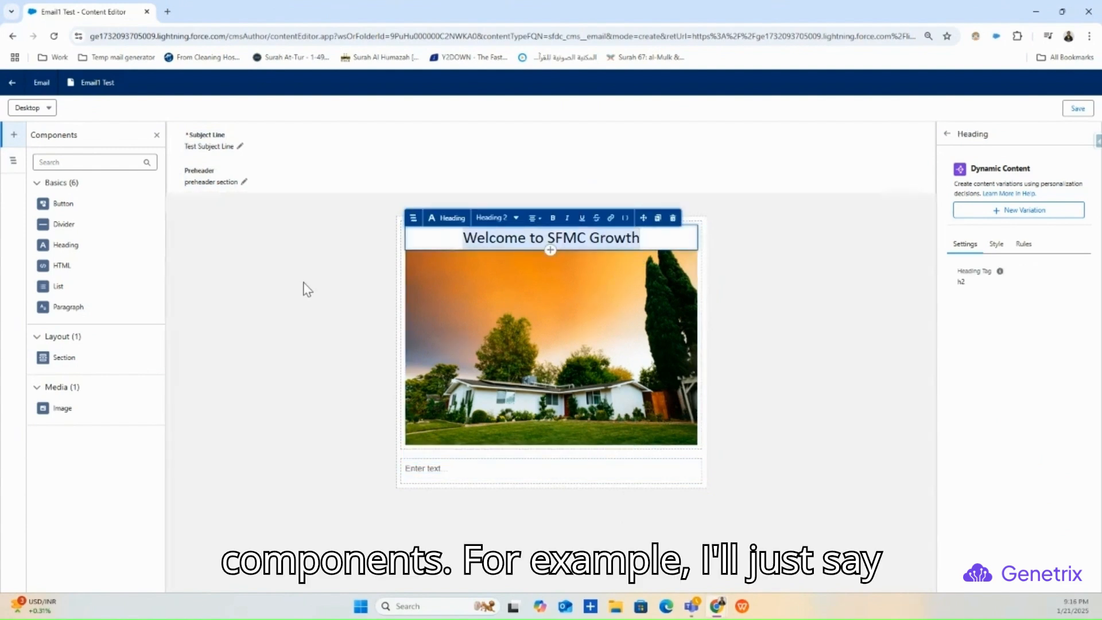
left_click(423, 469)
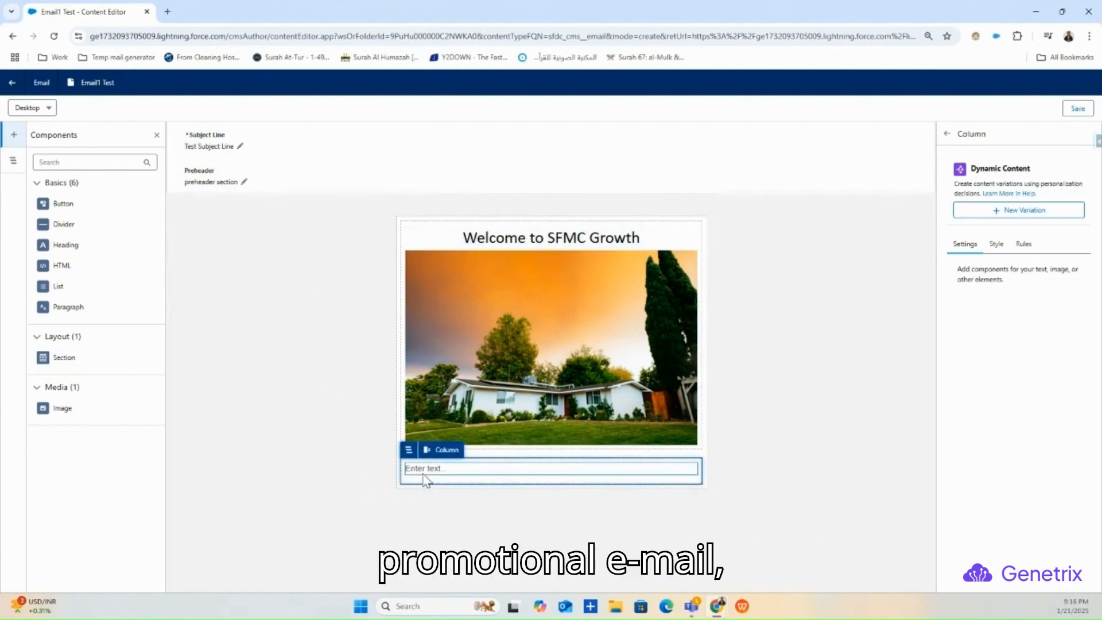
key("ctrl+v")
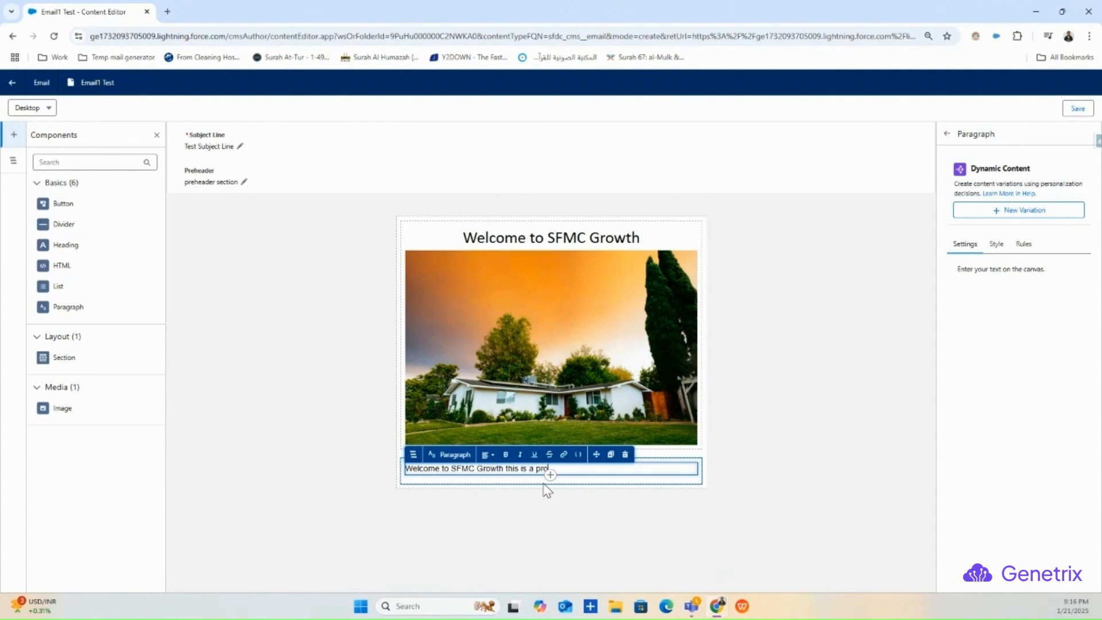
type("this is a promotional EMa")
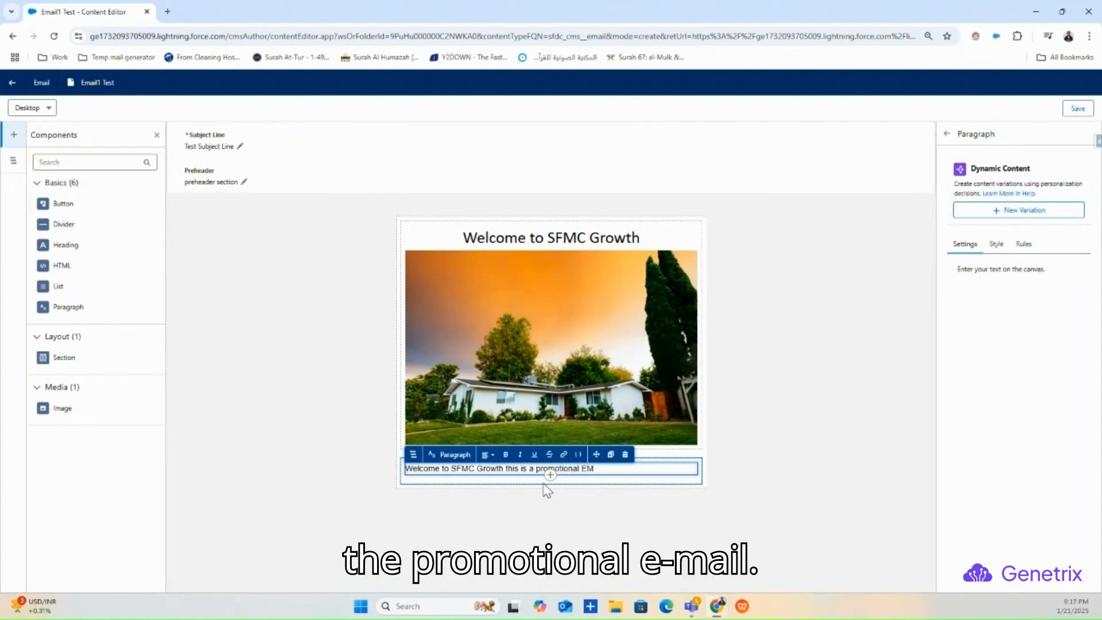
key("BackSpace")
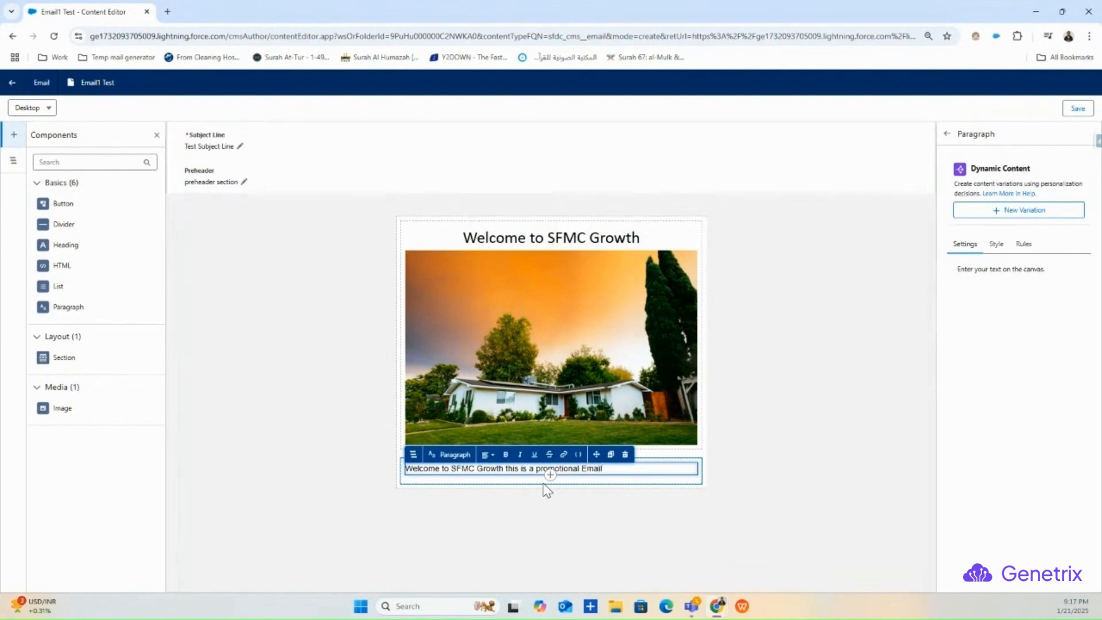
- Repeat the promotional sentence so the paragraph holds four lines
left_click(644, 503)
left_click(611, 449)
left_click(611, 470)
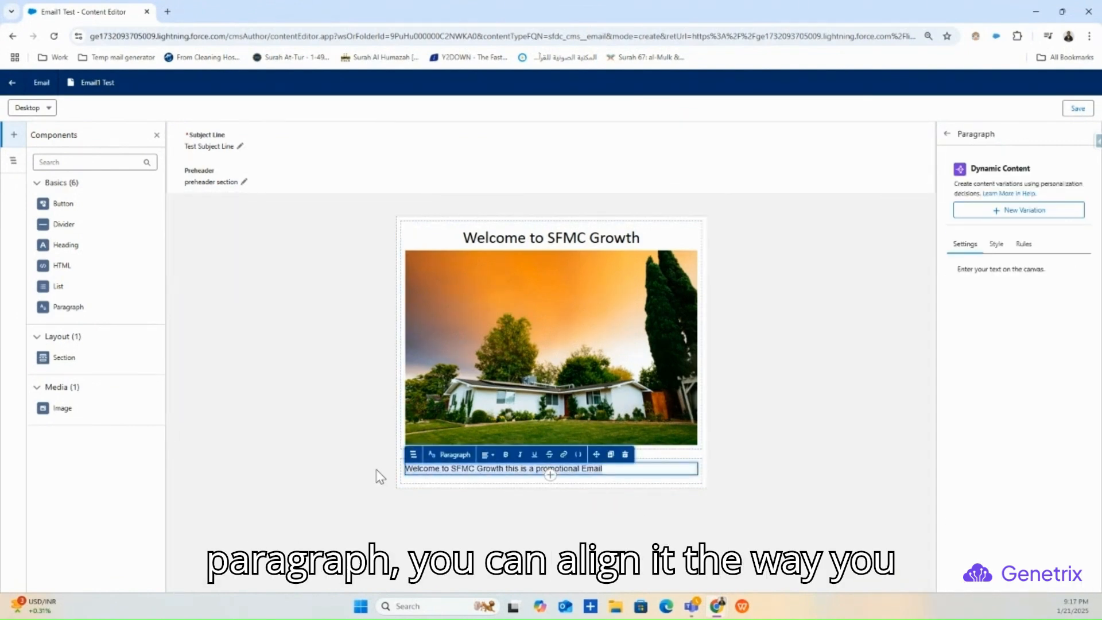
left_click(612, 477)
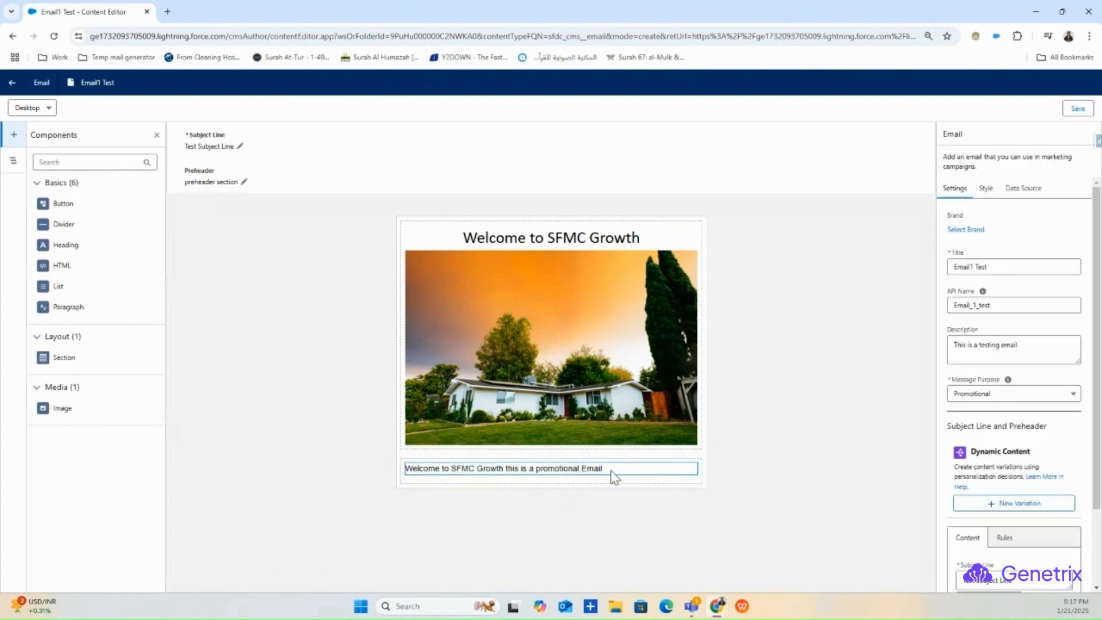
left_click(613, 475)
key("Return")
type("Welcome to SFMC Growth this is a promotional Email")
key("Return")
type("Welcome to SFMC Growth this is a promotional Email")
left_click_drag(614, 520, 377, 457)
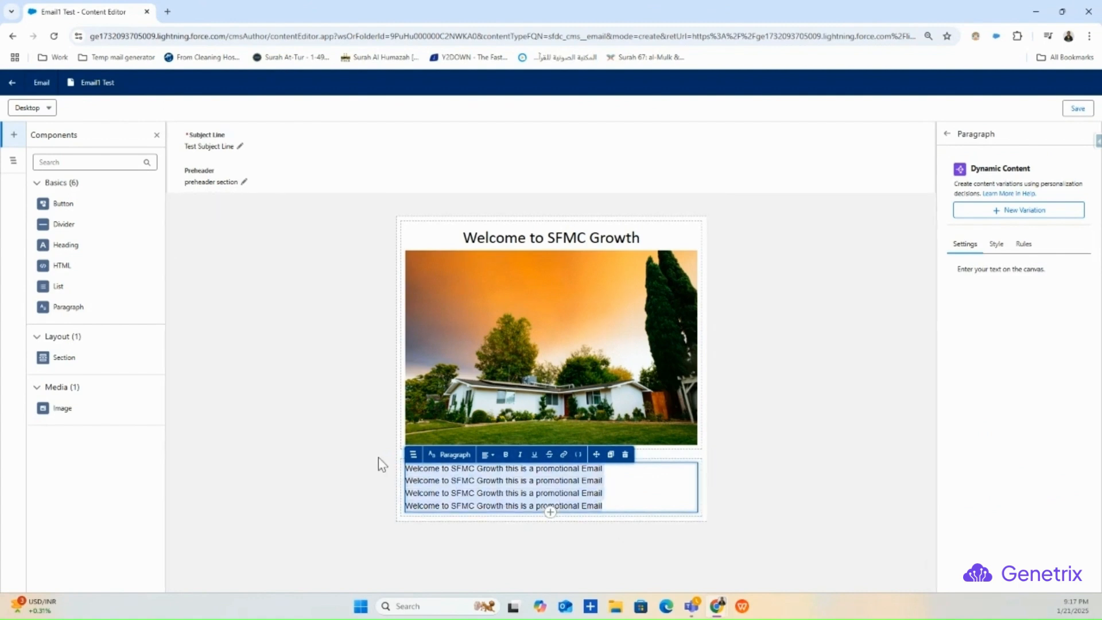
- Keep the paragraph left-aligned, switch its style to Custom and set the font to Calibri
left_click(487, 454)
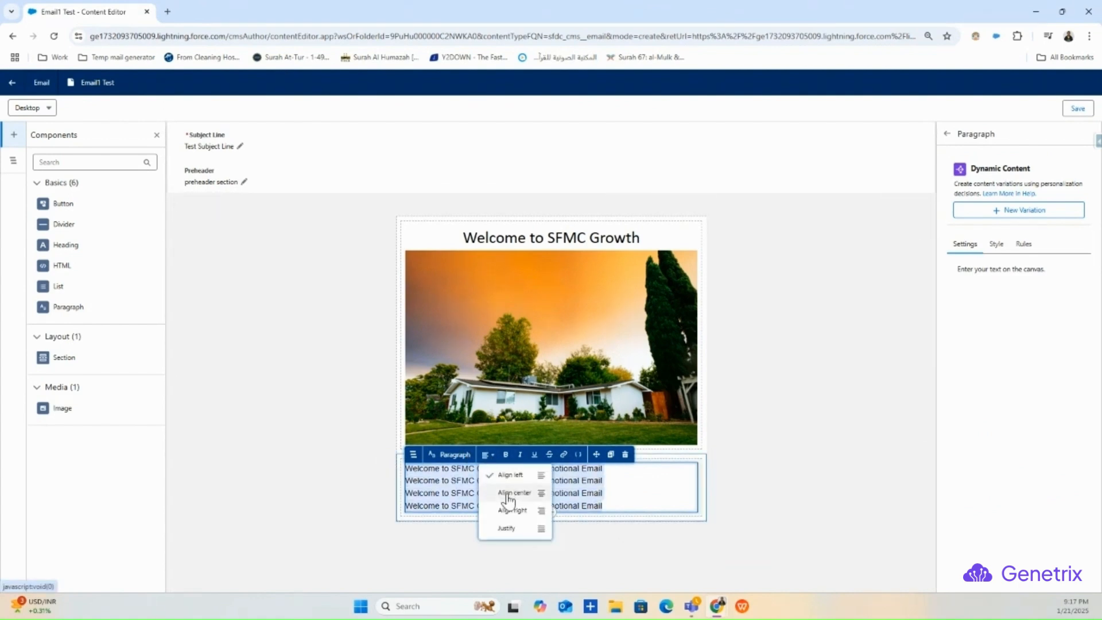
left_click(630, 495)
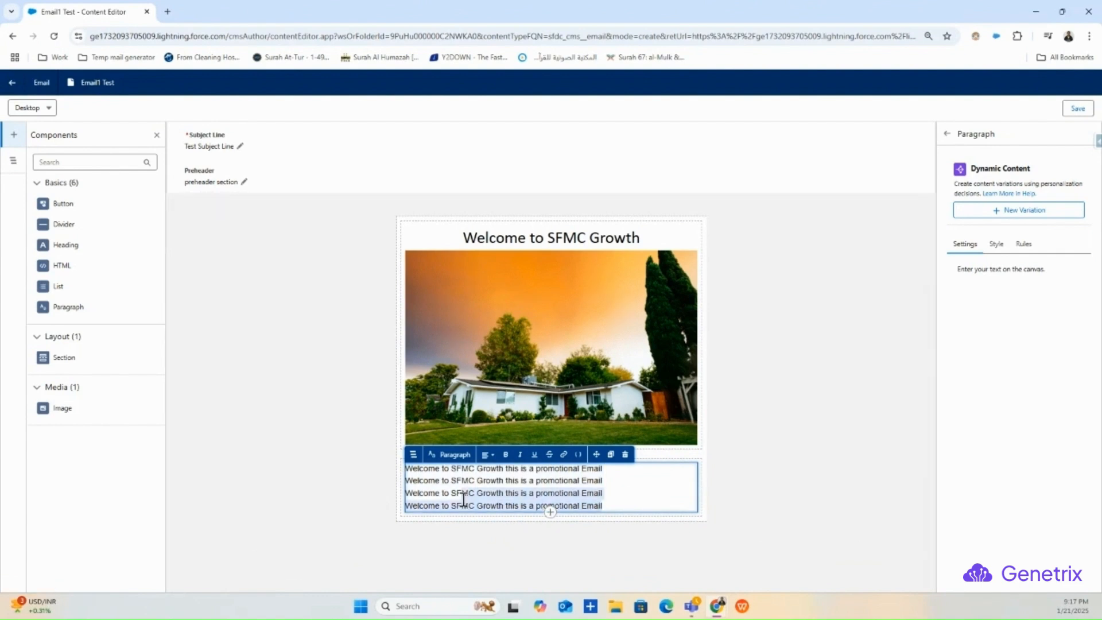
left_click(997, 244)
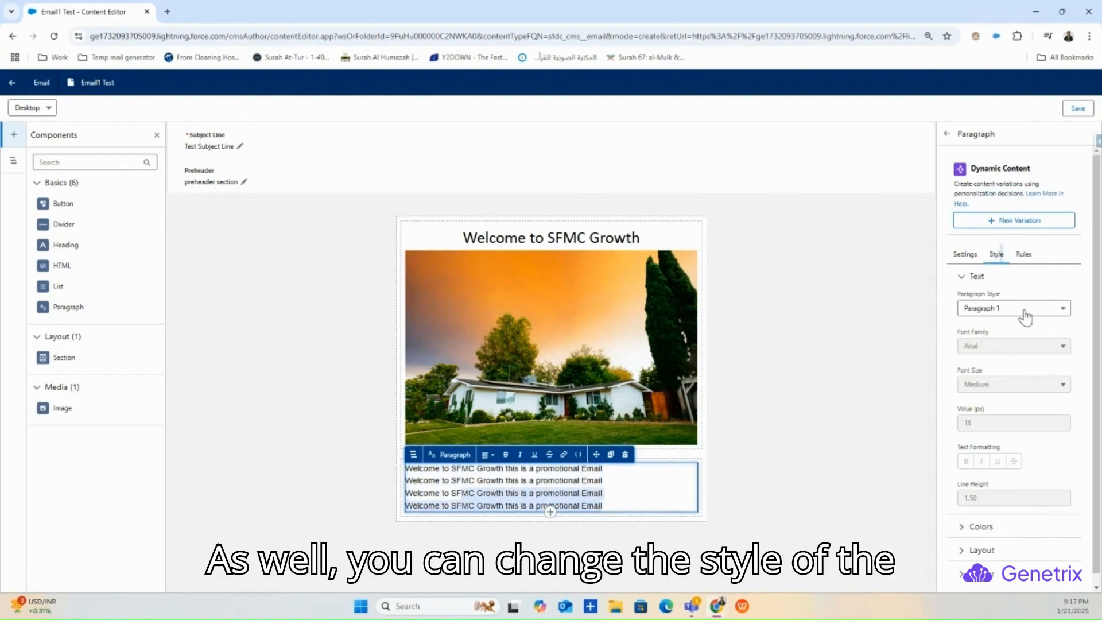
left_click(1047, 310)
left_click(990, 363)
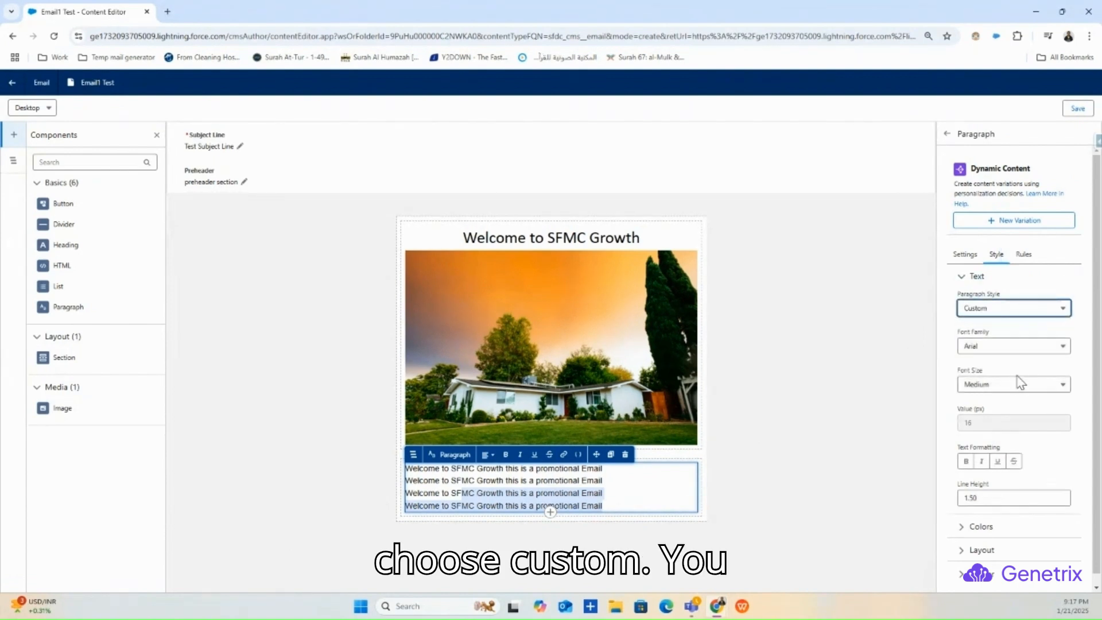
left_click(1011, 350)
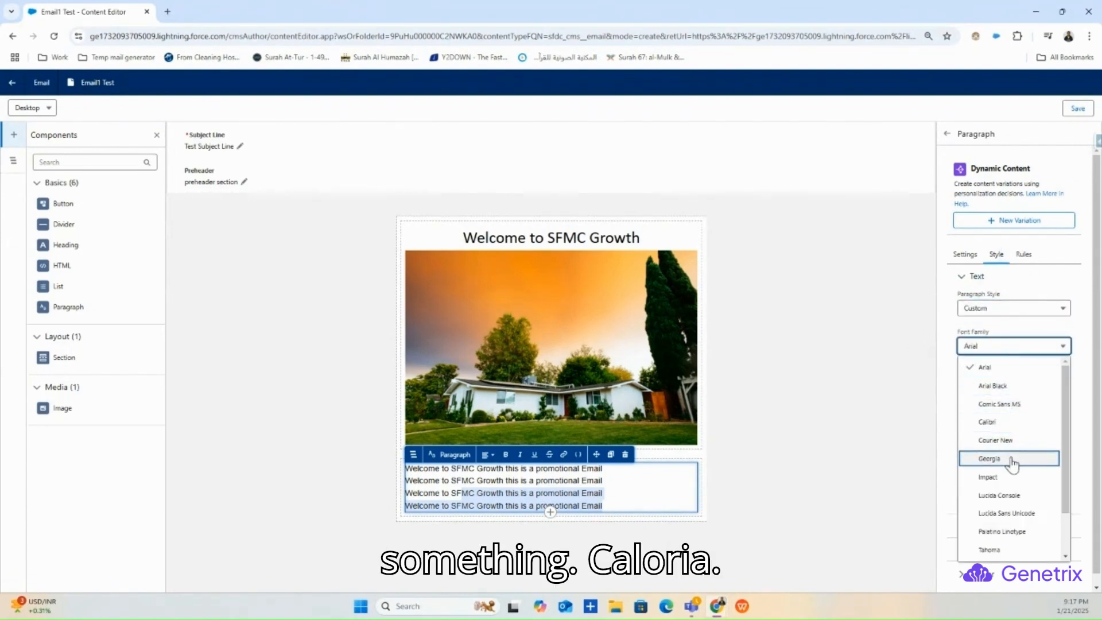
left_click(1011, 459)
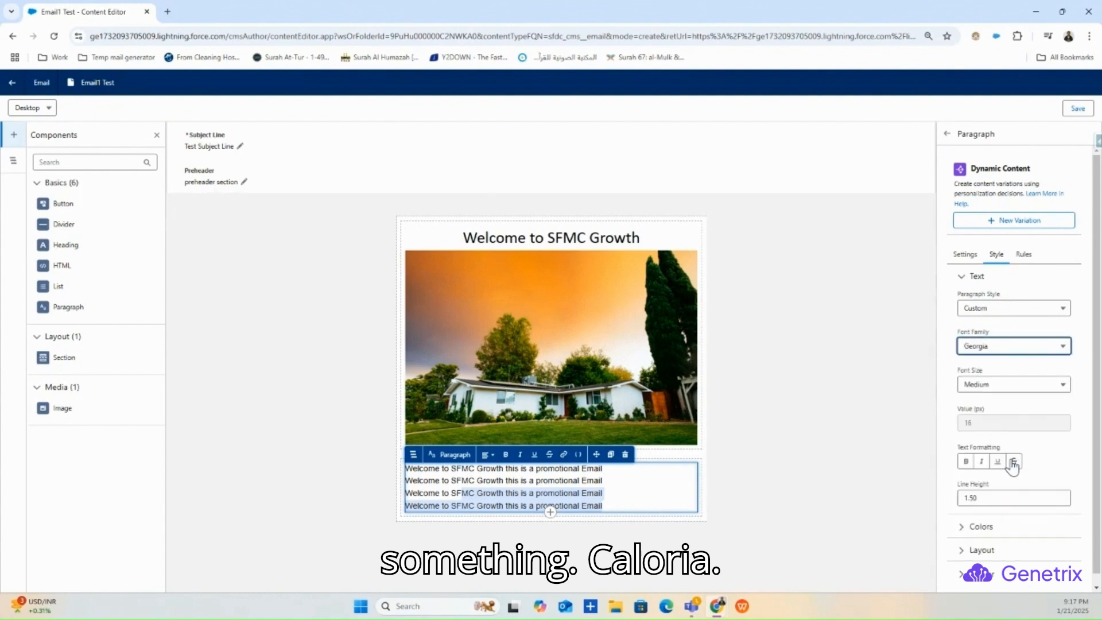
left_click(1019, 356)
left_click(1010, 420)
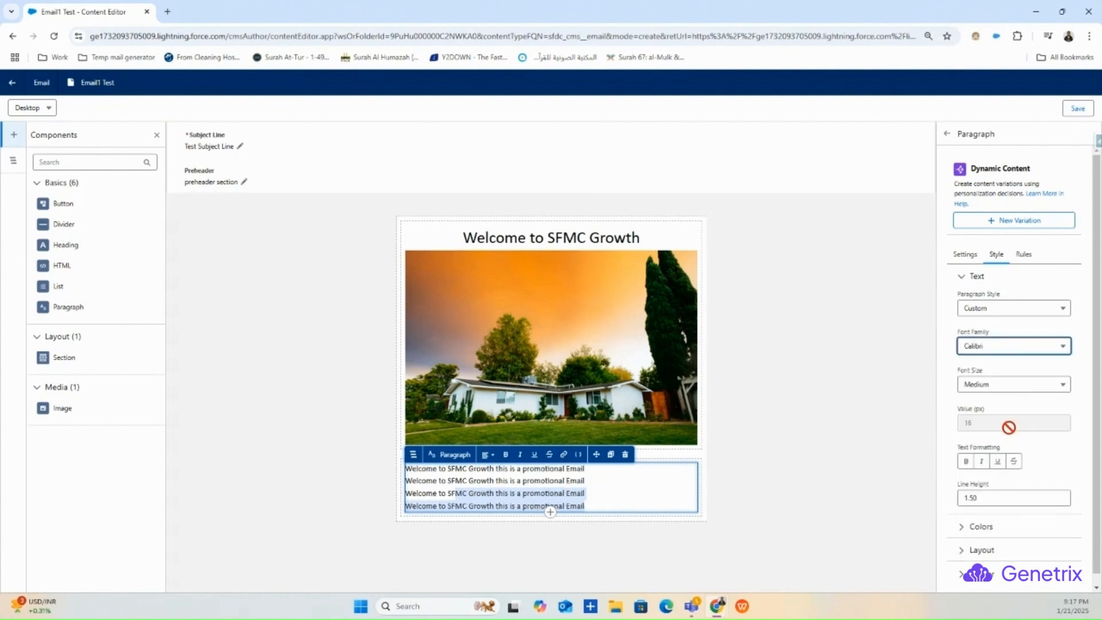
- Give the paragraph a custom font size of 20 px and deselect it
left_click(1008, 386)
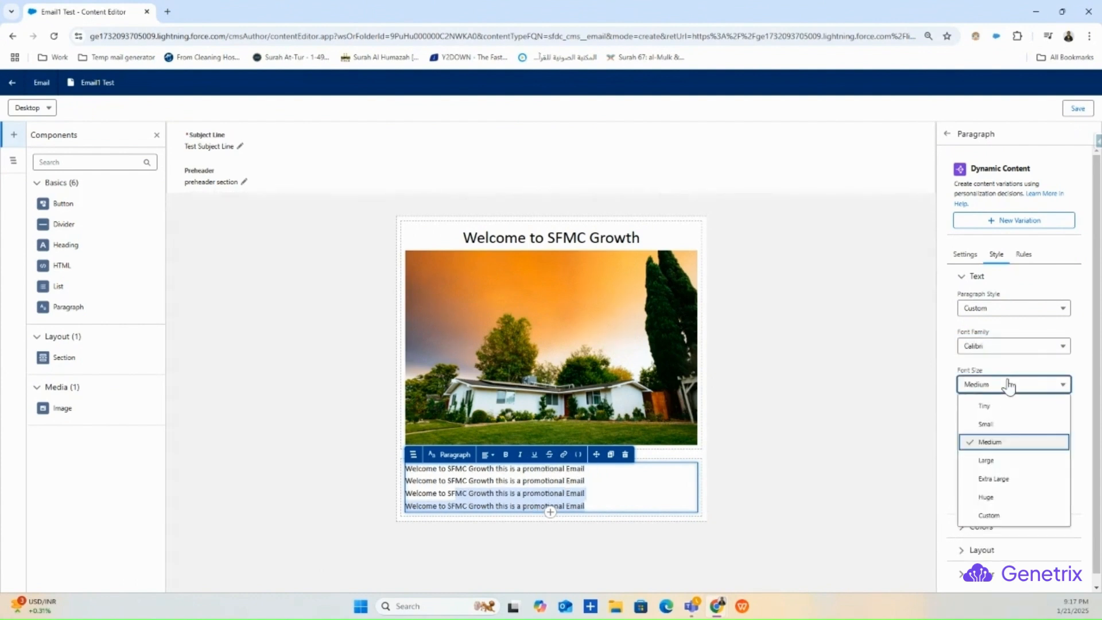
left_click(996, 424)
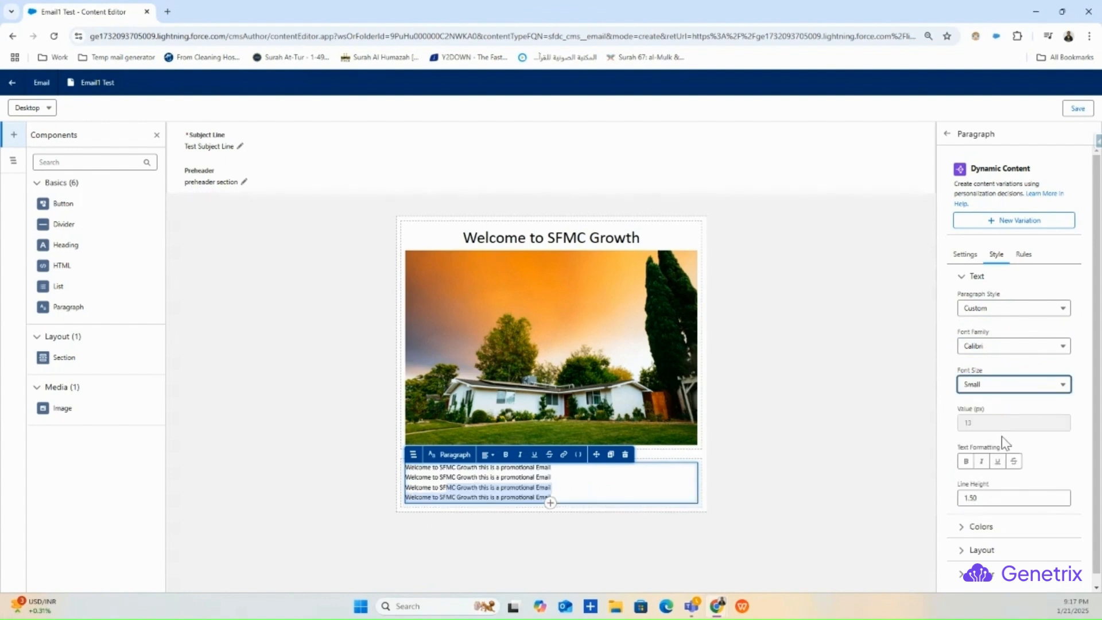
left_click(992, 386)
left_click(996, 514)
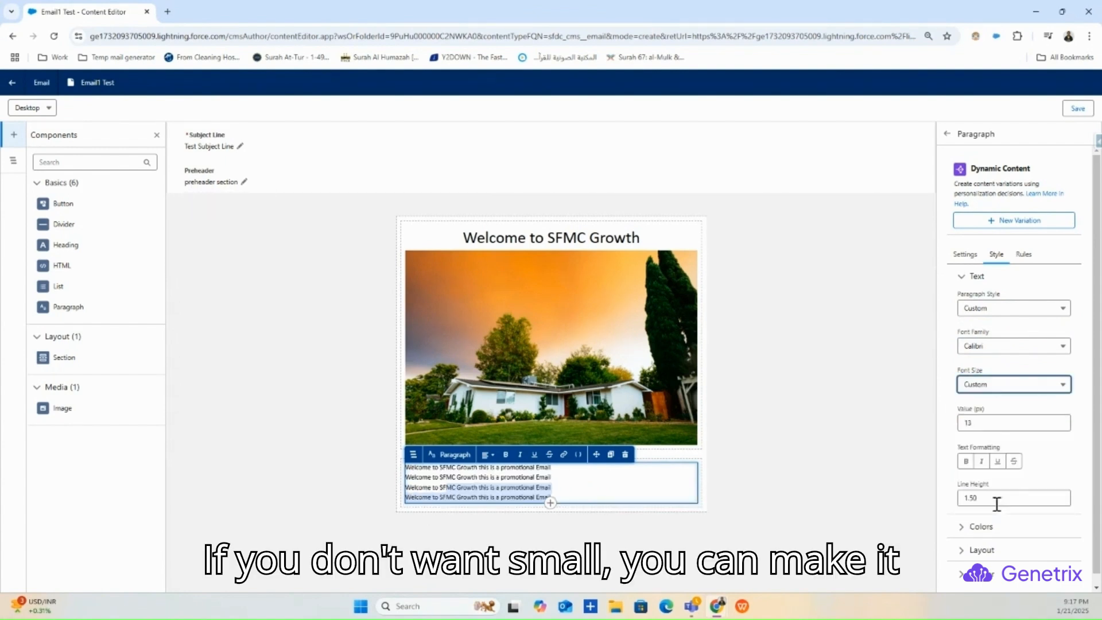
left_click(988, 425)
type("20")
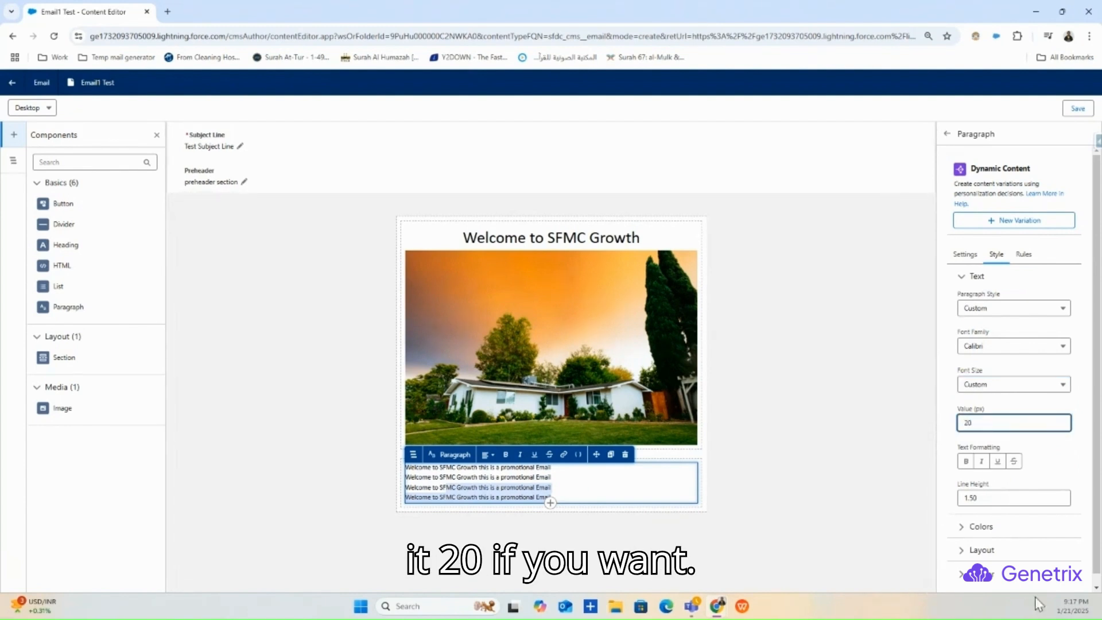
left_click(1054, 459)
left_click(630, 509)
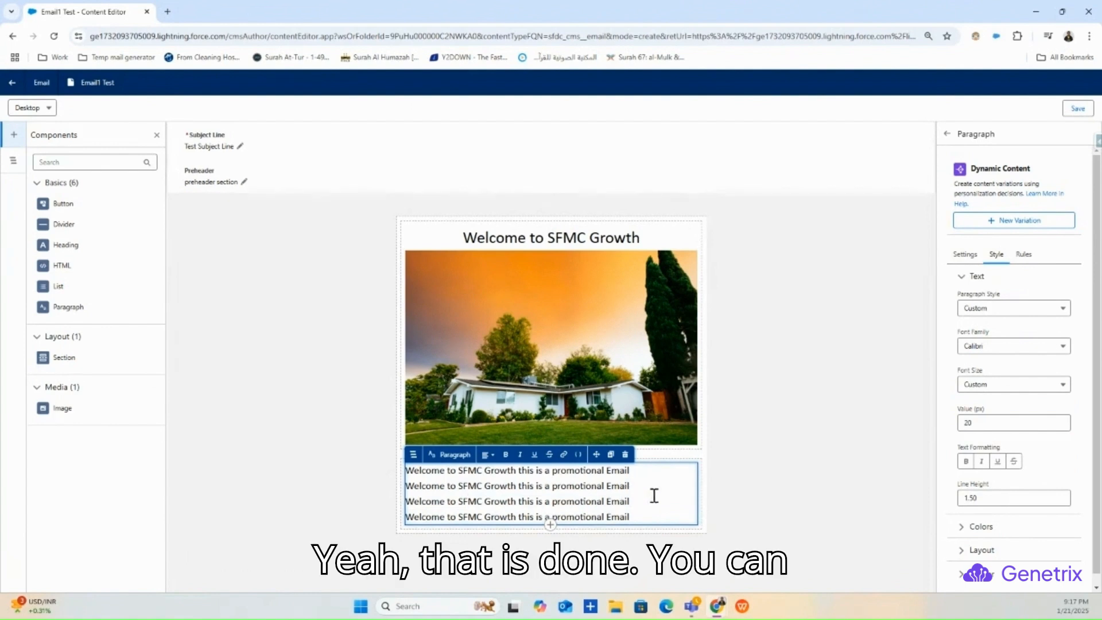
left_click(844, 448)
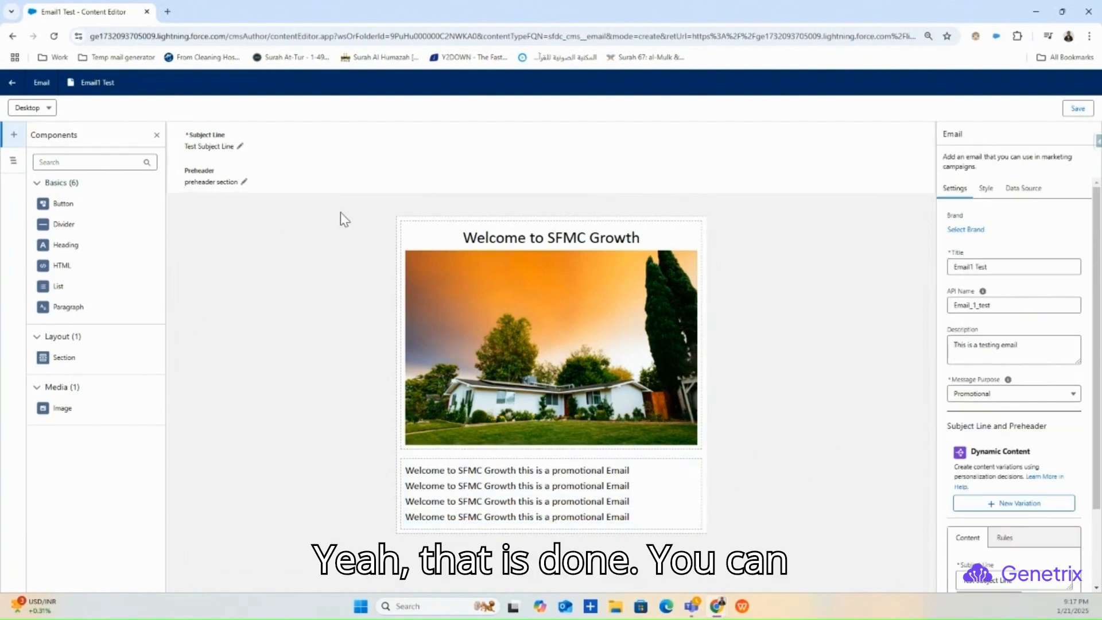
left_click_drag(63, 203, 541, 462)
left_click(720, 546)
left_click(555, 540)
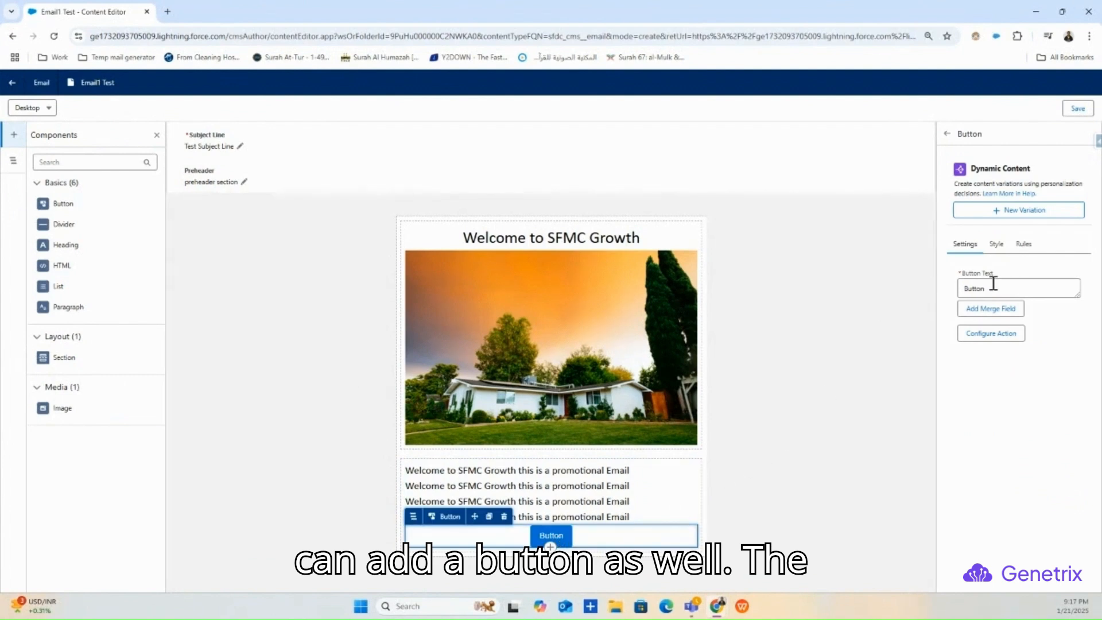
left_click(995, 283)
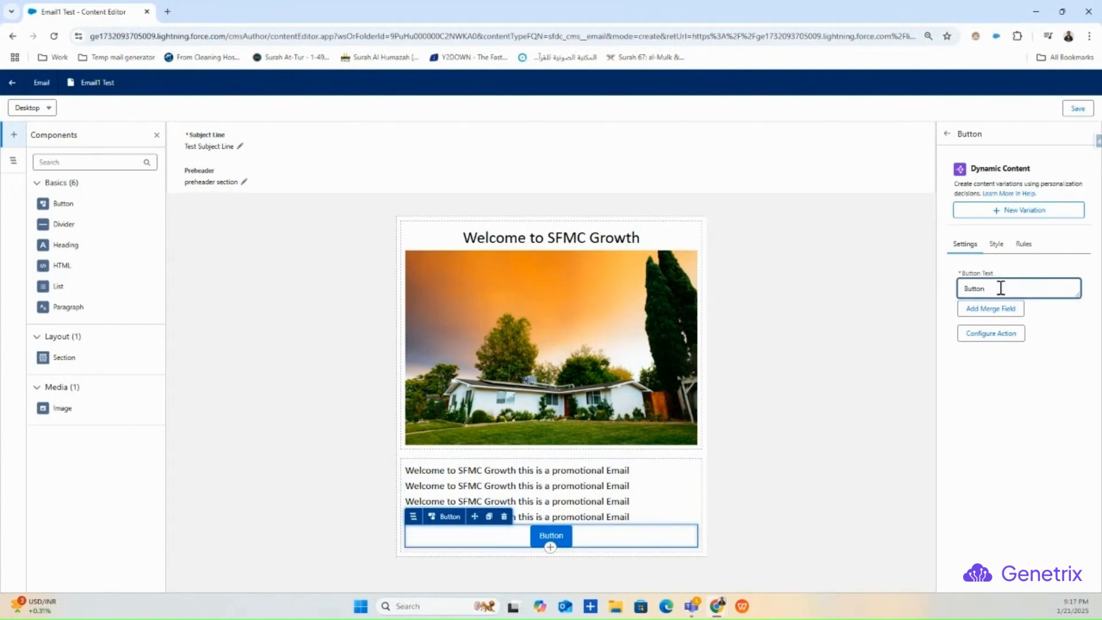
left_click(996, 243)
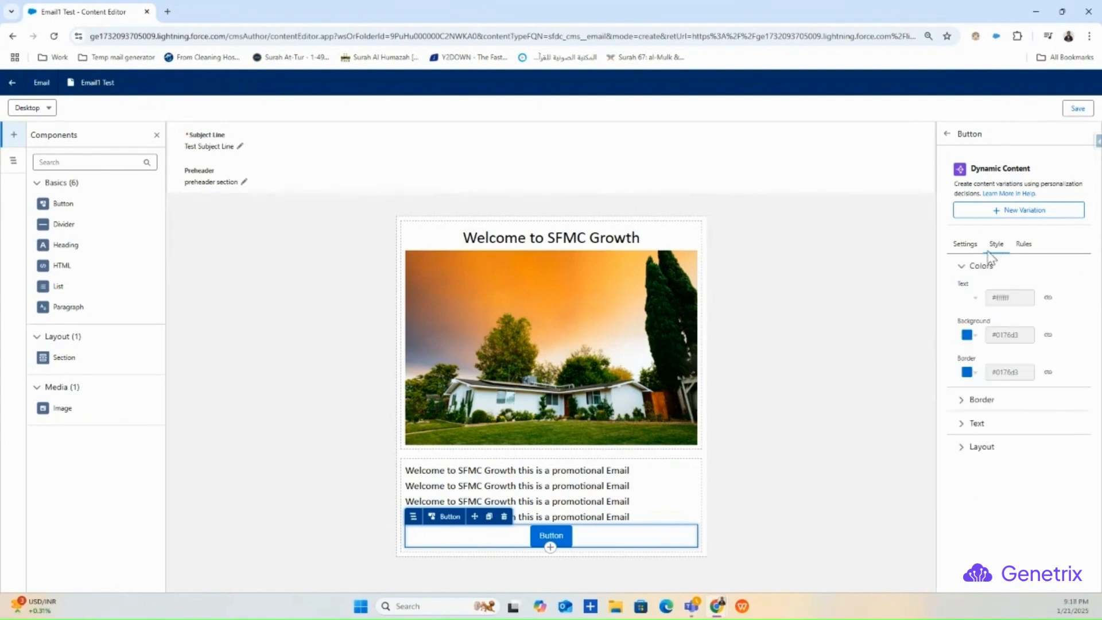
left_click(966, 244)
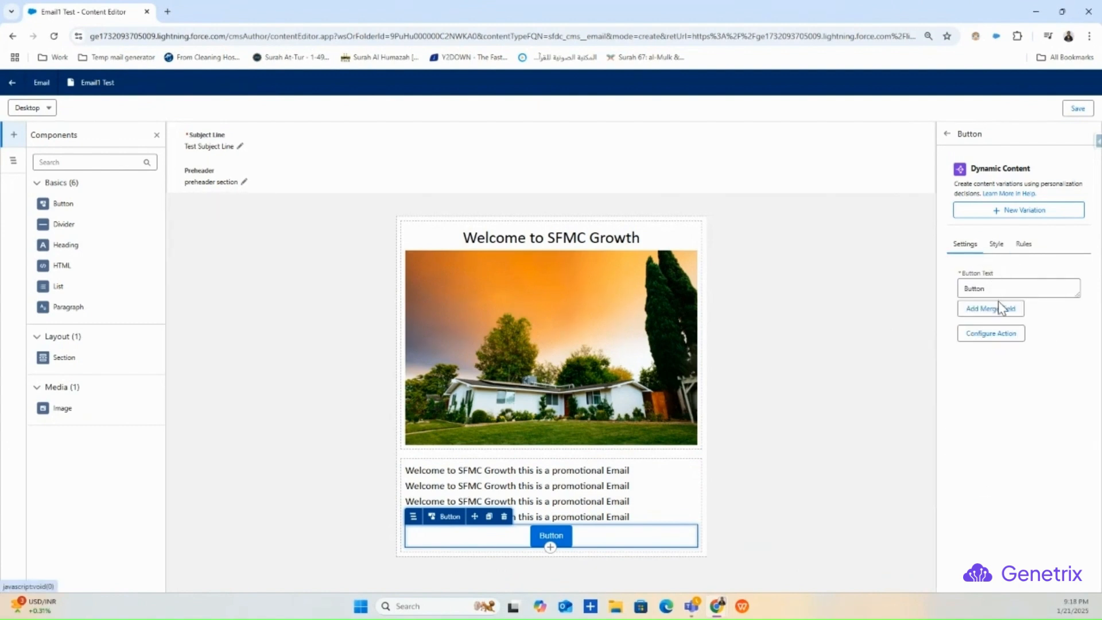
left_click(1001, 334)
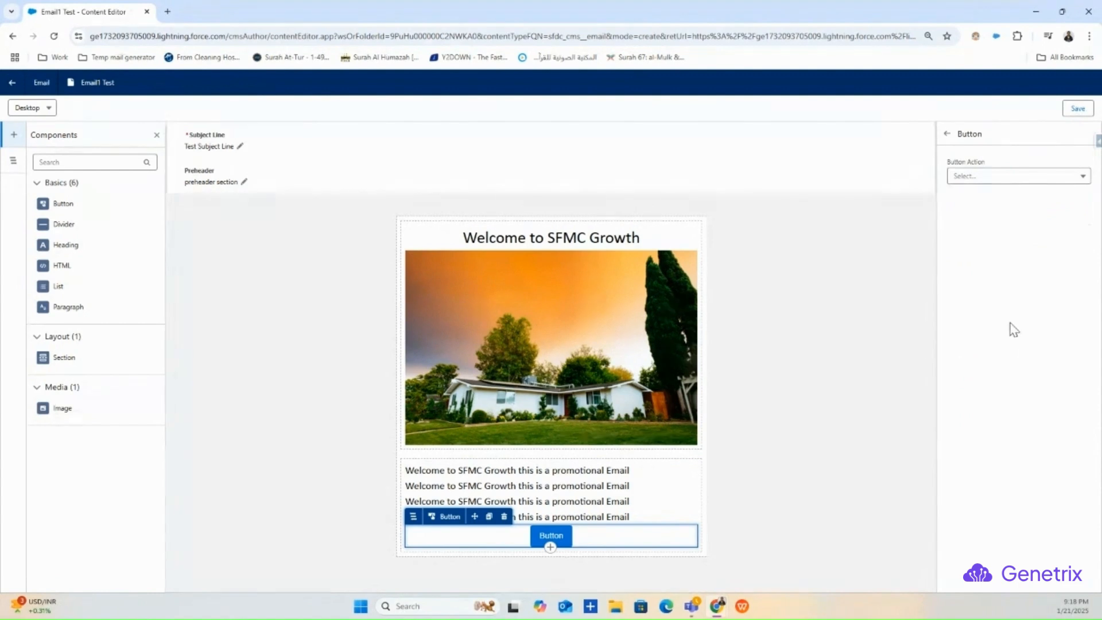
left_click(1013, 176)
left_click(955, 154)
left_click(948, 135)
left_click_drag(997, 289, 942, 297)
key("BackSpace")
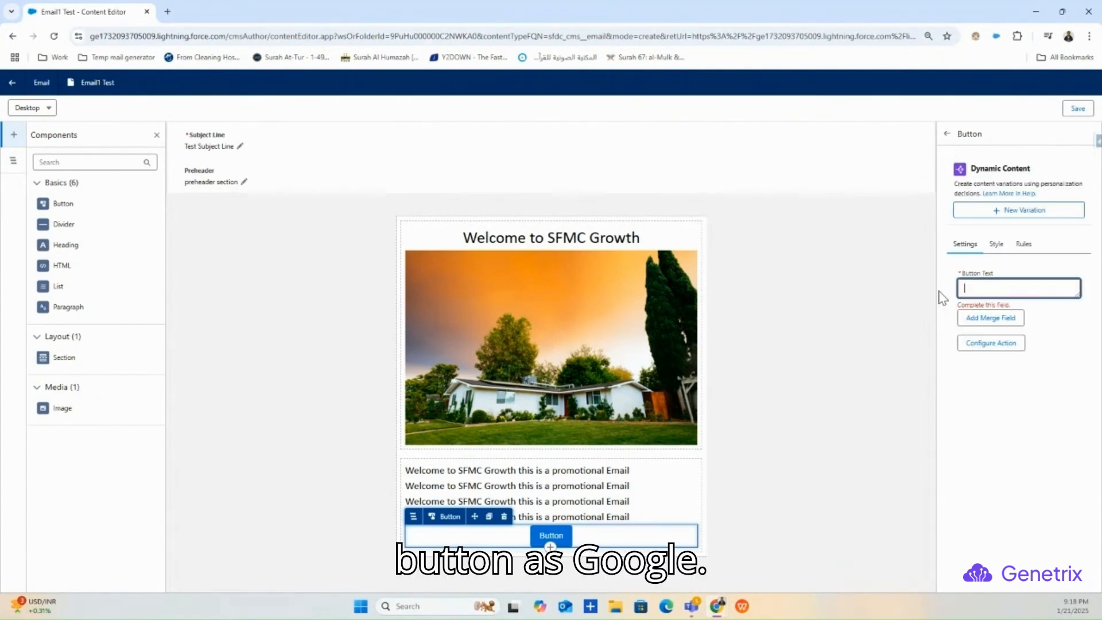
type("Google")
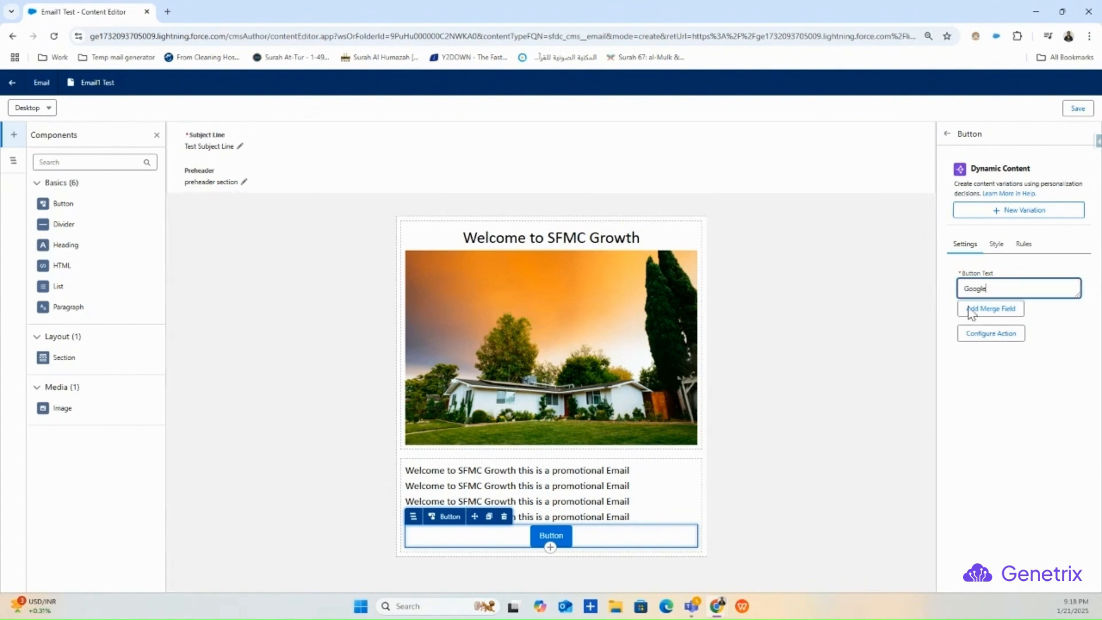
left_click(997, 336)
left_click(1001, 179)
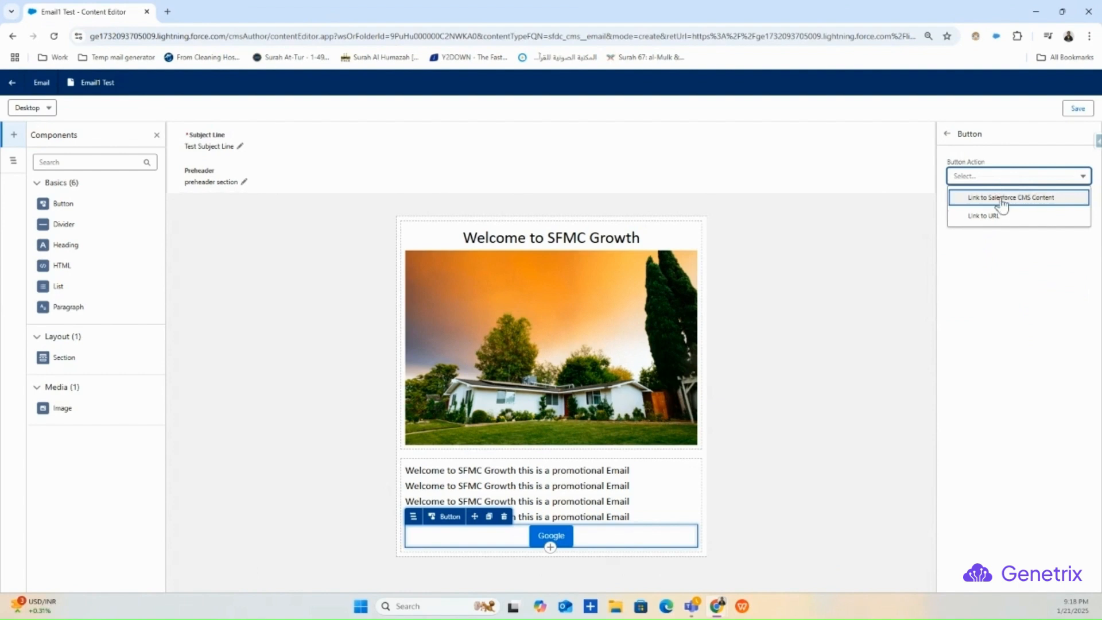
left_click(988, 218)
left_click(999, 227)
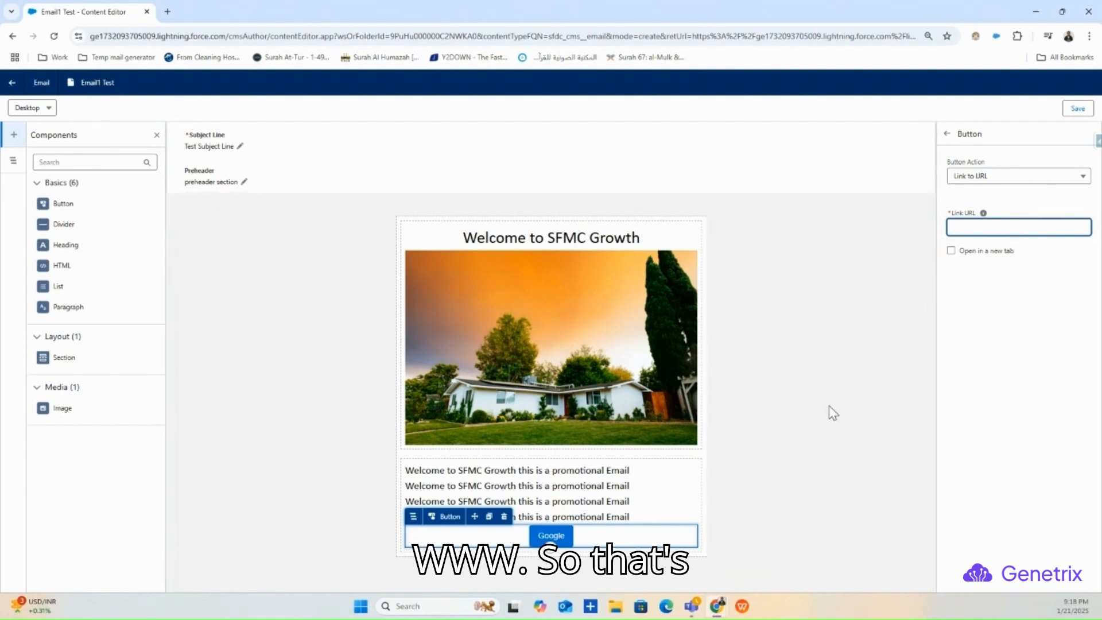
left_click(947, 134)
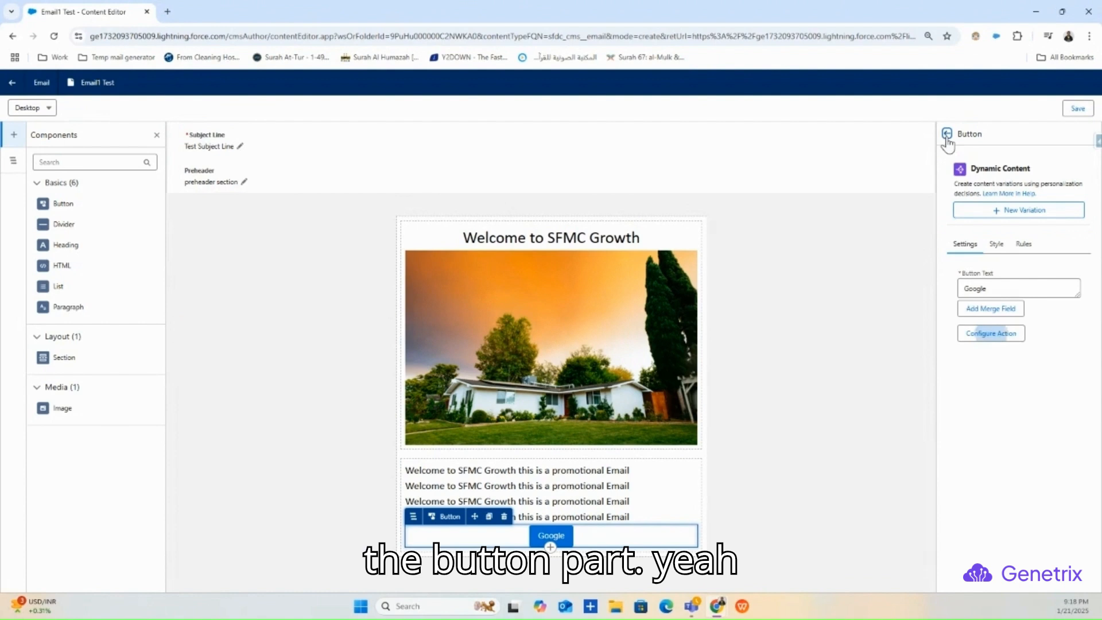
left_click(876, 245)
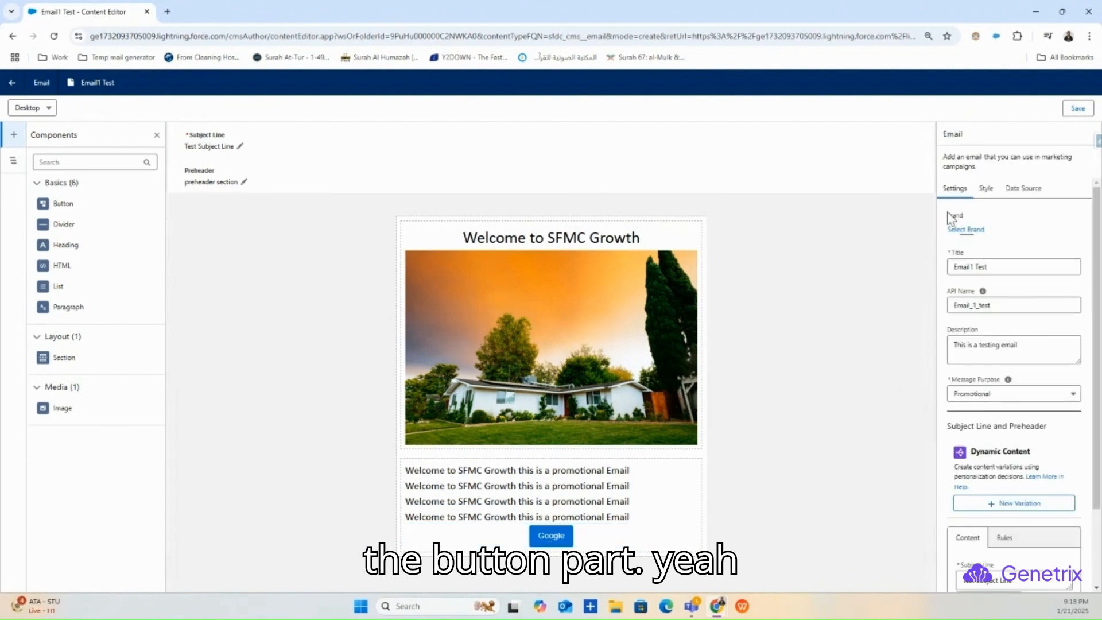
left_click(640, 537)
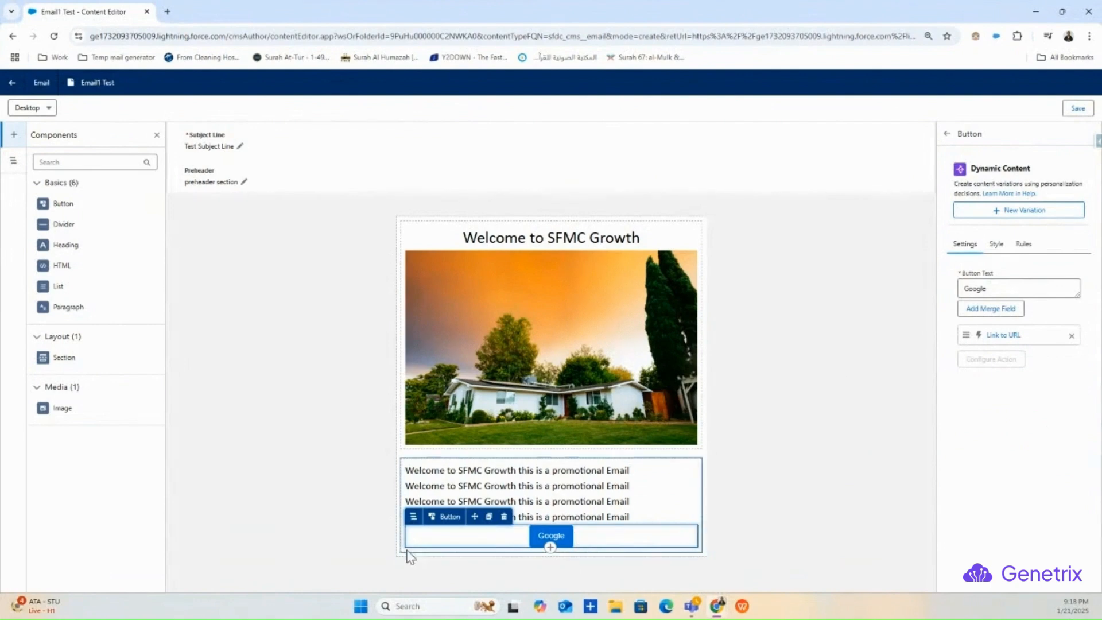
left_click(504, 516)
left_click(739, 367)
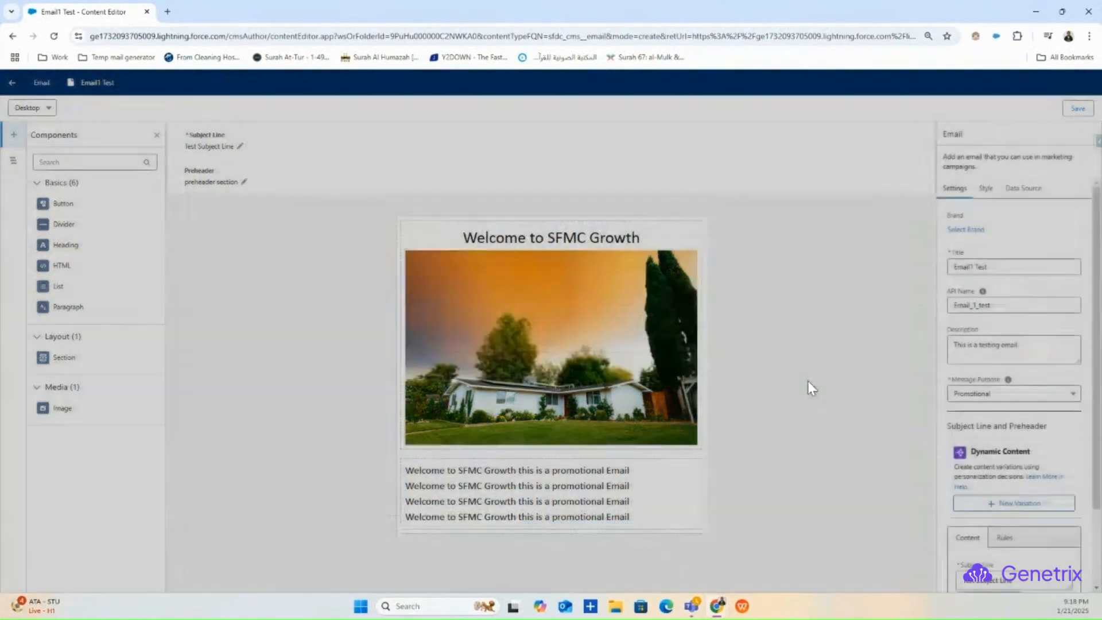
- Insert blank lines after and before the four promotional lines, then save Email1 Test
left_click(410, 473)
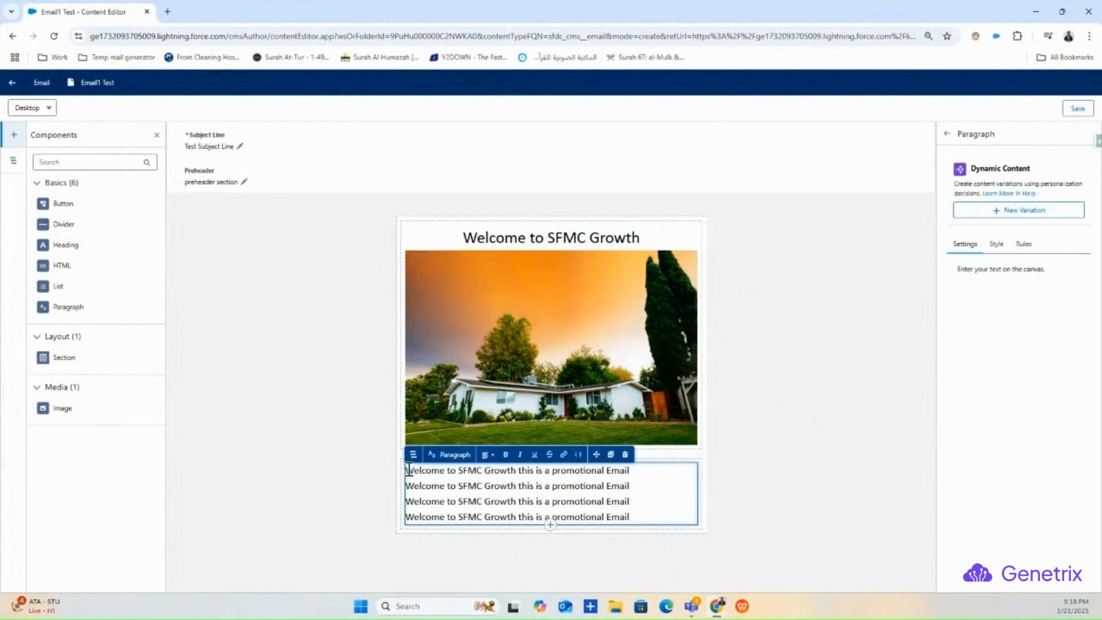
key("Return")
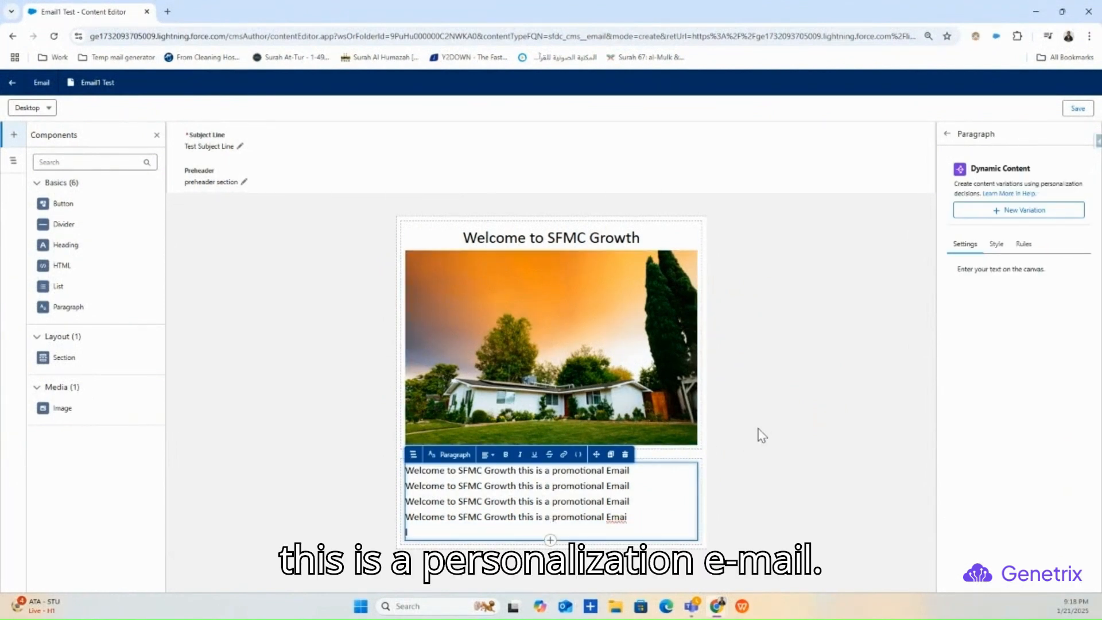
left_click(779, 428)
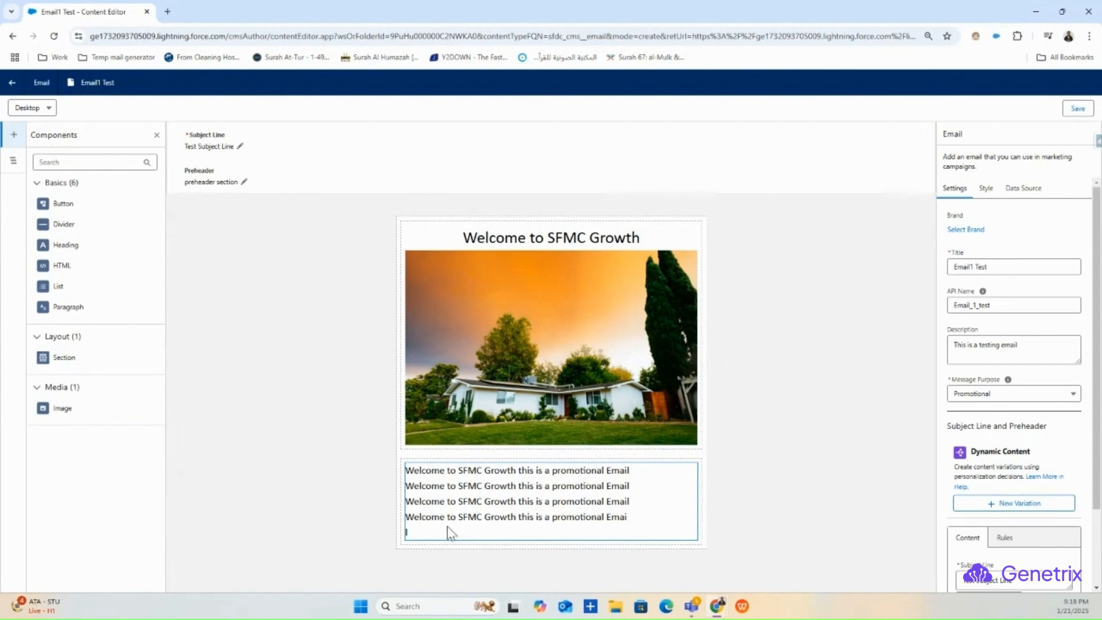
left_click(411, 471)
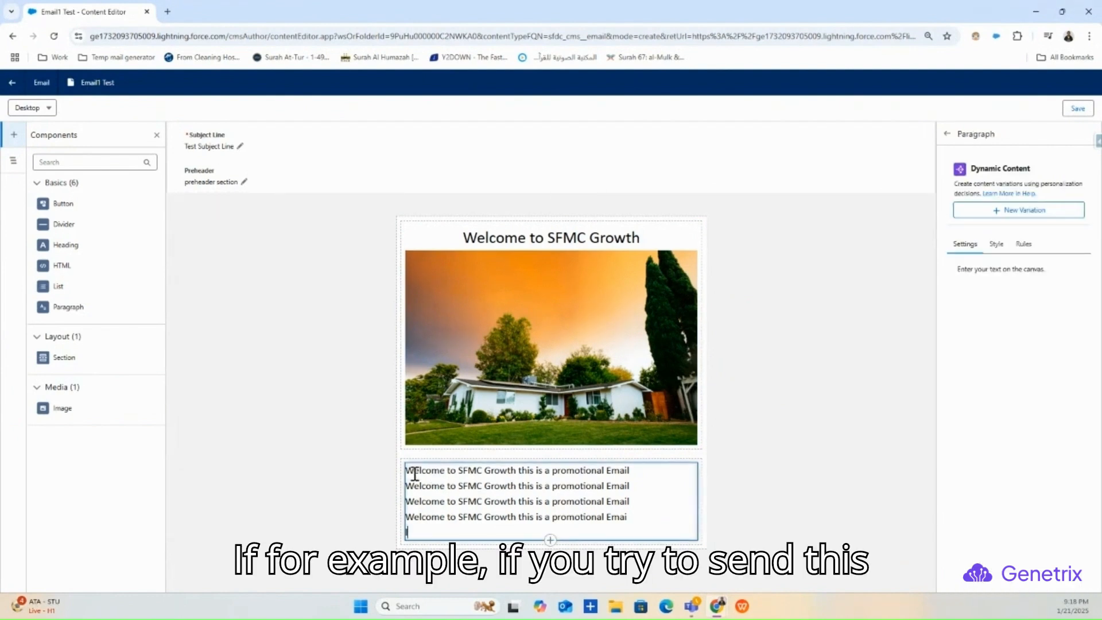
key("Return")
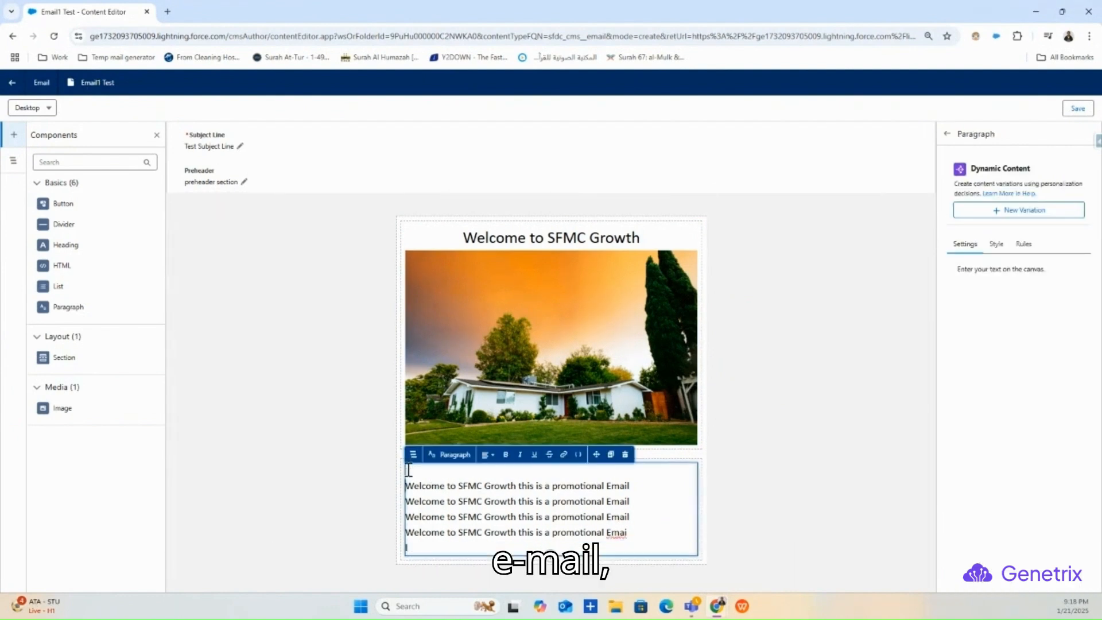
left_click(770, 427)
left_click(1076, 108)
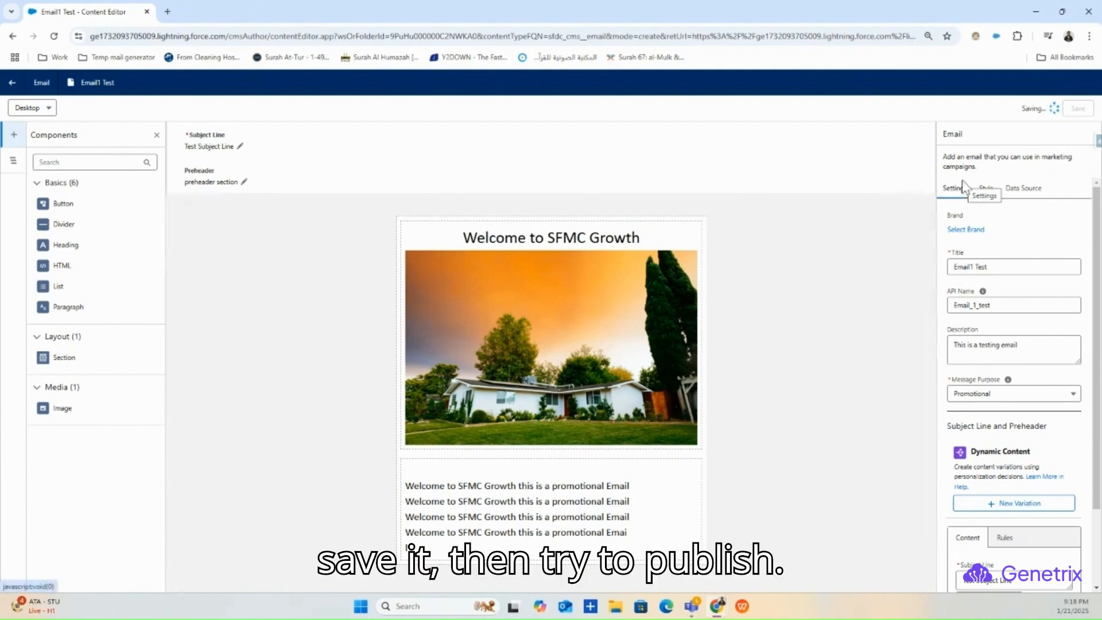
- Try to publish Email1 Test now, dismiss the CAN-SPAM Physical Address error, and reselect the paragraph
left_click(1015, 110)
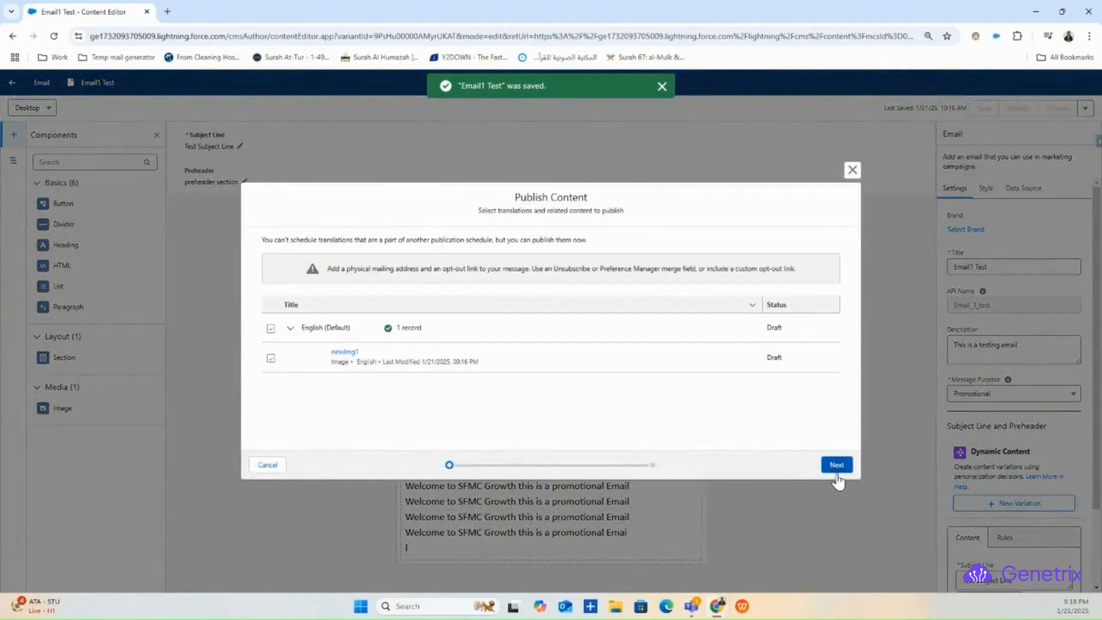
left_click(836, 464)
left_click(836, 468)
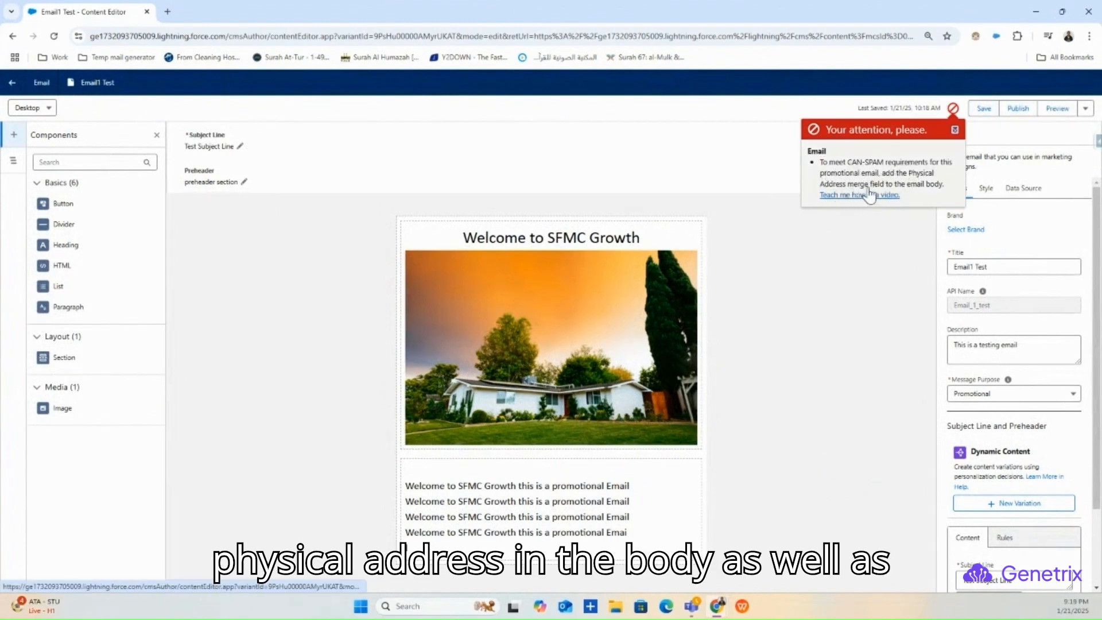
left_click(954, 130)
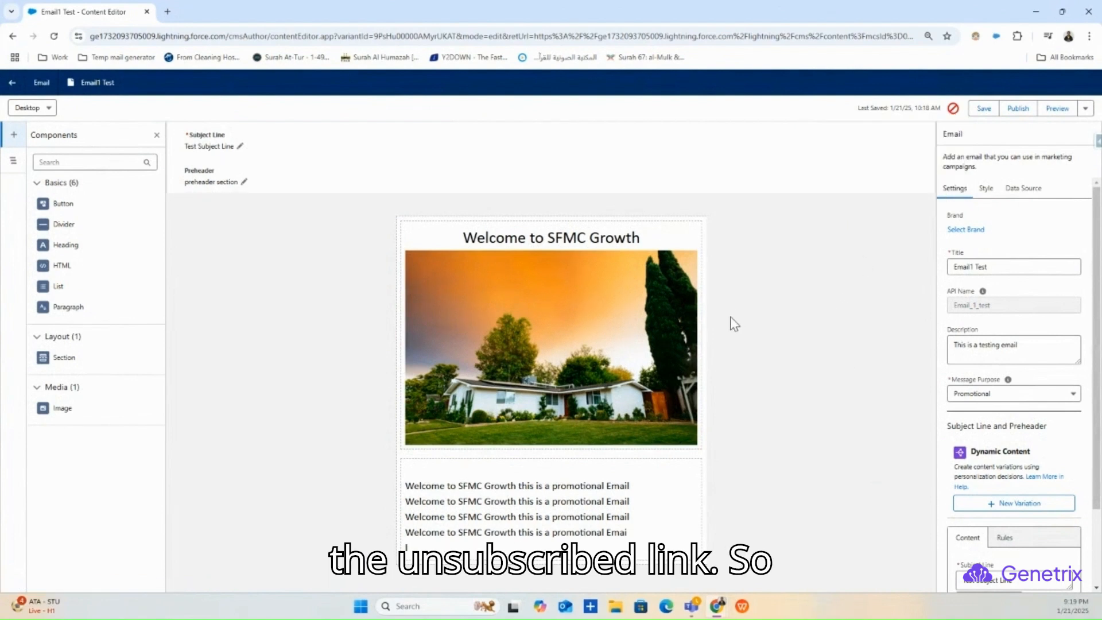
left_click(486, 542)
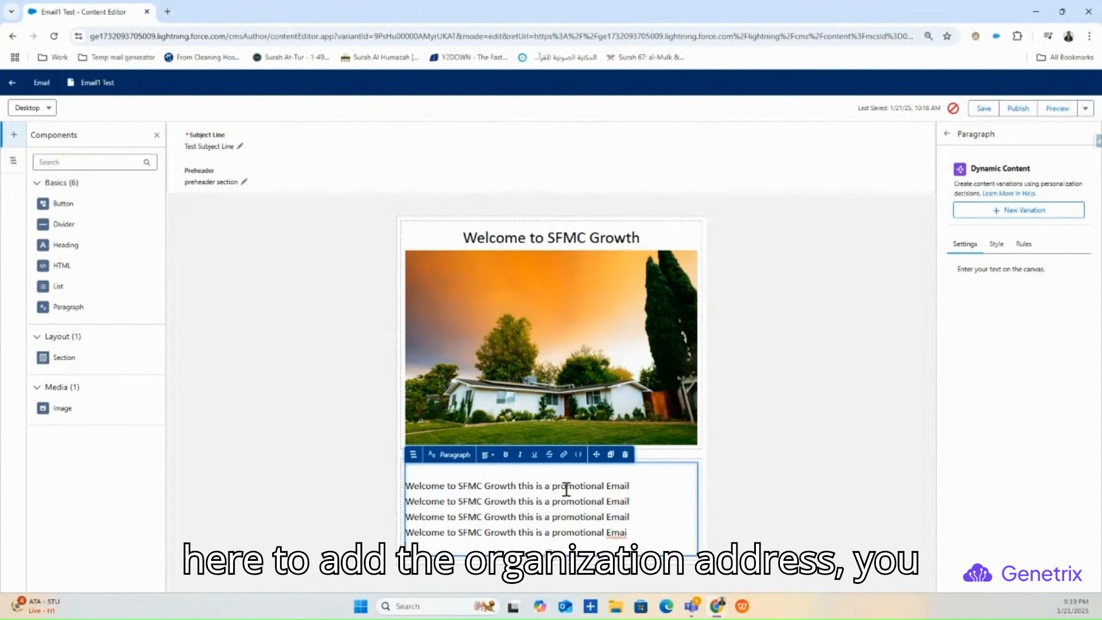
- Insert the Organization > Physical Address merge field followed by ' | Unsubscribe | Preferences'
left_click(578, 456)
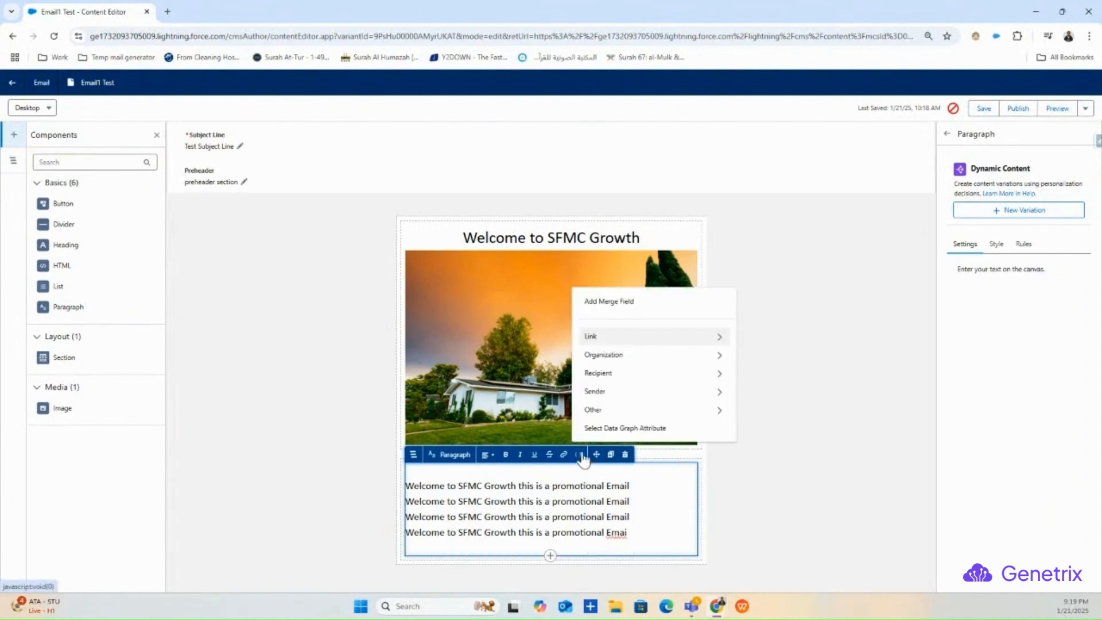
left_click(638, 359)
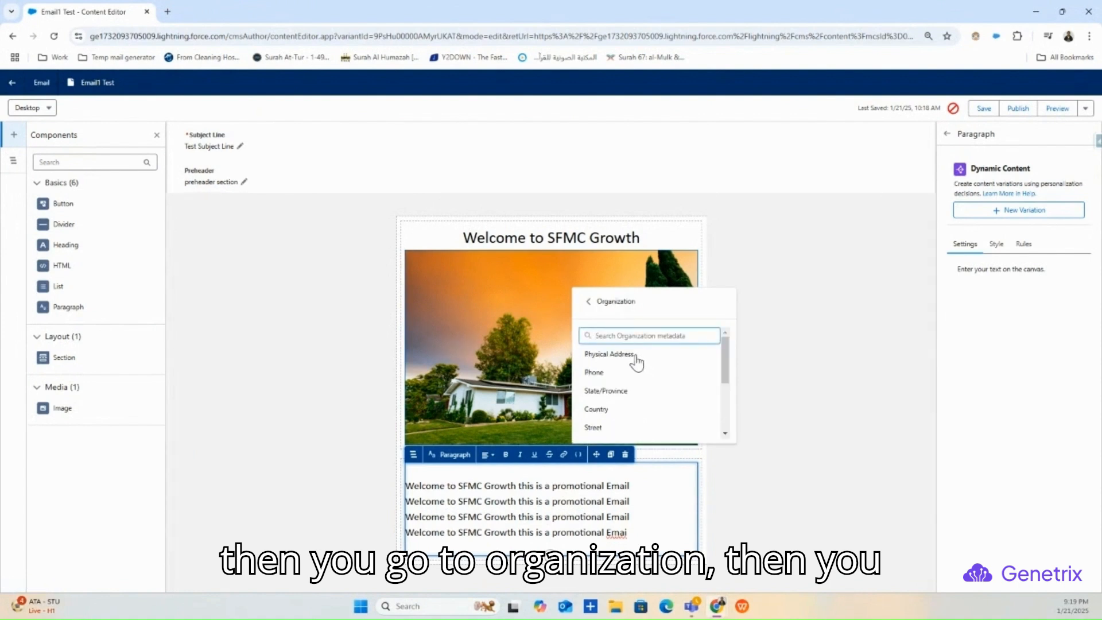
scroll(638, 364, "down", 1)
scroll(623, 355, "up", 1)
left_click(624, 353)
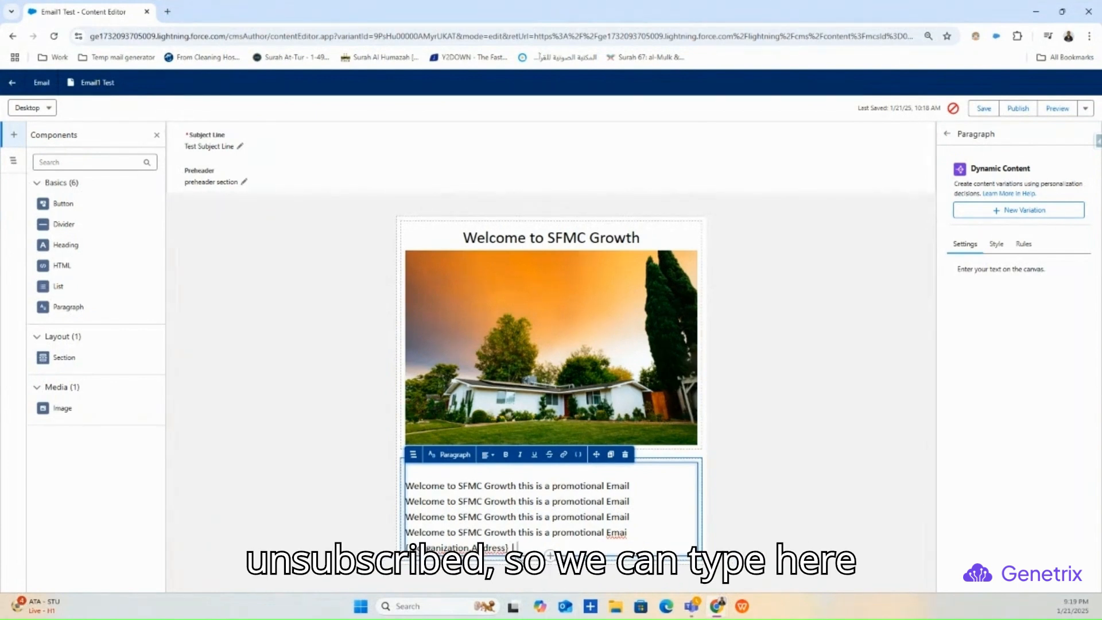
type("| Unsubscribe | Preferences")
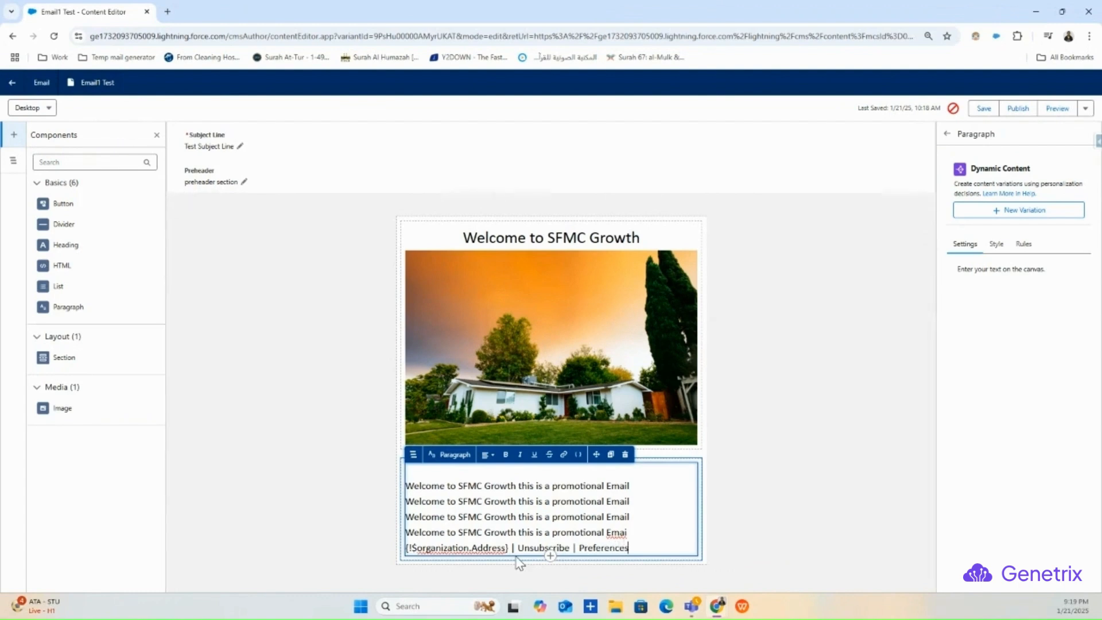
left_click(765, 551)
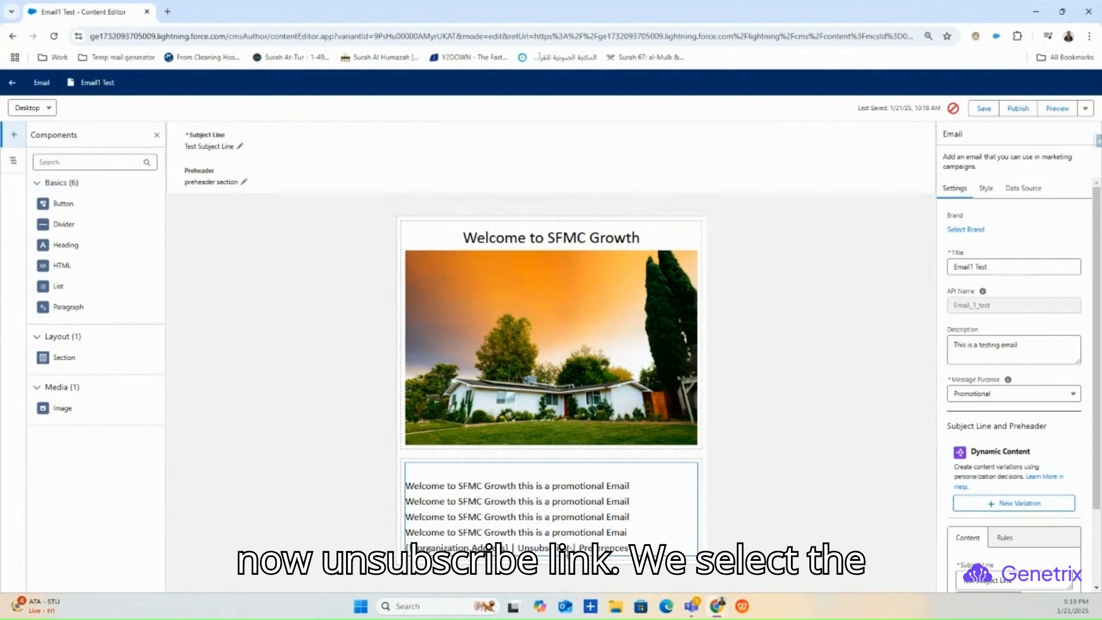
- Start a link on Unsubscribe, removing the merge field mistakenly inserted into its link text
left_click(559, 548)
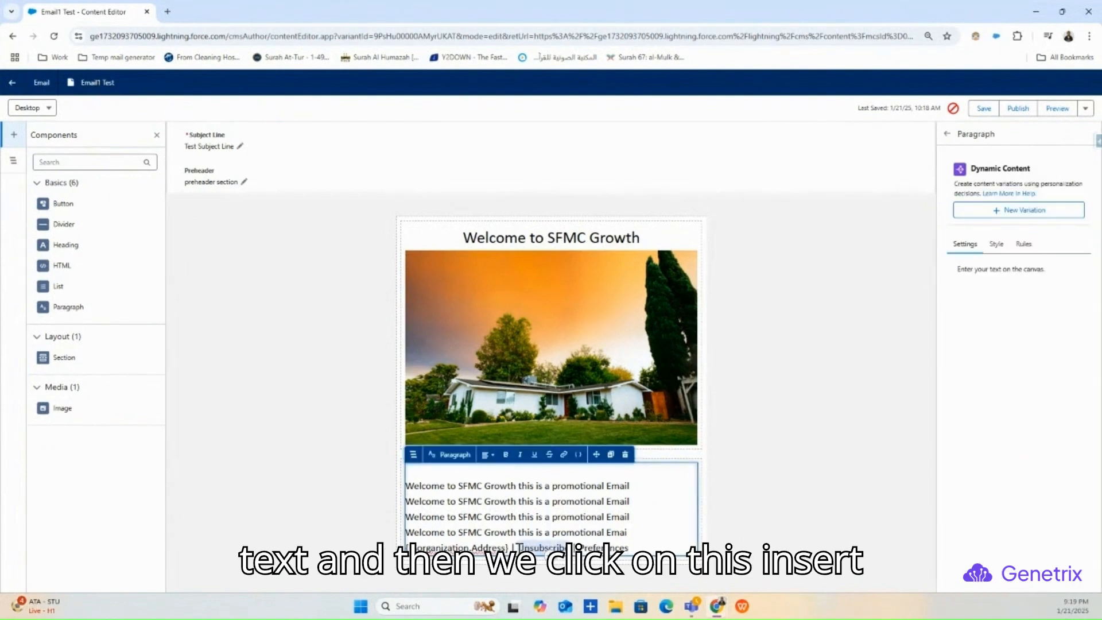
left_click(563, 455)
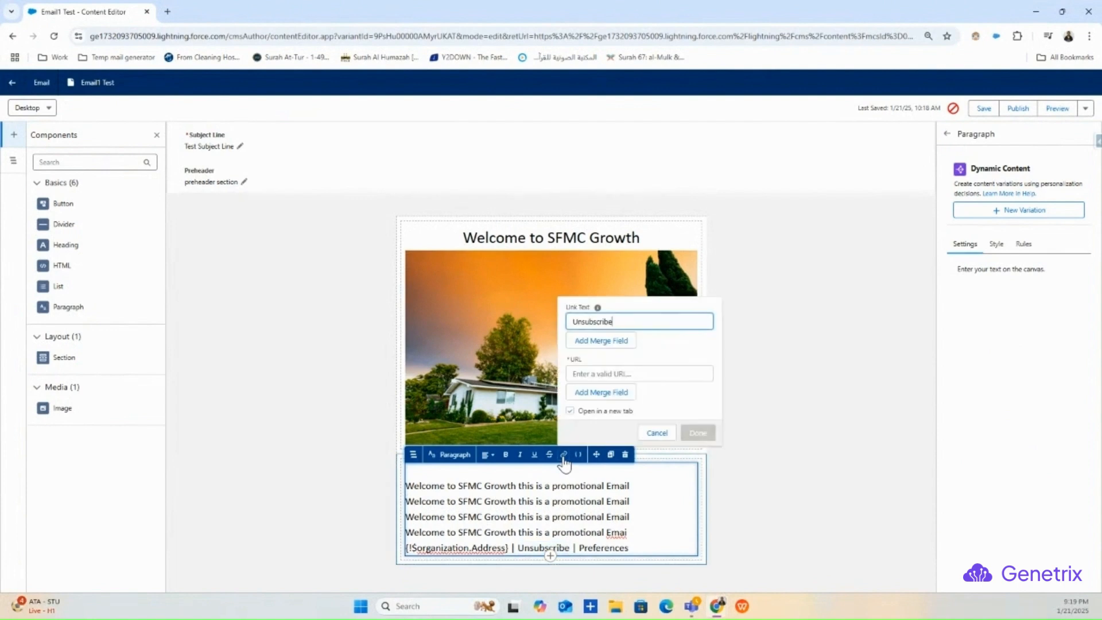
left_click(604, 374)
left_click(601, 392)
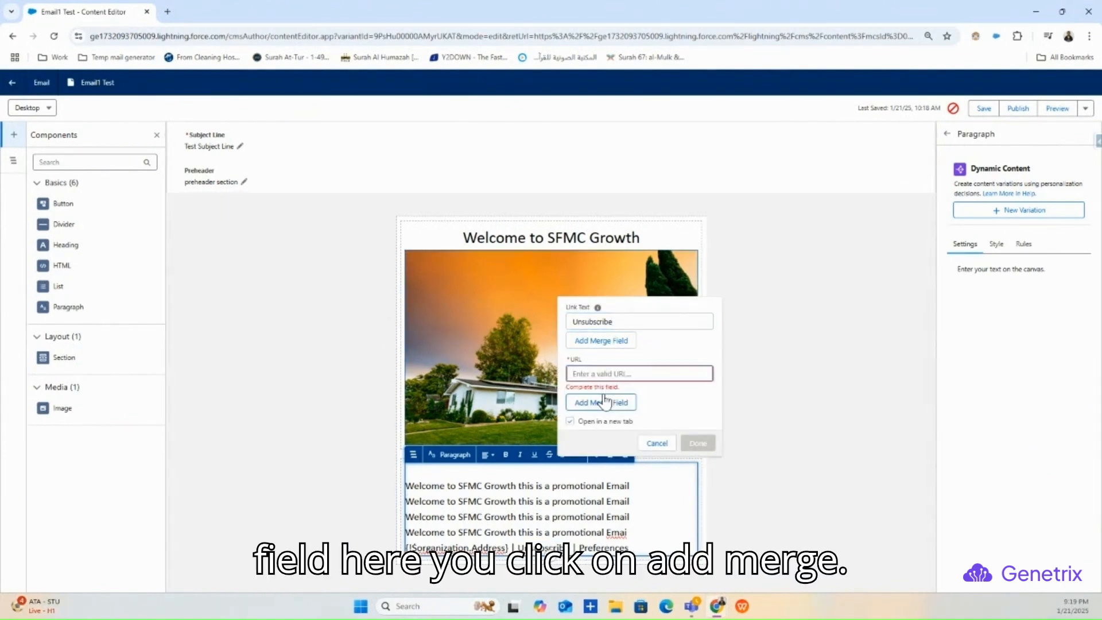
left_click(617, 344)
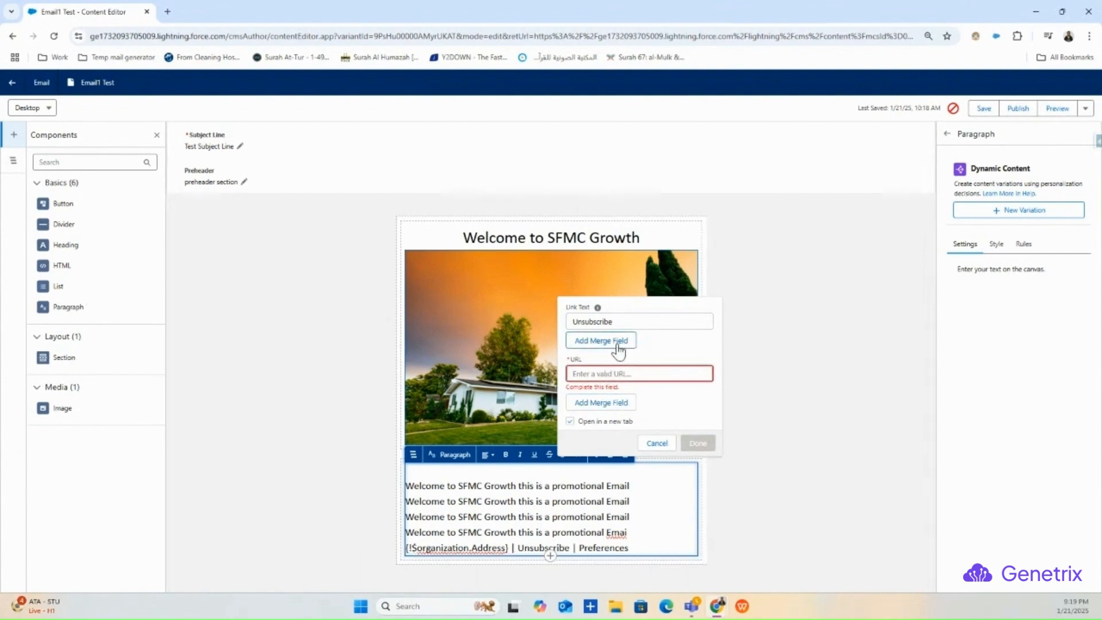
left_click(618, 344)
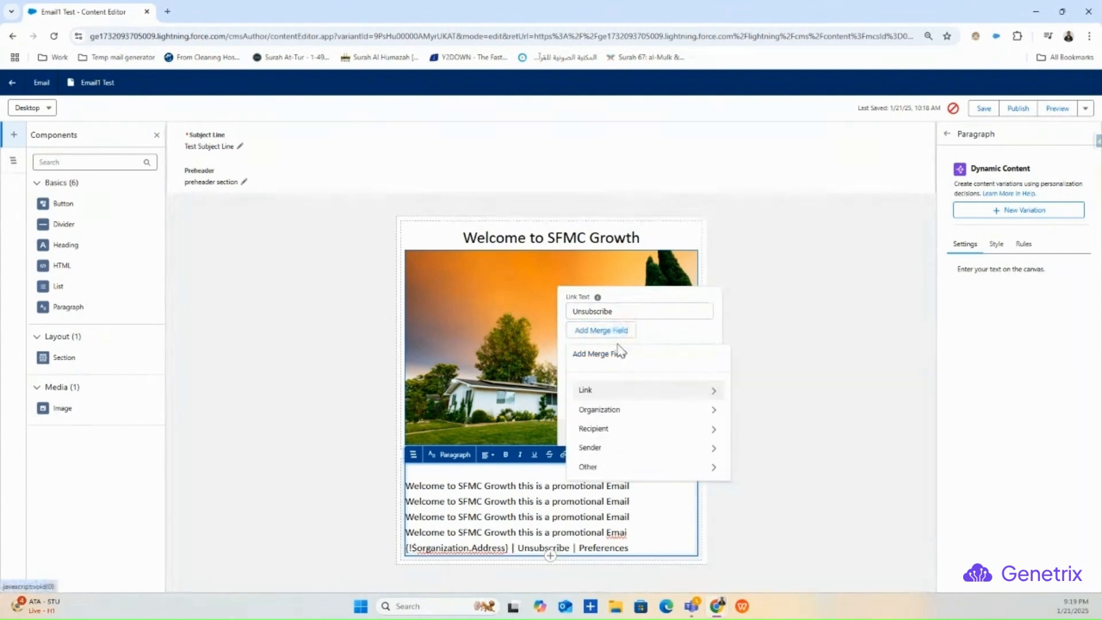
left_click(618, 394)
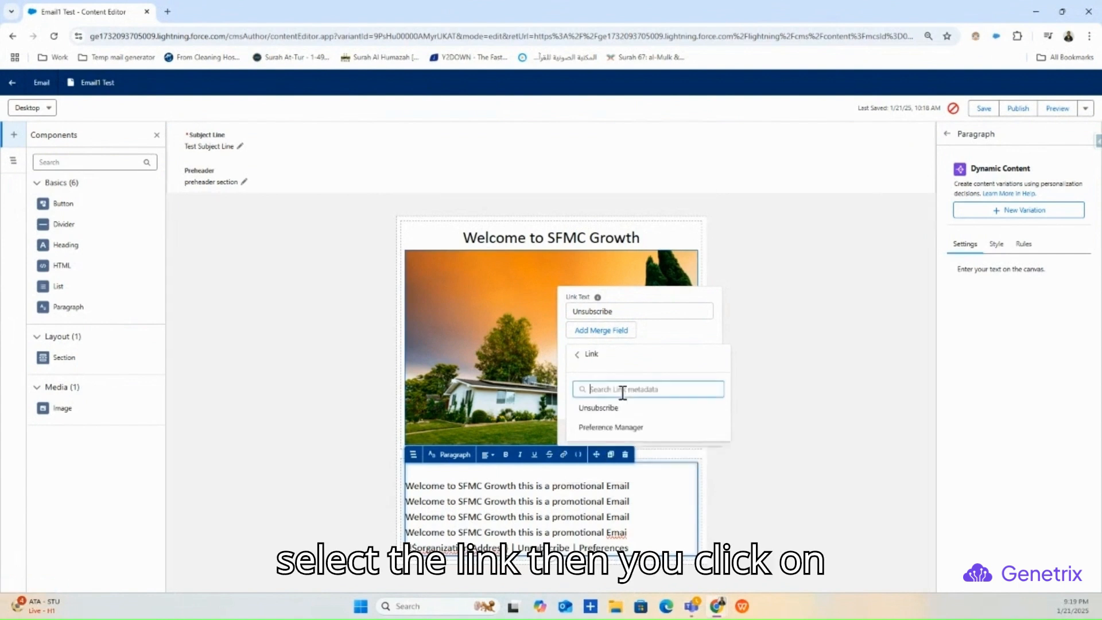
left_click(604, 408)
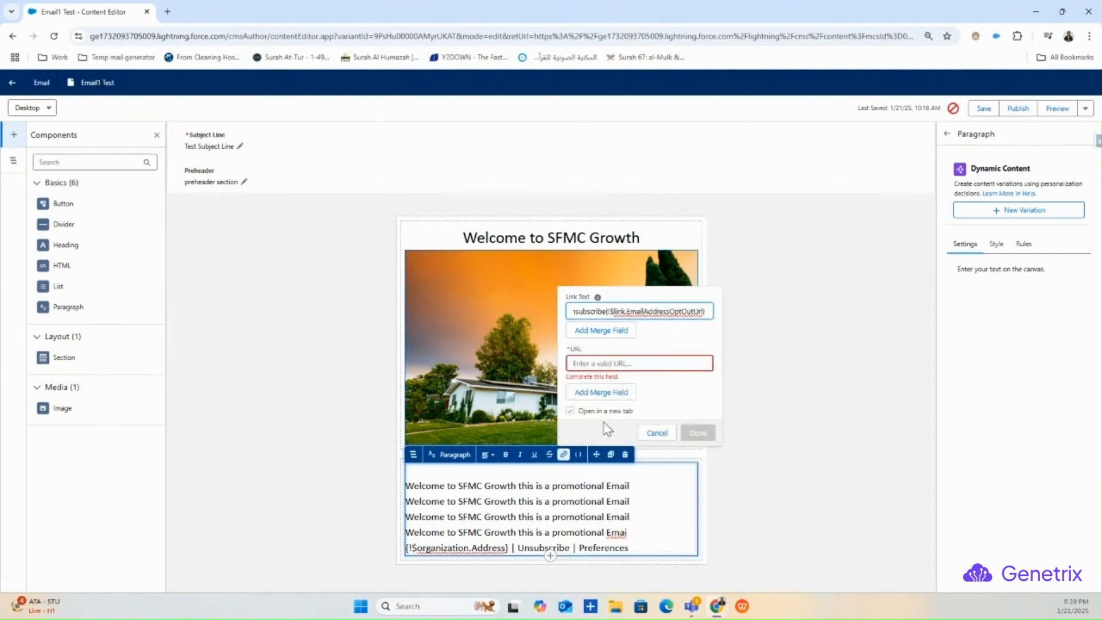
left_click_drag(714, 314, 609, 315)
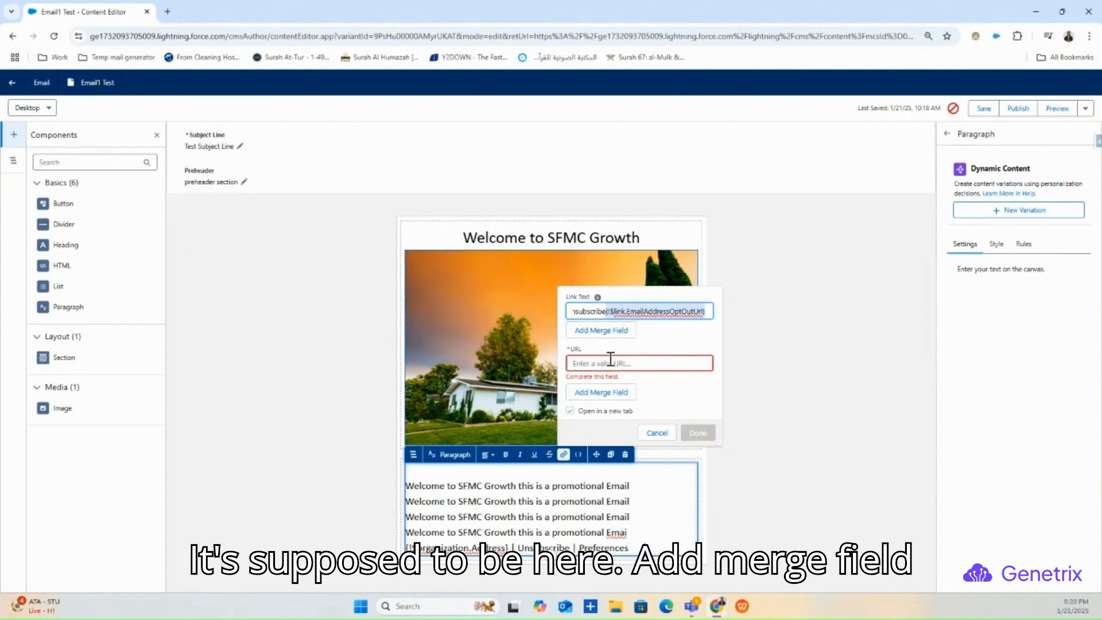
key("BackSpace")
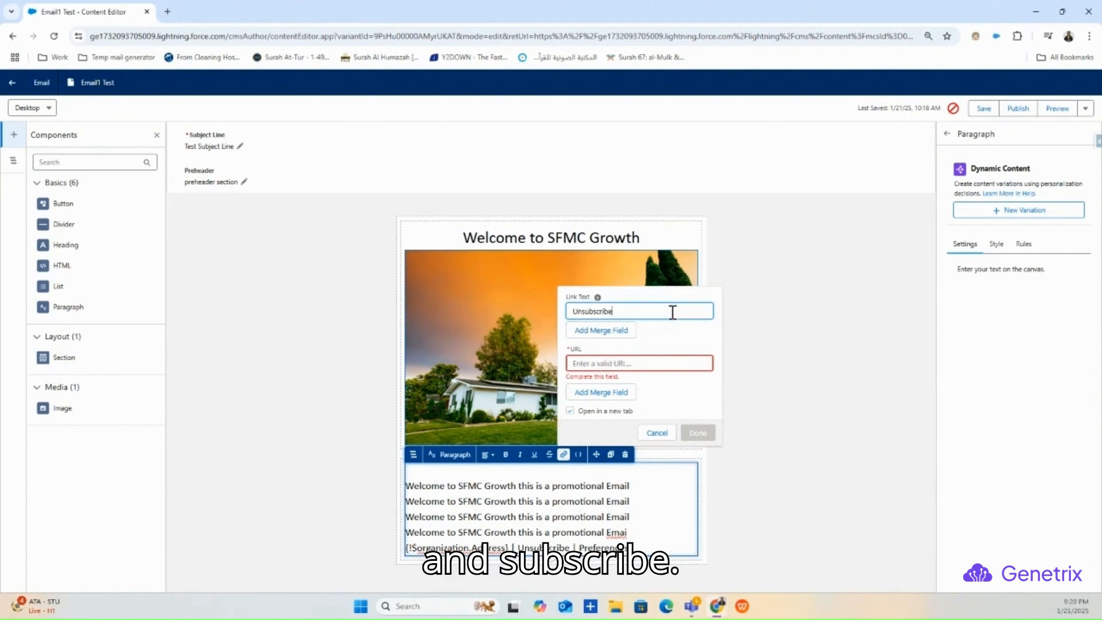
- Set the Unsubscribe link URL to the Link > Unsubscribe merge field and confirm it
left_click(596, 365)
left_click(601, 392)
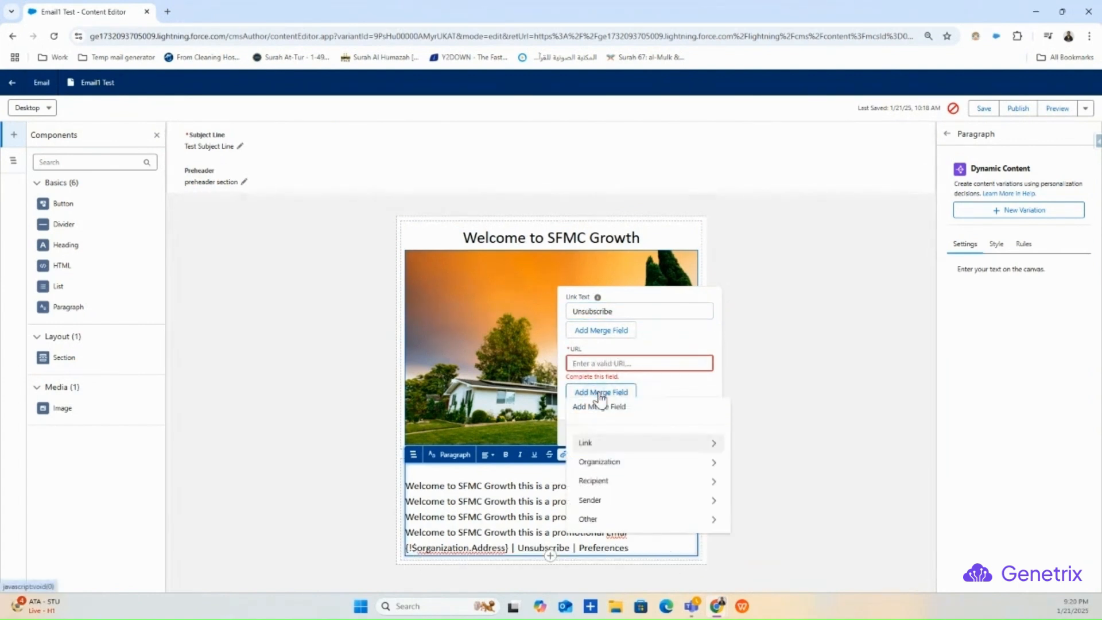
left_click(620, 442)
left_click(623, 459)
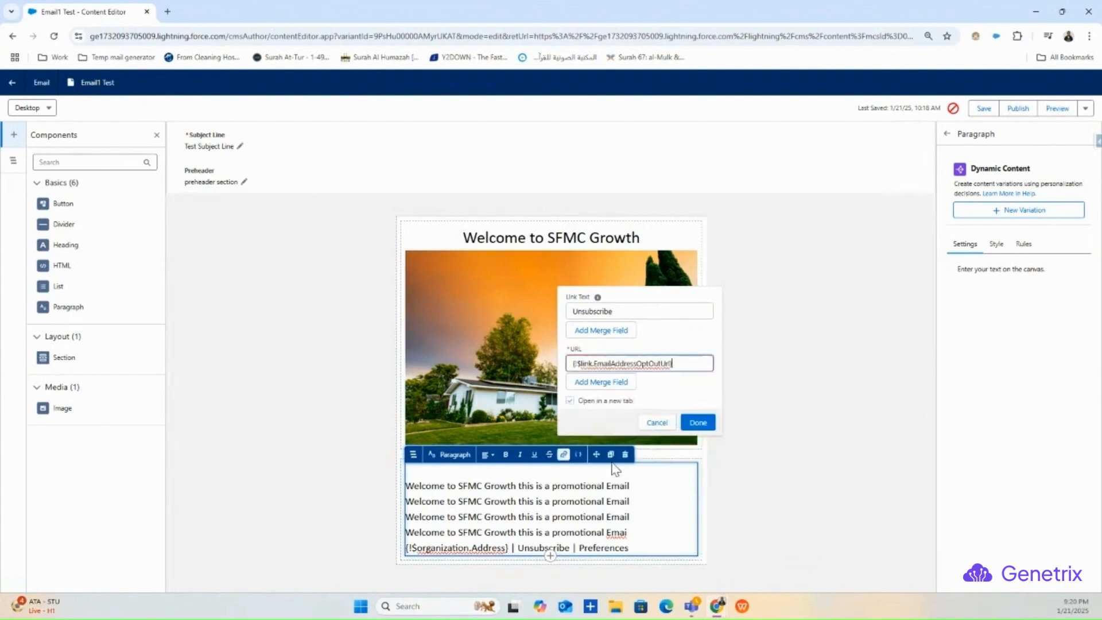
left_click(657, 391)
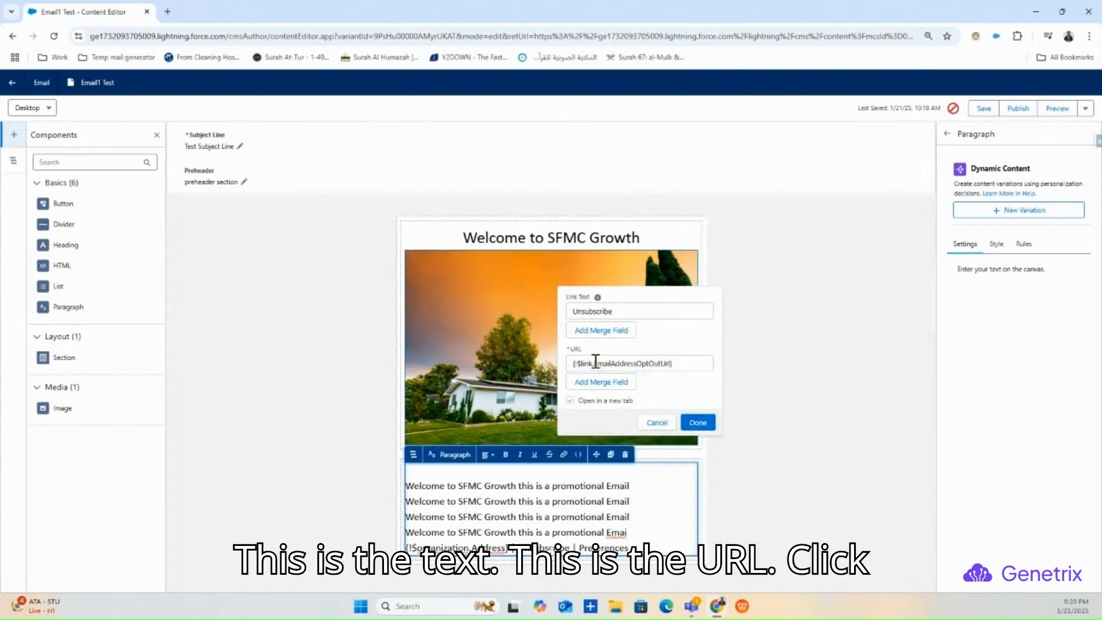
left_click(697, 422)
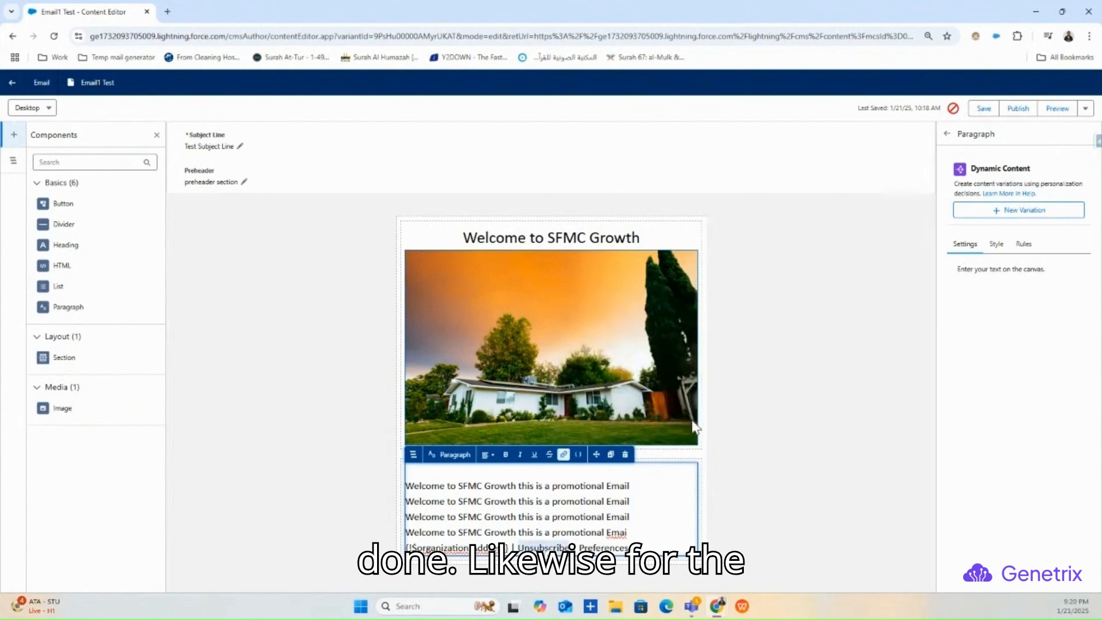
left_click_drag(630, 548, 582, 548)
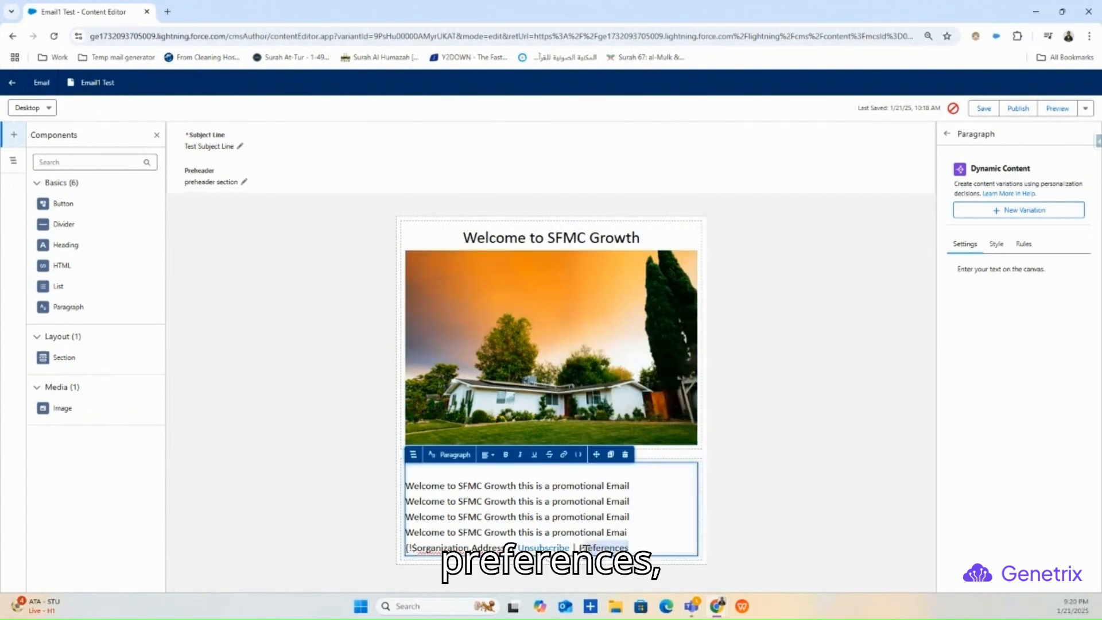
- Link Preferences to the Link > Preference Manager merge field, then reselect the paragraph
left_click(564, 455)
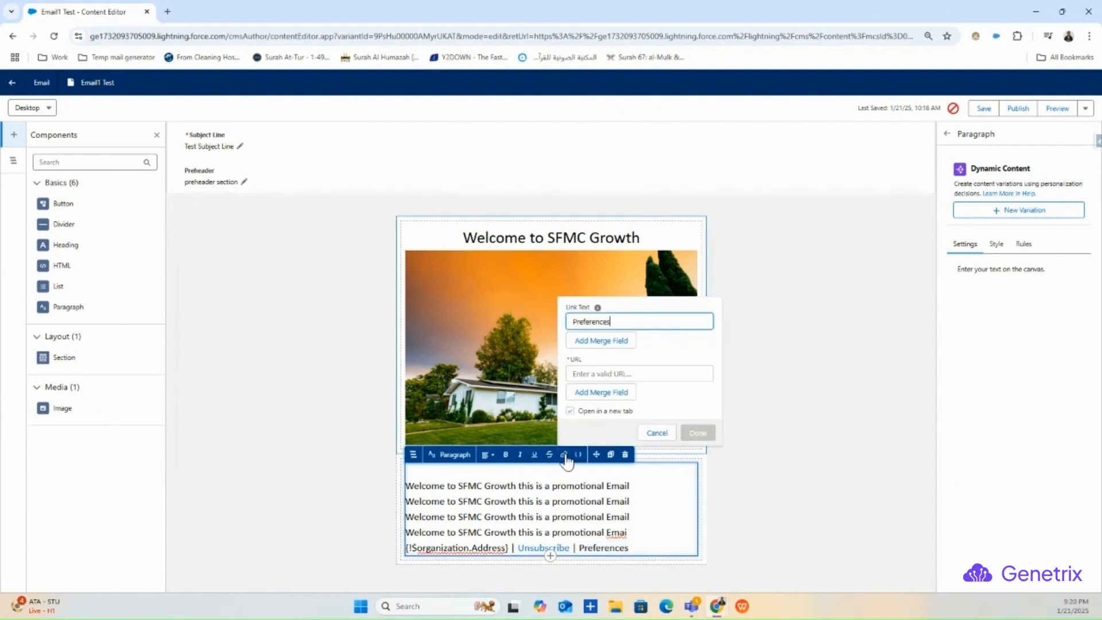
left_click(600, 393)
left_click(608, 442)
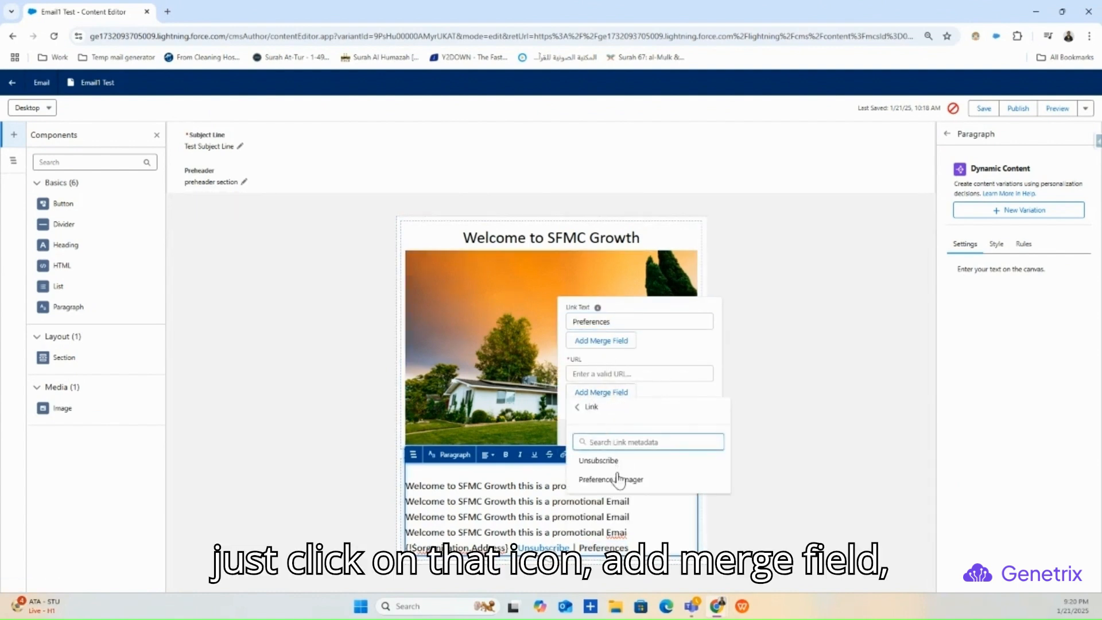
left_click(613, 462)
left_click(698, 434)
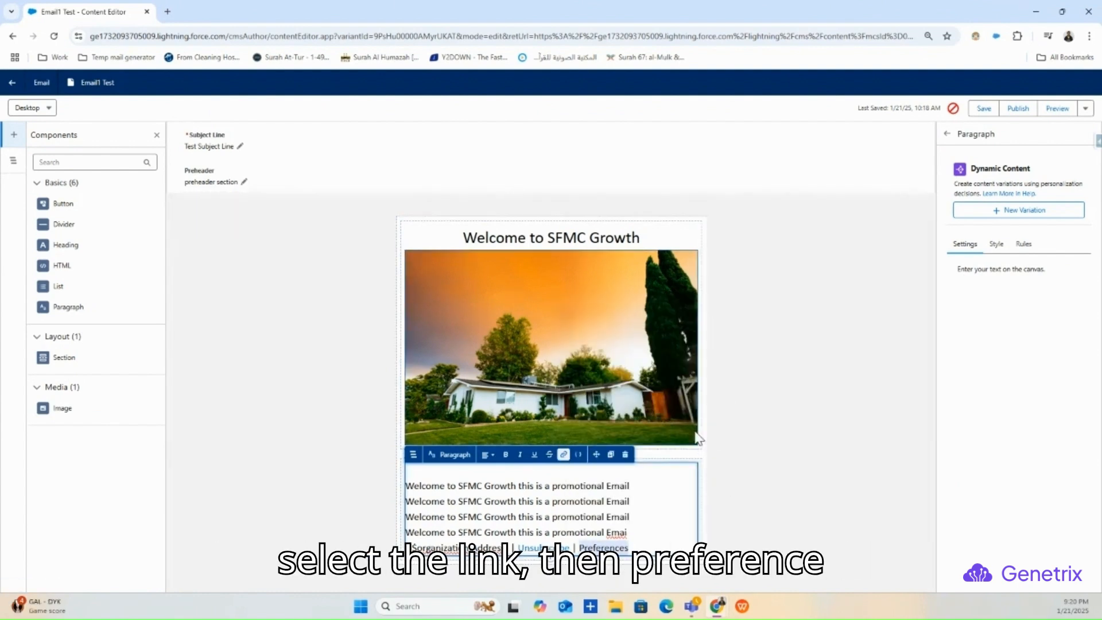
left_click(825, 443)
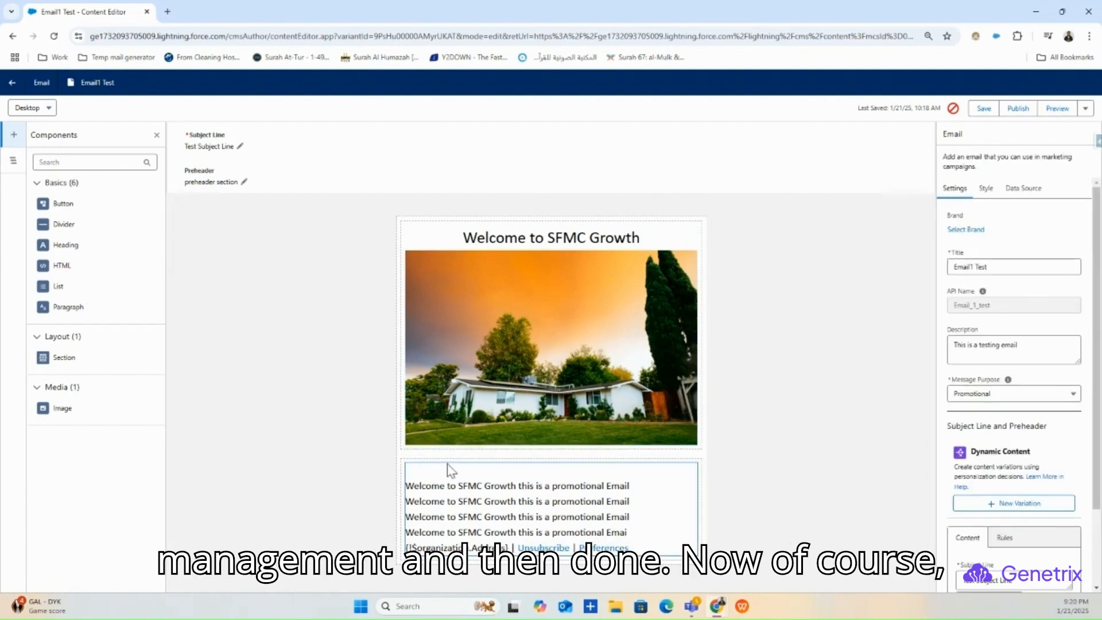
left_click(431, 477)
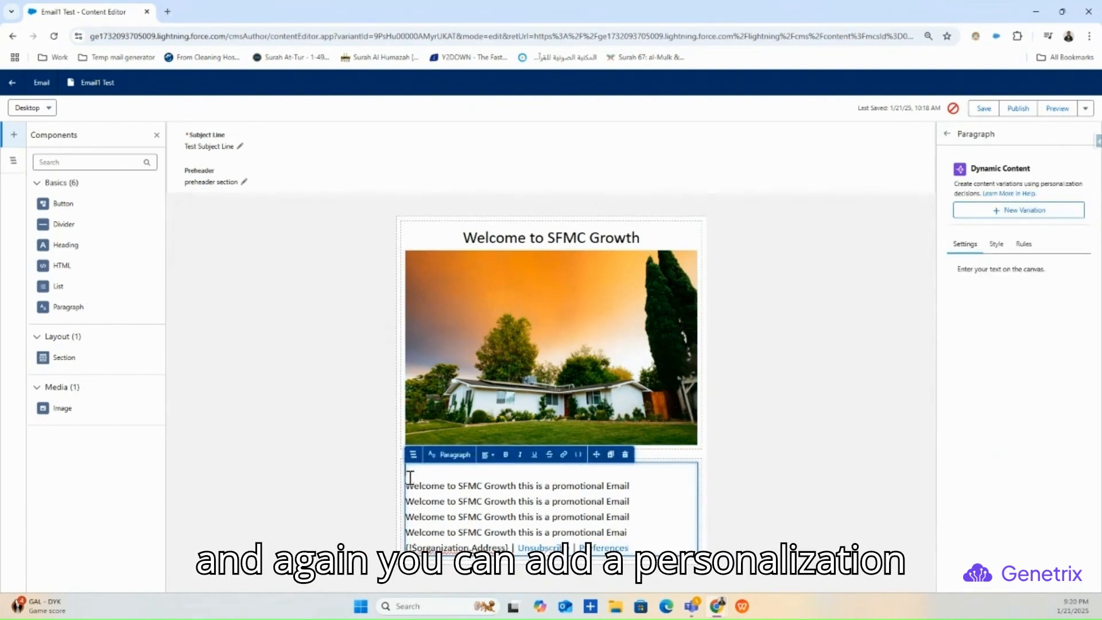
- Type 'Hi ,' at the paragraph start and choose data graph attribute Direct_Attributes > First Name
left_click(410, 473)
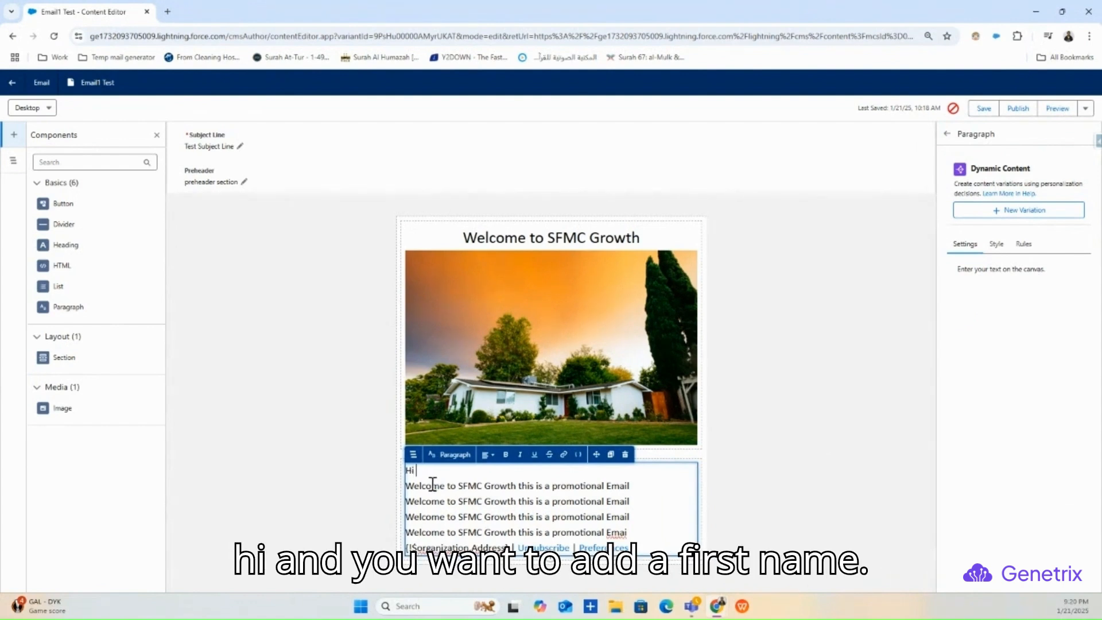
type(",")
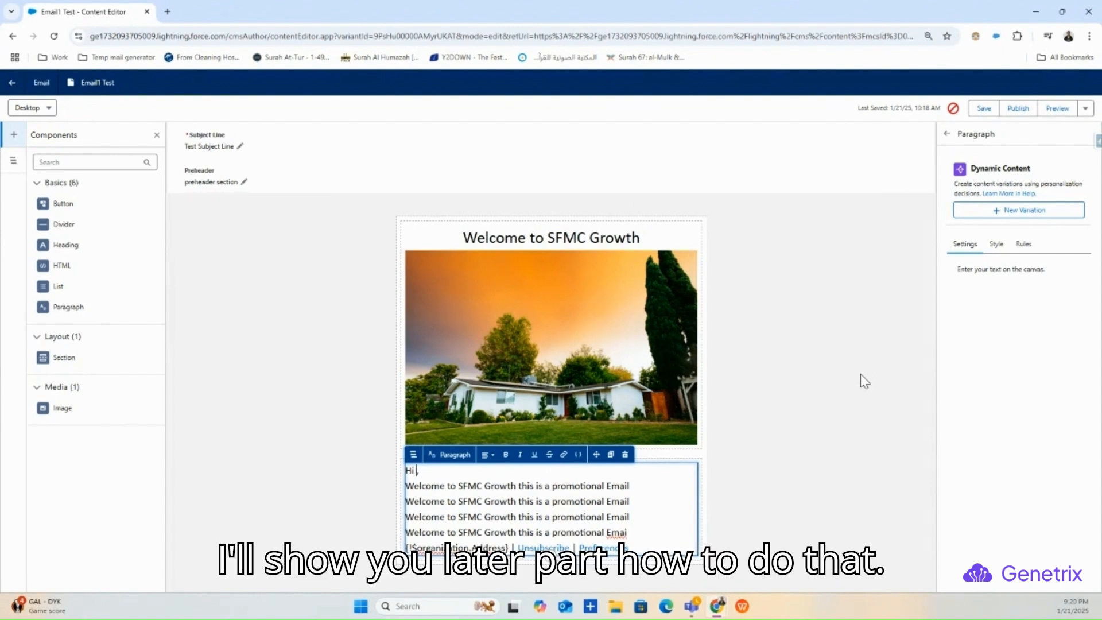
left_click(578, 454)
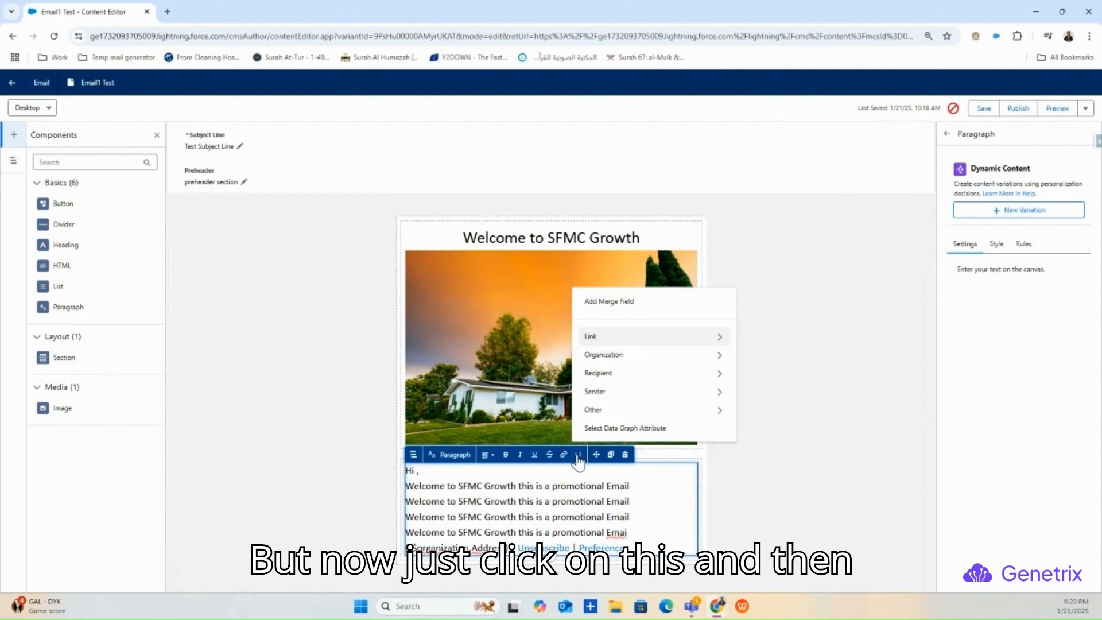
left_click(654, 430)
left_click(666, 506)
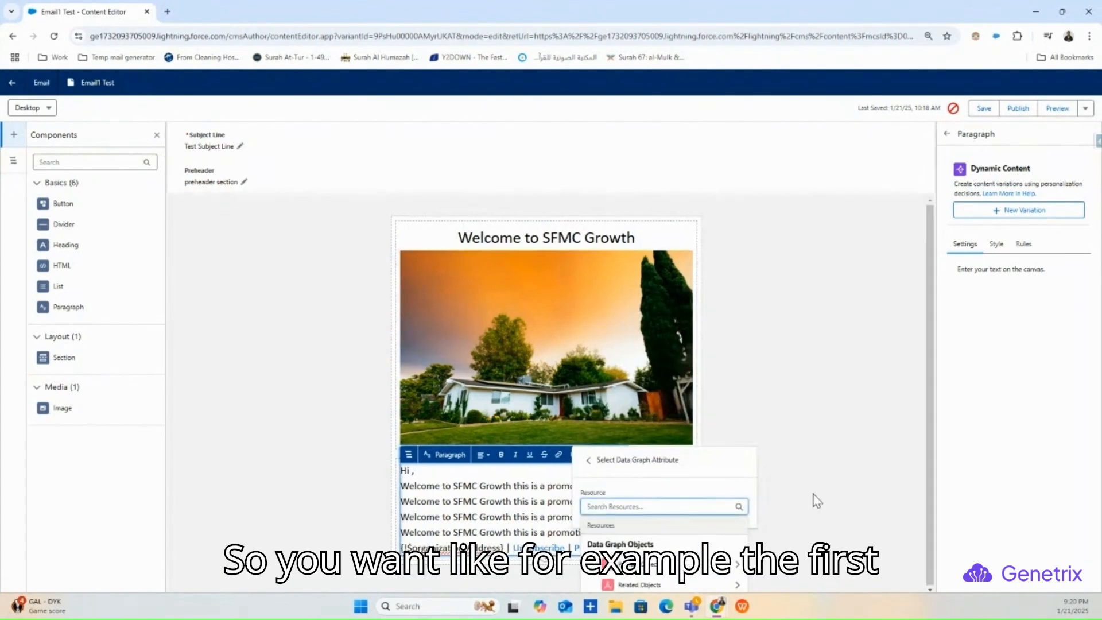
left_click(652, 573)
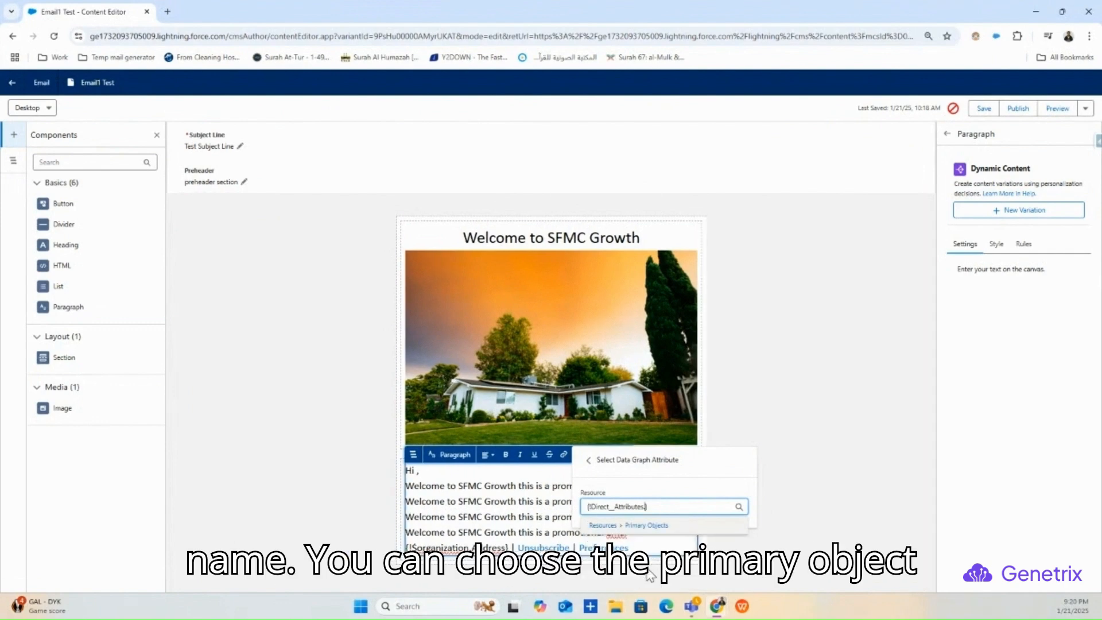
left_click(738, 506)
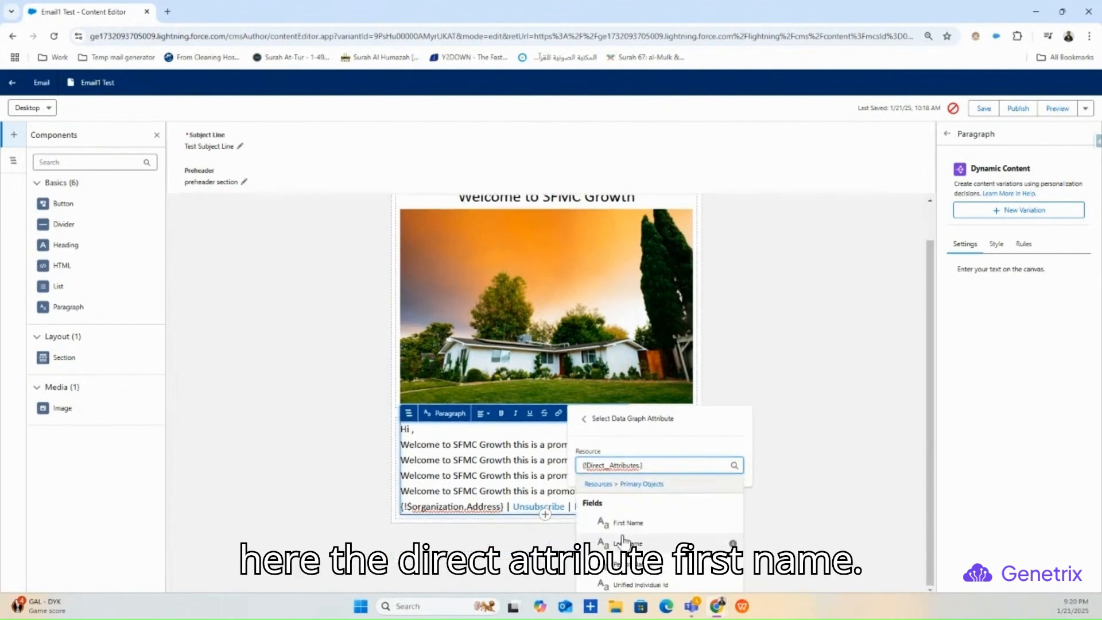
left_click(623, 522)
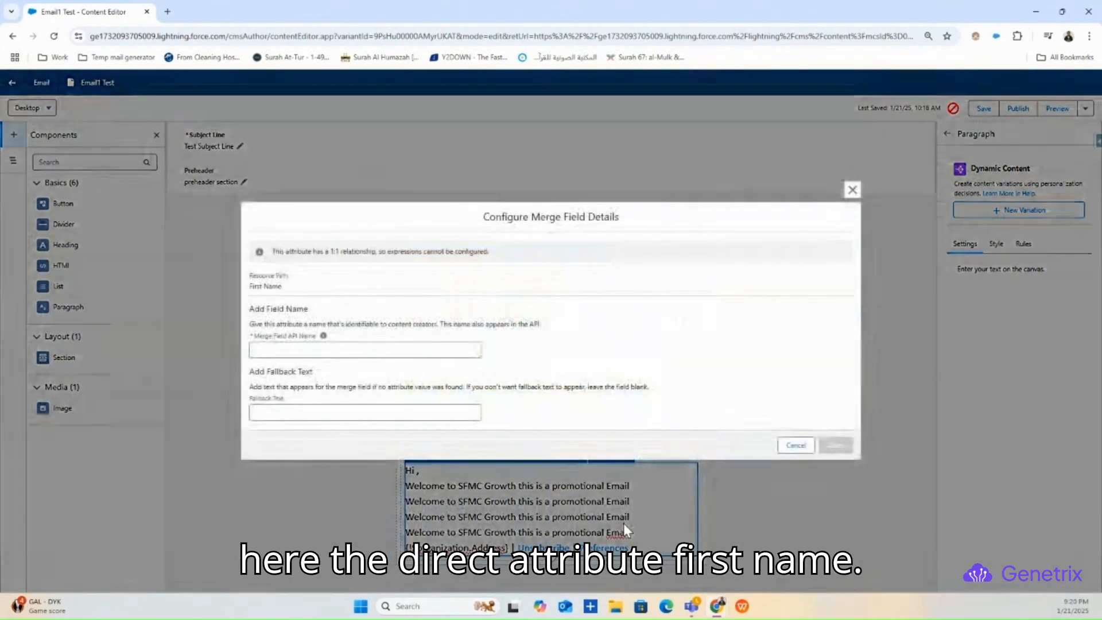
- Name the First Name merge field test_firstname with fallback text Customer and insert it
left_click(285, 352)
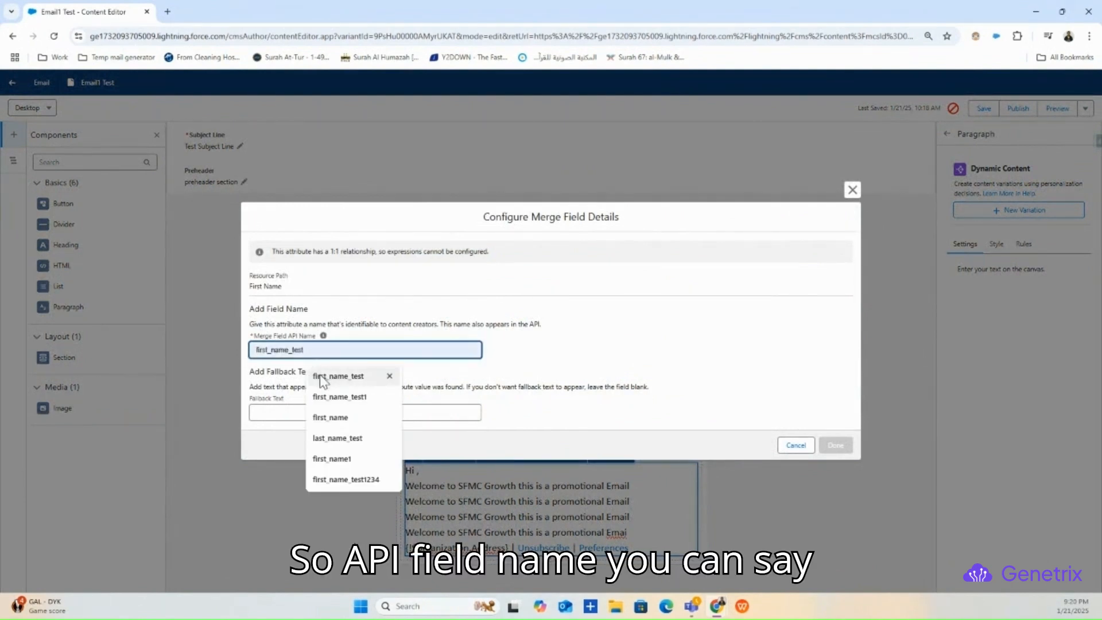
type("test_")
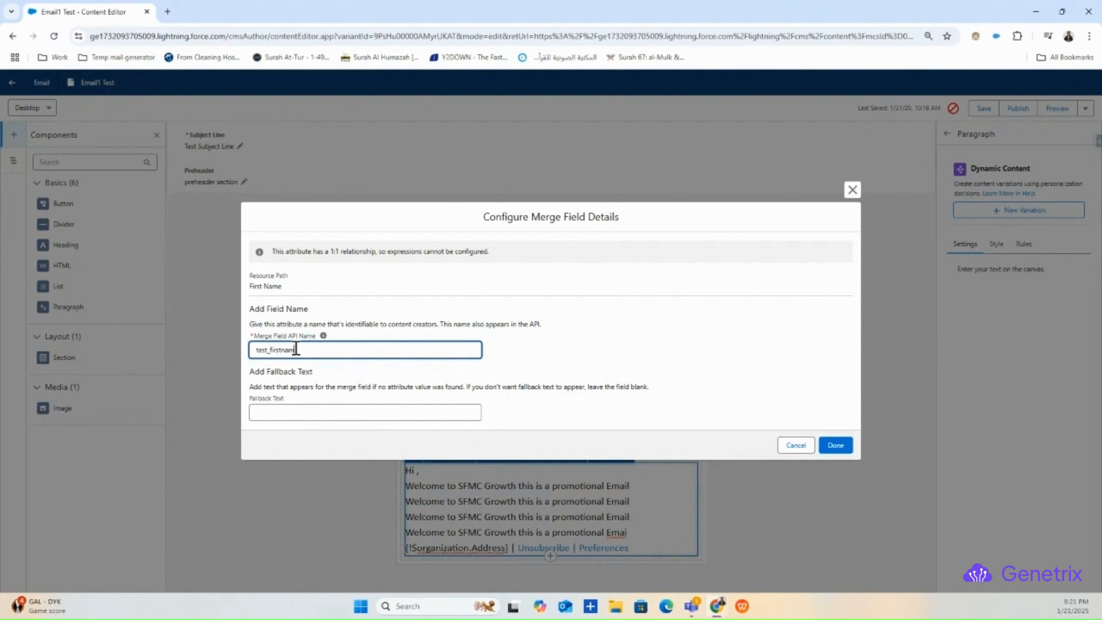
left_click(279, 412)
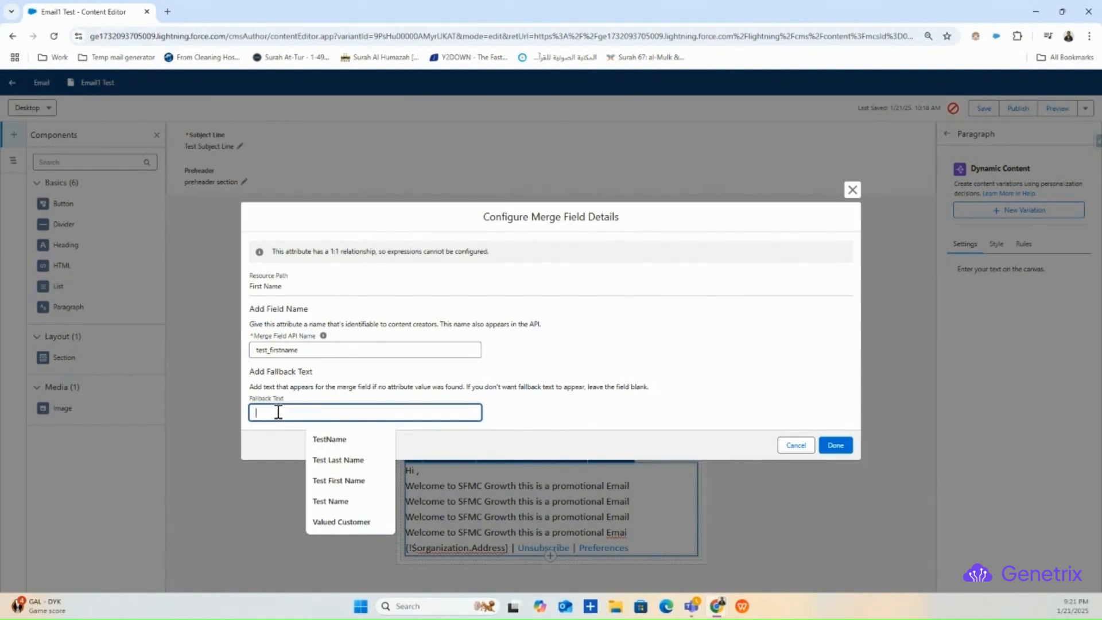
type("Customer")
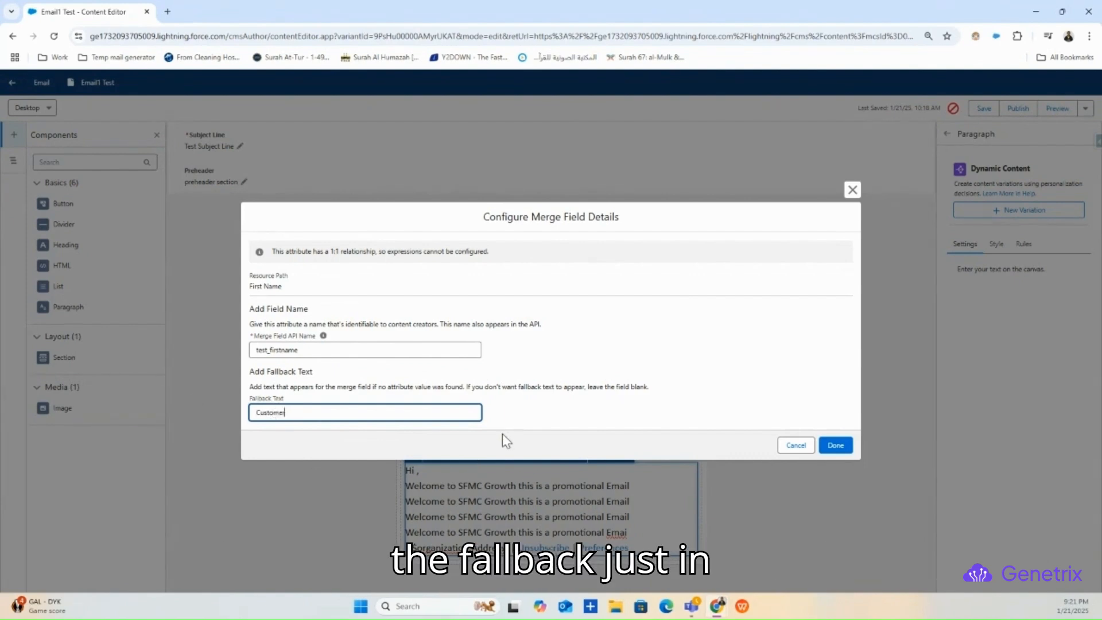
left_click(835, 445)
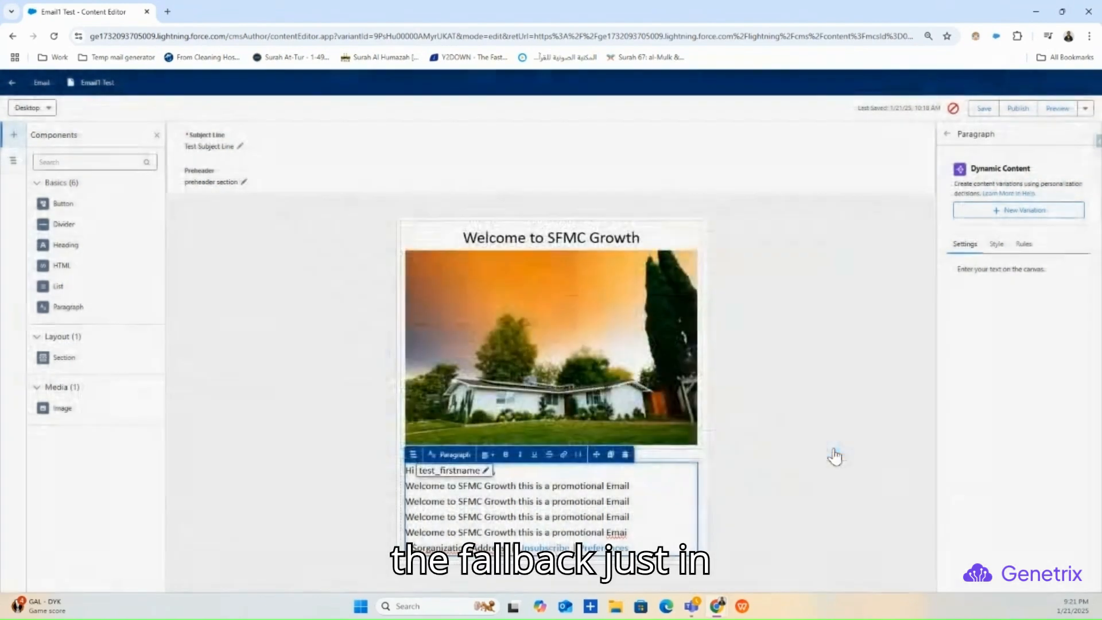
left_click(745, 503)
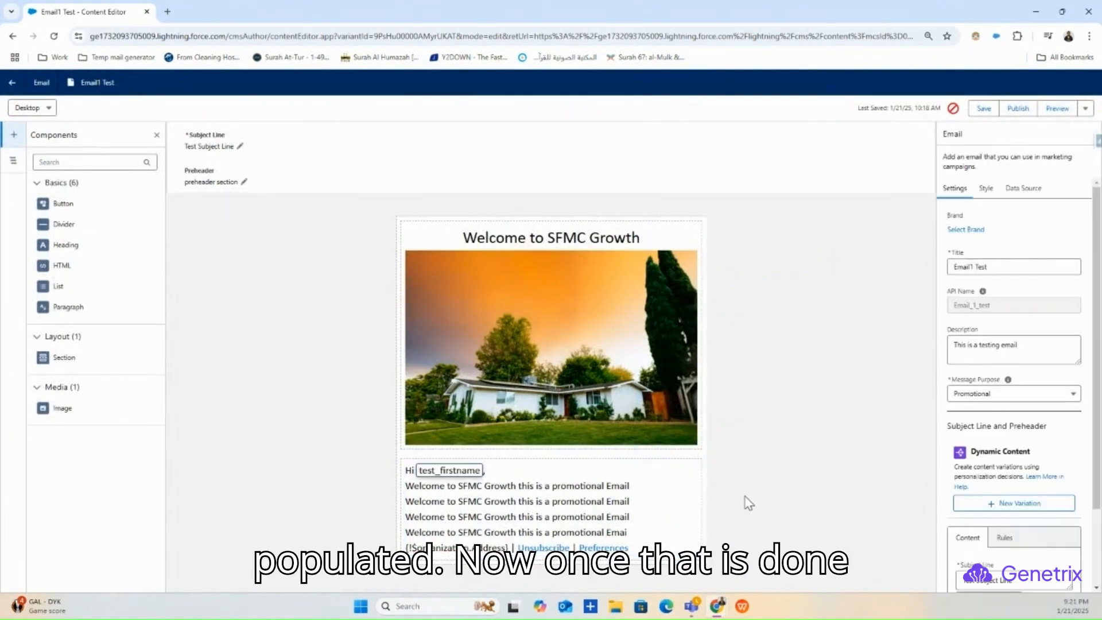
- Save Email1 Test and open its Preview
scroll(958, 424, "down", 2)
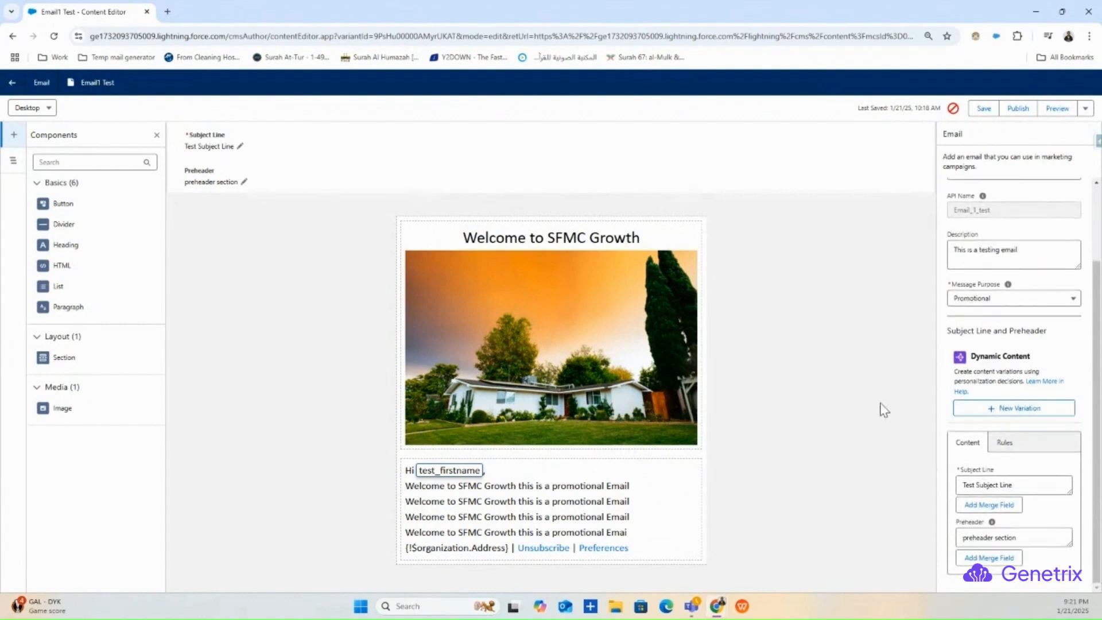
left_click(983, 108)
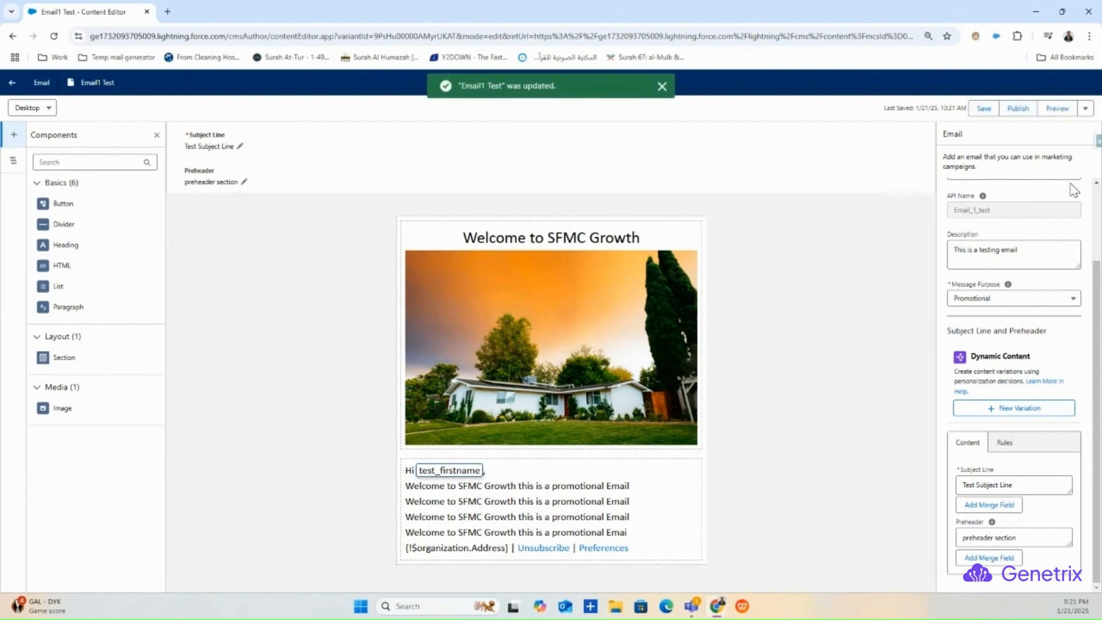
left_click(1057, 109)
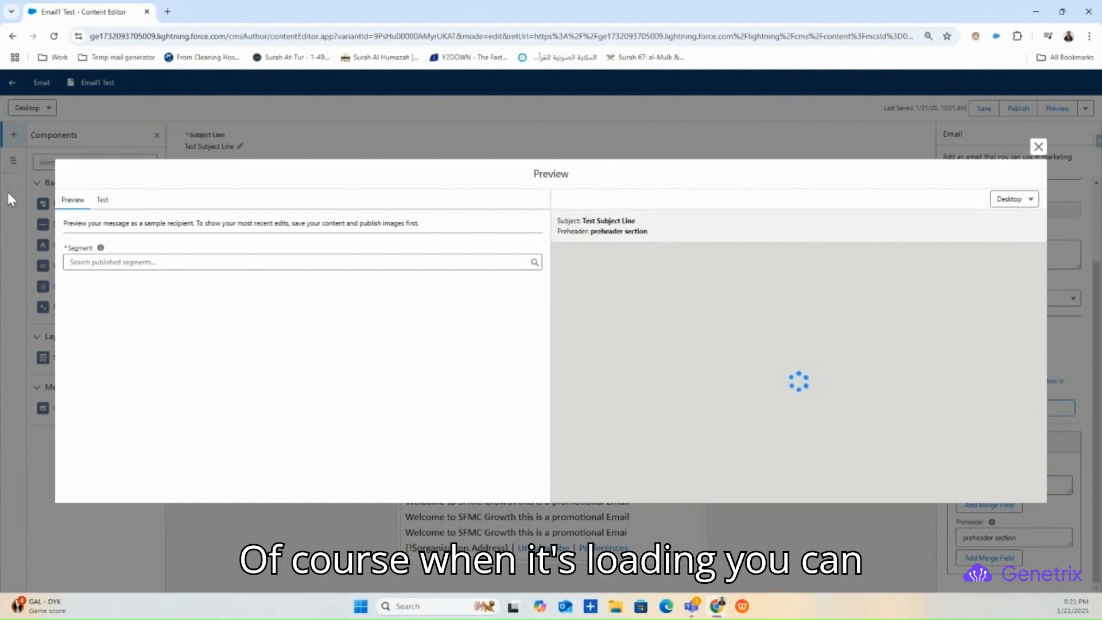
- Preview as the UnifiedTest1 segment's sample recipient, confirm the greeting shows their first name, then close
left_click(106, 263)
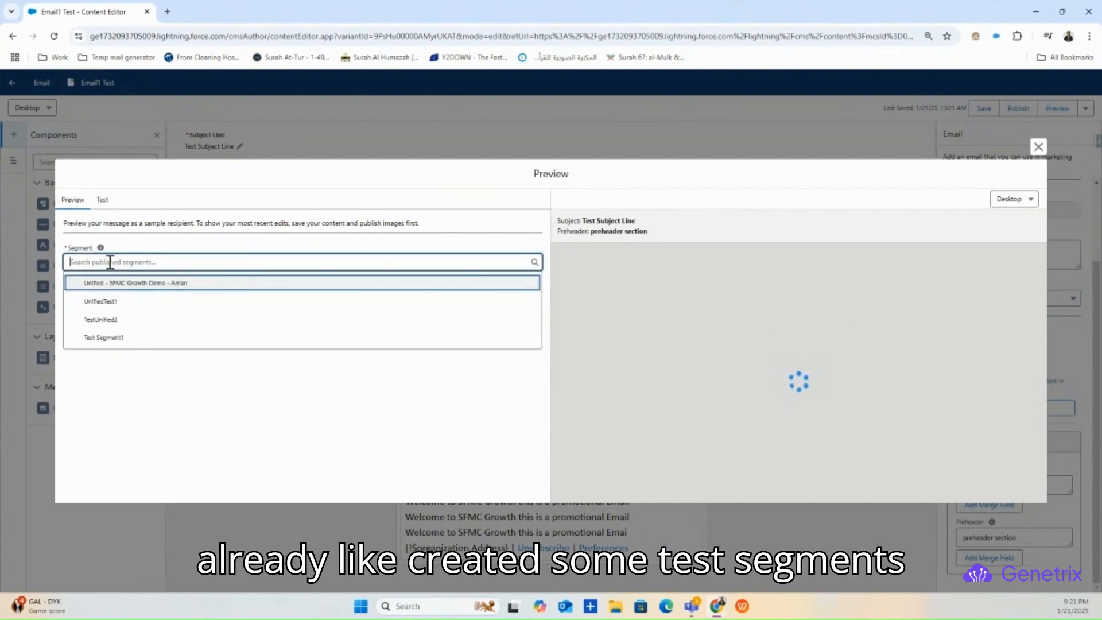
left_click(109, 307)
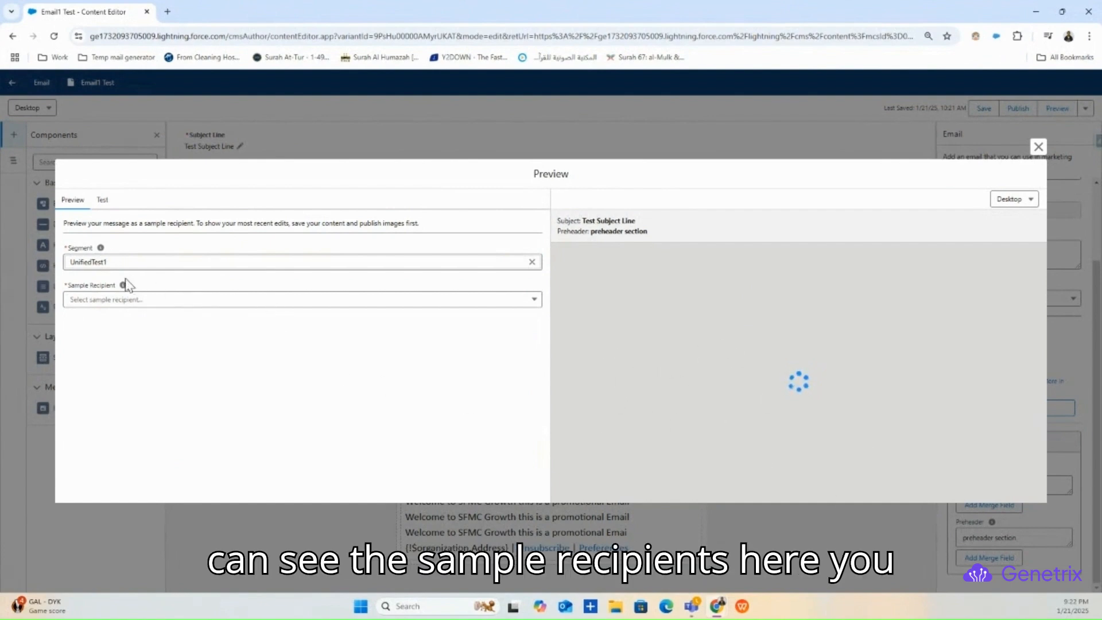
left_click(162, 299)
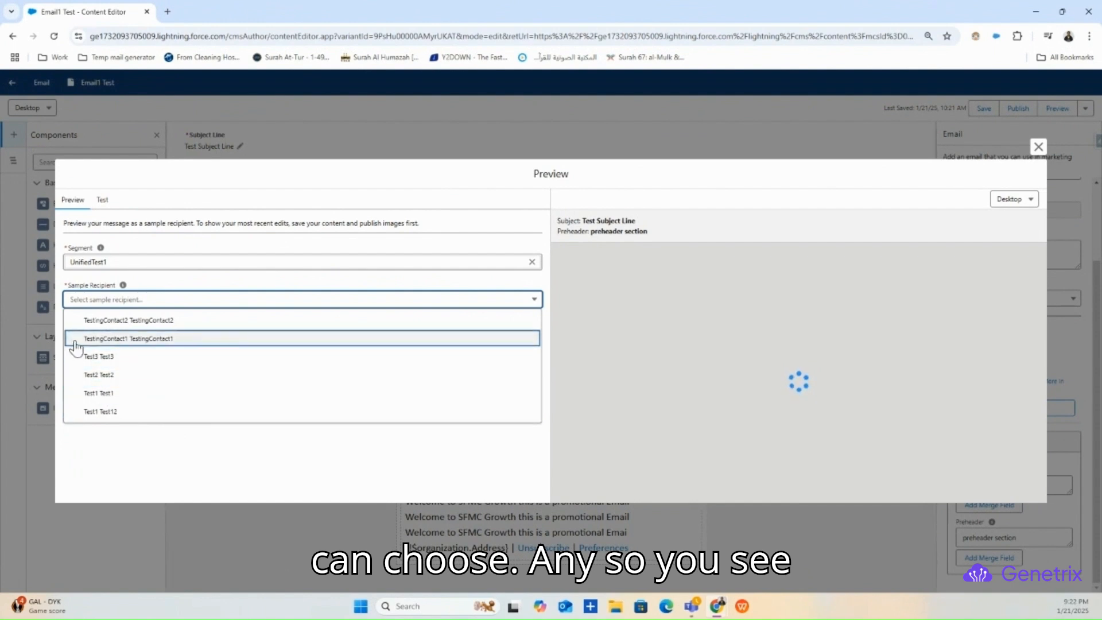
left_click(109, 395)
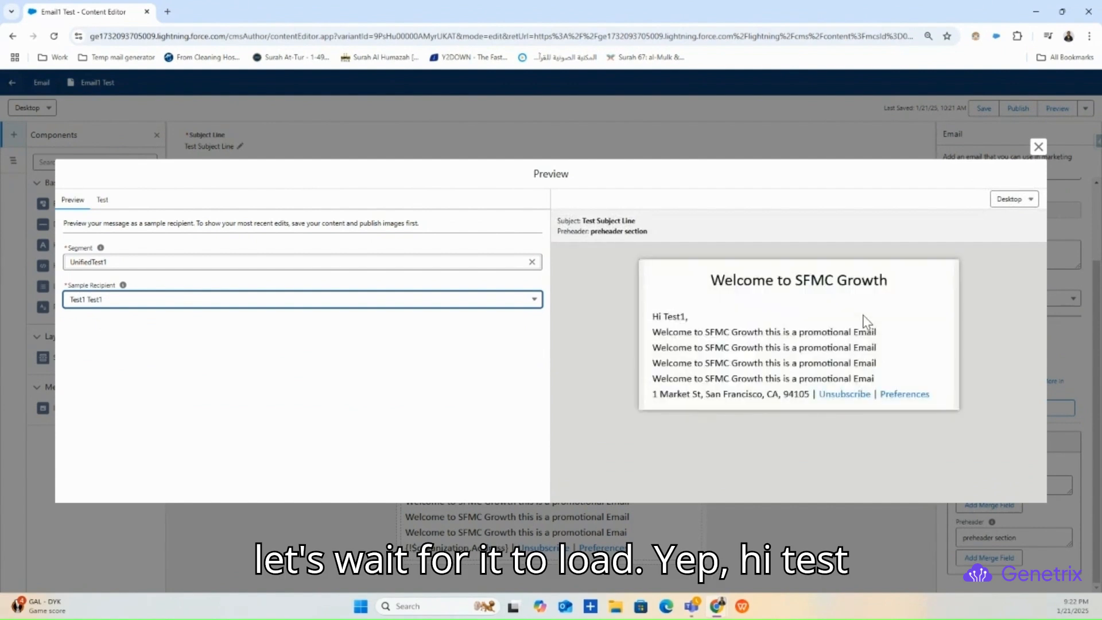
left_click_drag(666, 317, 688, 318)
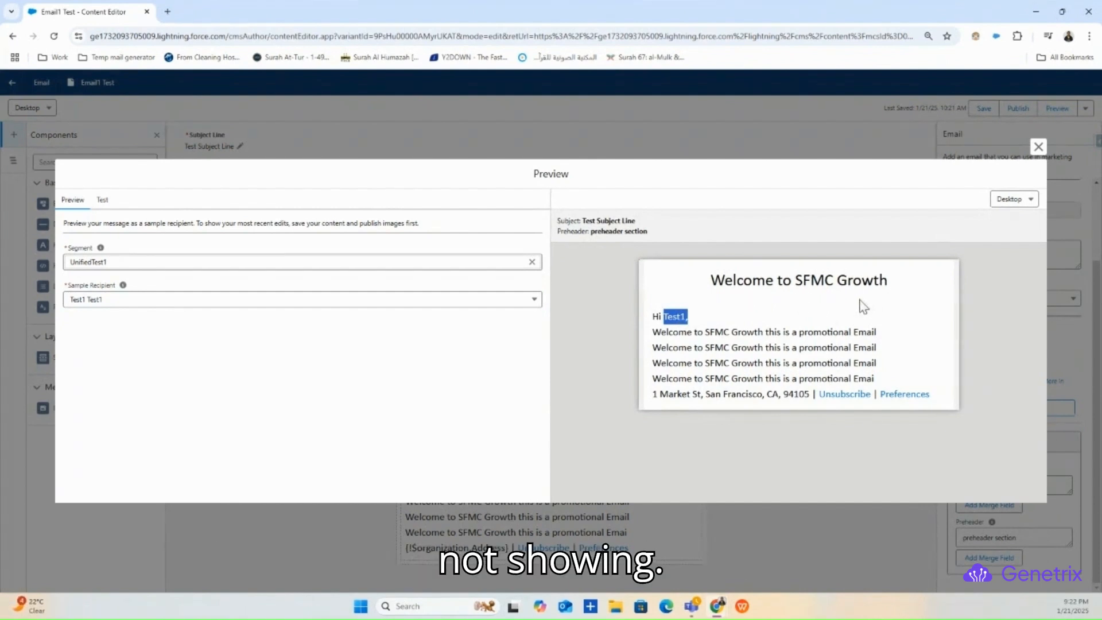
left_click(768, 323)
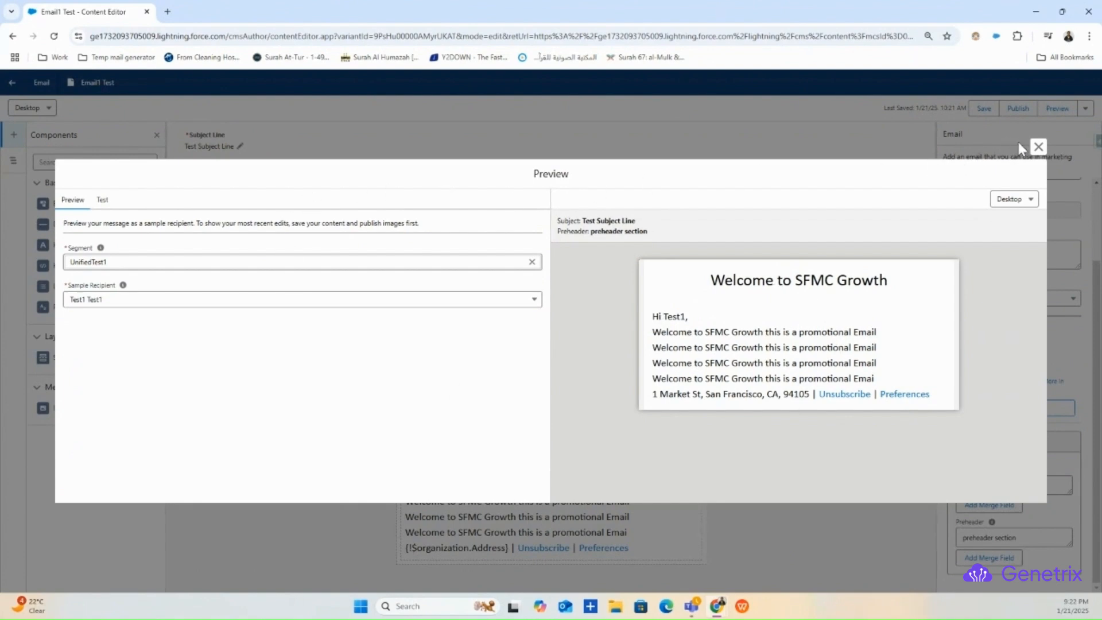
left_click(1038, 148)
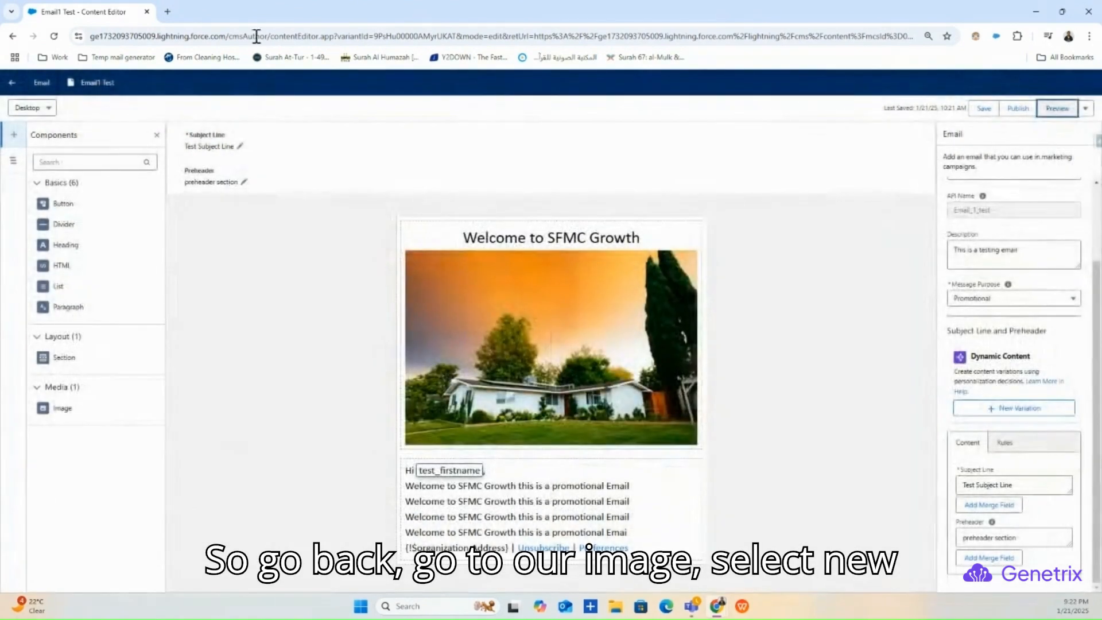
- Open the newImg1 header image's View Details page in a new tab
left_click(457, 320)
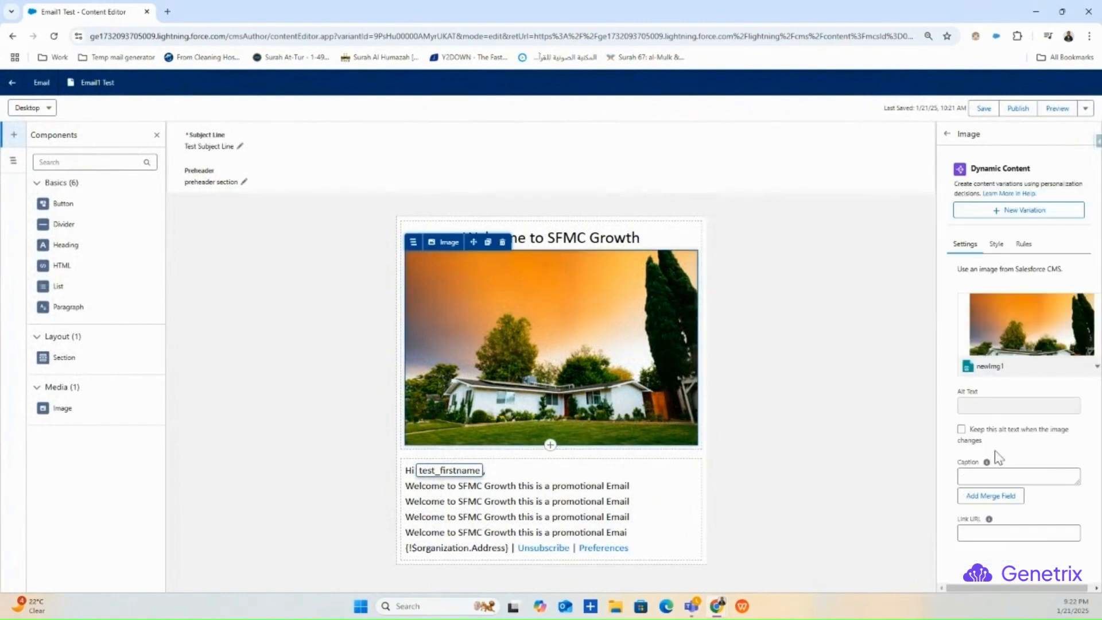
left_click(1096, 368)
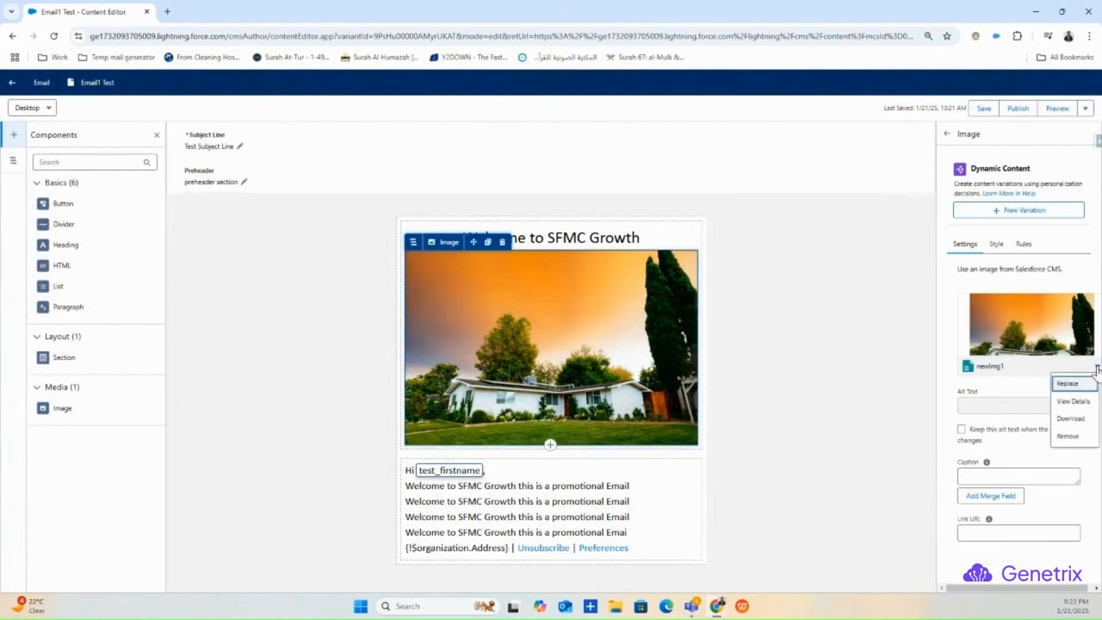
left_click(1072, 401)
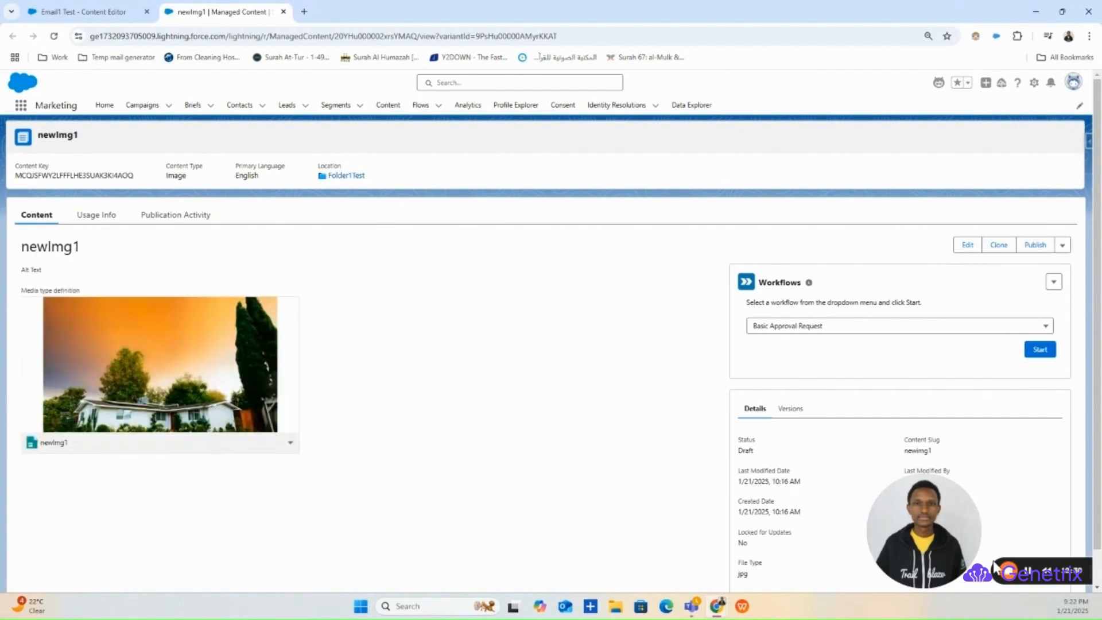
- Publish the newImg1 image immediately with Publish Now, then go back to the Email1 Test editor
left_click(1036, 245)
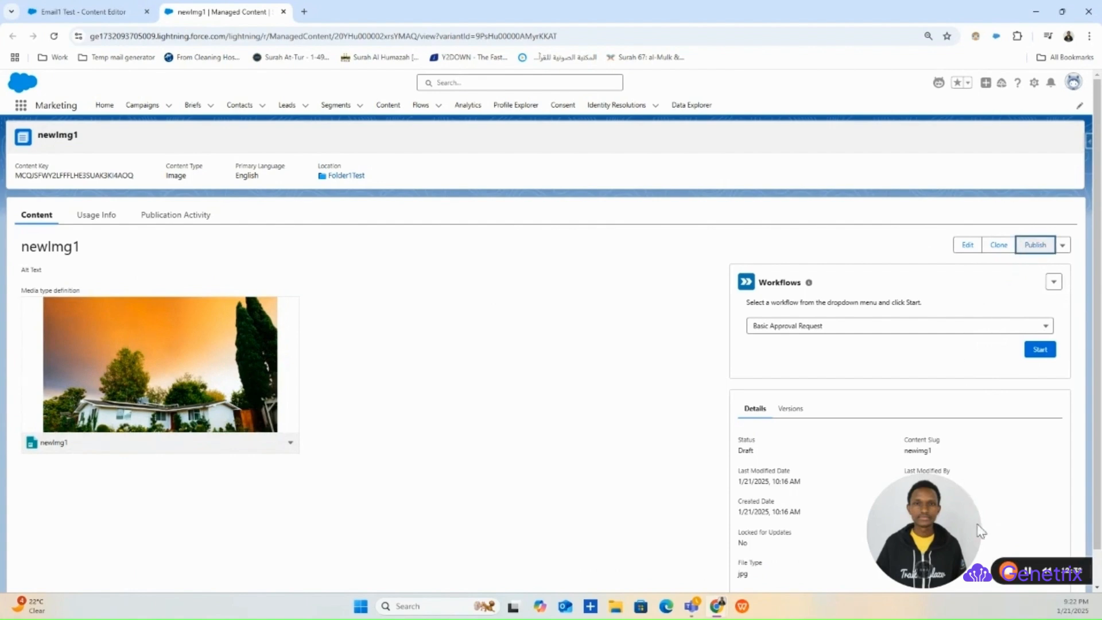
left_click_drag(963, 543, 736, 542)
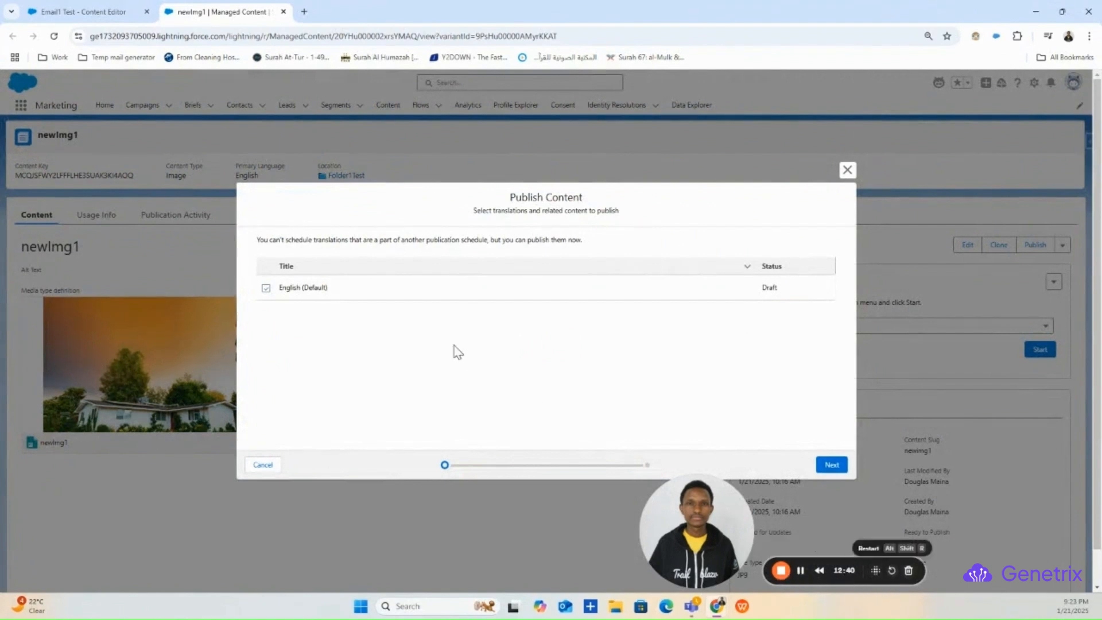
left_click(831, 466)
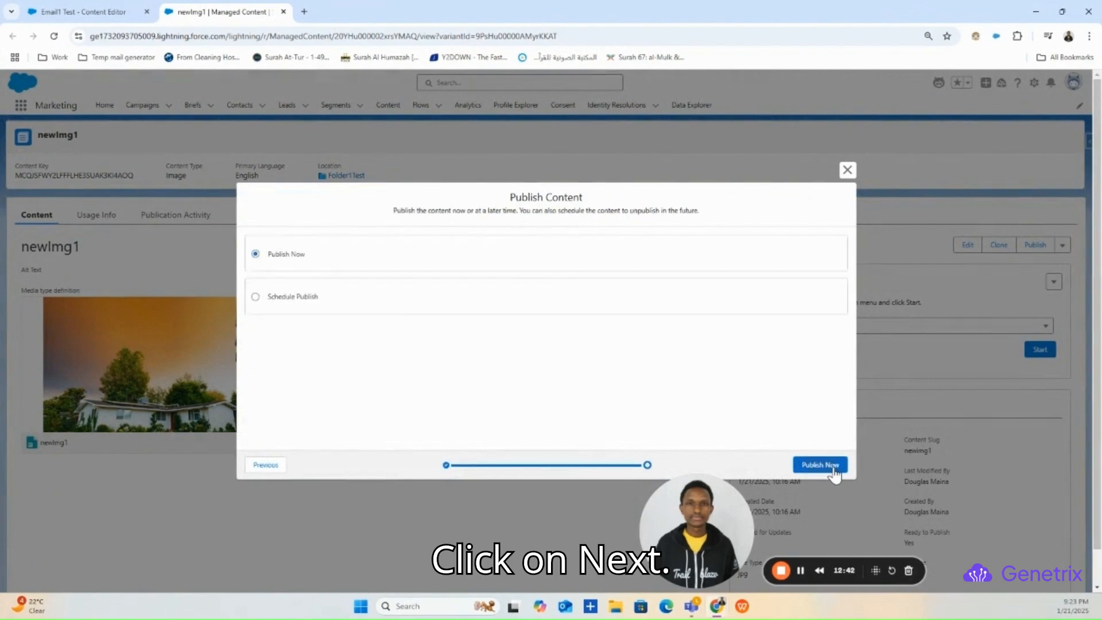
left_click(820, 465)
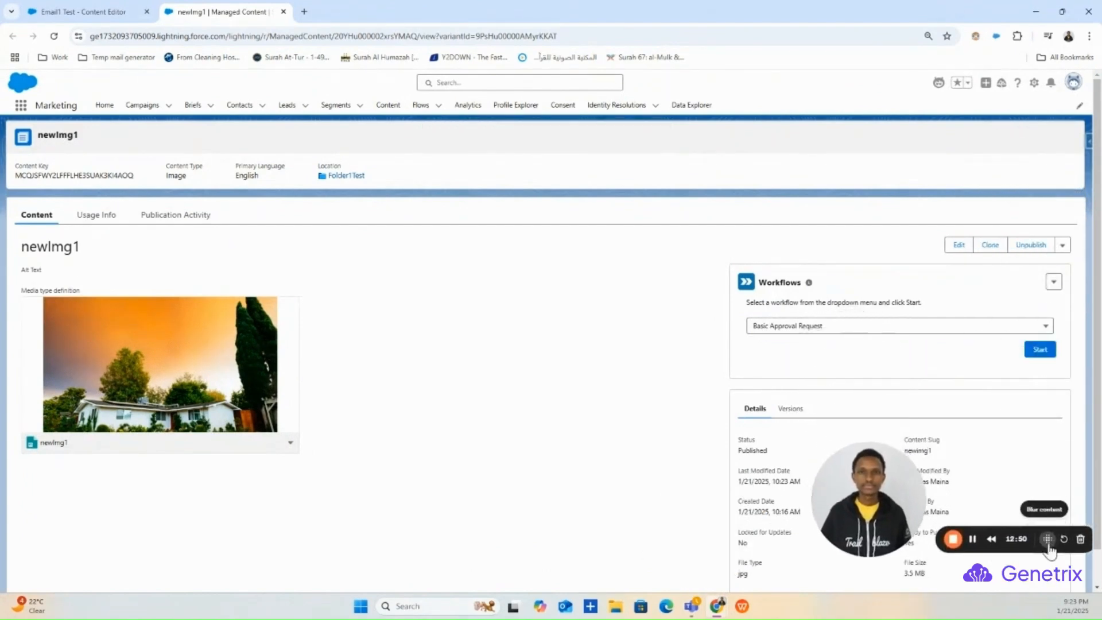
left_click(91, 11)
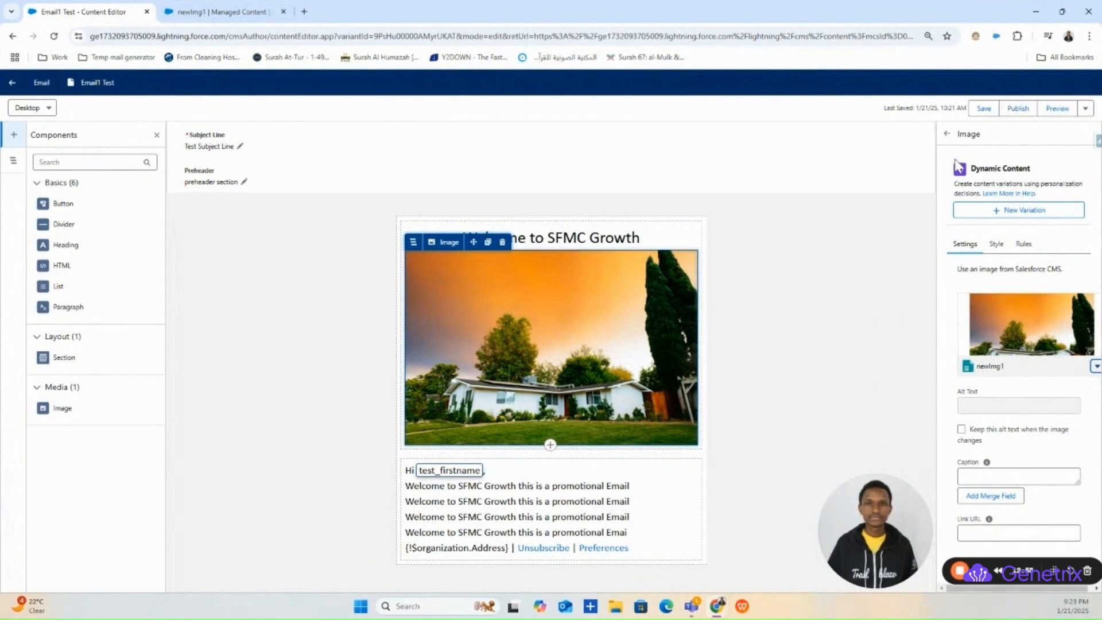
- Save the email and open its Preview
left_click(984, 108)
left_click(1057, 108)
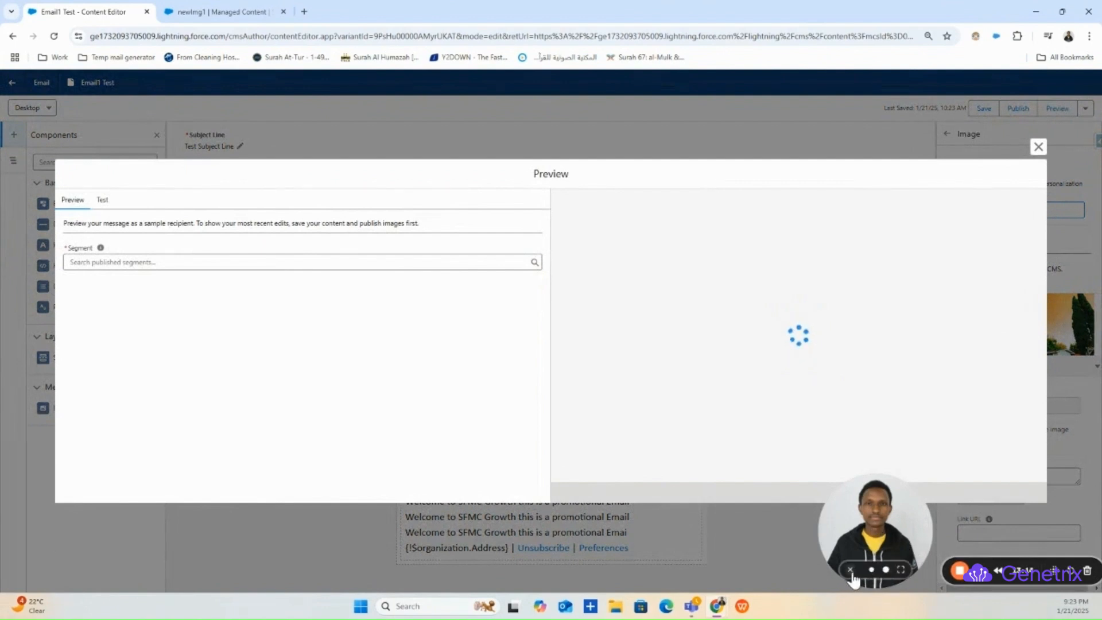
left_click(850, 569)
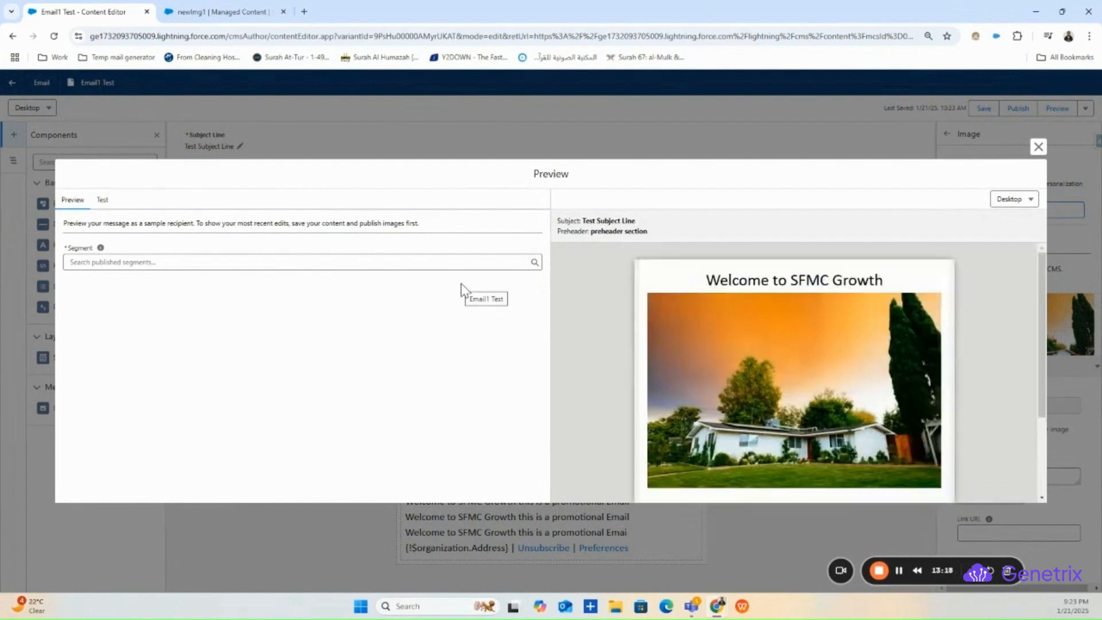
- Preview the email for UnifiedTest1 recipient Test3 Test3, checking the house photo and 'Hi Test3,'
left_click(260, 261)
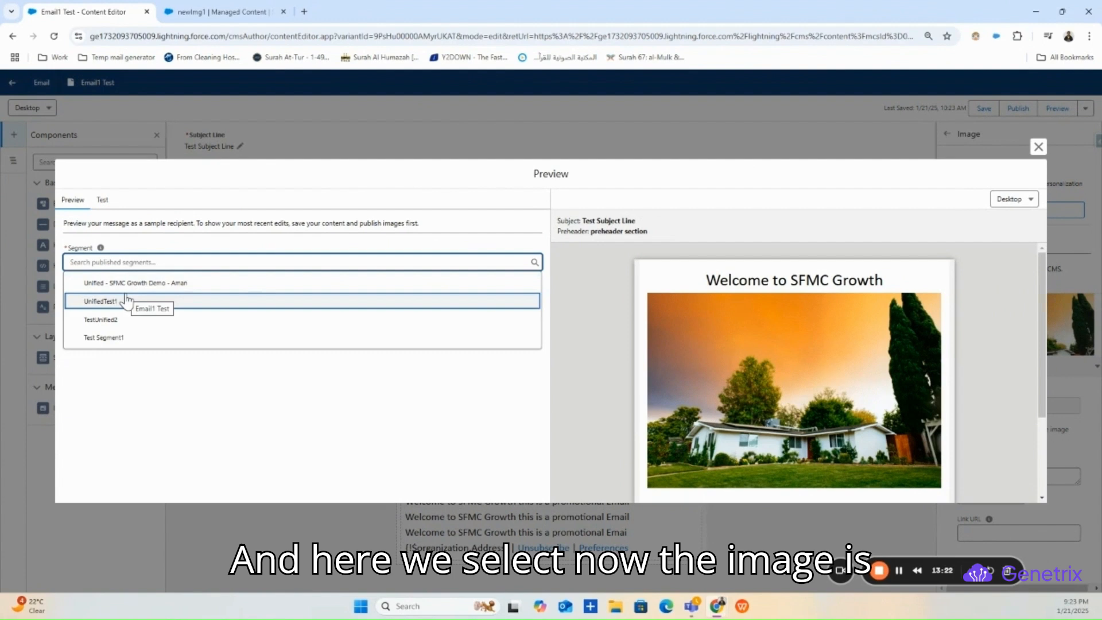
scroll(855, 341, "down", 3)
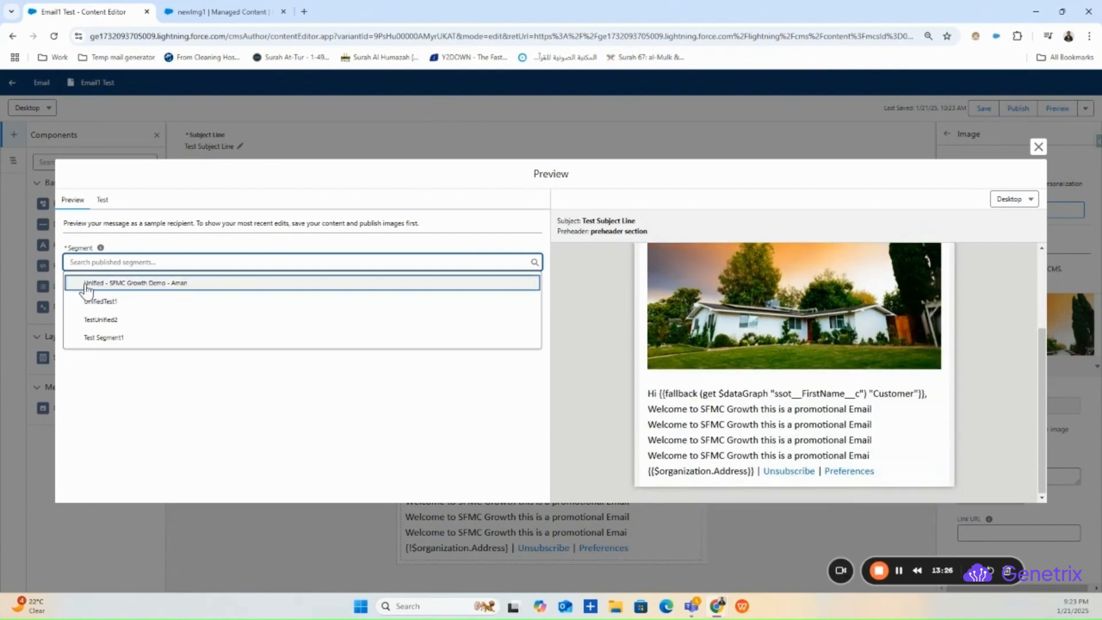
left_click(103, 301)
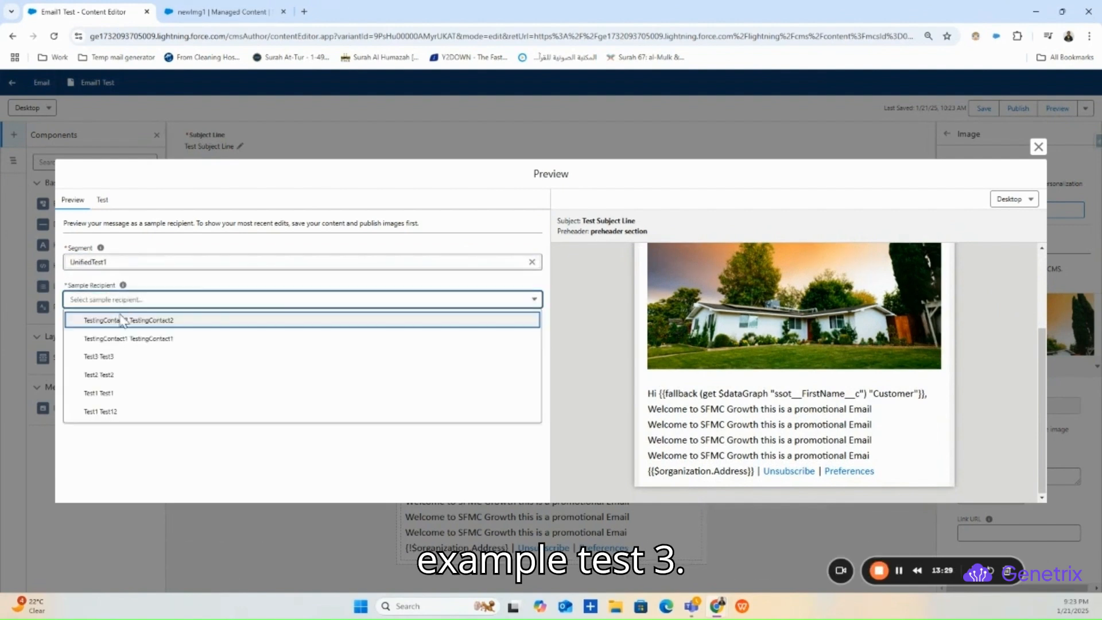
left_click(124, 357)
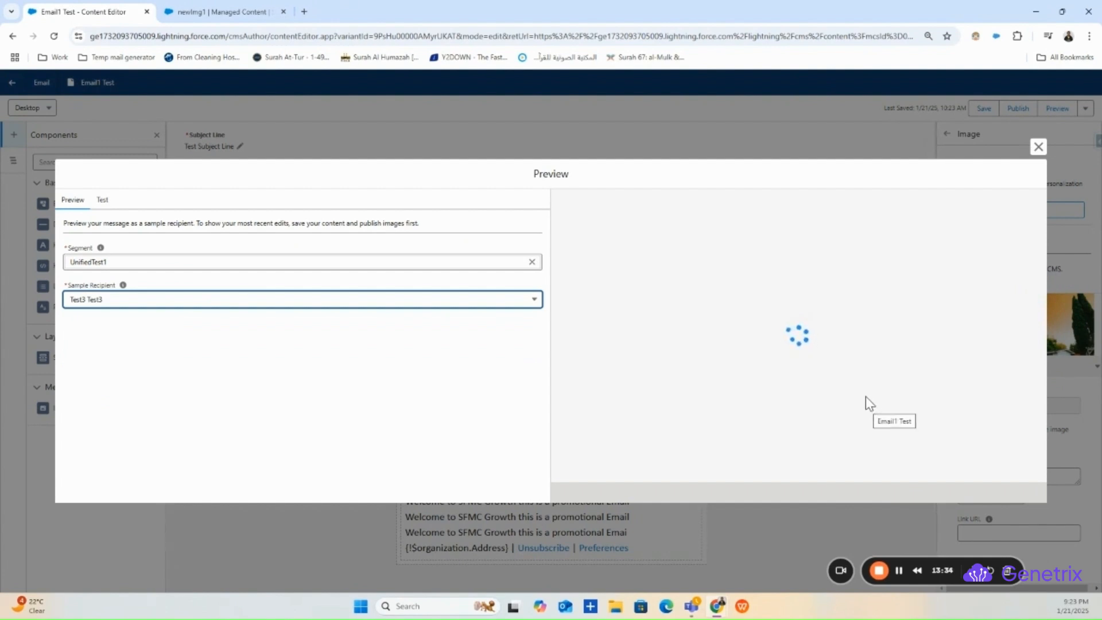
scroll(705, 336, "down", 2)
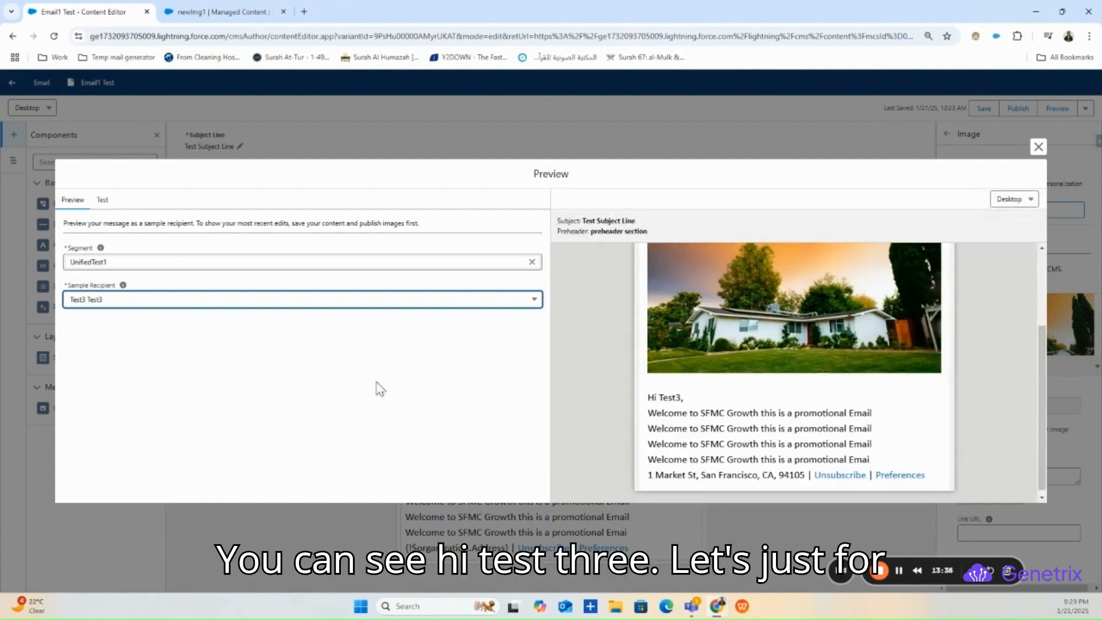
left_click(271, 301)
left_click(148, 280)
- Preview as Test3 Test3 from the first published segment and check the footer address line
left_click(529, 264)
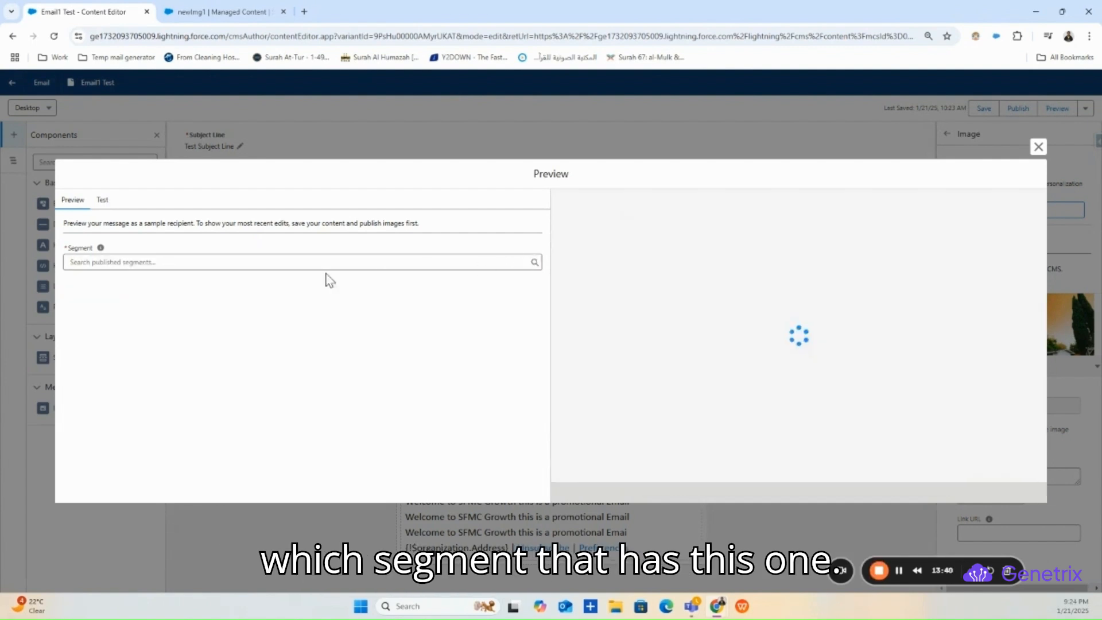
left_click(238, 264)
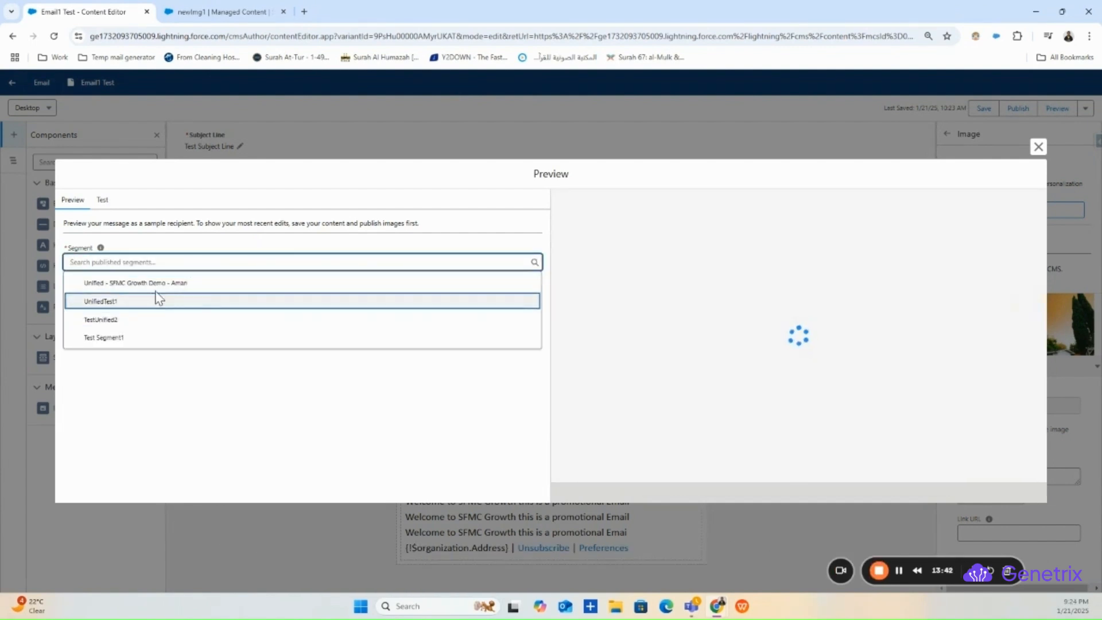
left_click(172, 287)
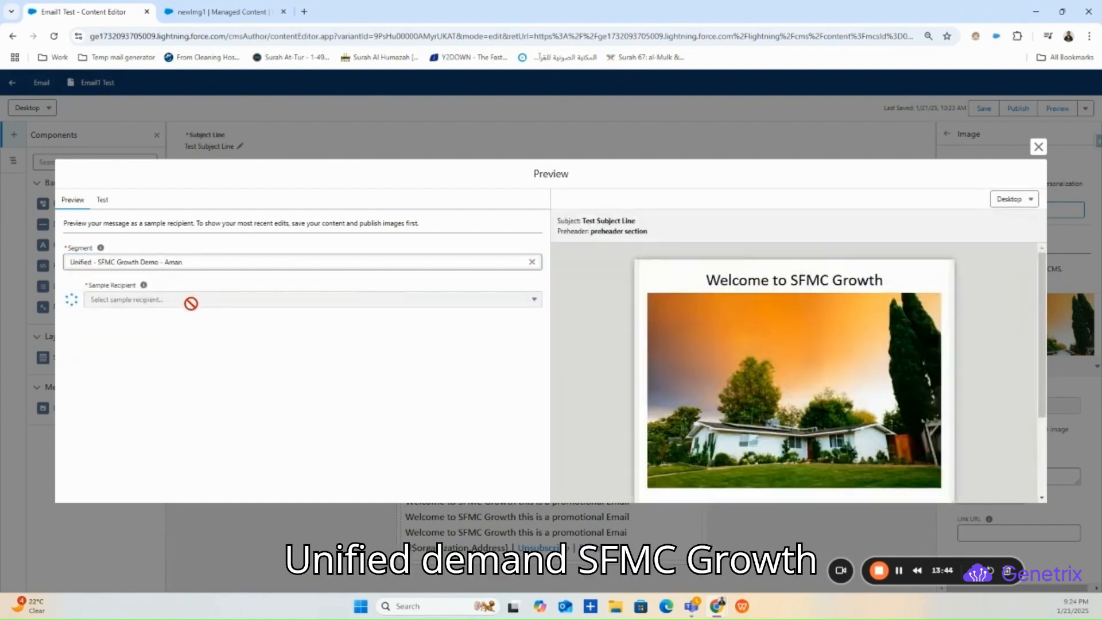
left_click(229, 302)
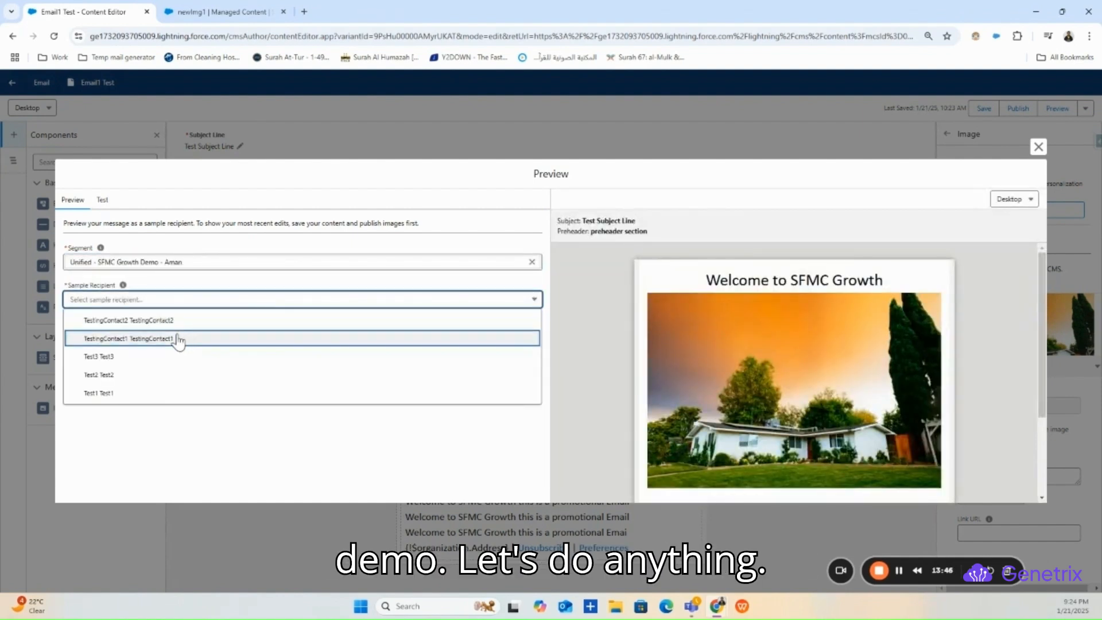
left_click(129, 357)
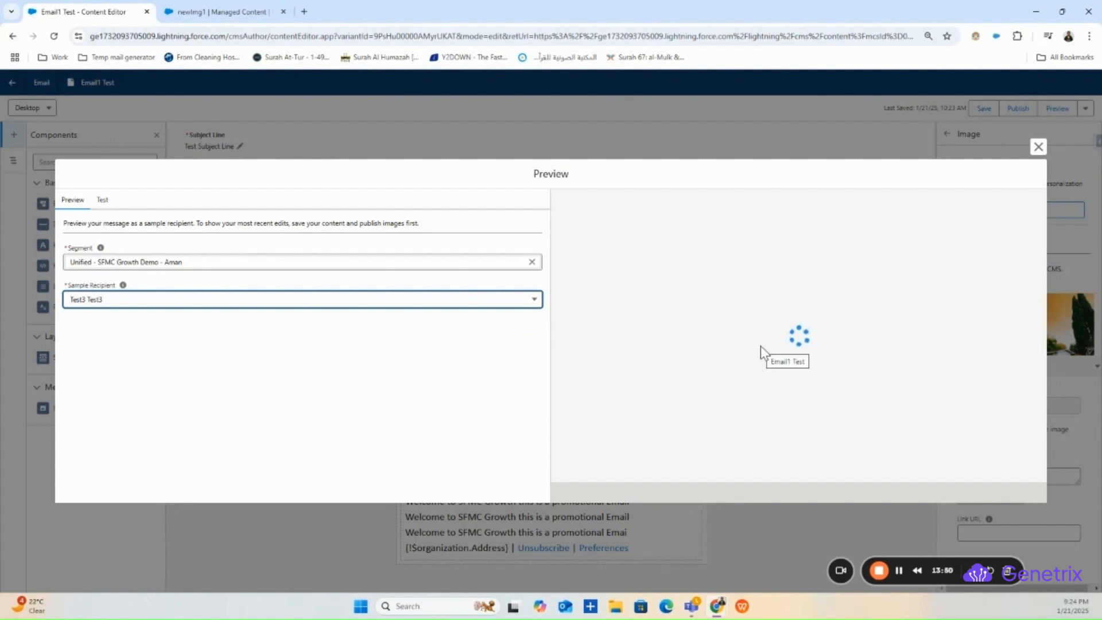
scroll(759, 308, "down", 2)
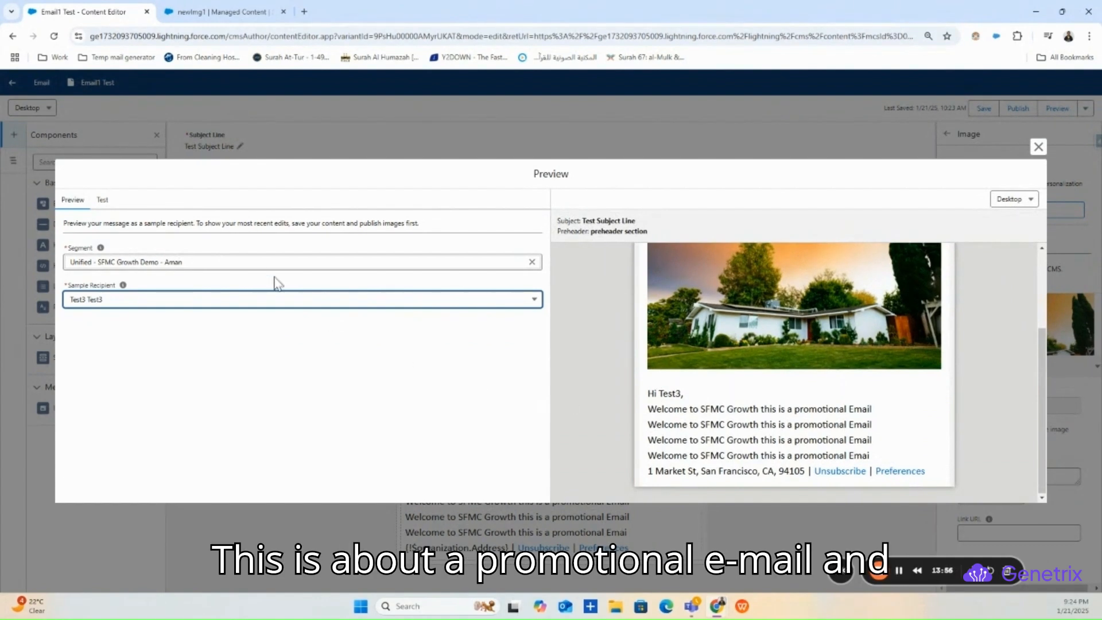
left_click_drag(800, 472, 651, 474)
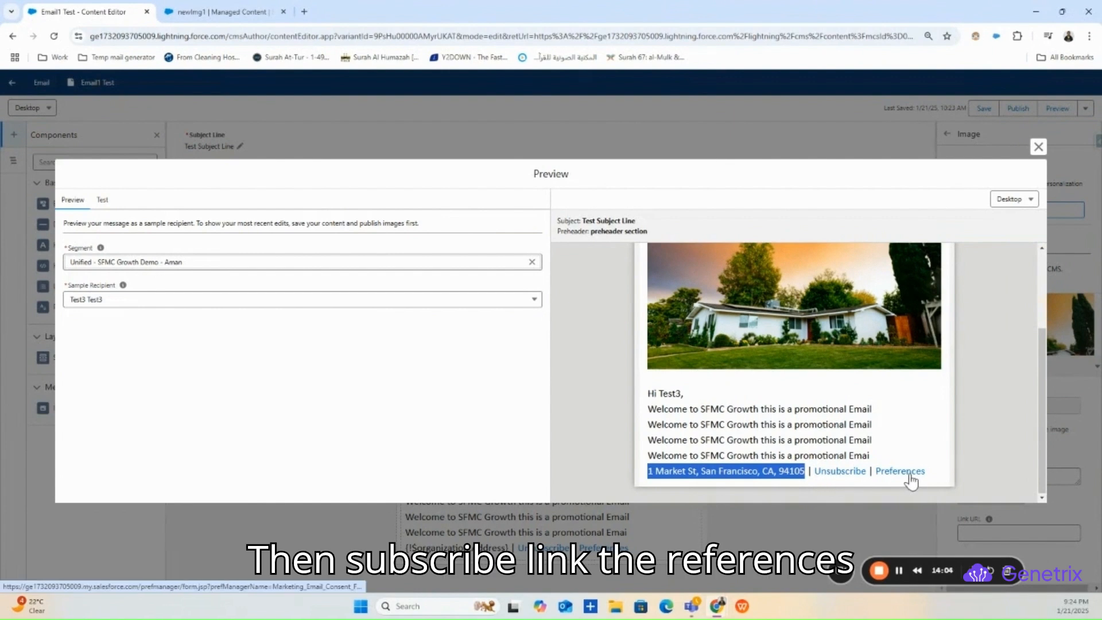
left_click(170, 273)
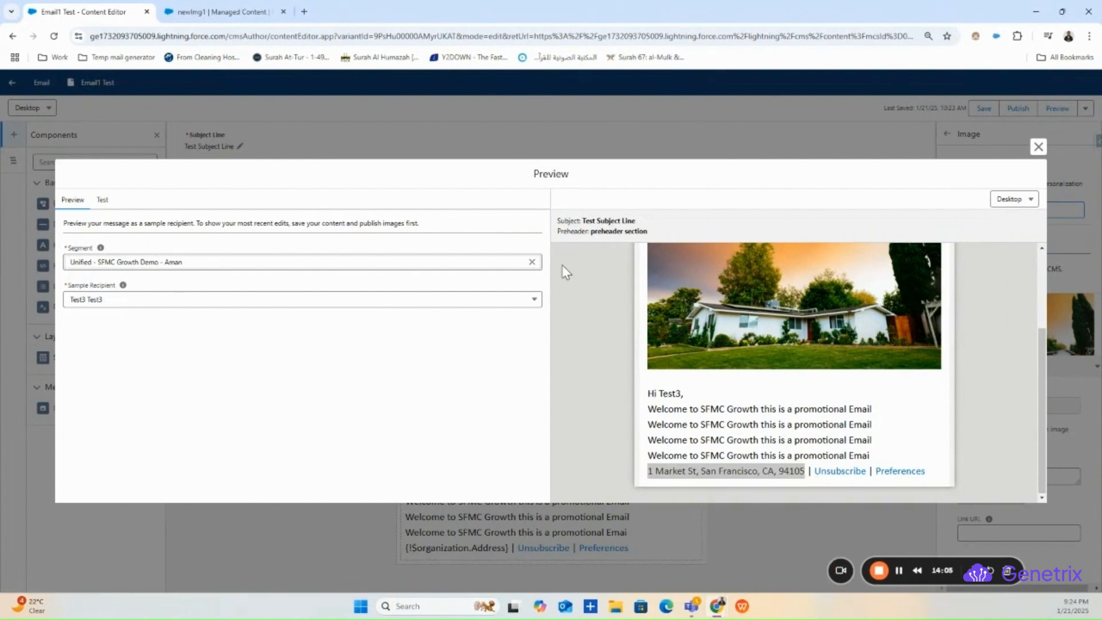
- Switch the preview to segment UnifiedTest1 with sample recipient Test1 Test1
left_click(532, 261)
left_click(270, 262)
left_click(148, 302)
left_click(153, 304)
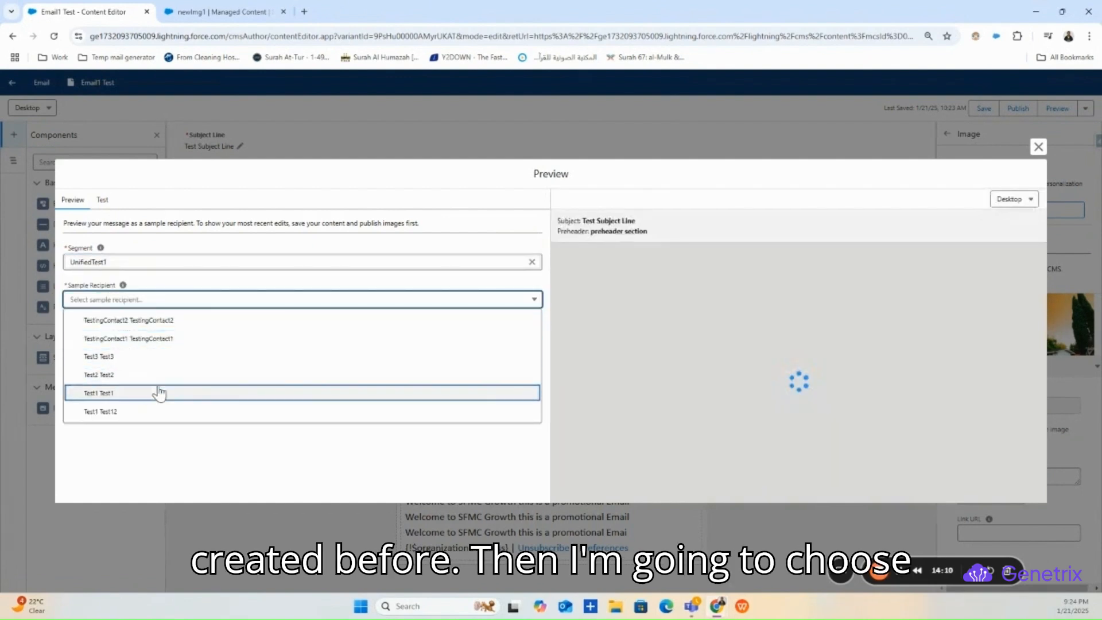
left_click(148, 398)
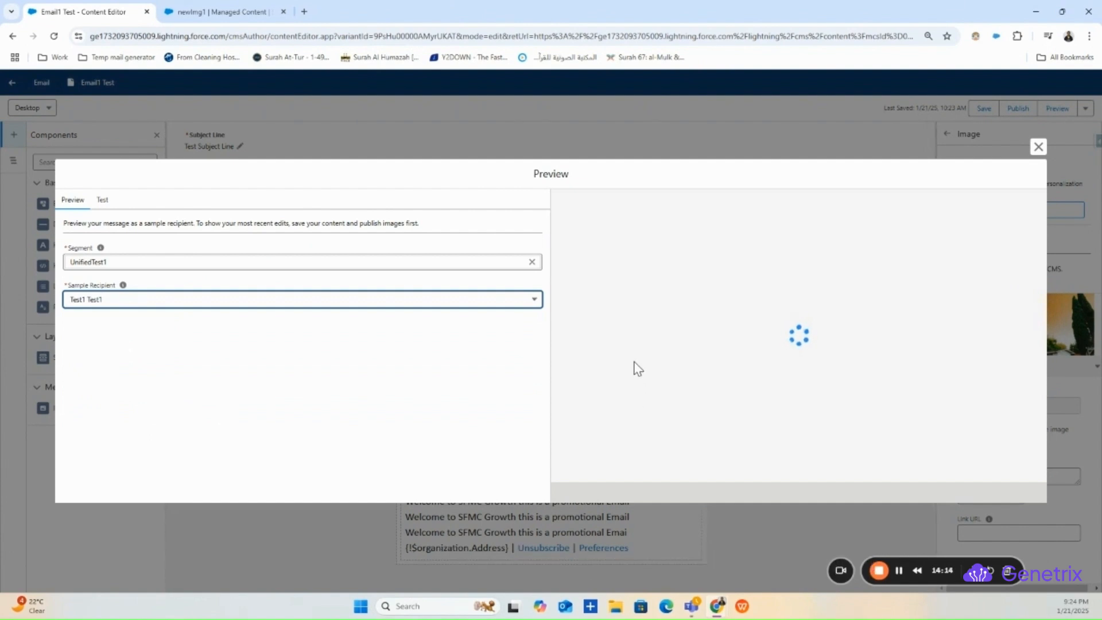
- Try the preview's Unsubscribe link, dismiss the page-not-found message, and bring up the Test tab
scroll(637, 362, "down", 2)
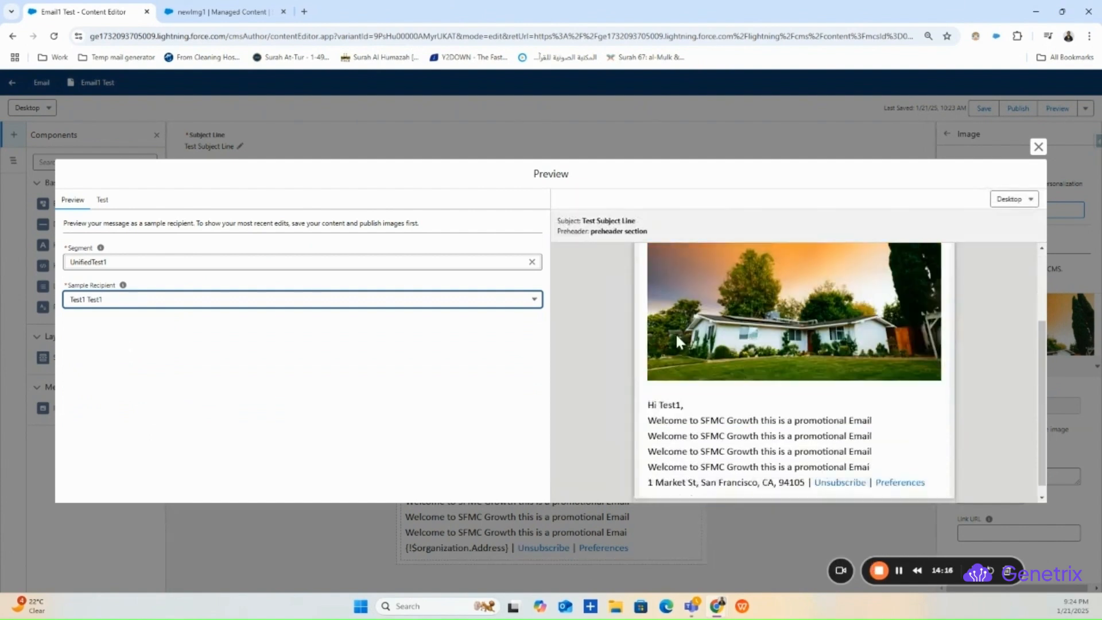
left_click(842, 471)
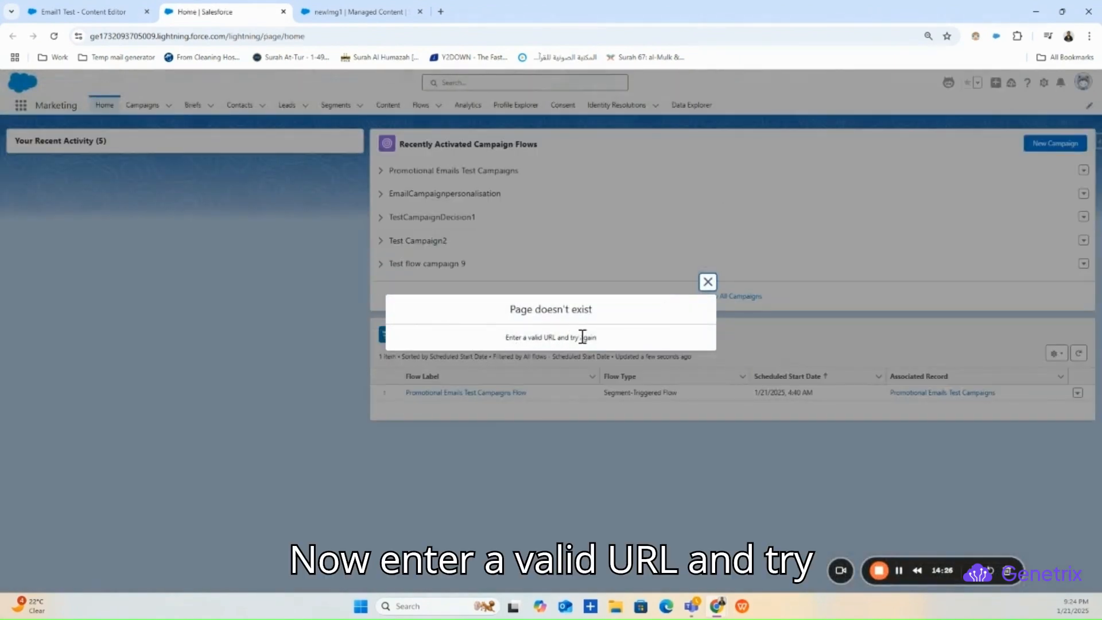
left_click(707, 282)
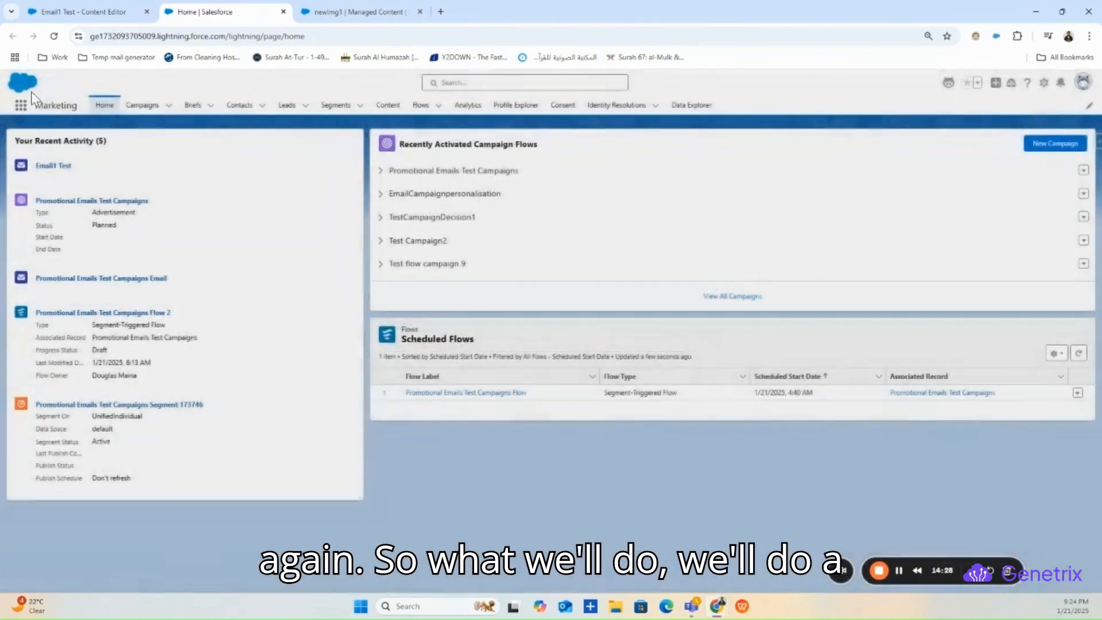
left_click(112, 11)
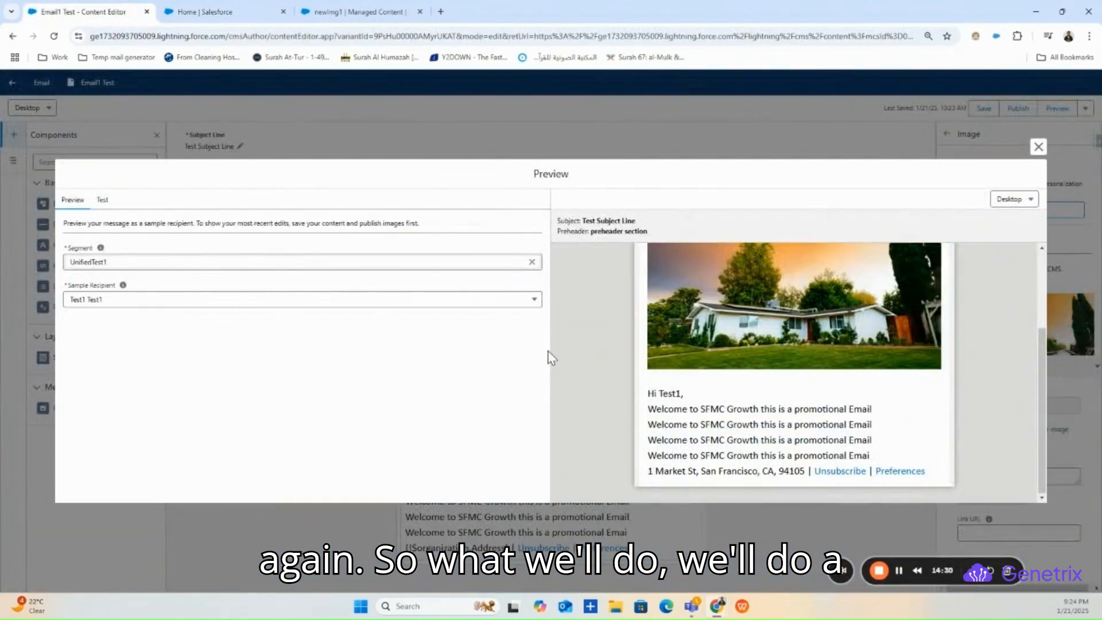
left_click(104, 202)
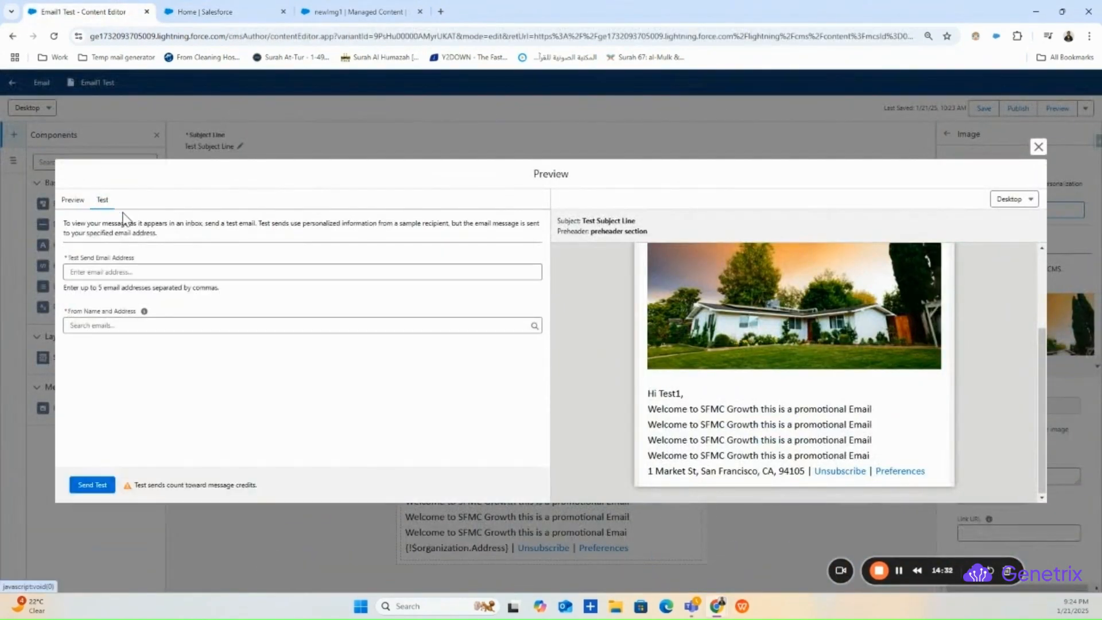
- Enter two comma-separated test recipient e-mail addresses, use the sender's own address as from, and send the test
left_click(143, 273)
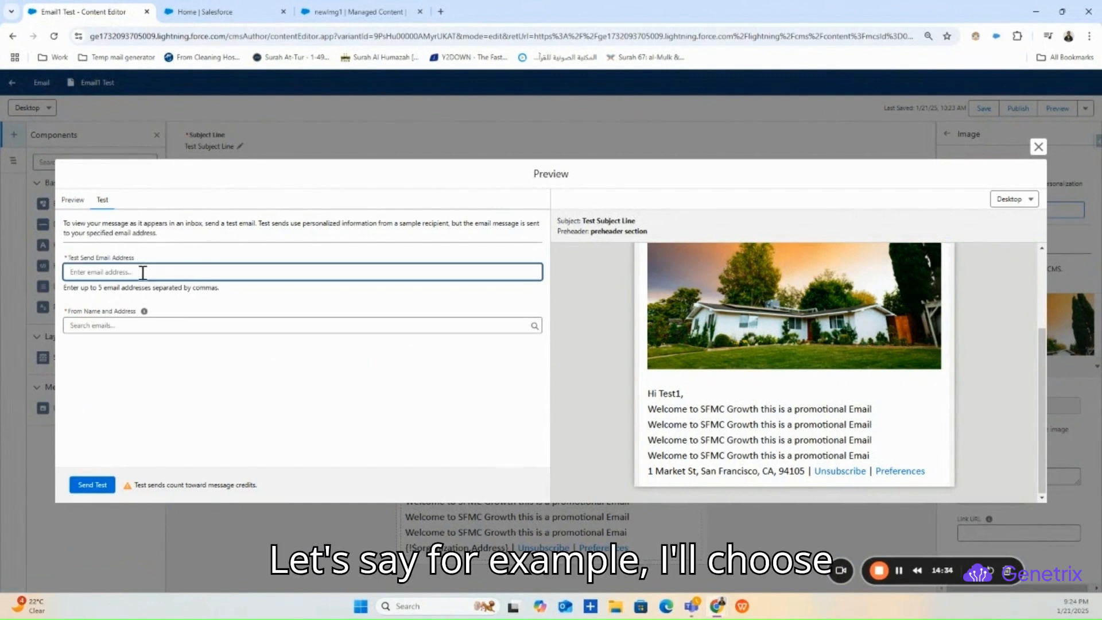
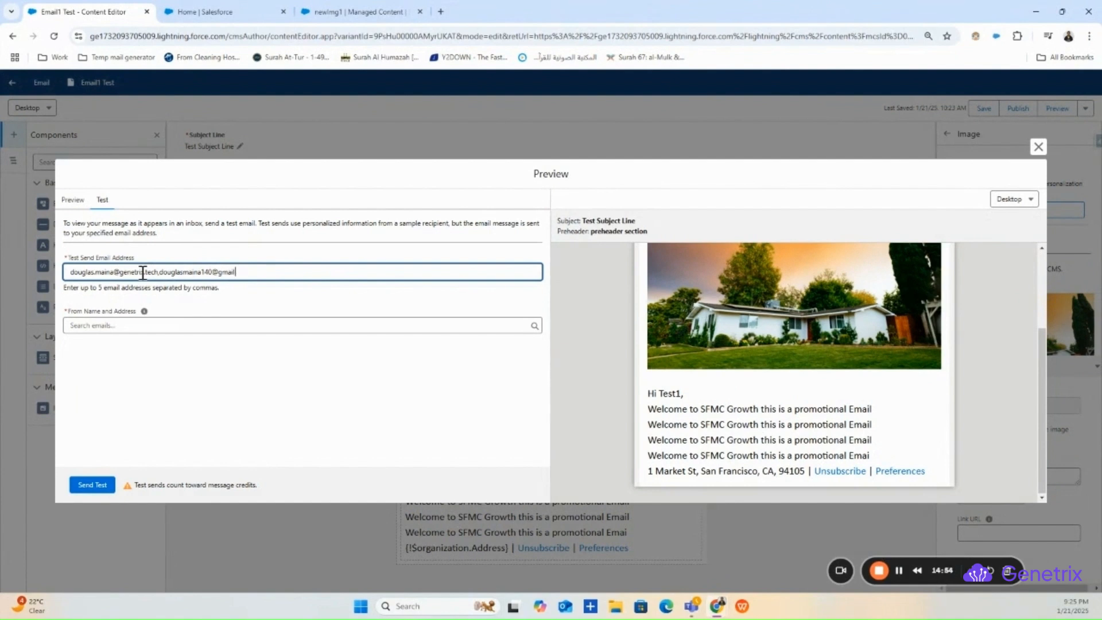
left_click(148, 325)
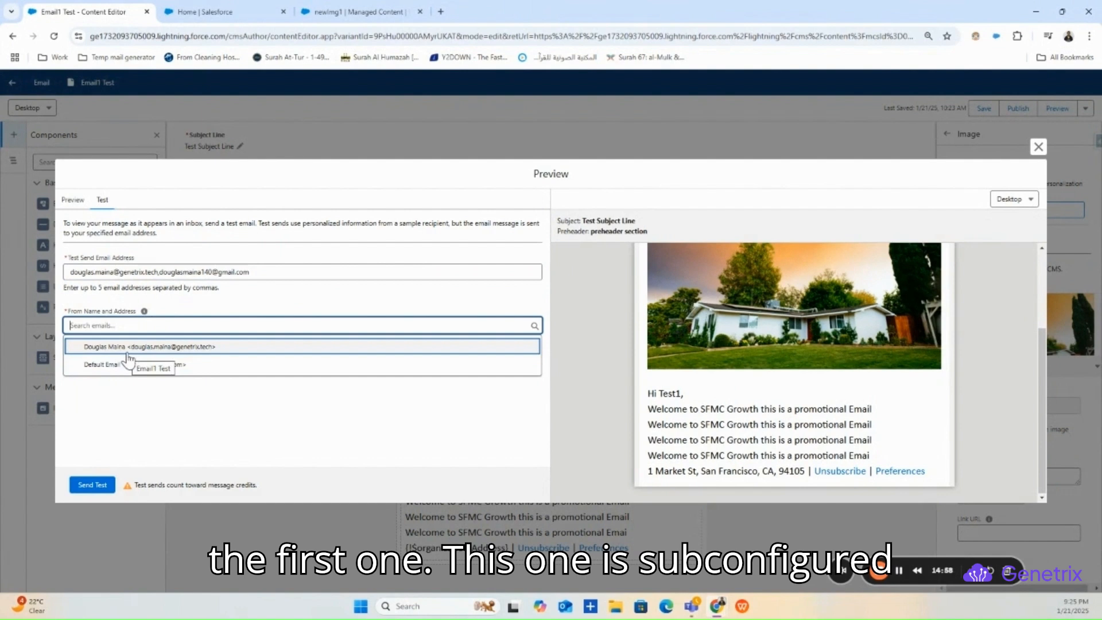
left_click(127, 350)
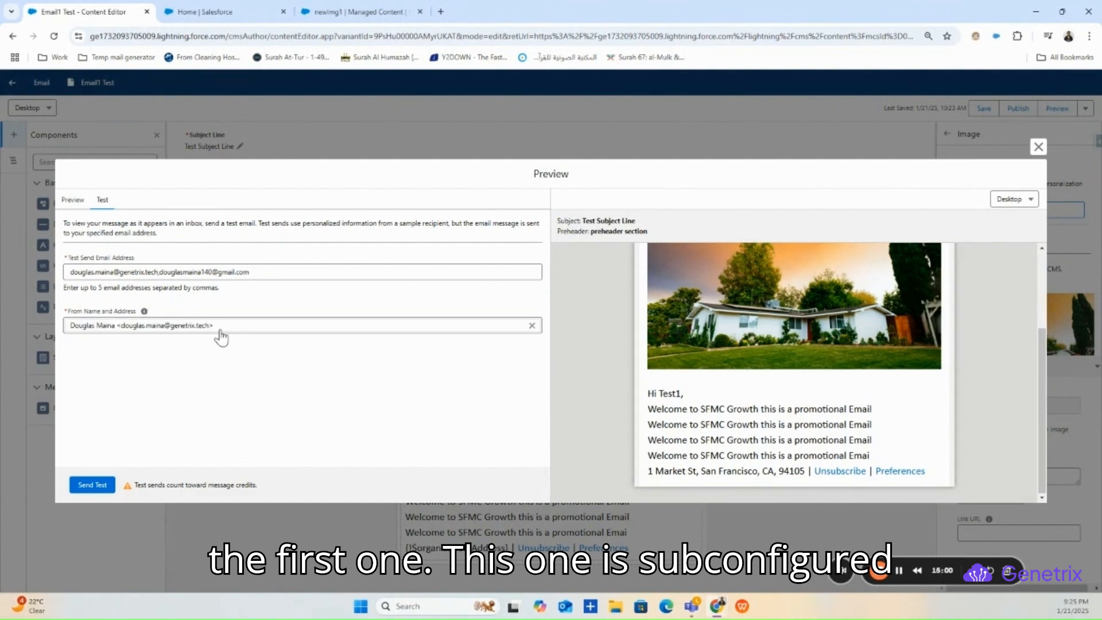
left_click(95, 485)
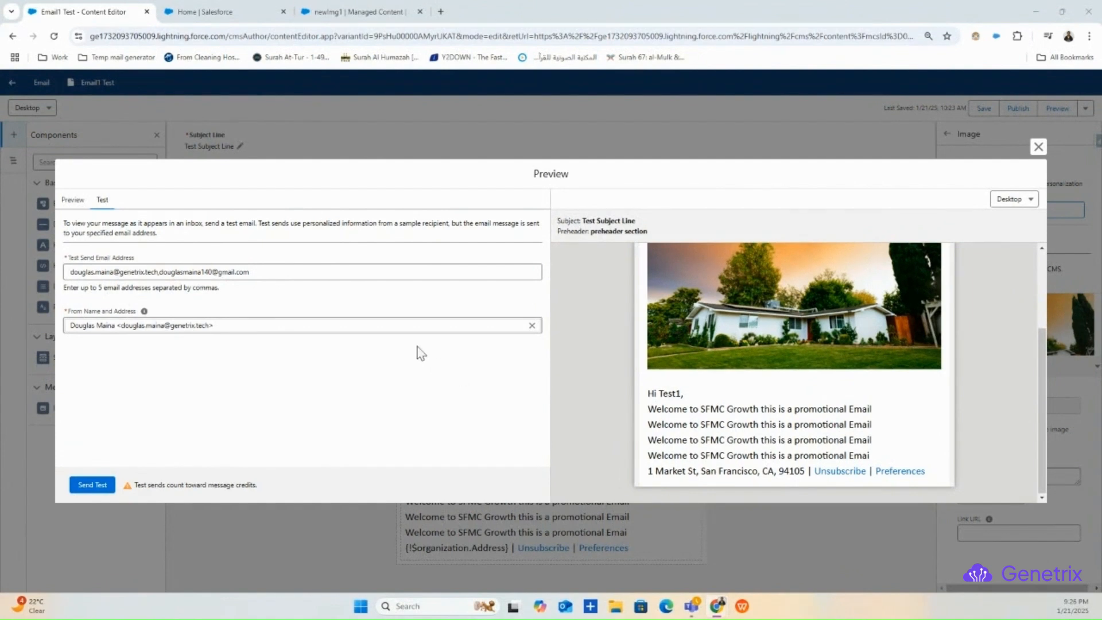
- Close the Preview to return to the Email1 Test content editor
scroll(820, 479, "up", 3)
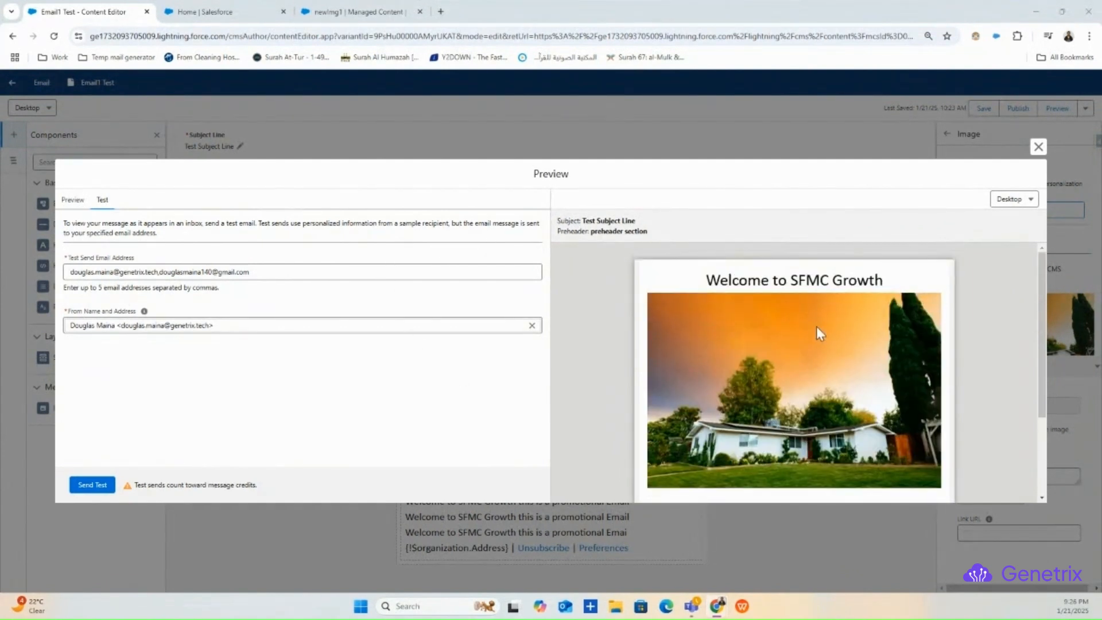
scroll(816, 329, "down", 3)
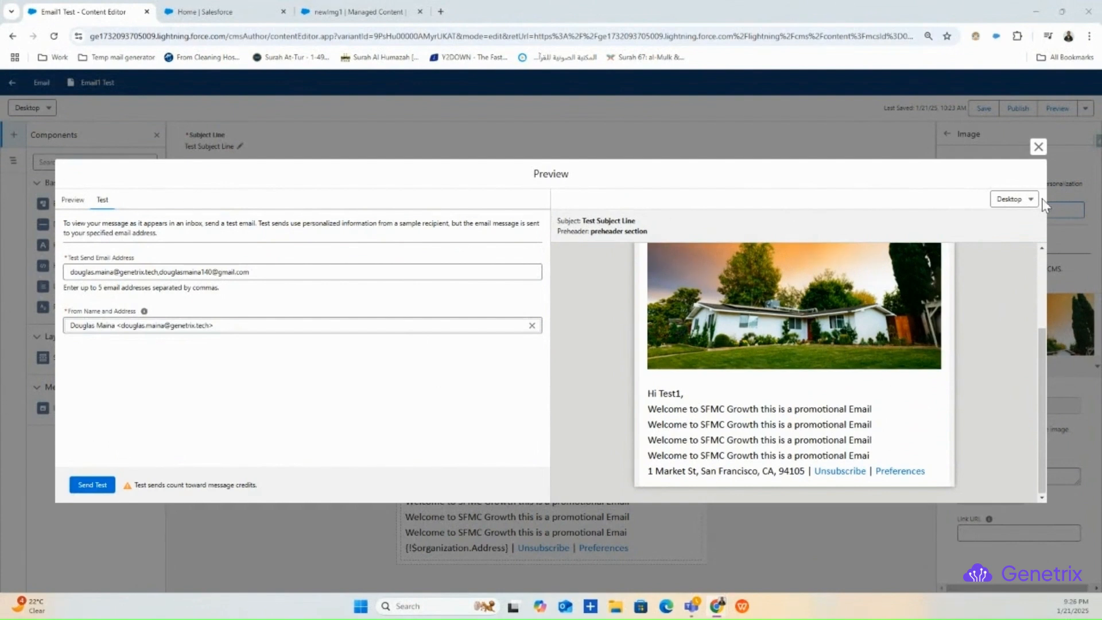
left_click(1038, 146)
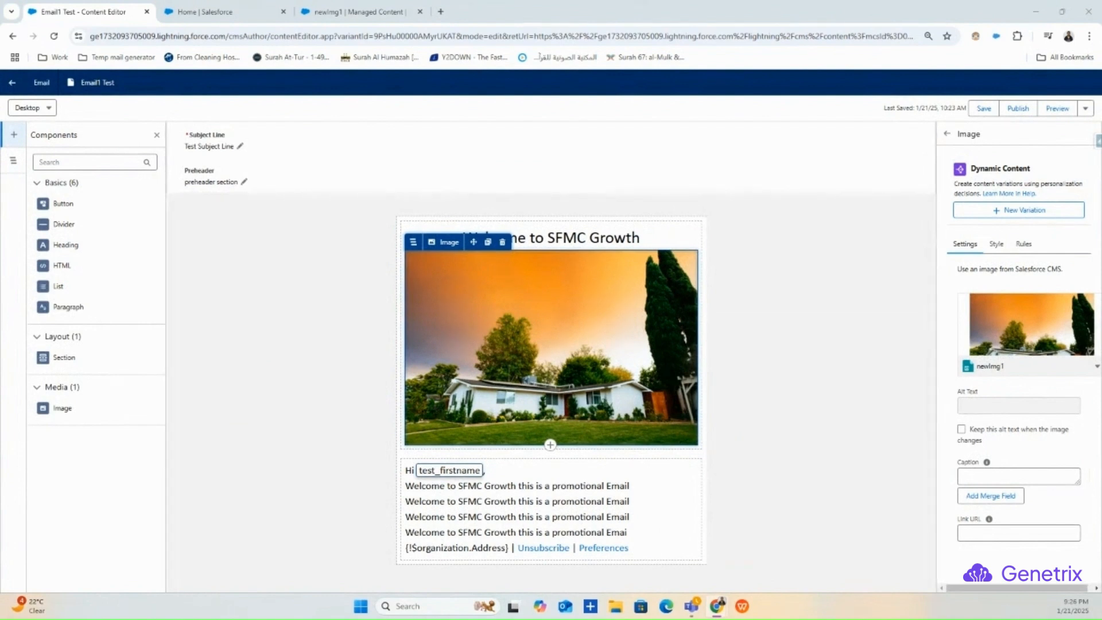
- Switch between the Home and Email1 Test tabs and return to the 'Welcome to SFMC Growth' test-send form
left_click(172, 10)
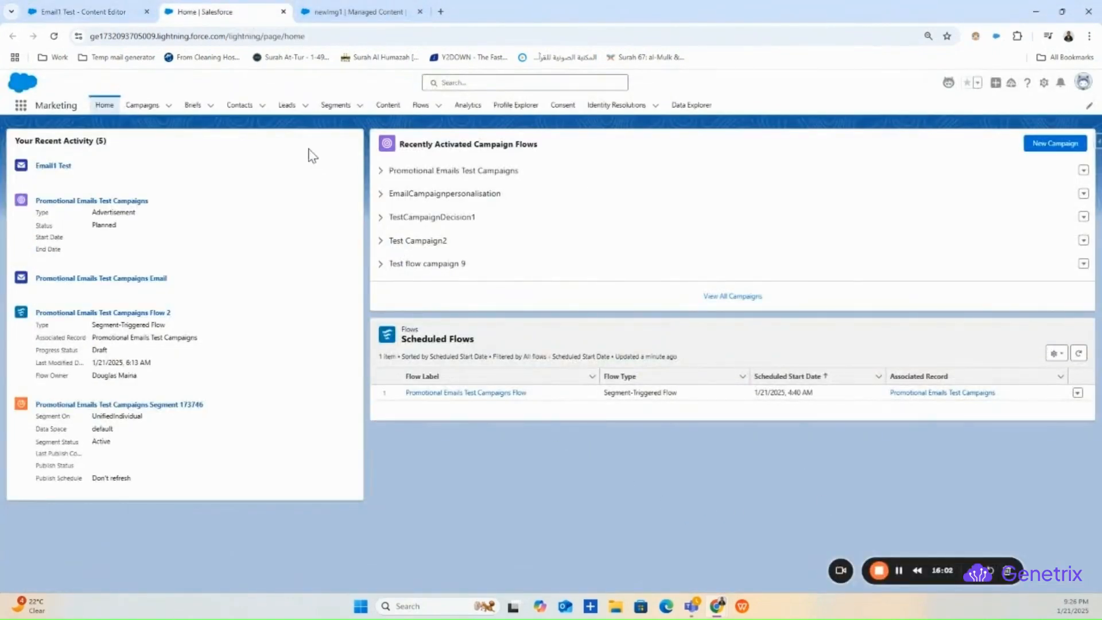
left_click(86, 12)
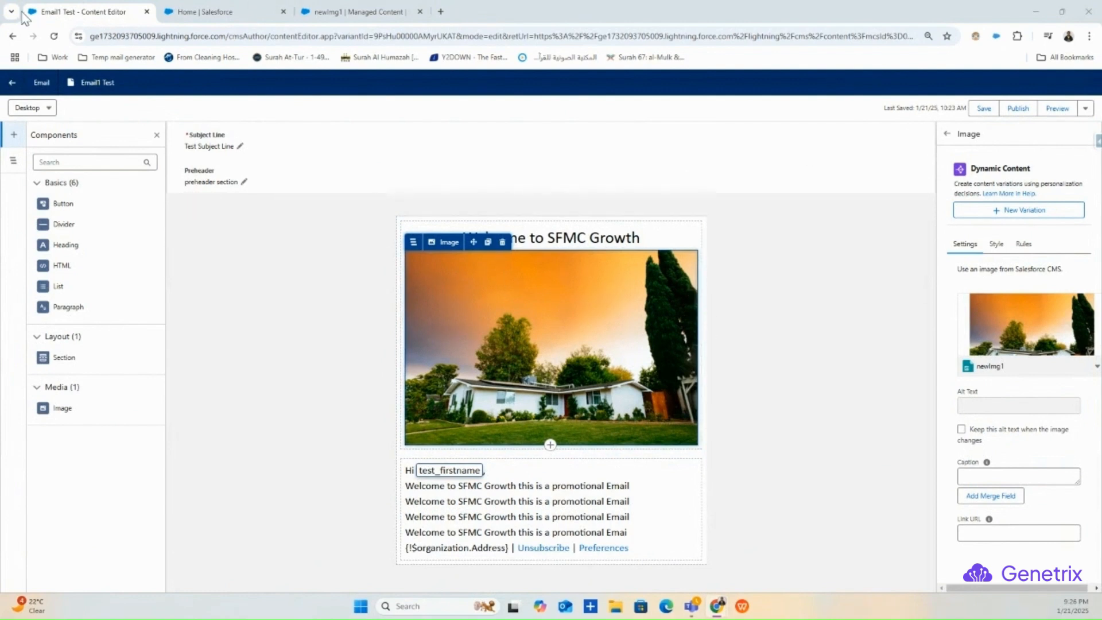
left_click(230, 12)
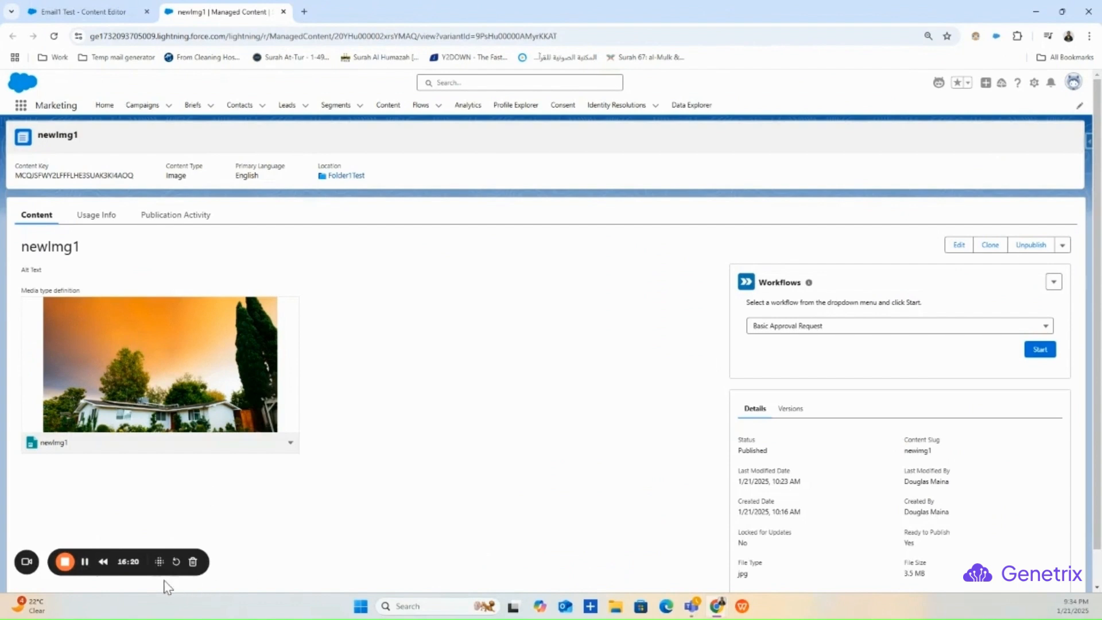
left_click_drag(159, 561, 446, 524)
left_click_drag(445, 524, 895, 531)
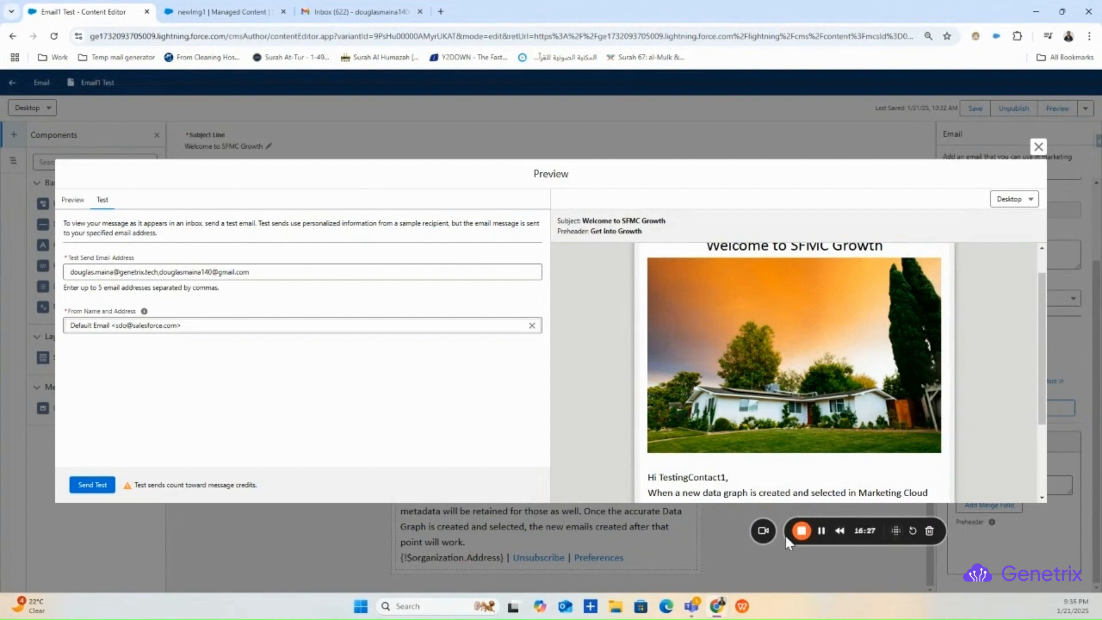
- Clear the test sender in From Name and Address and pick the other sender address
left_click_drag(826, 536, 883, 561)
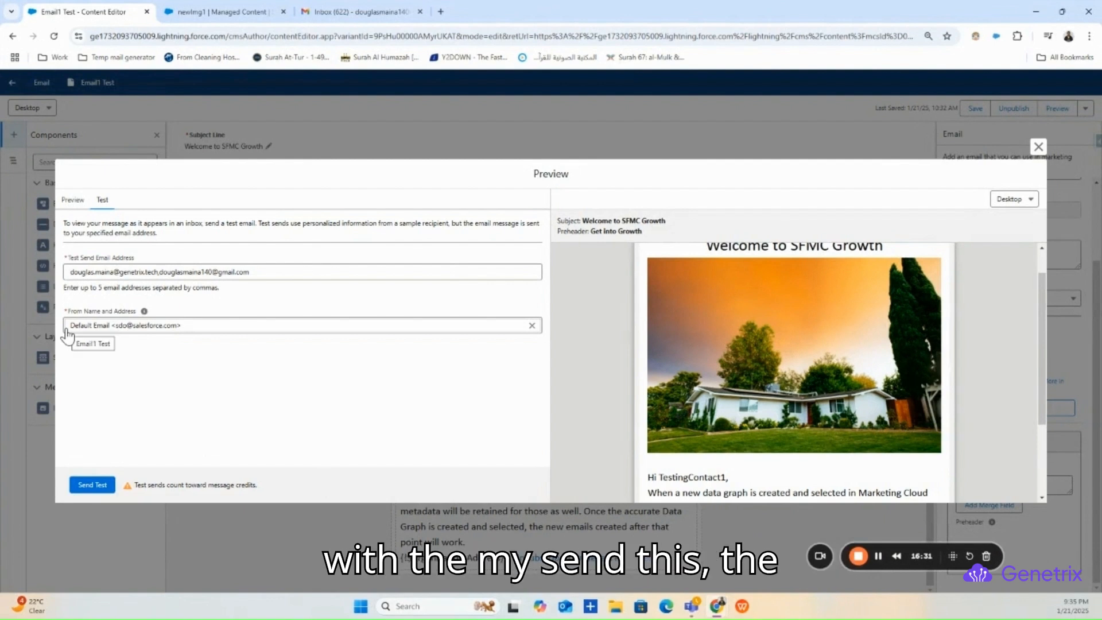
left_click(532, 326)
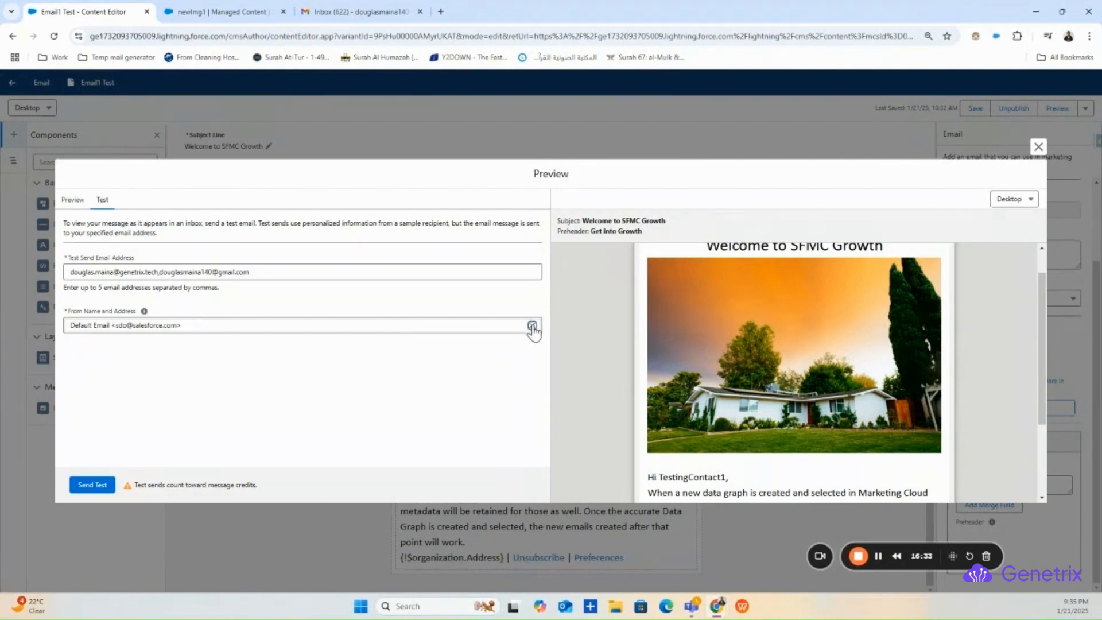
left_click(224, 325)
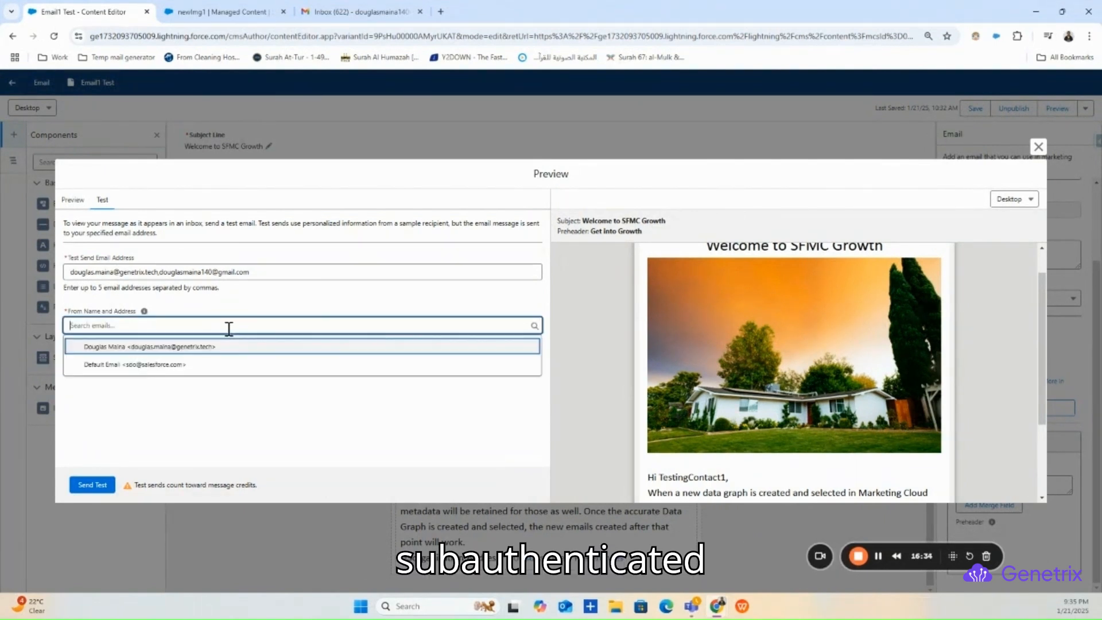
left_click(180, 344)
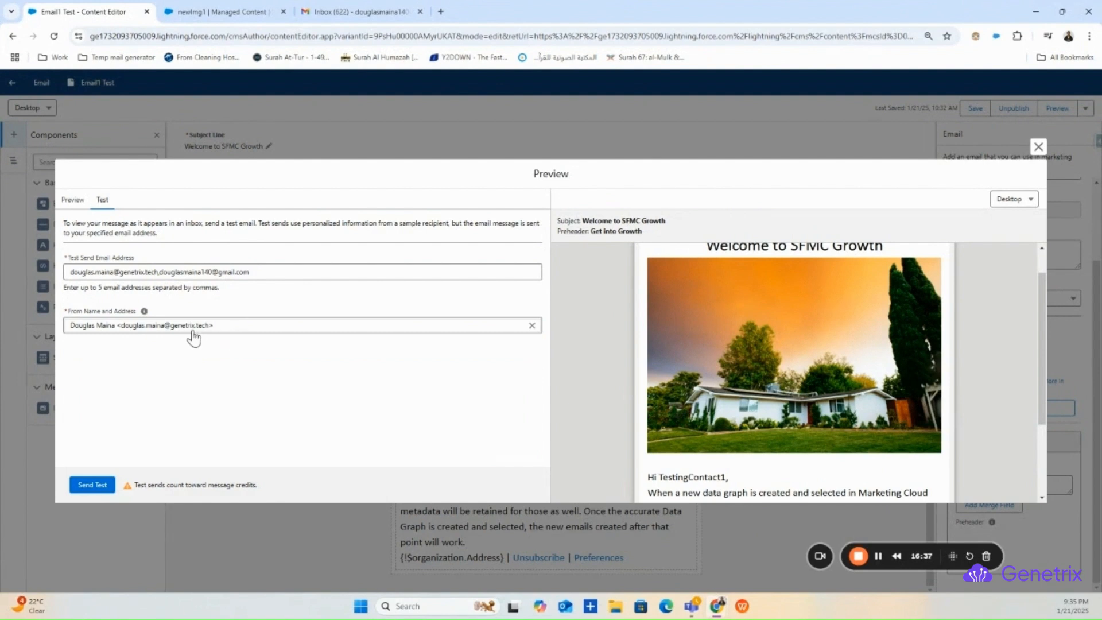
- Set the test sender back to Default Email and switch to the Gmail inbox
left_click(532, 325)
left_click(506, 325)
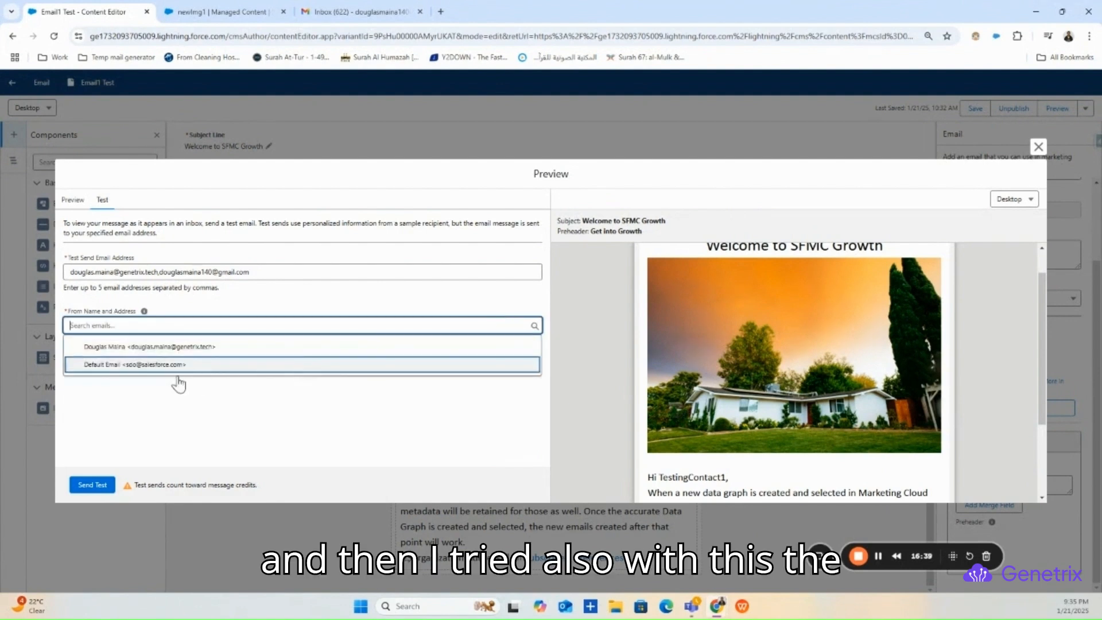
left_click(174, 373)
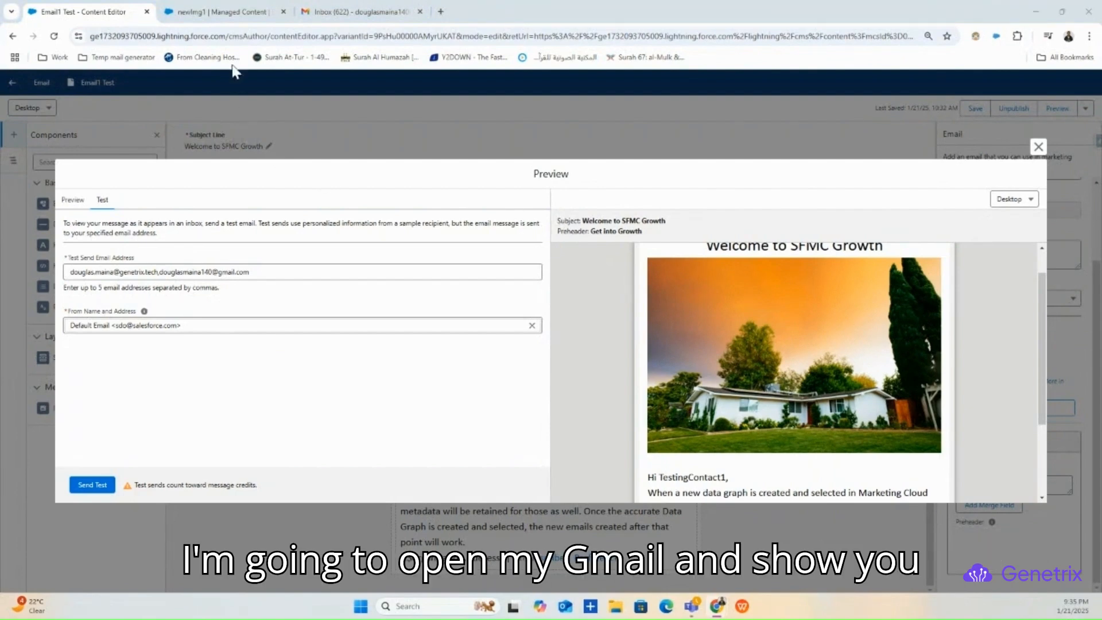
left_click(356, 12)
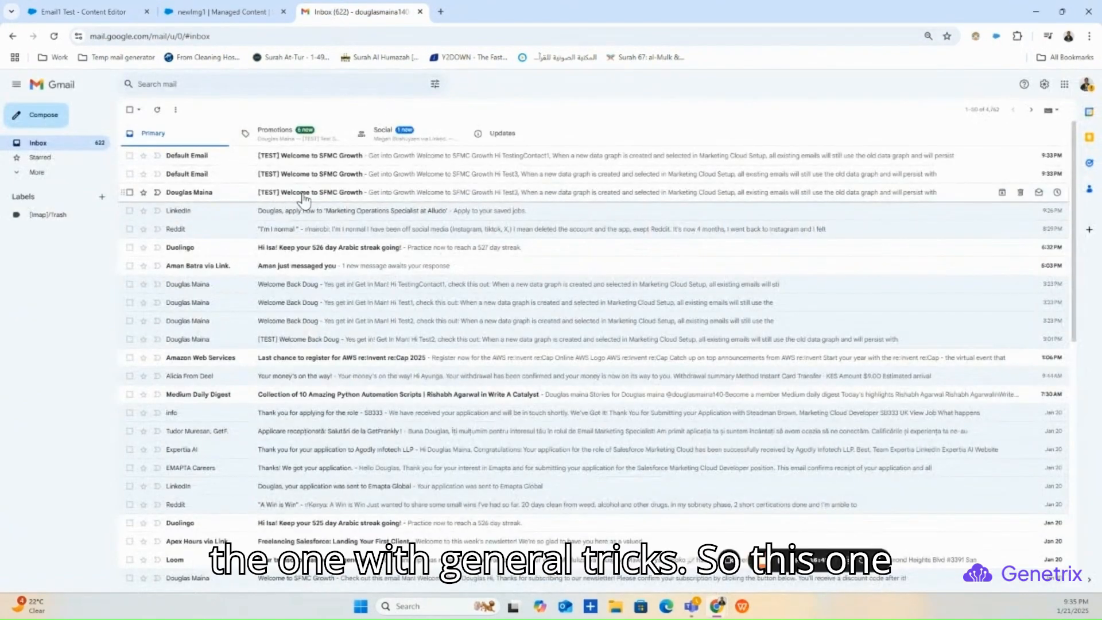
- Open the test emails from both senders, checking the header image, 'Hi Test3' greeting and sender addresses
left_click(299, 193)
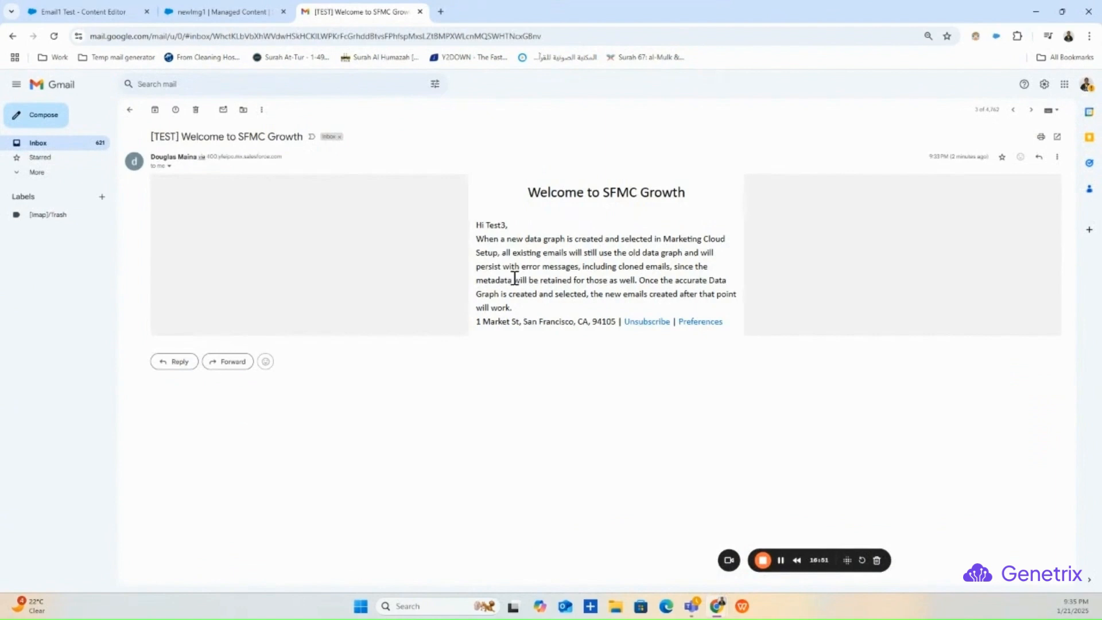
left_click(131, 110)
left_click(291, 175)
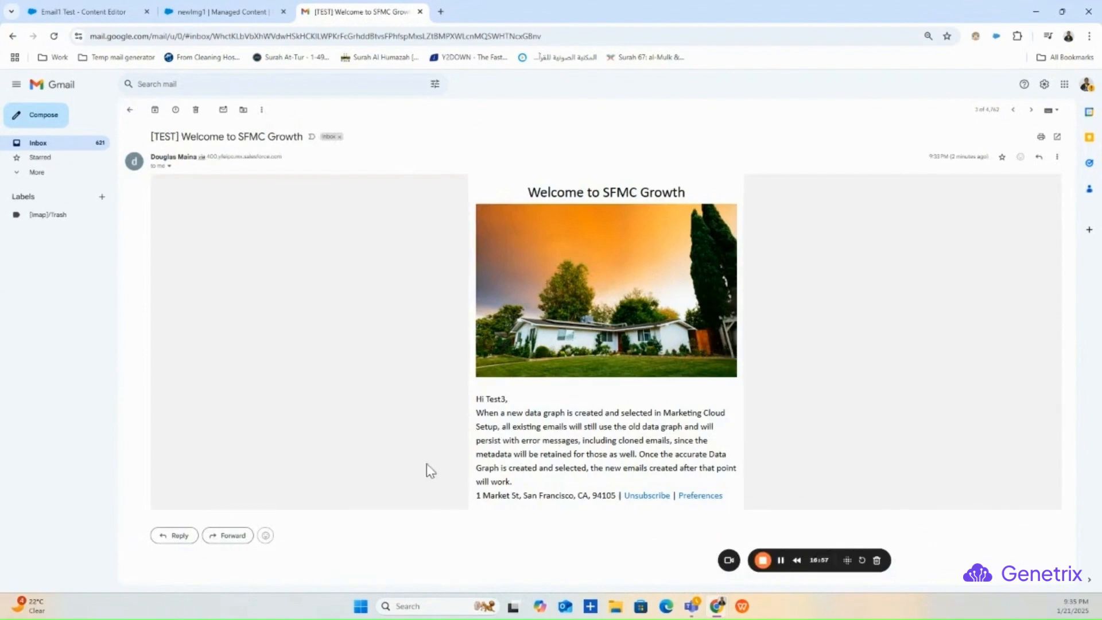
left_click(169, 166)
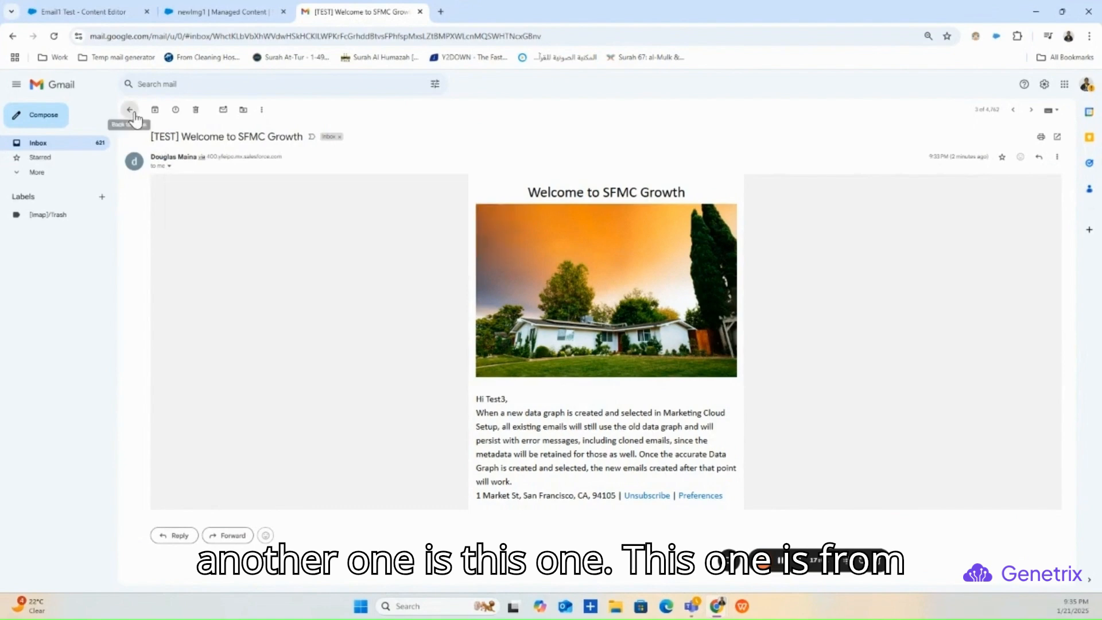
left_click(130, 110)
left_click(248, 174)
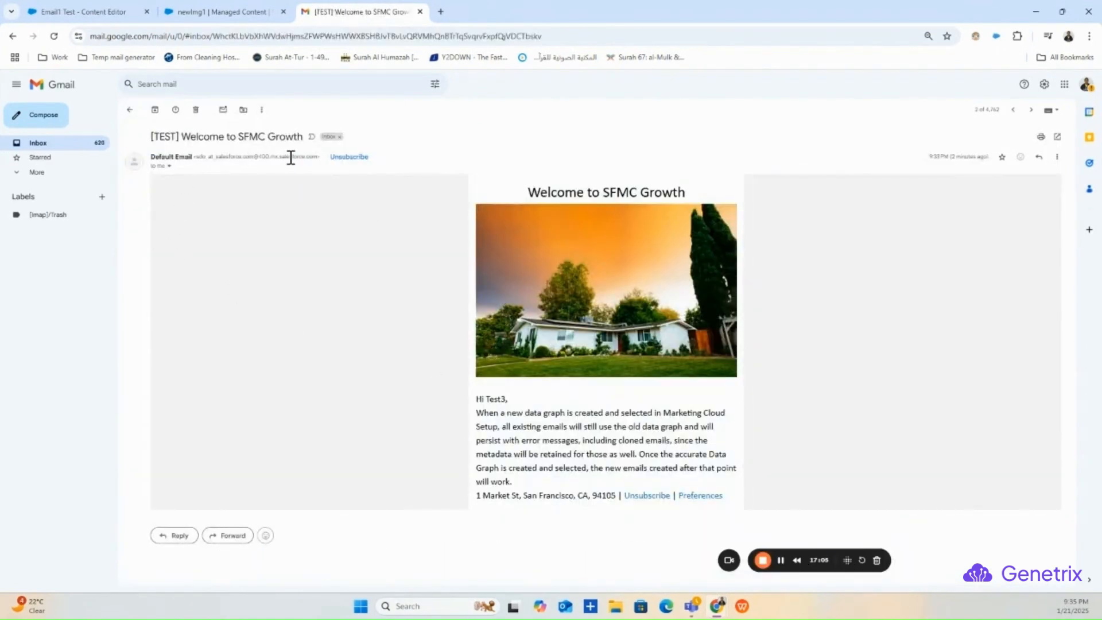
left_click_drag(196, 157, 226, 156)
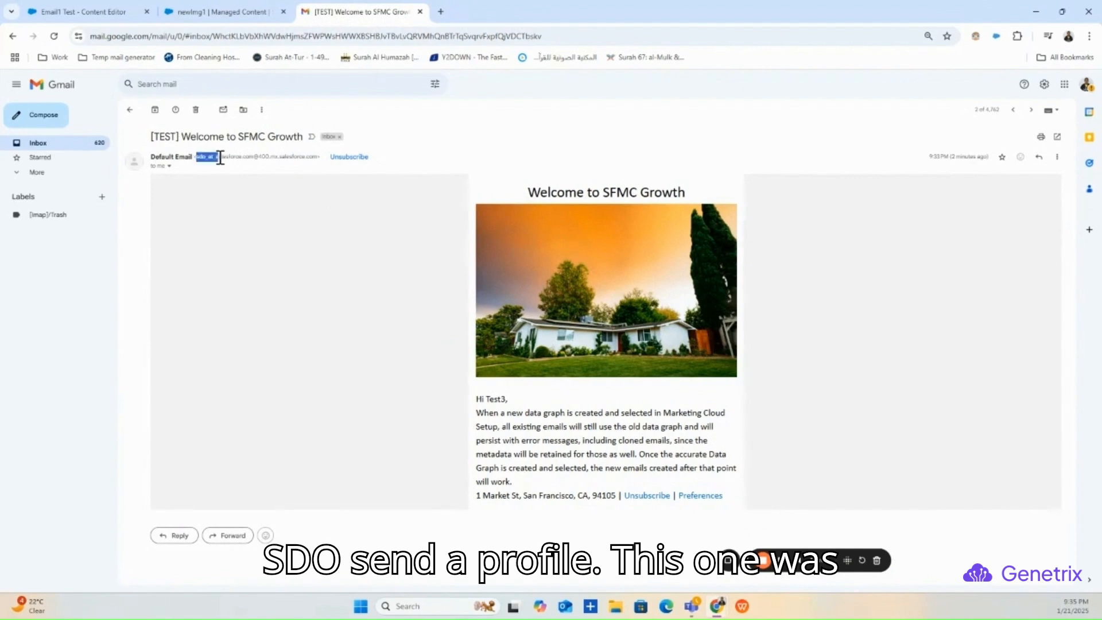
left_click(131, 112)
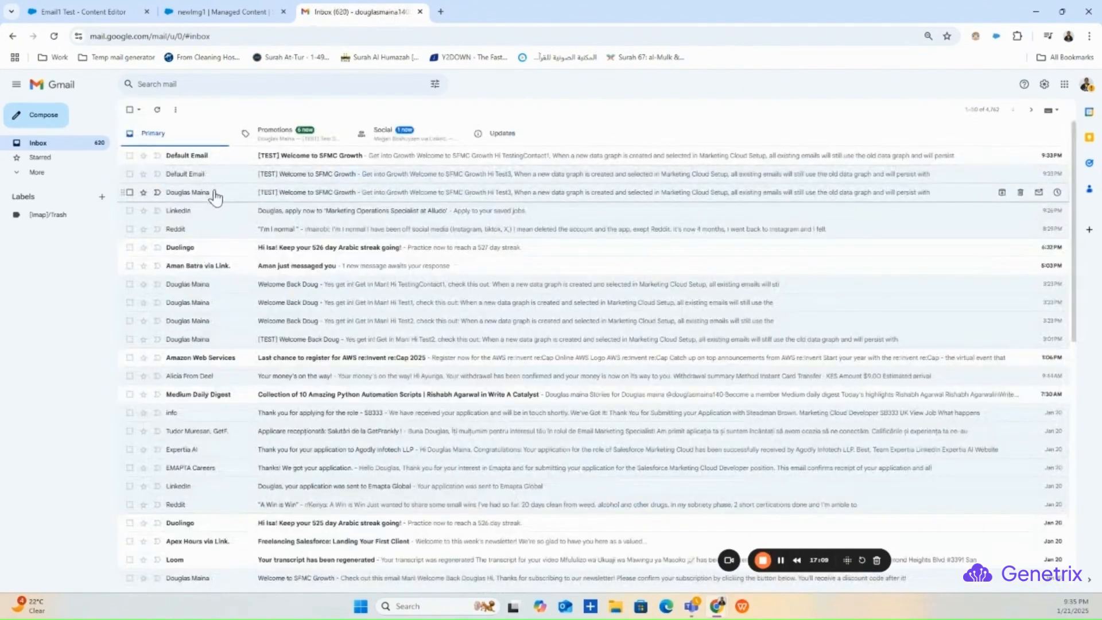
- Inspect the other sender's full delivery details, then follow the footer's Unsubscribe link
left_click(217, 192)
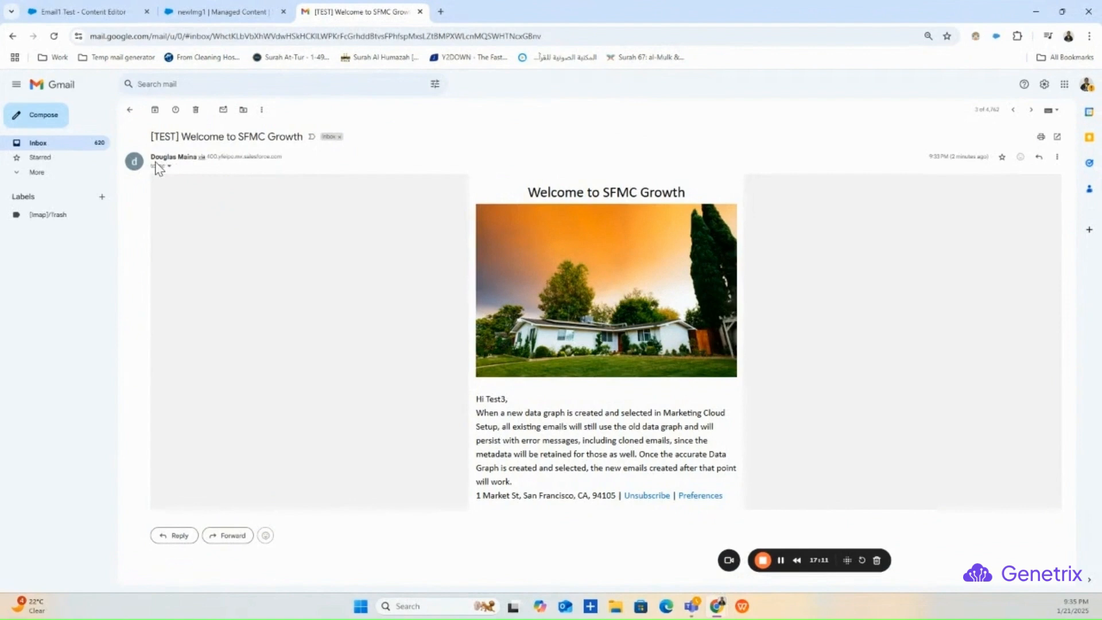
left_click(169, 165)
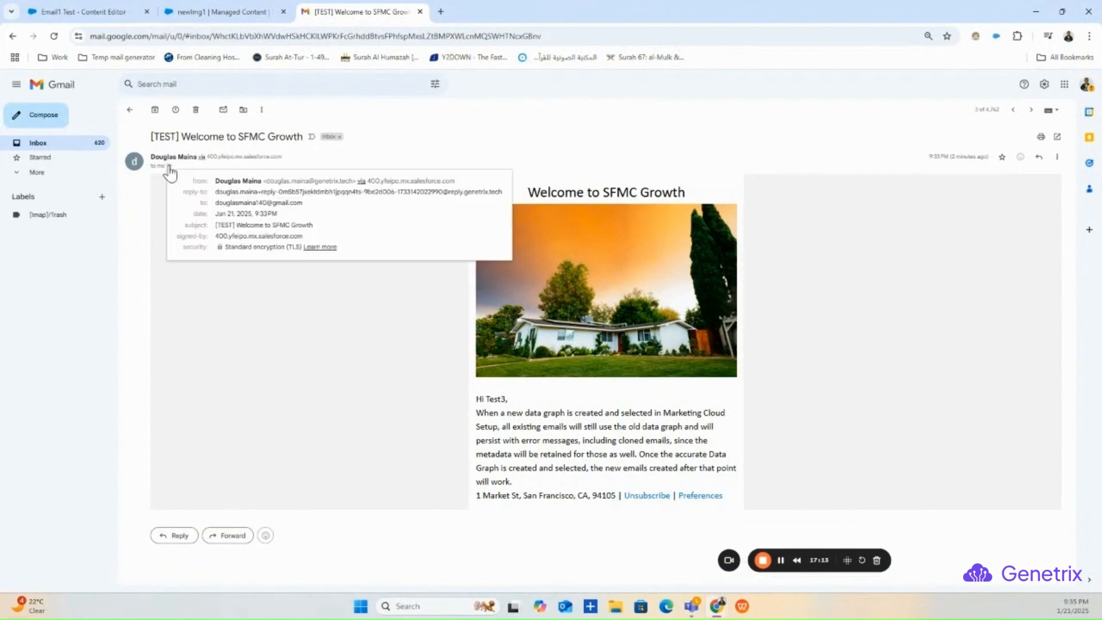
left_click_drag(272, 181, 353, 181)
left_click(319, 182)
left_click(356, 393)
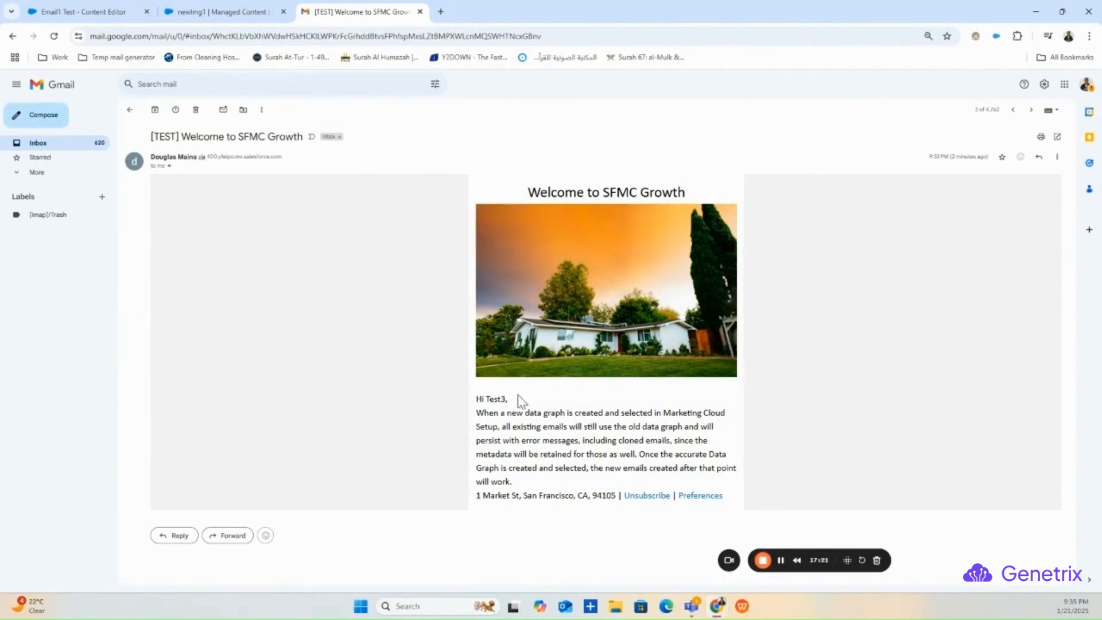
left_click(647, 496)
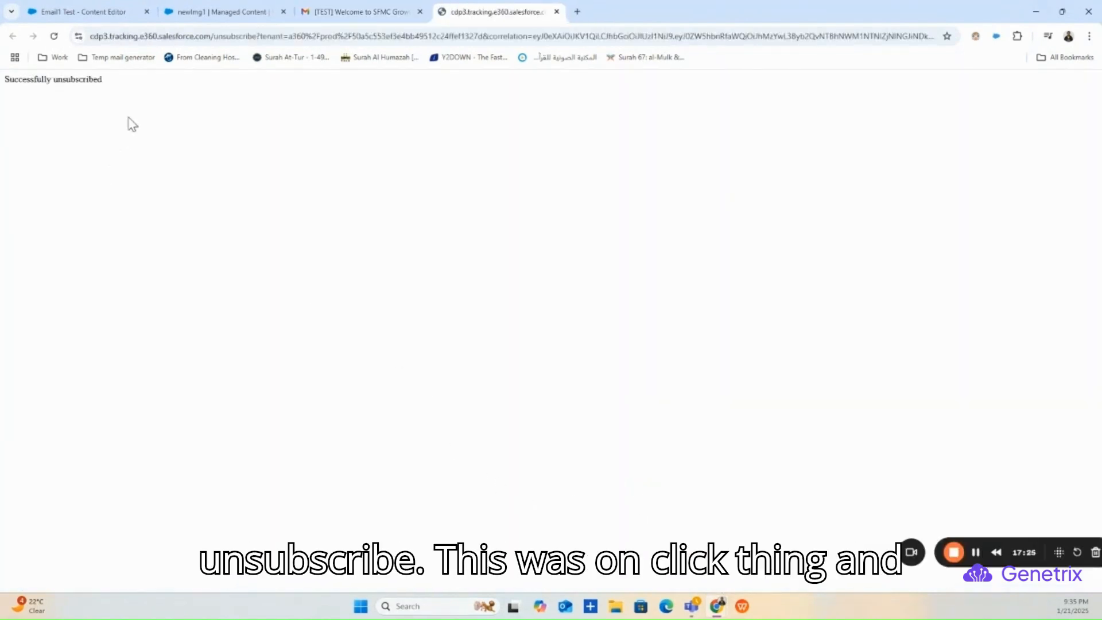
- Open the email's Preferences link, tick Newsletter Updates Test, and click Update
left_click_drag(109, 79, 3, 92)
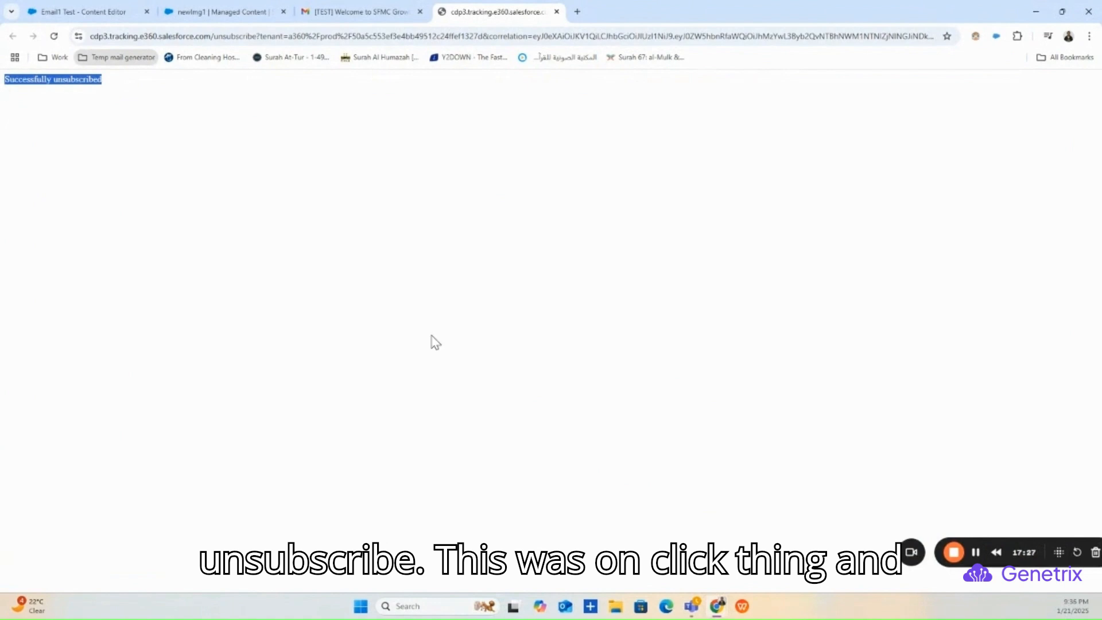
left_click(363, 7)
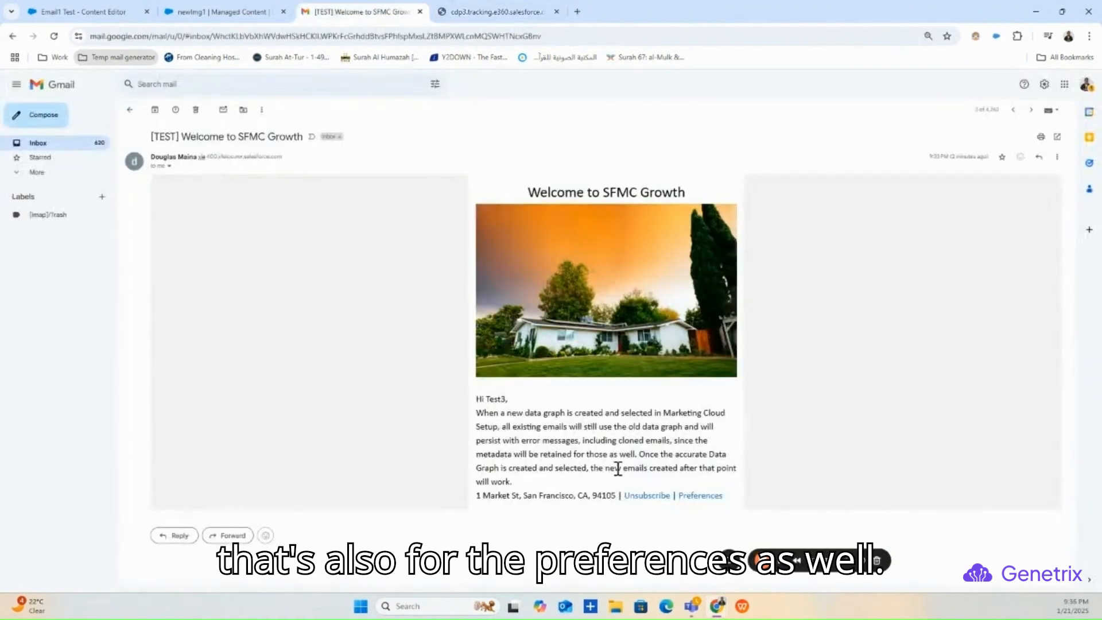
left_click(696, 497)
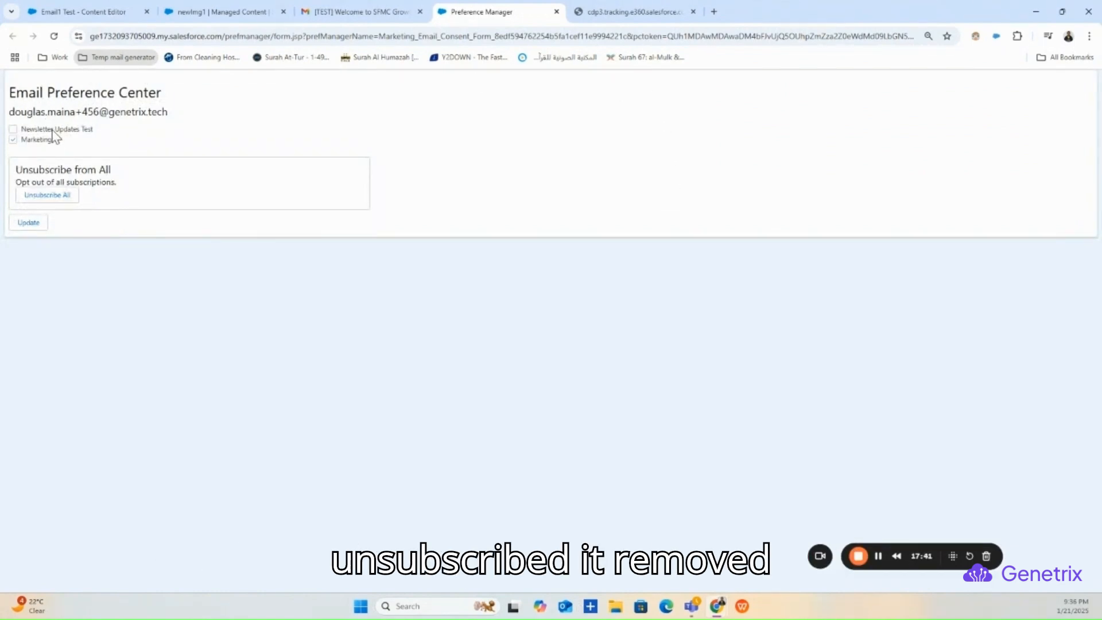
left_click(13, 129)
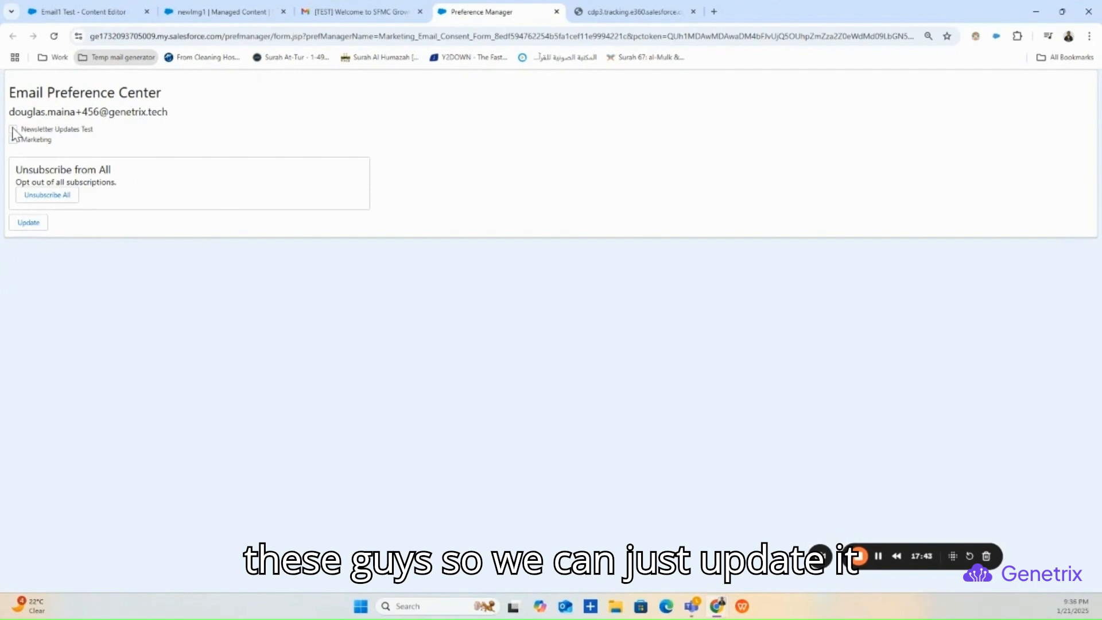
left_click(32, 225)
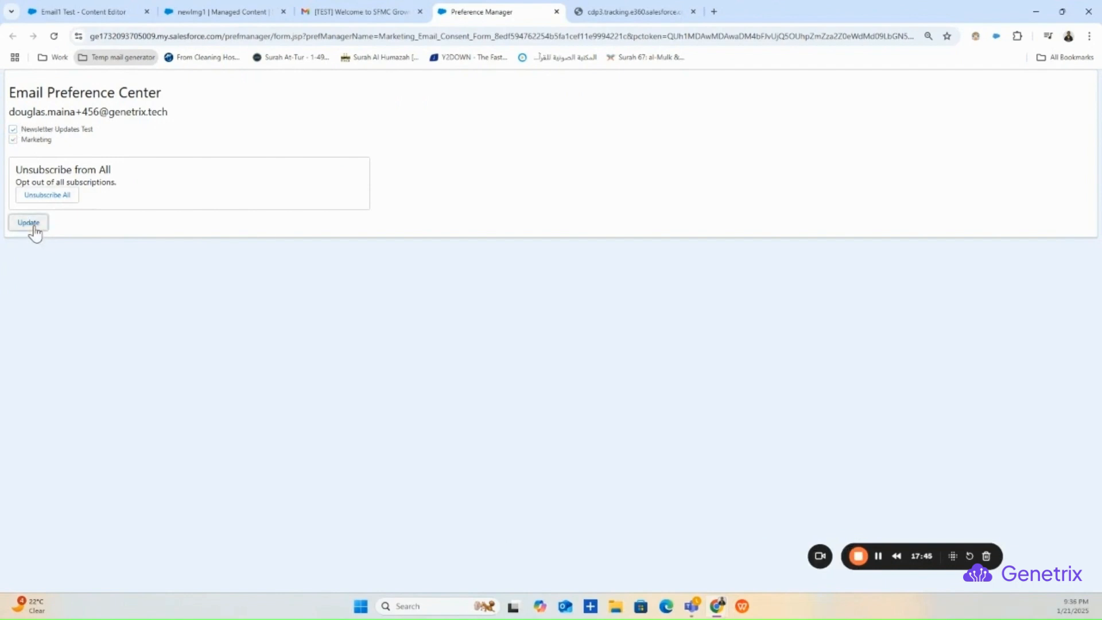
left_click(34, 226)
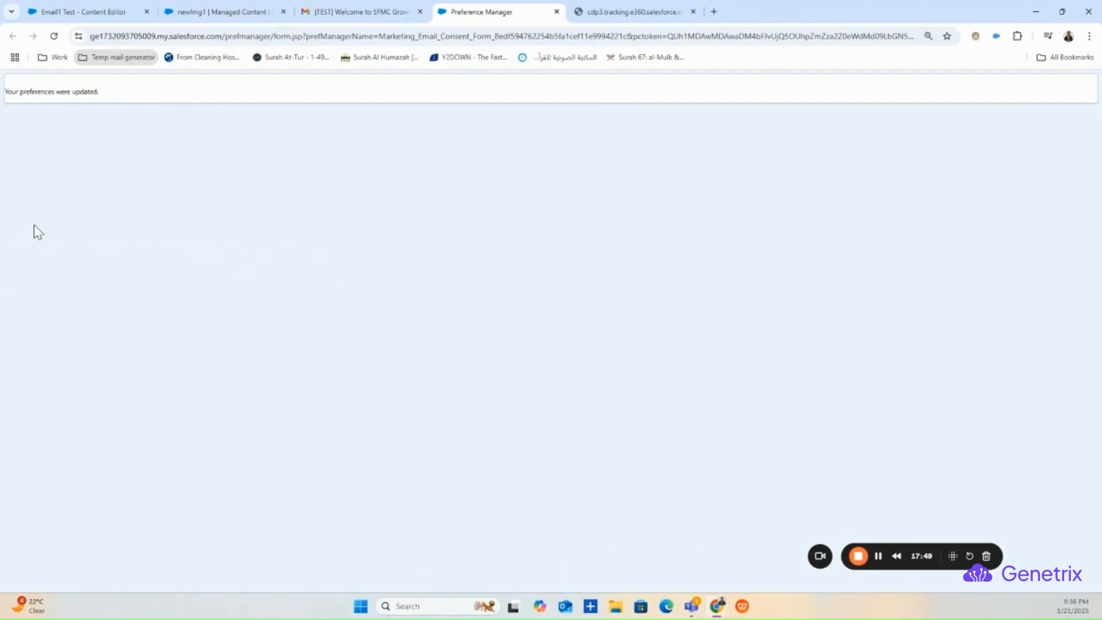
- Close the Email1 Test preview, then go to Consent from the newImg1 tab
left_click(133, 7)
scroll(964, 370, "down", 4)
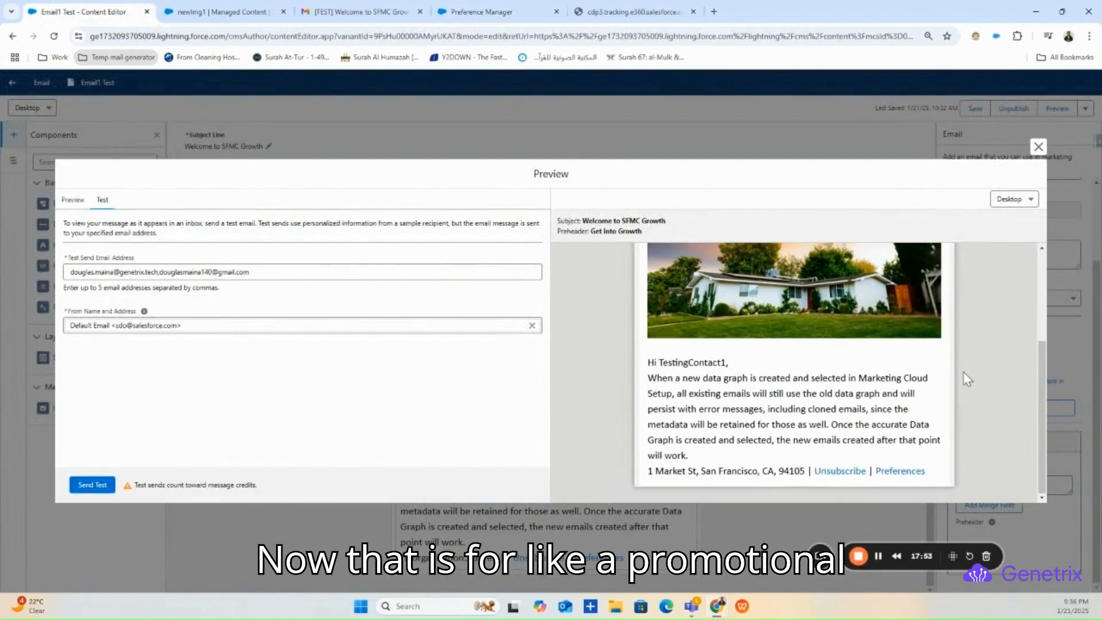
left_click(1037, 148)
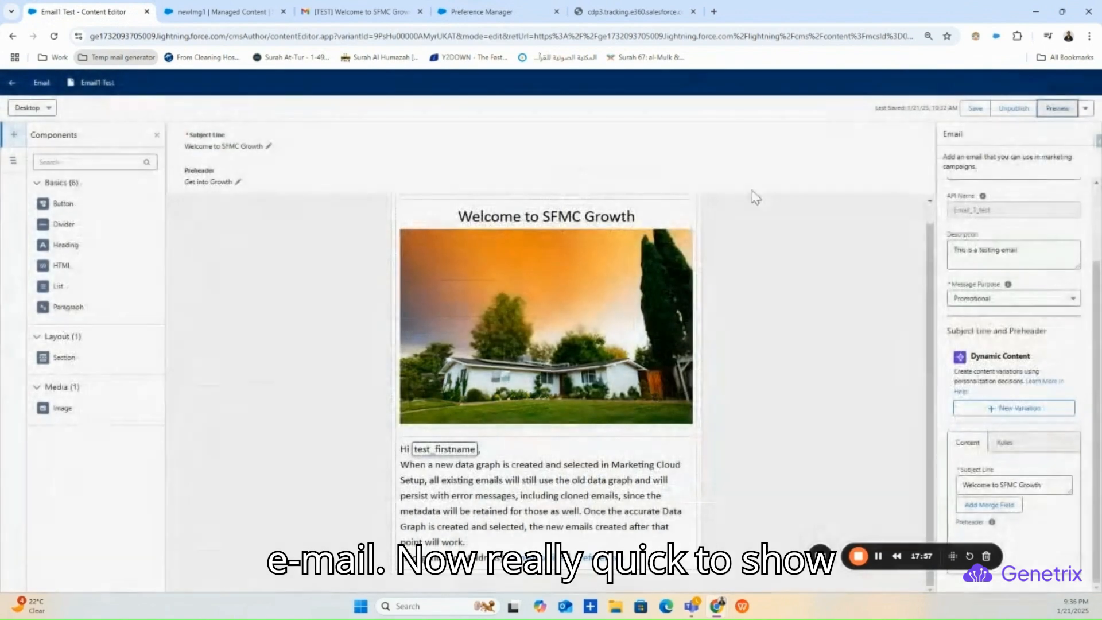
left_click(178, 12)
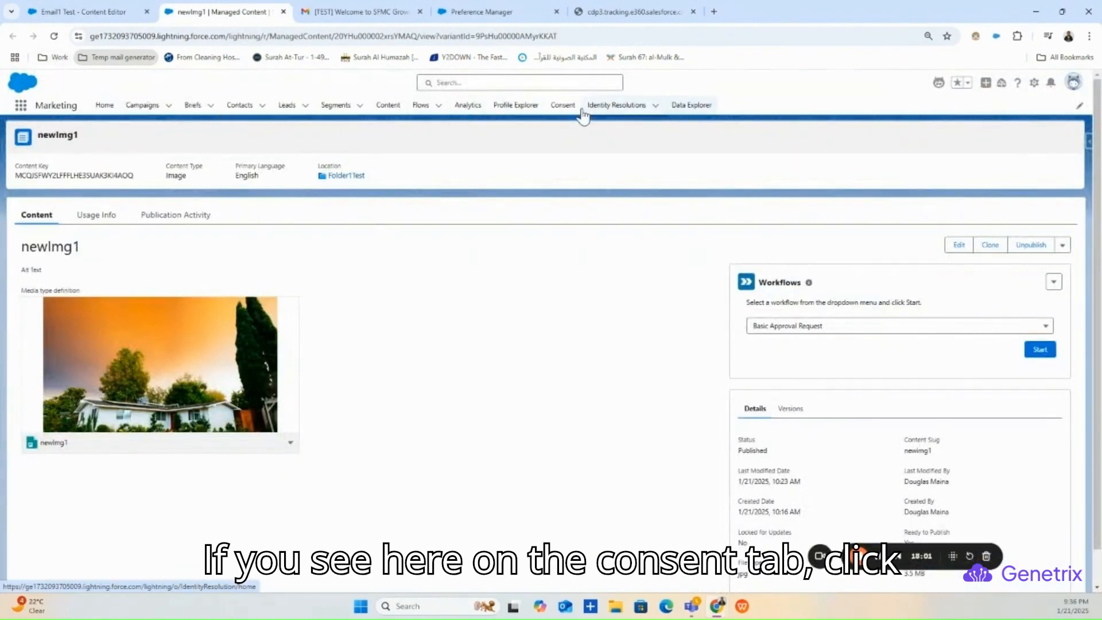
left_click(565, 111)
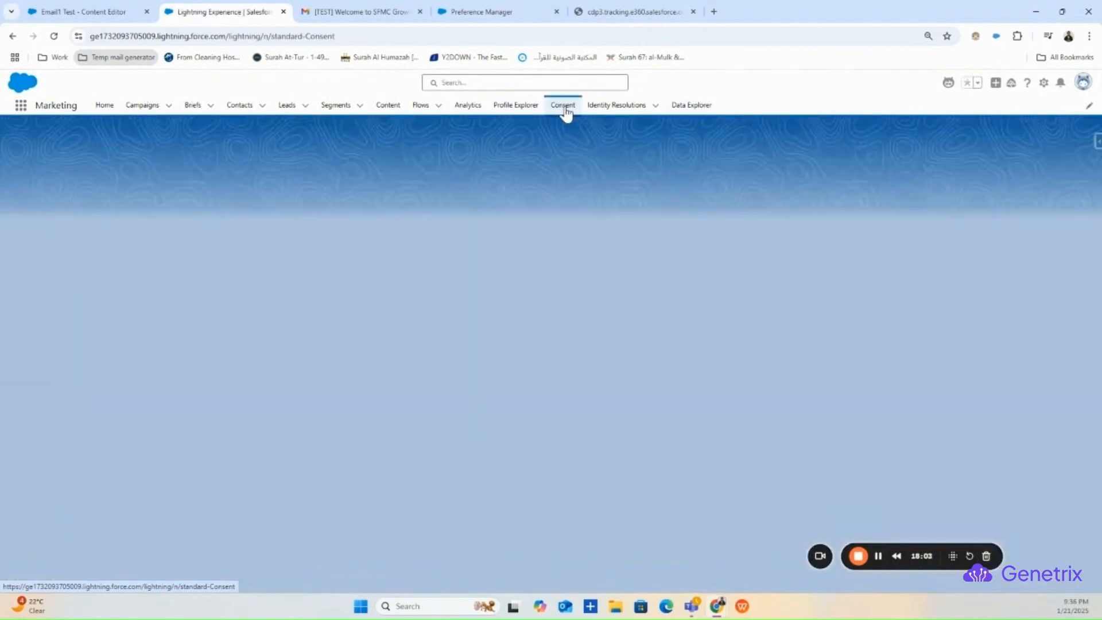
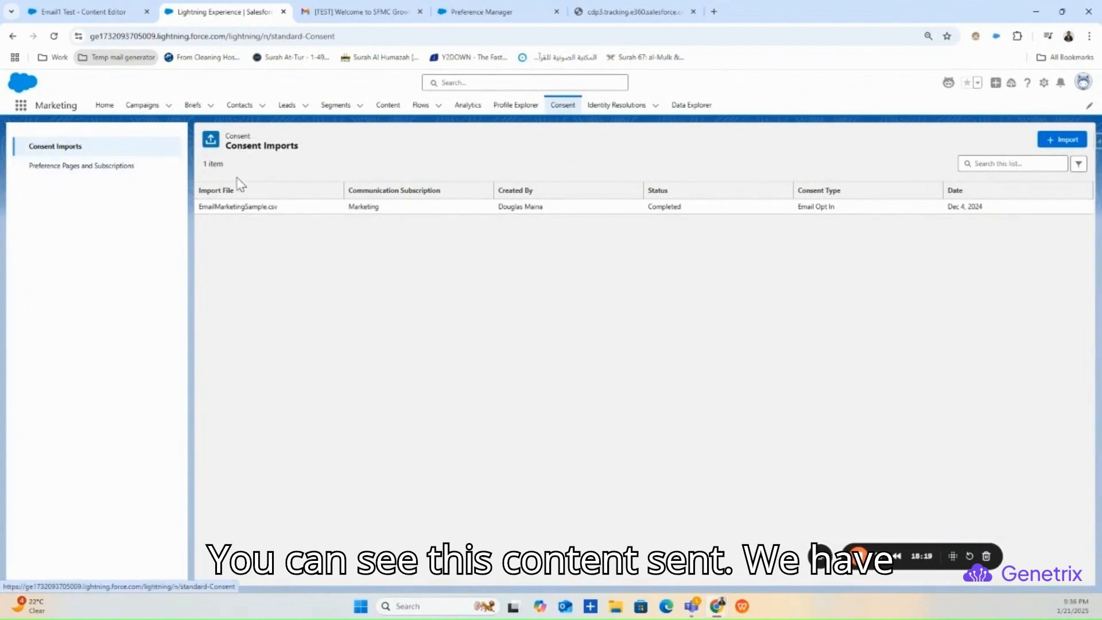
- Review the Test1 Test1 lead's consent records, highlighting its Marketing opted-in entry
left_click(70, 168)
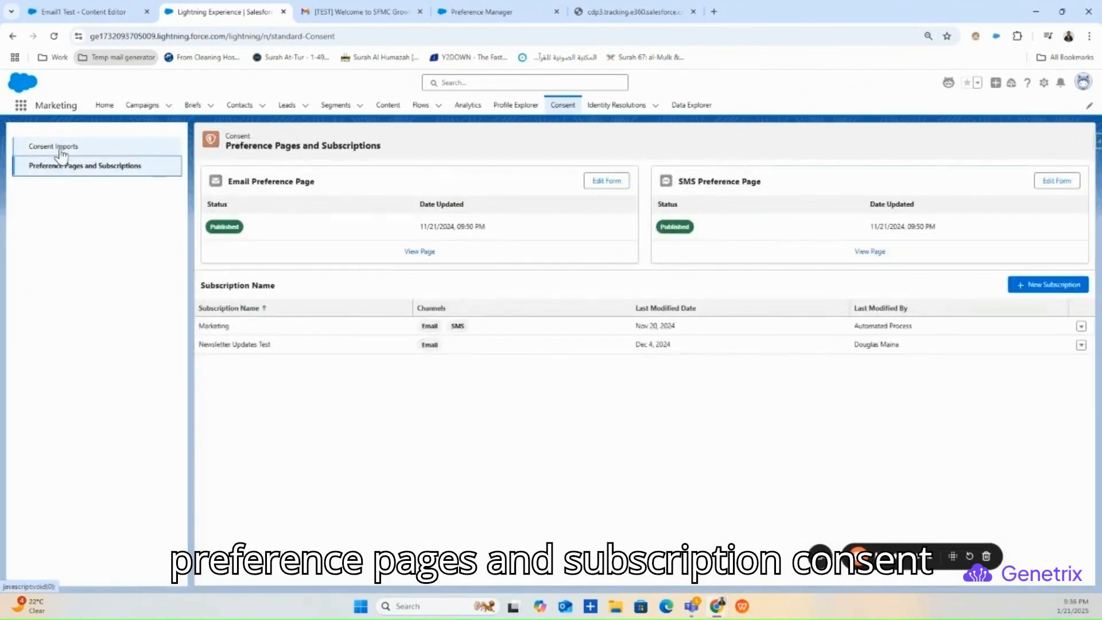
left_click(61, 150)
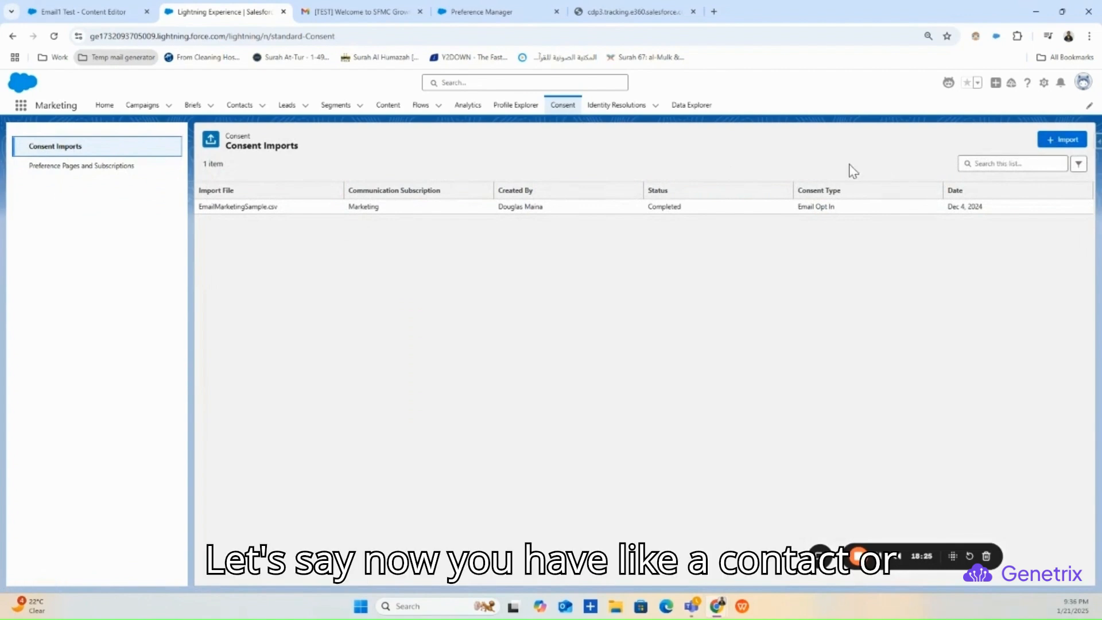
left_click(288, 112)
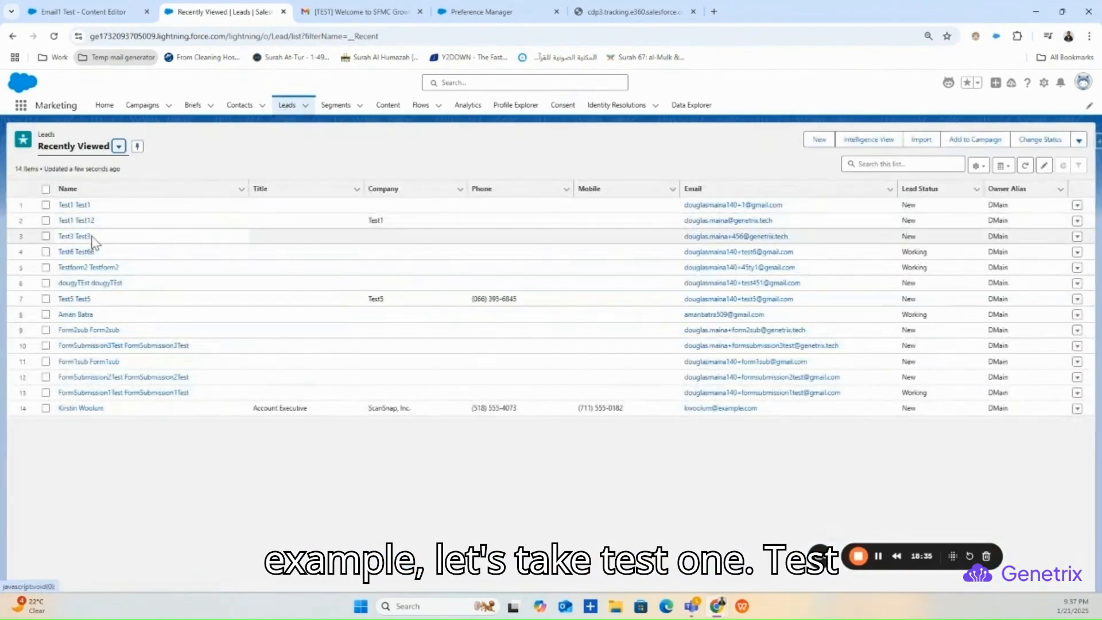
left_click(74, 204)
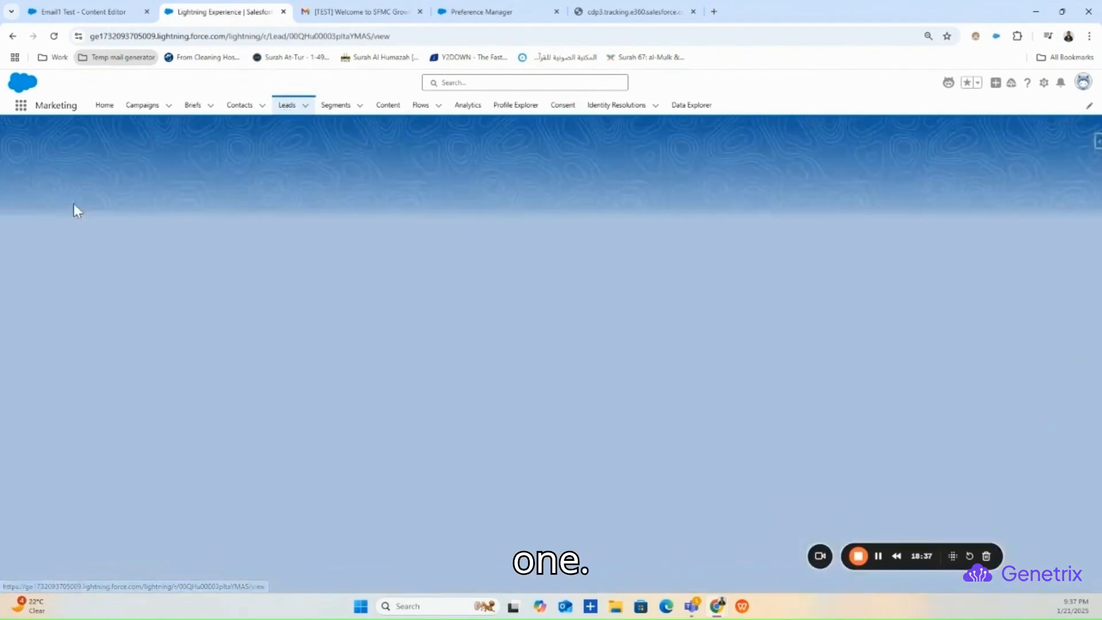
scroll(937, 361, "down", 2)
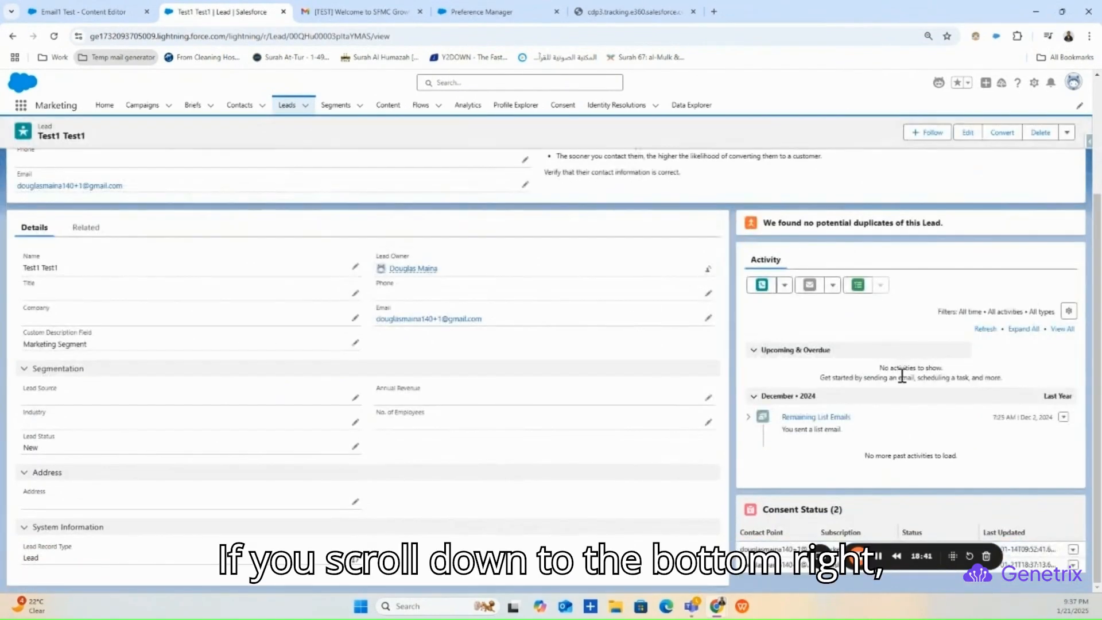
left_click_drag(916, 573, 515, 575)
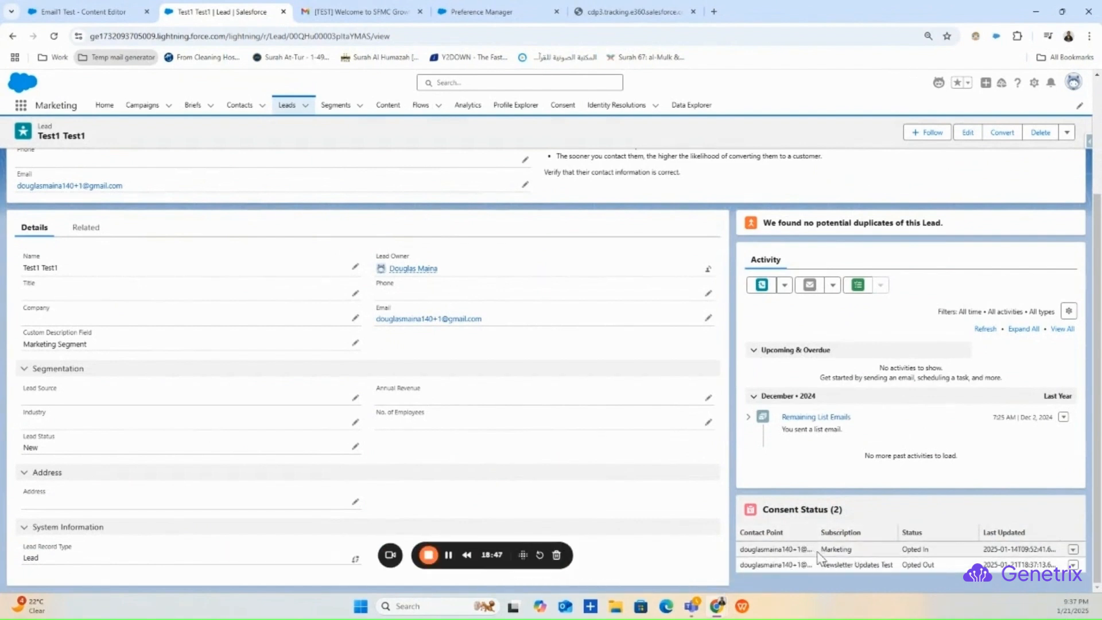
left_click_drag(949, 552, 902, 552)
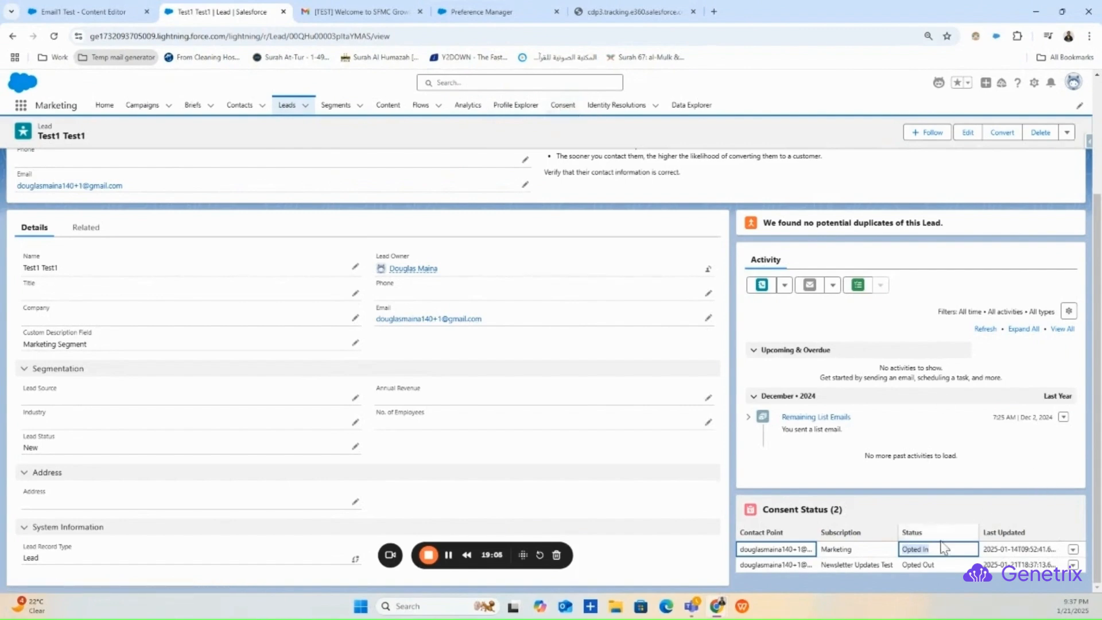
left_click(562, 105)
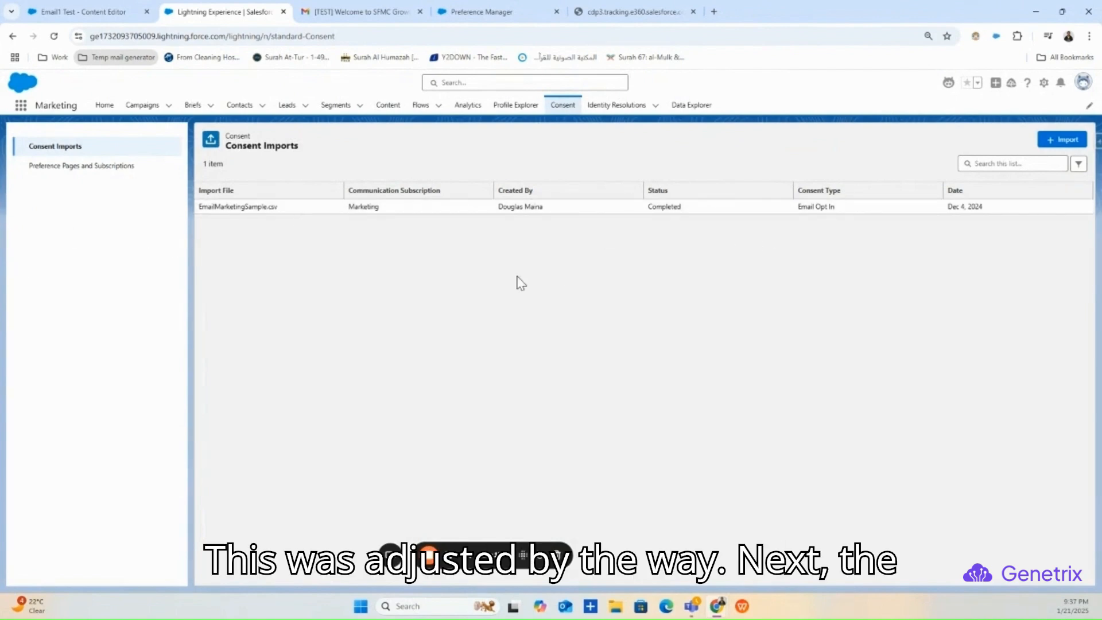
- Add a subscription named testSub3 Newsletter with Email as its only channel and save it
left_click(78, 172)
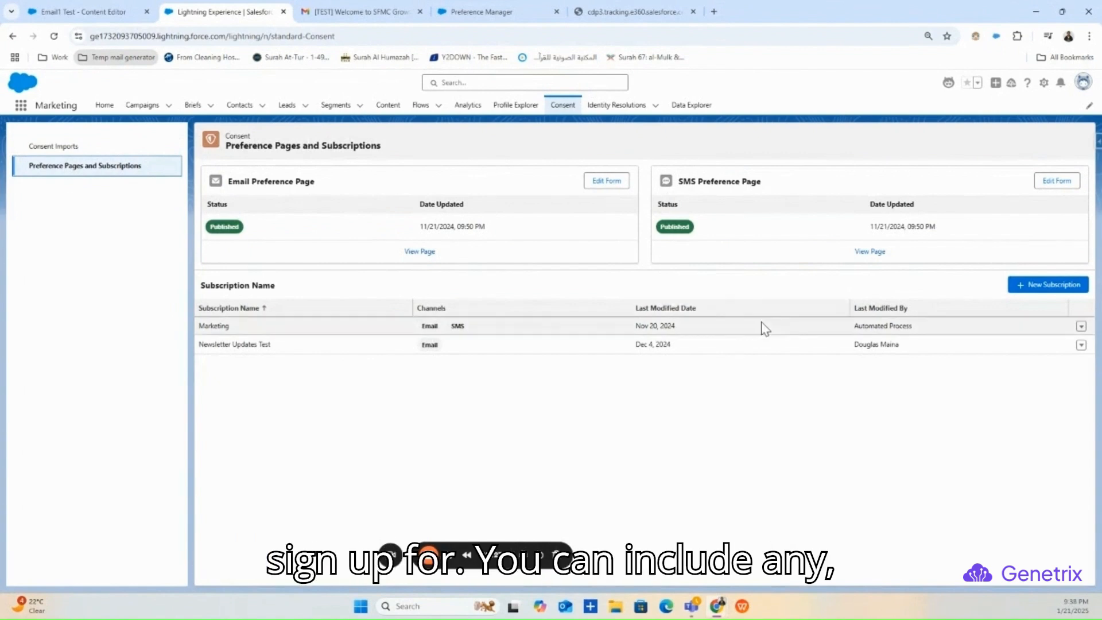
left_click(1041, 289)
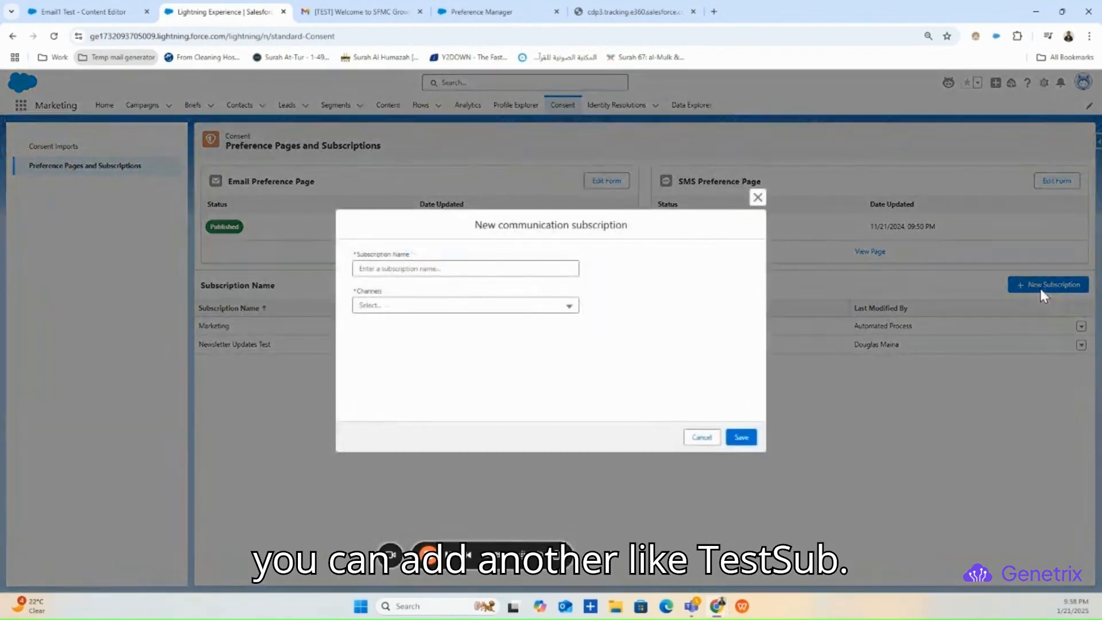
left_click(528, 267)
type("testSub")
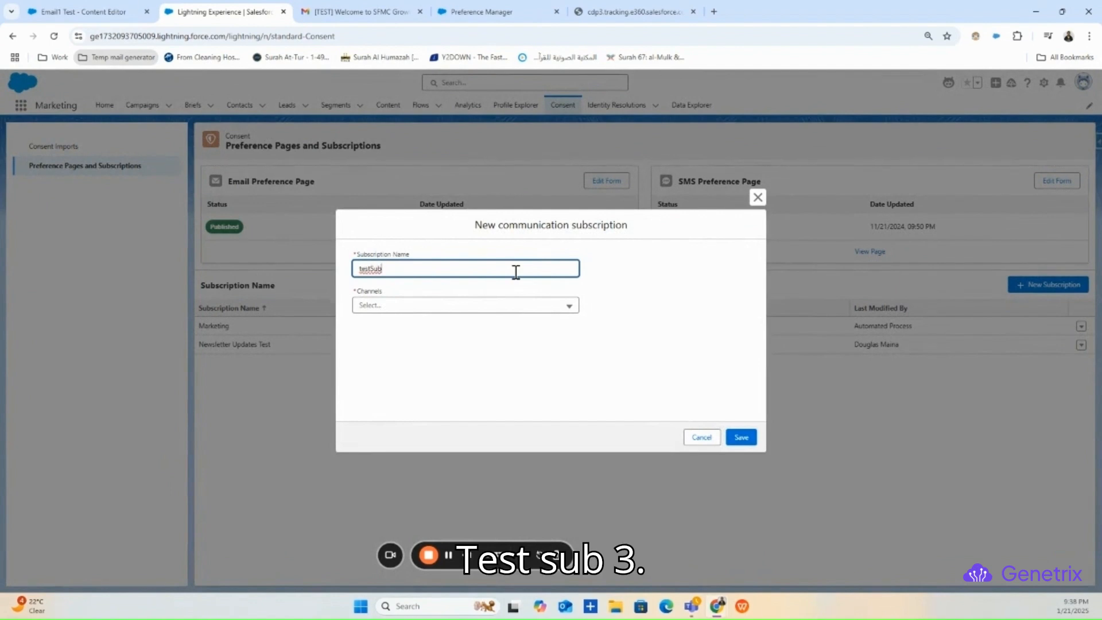
type("3 N")
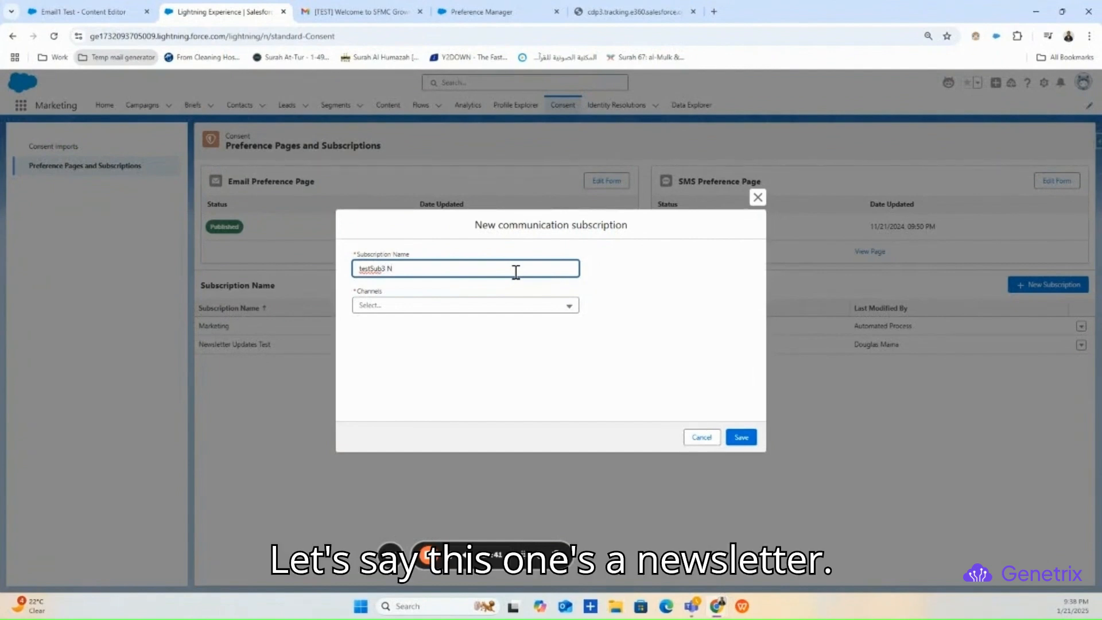
type("ewse")
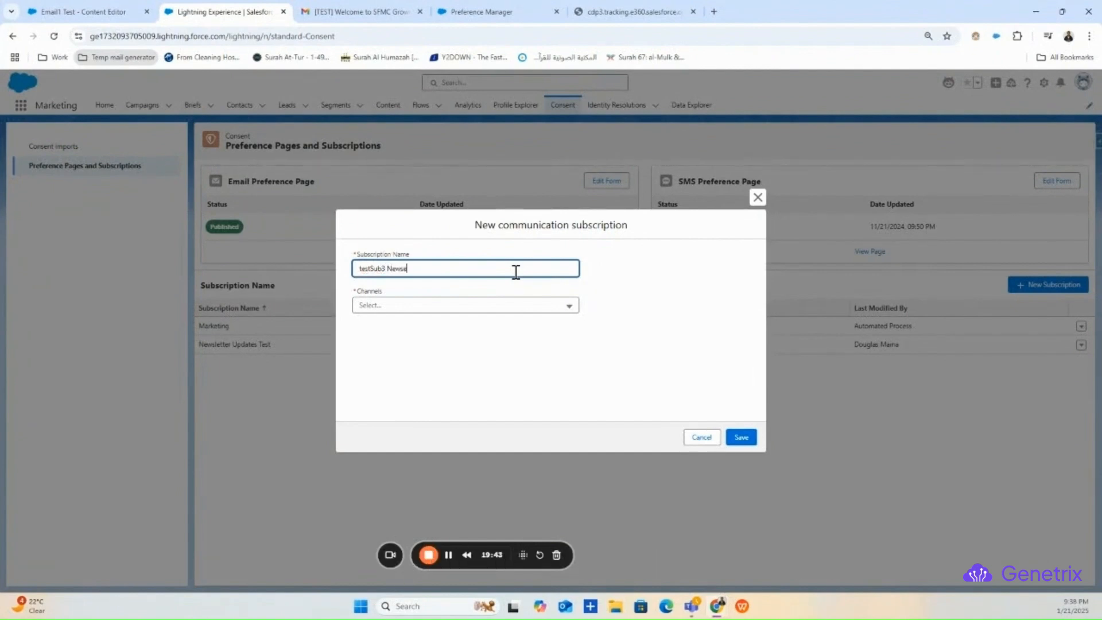
type("l")
key("BackSpace")
left_click(463, 309)
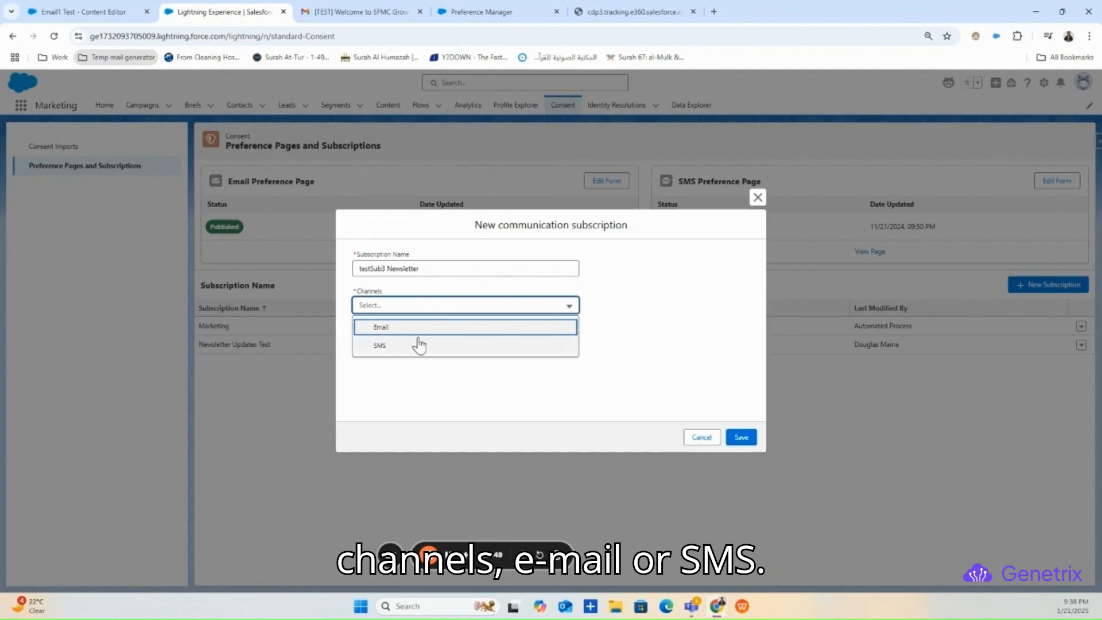
left_click(381, 346)
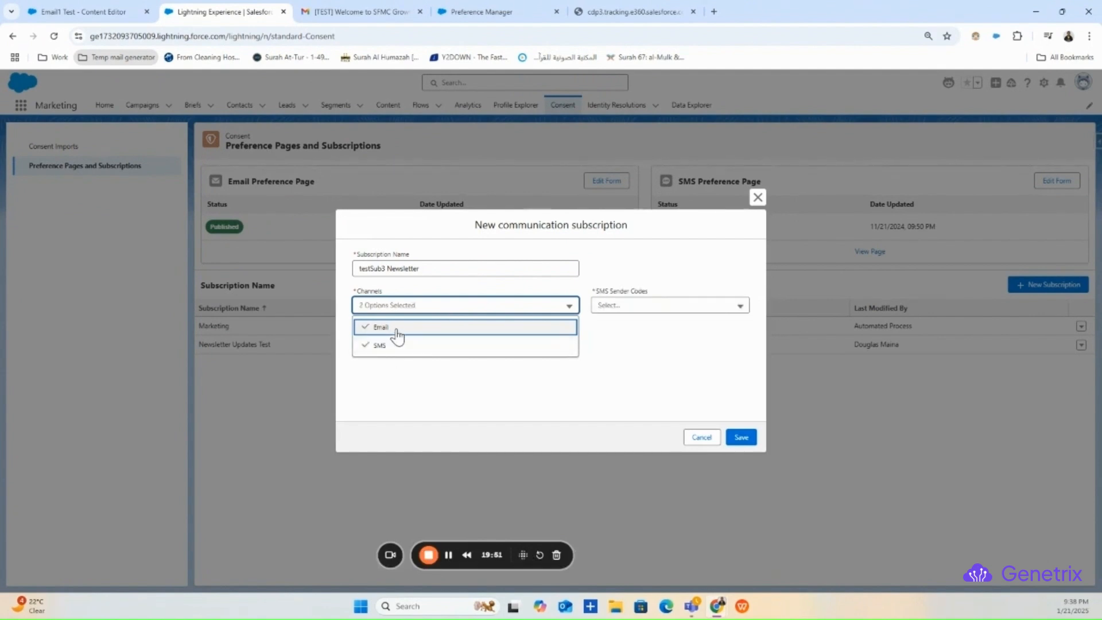
left_click(397, 344)
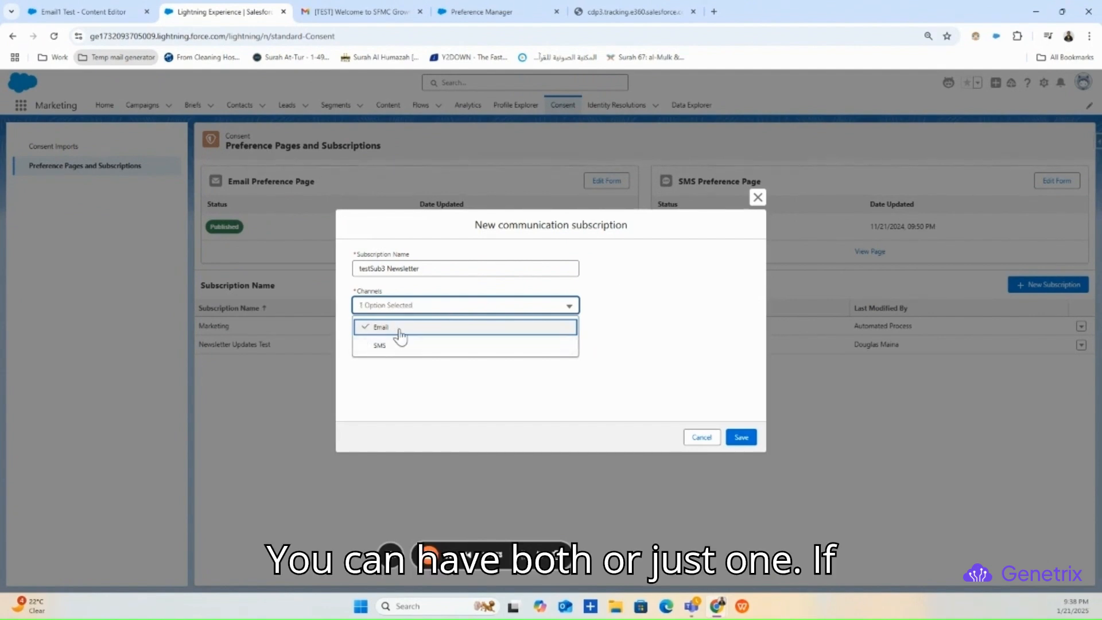
left_click(744, 436)
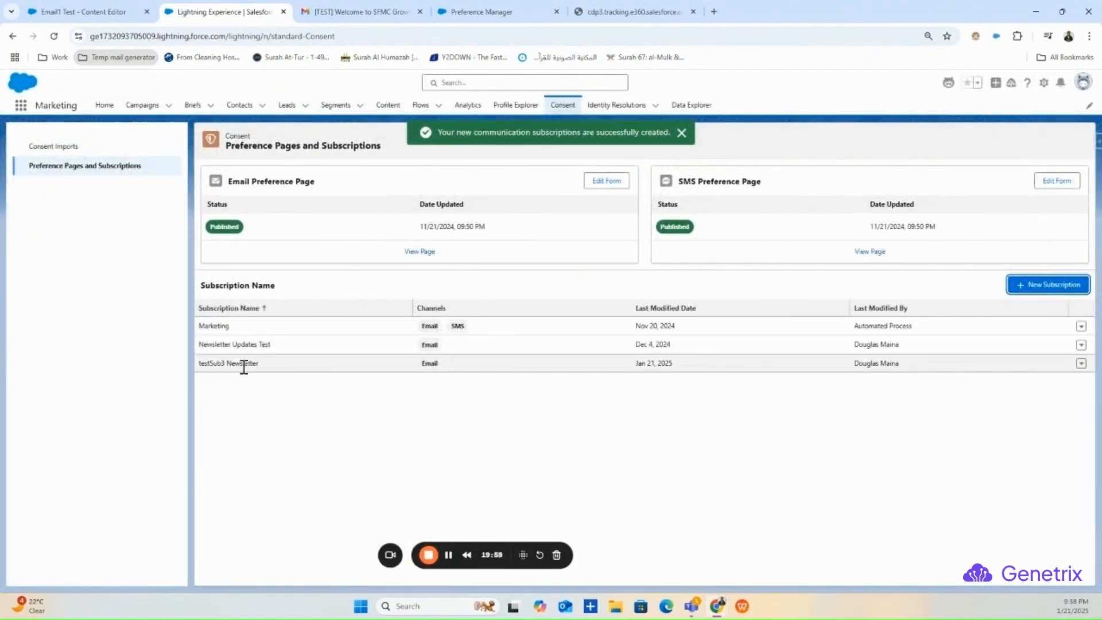
- Open the recipient's preference center from the Gmail test email and compare it with the subscriptions list
left_click(360, 11)
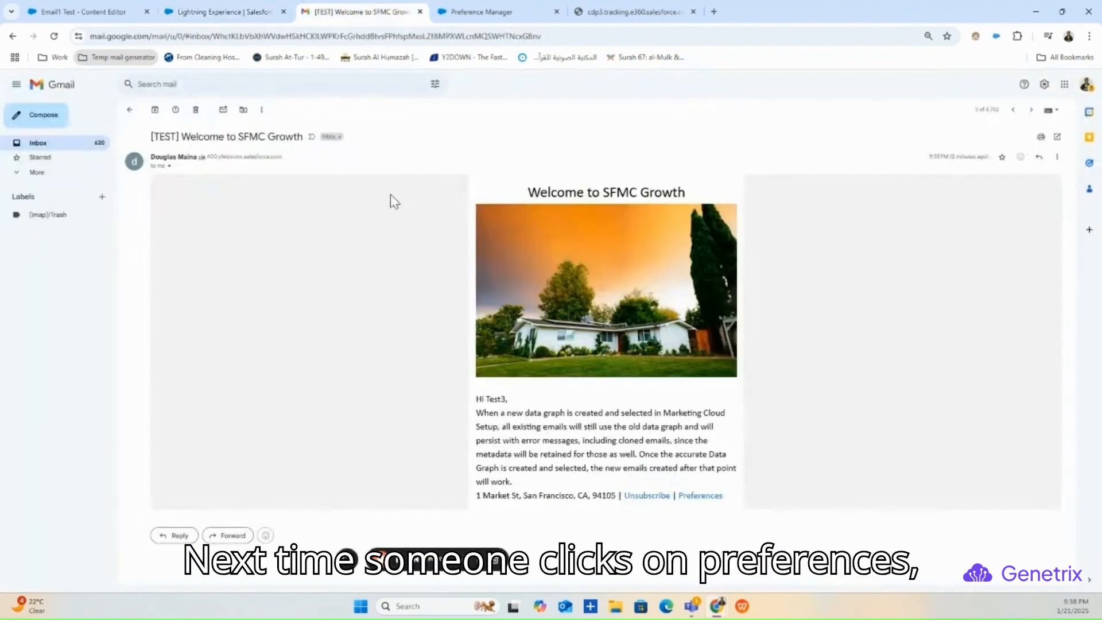
left_click(691, 497)
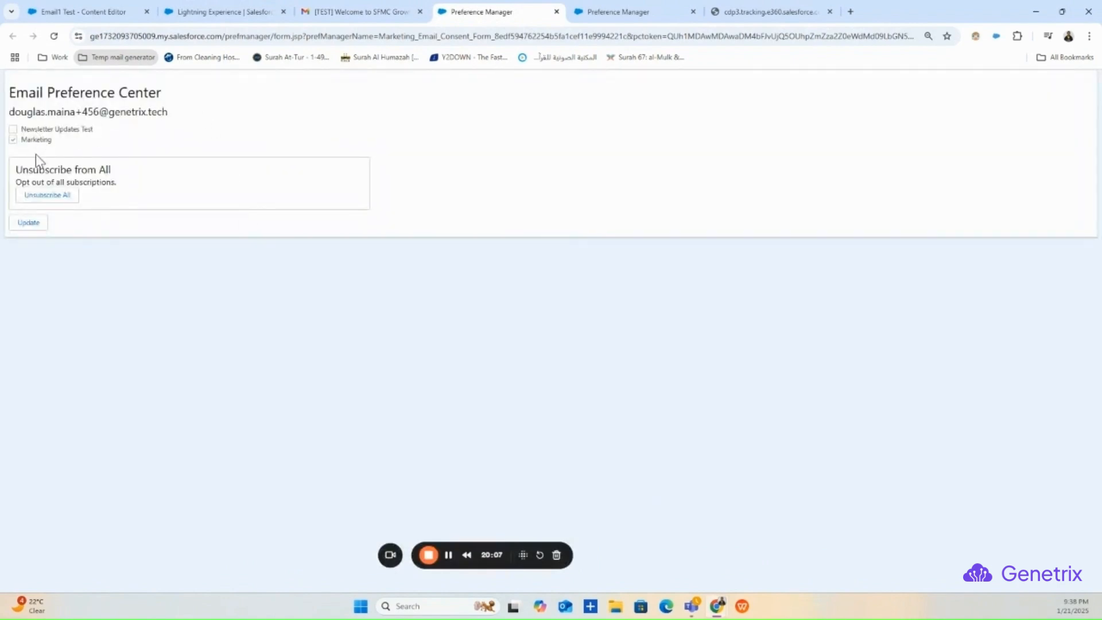
left_click(253, 11)
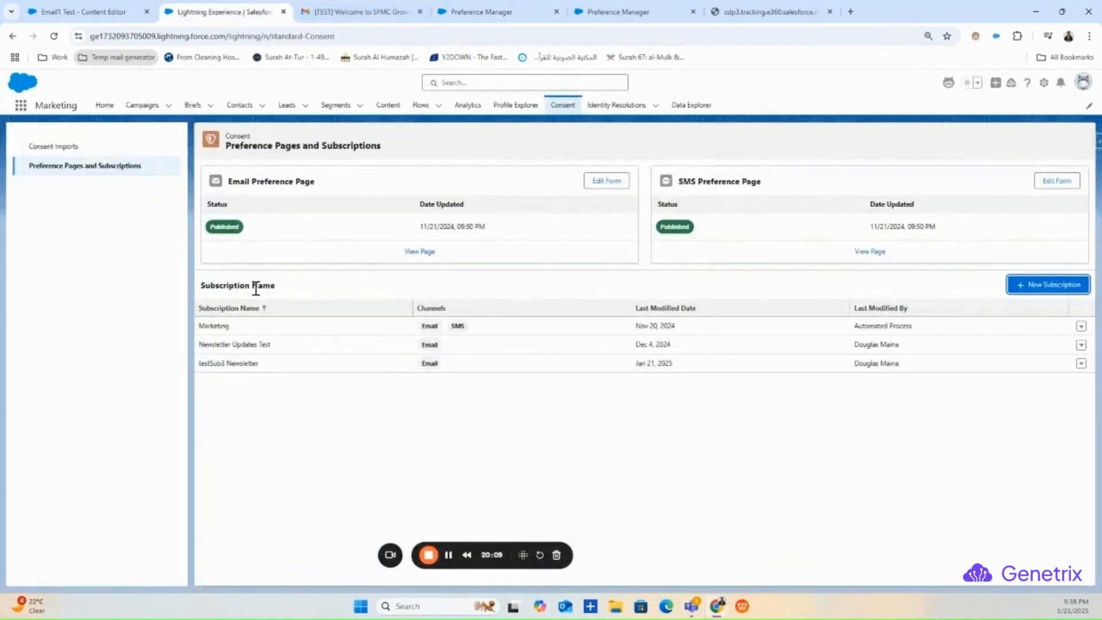
left_click_drag(261, 362, 185, 371)
- Opt in to Newsletter Updates Test, then bring up testSub3 Newsletter's row actions
left_click(475, 9)
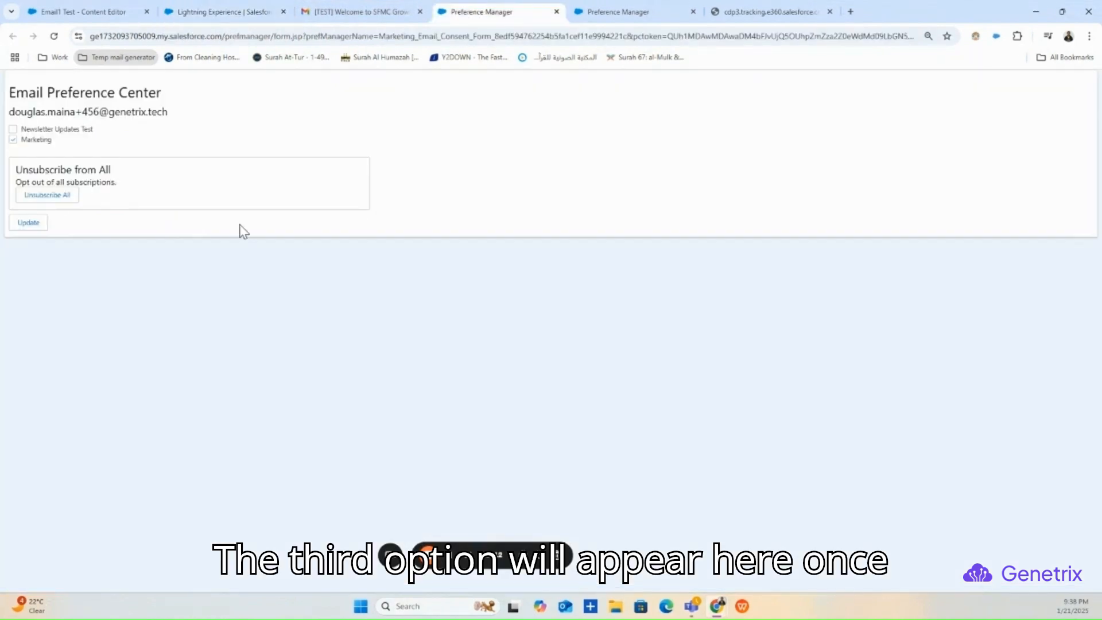
left_click(13, 130)
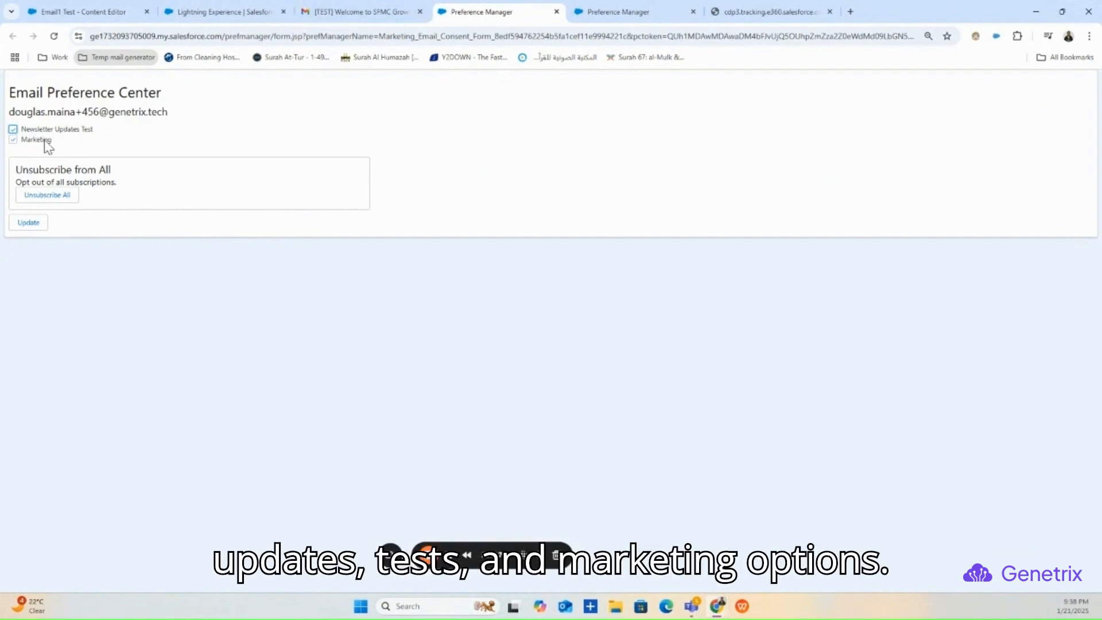
left_click(177, 12)
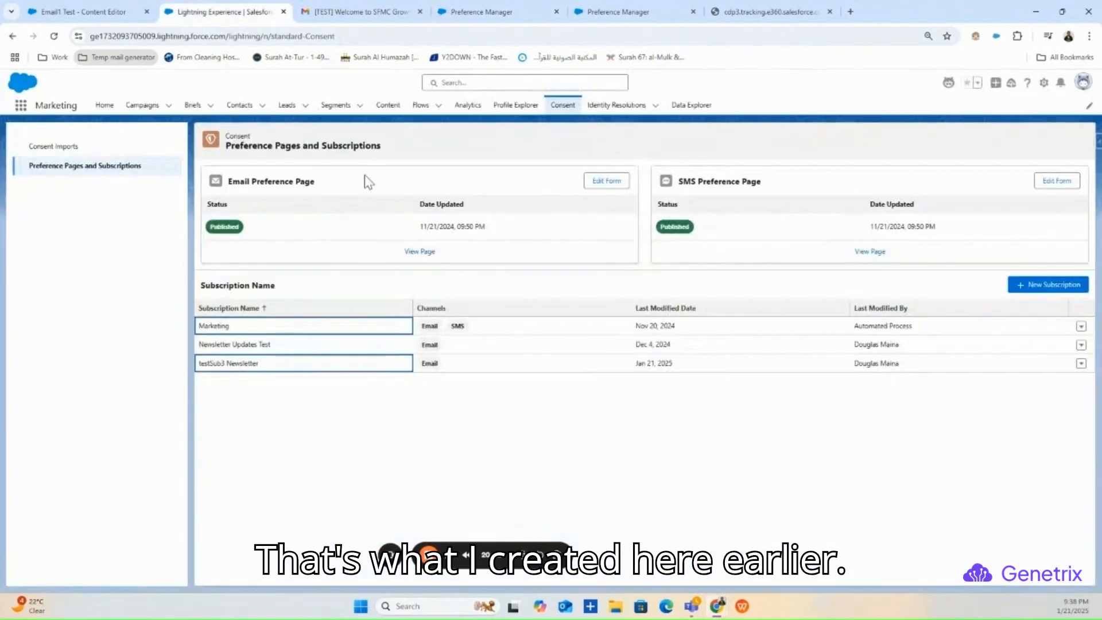
left_click(1081, 364)
- Delete testSub3 Newsletter with confirmation and go back to the Email1 Test - Content Editor tab
left_click(1057, 348)
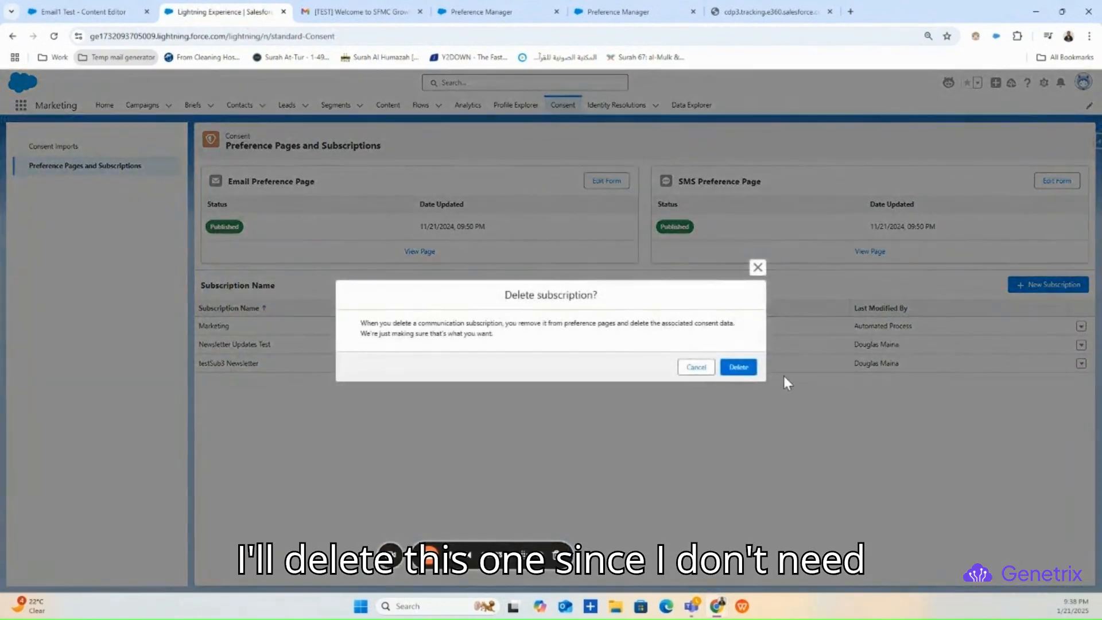
left_click(745, 368)
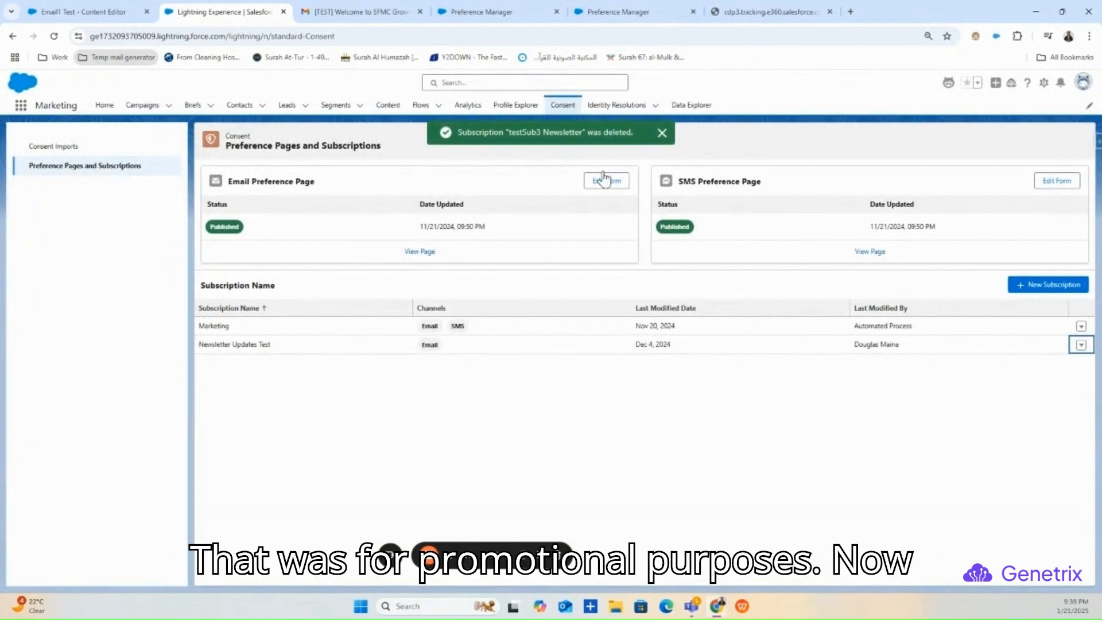
left_click(95, 12)
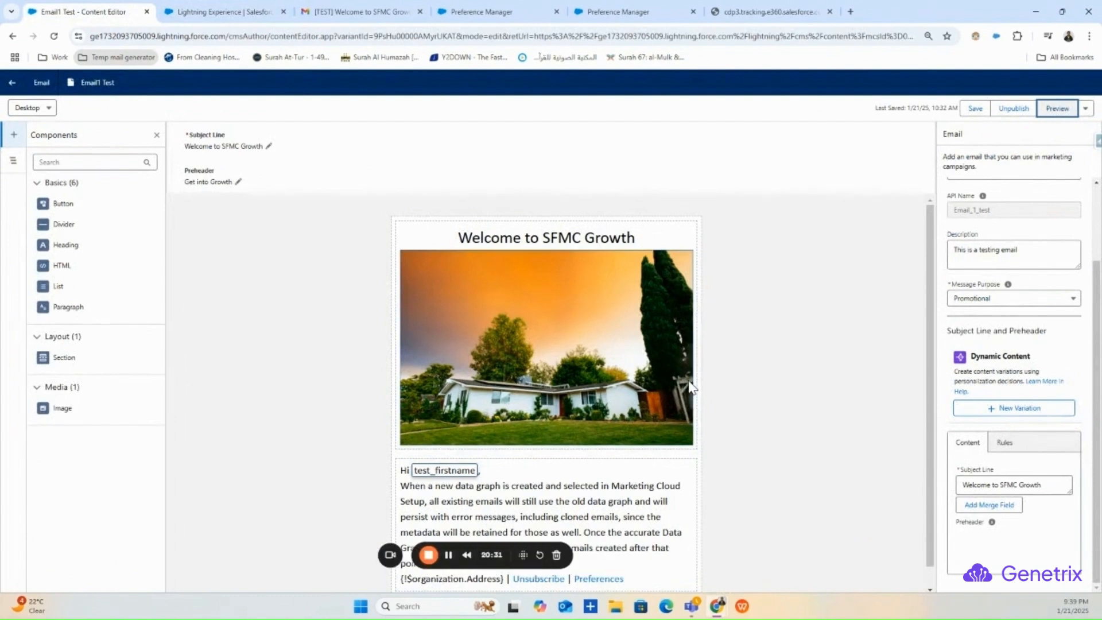
- Leave Email1 Test for the content list and create a new Email item via Add > Content
left_click(1085, 108)
left_click(329, 199)
left_click(11, 82)
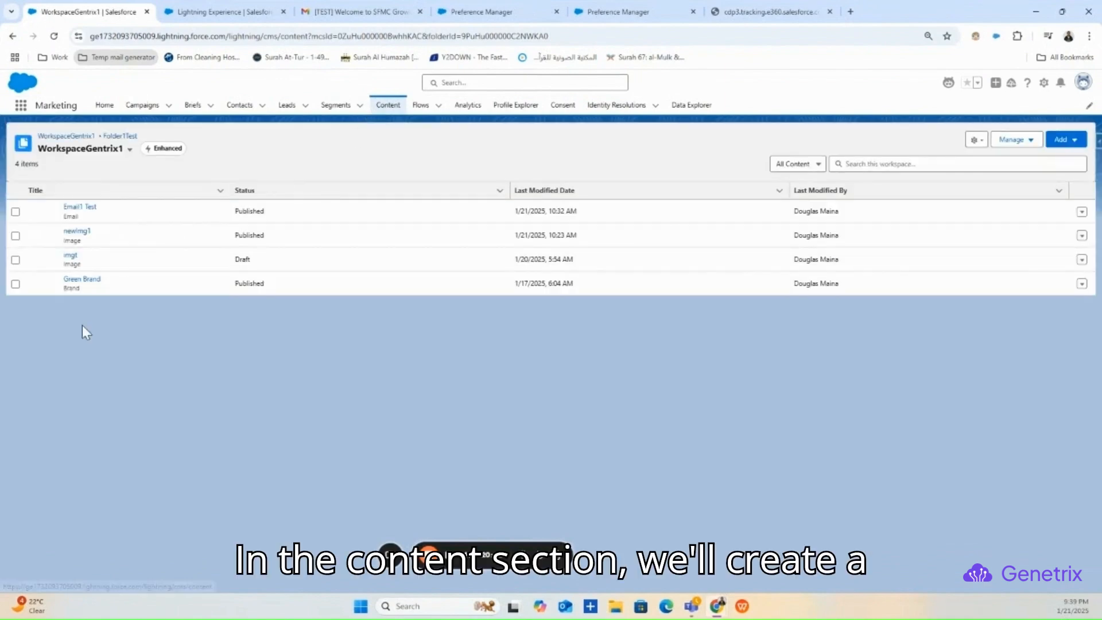
left_click(1060, 139)
left_click(1062, 163)
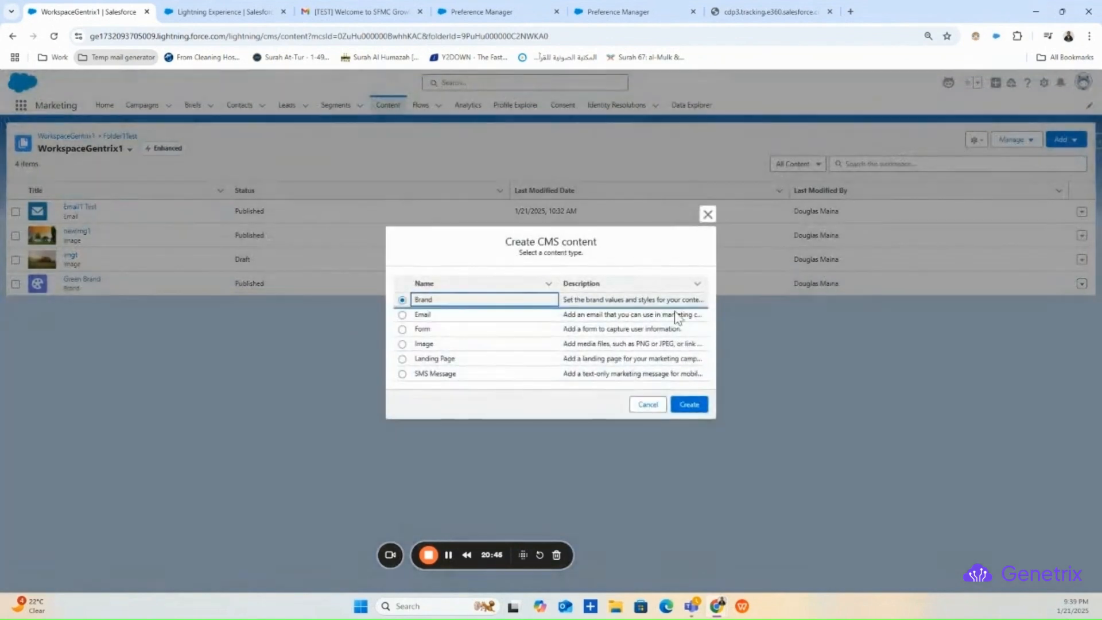
left_click(403, 315)
left_click(691, 404)
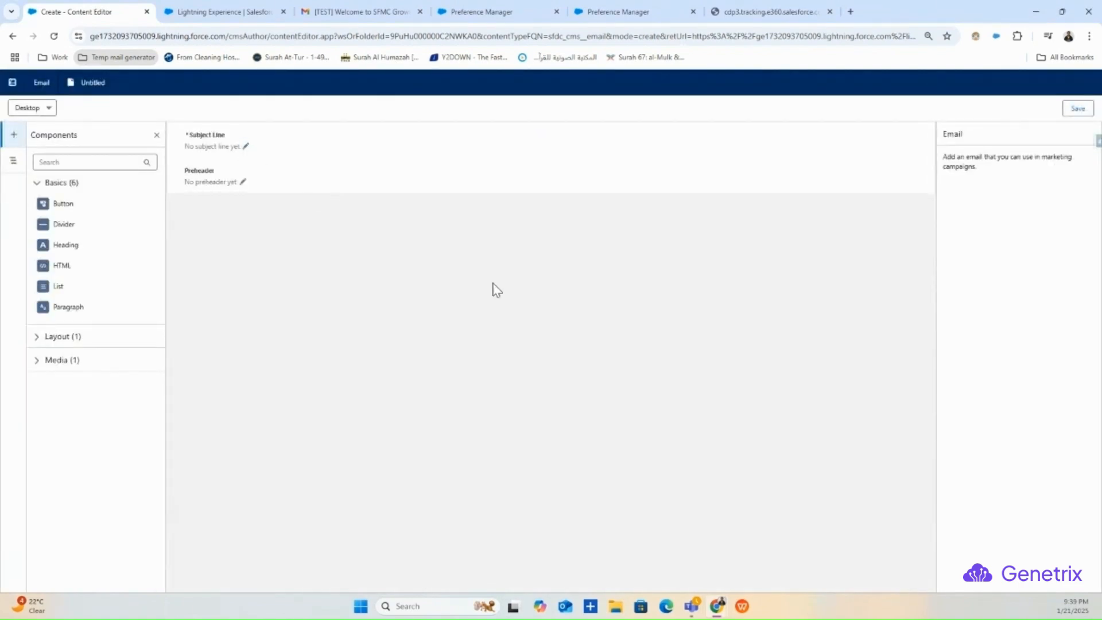
- Title the email 'Transactional EMail' with API name trans_1 and Transactional message purpose
left_click(959, 267)
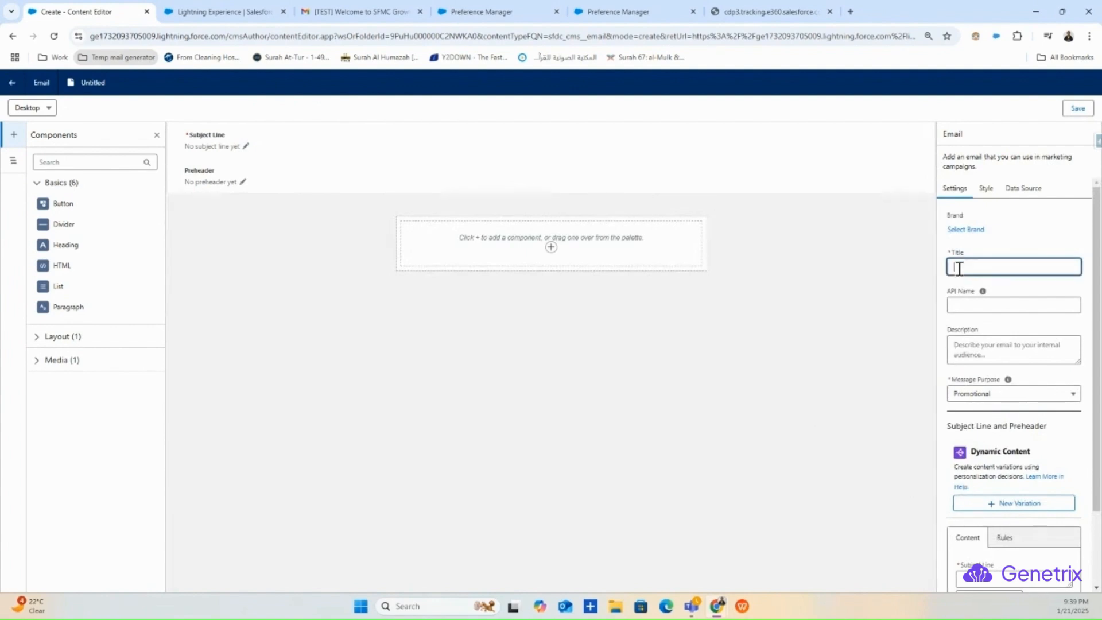
type("TRans")
type("ansactional ")
type("EMail")
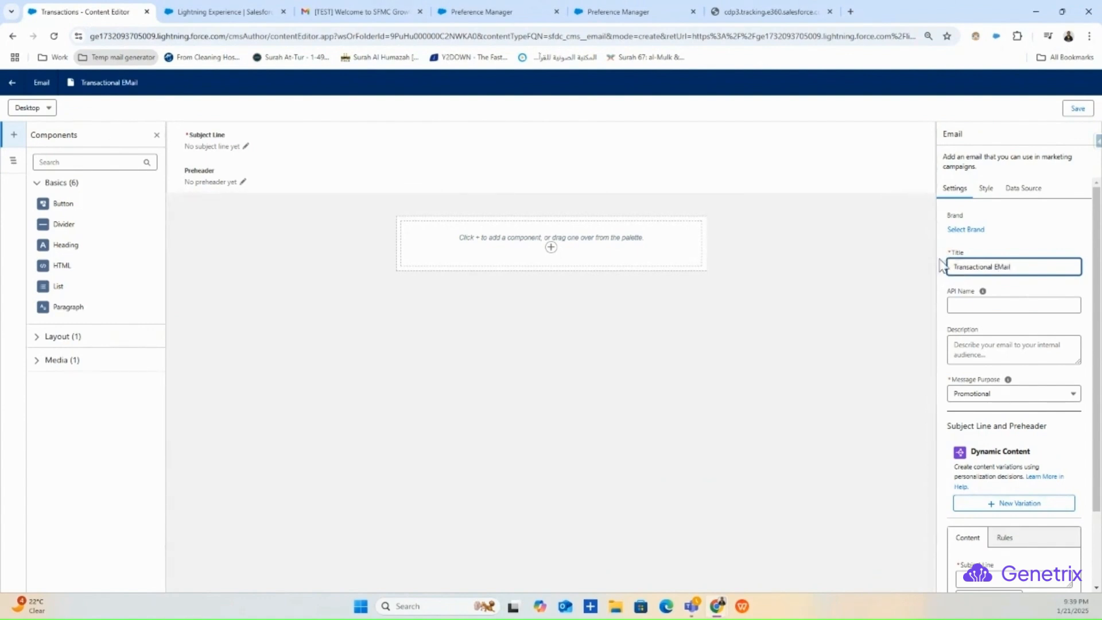
left_click(984, 304)
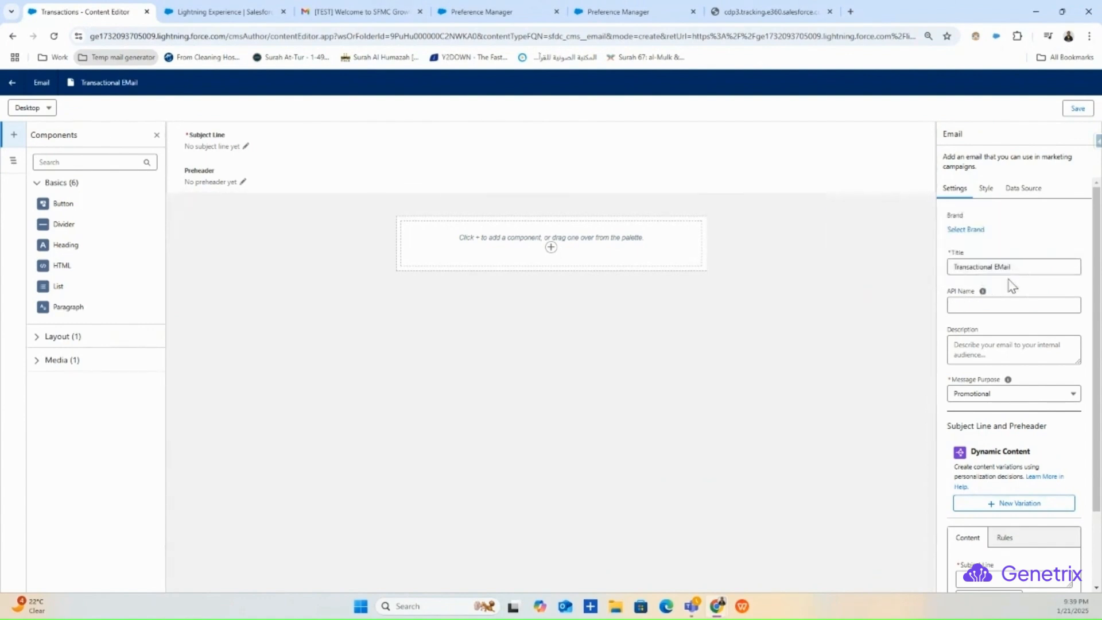
type("tran")
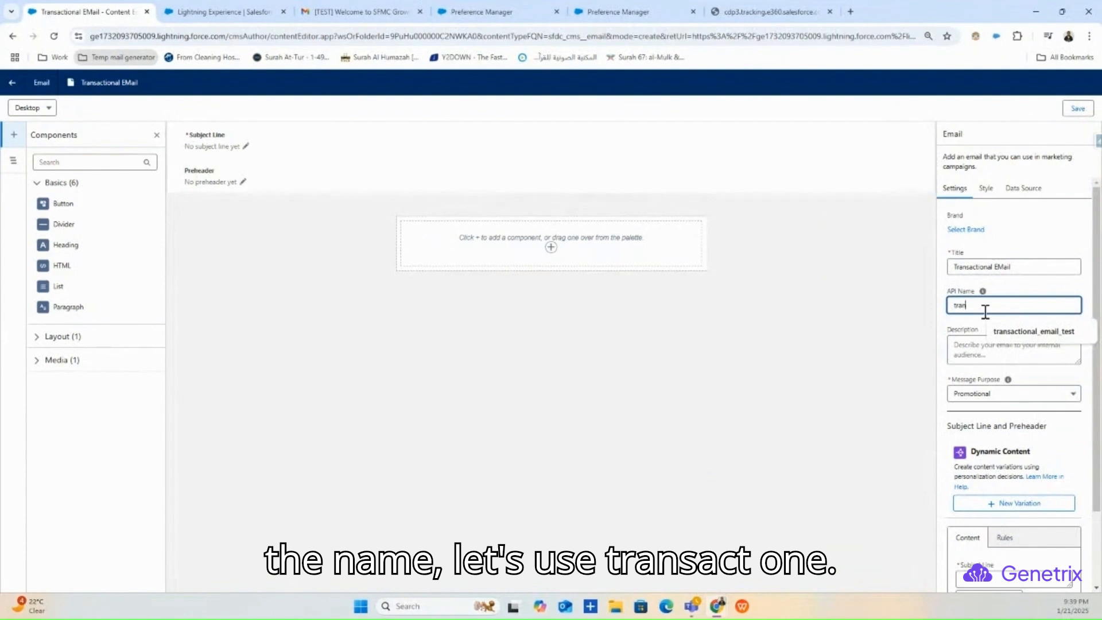
type("s_")
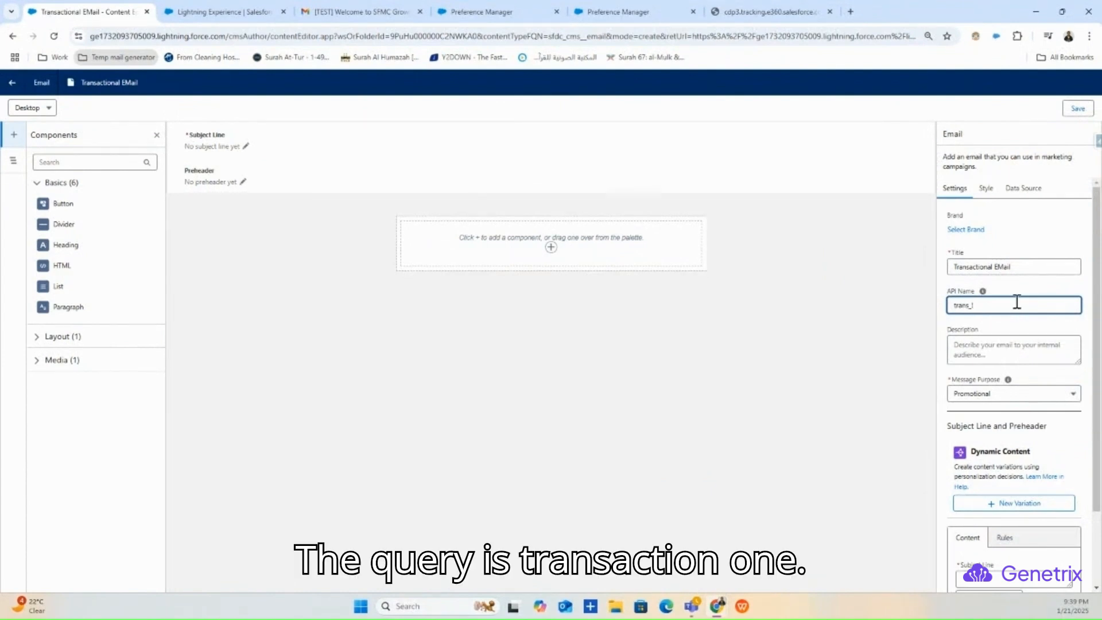
type("1")
left_click(1022, 327)
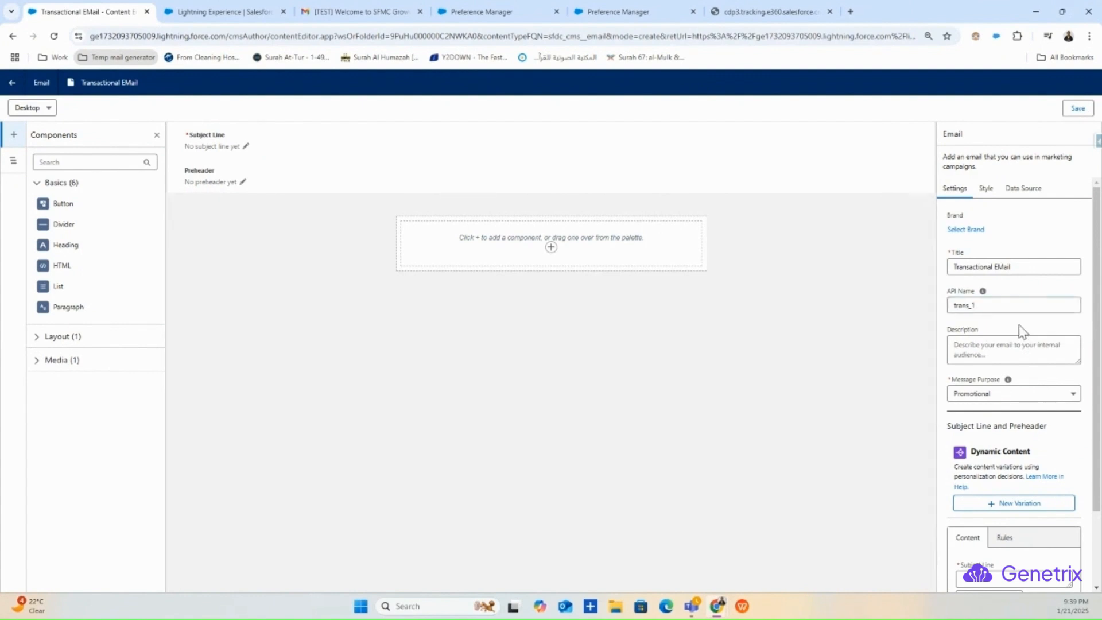
scroll(1011, 379, "down", 2)
left_click(1012, 304)
left_click(985, 341)
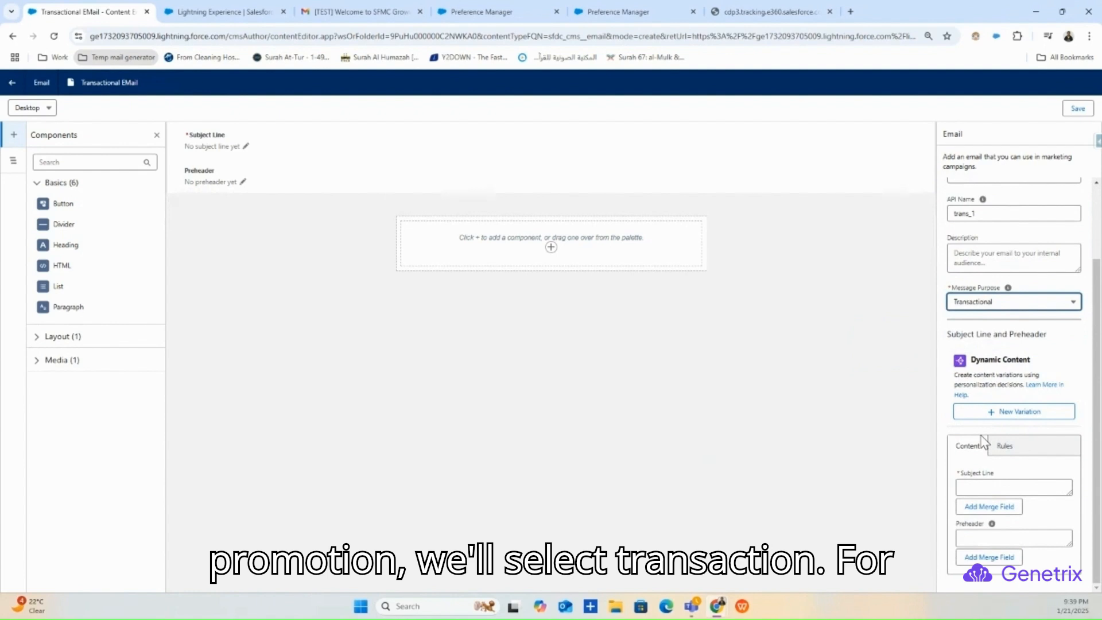
scroll(984, 440, "up", 1)
- Set the subject line 'Welcome to Transactional' and preheader 'Trans Welcome'
left_click(992, 544)
type("Welcome to Transactional")
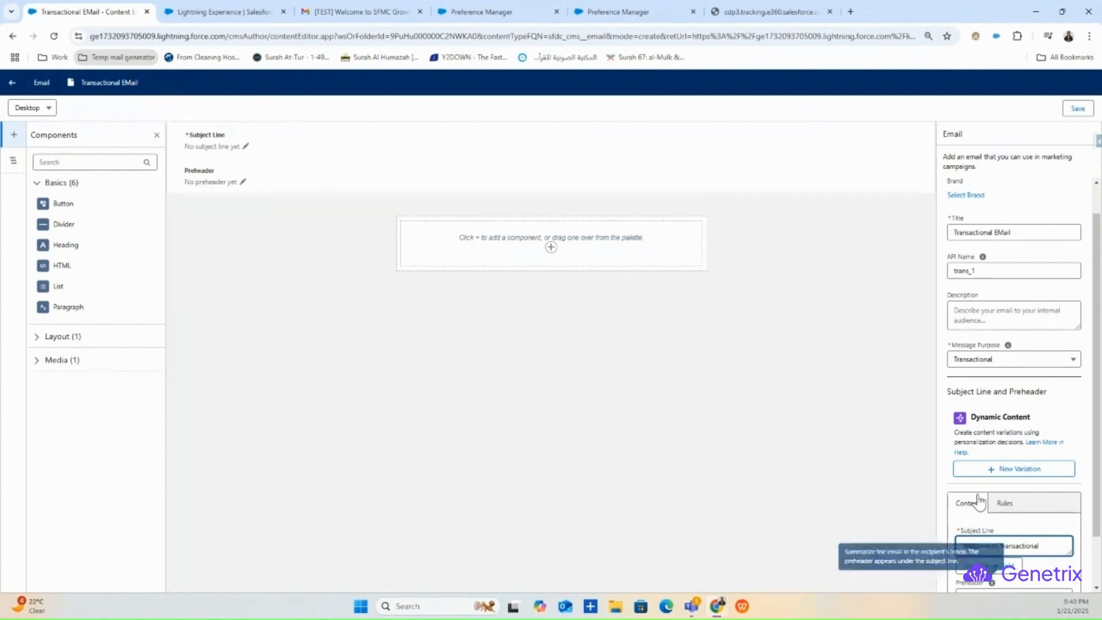
scroll(998, 516, "down", 1)
left_click(1015, 540)
type("tran")
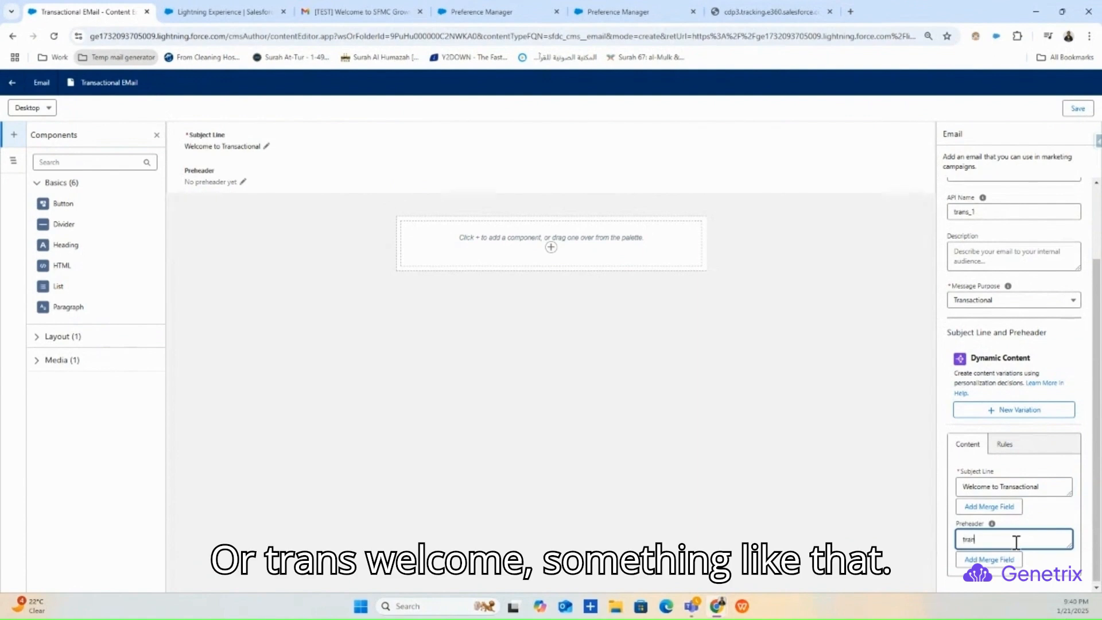
type("s WElcome")
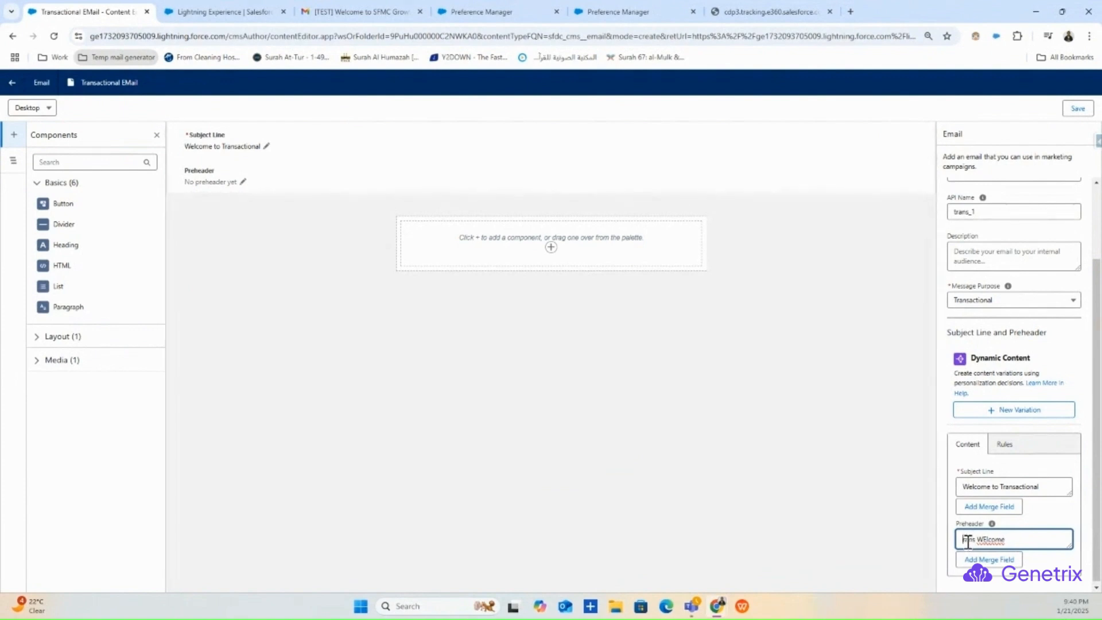
key("Delete")
type("Te")
left_click(1043, 561)
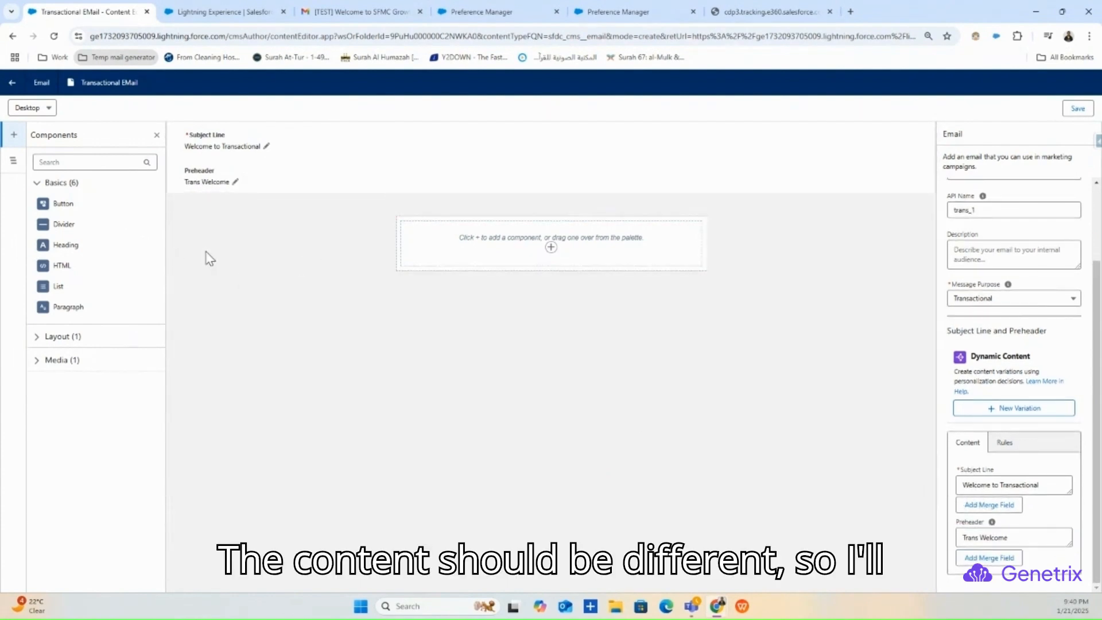
- Add a Paragraph block with the pasted data-graph text, styled Custom with Large font size
left_click_drag(54, 304, 525, 228)
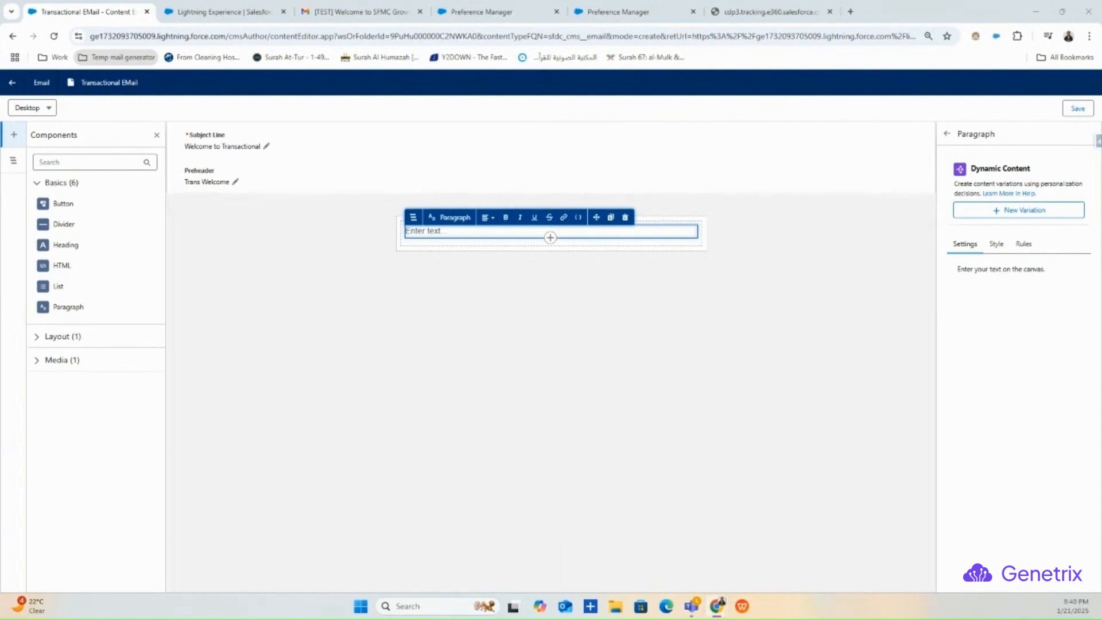
left_click(450, 238)
type("When a new data graph is created and selected in Marketing Cloud Setup, all existing emails will still use the old data graph and will persist with error messages, including cloned emails, since the metadata will be retained for those as well. Once the accurate Data Graph is created and selected, the new emails created after that point will work.")
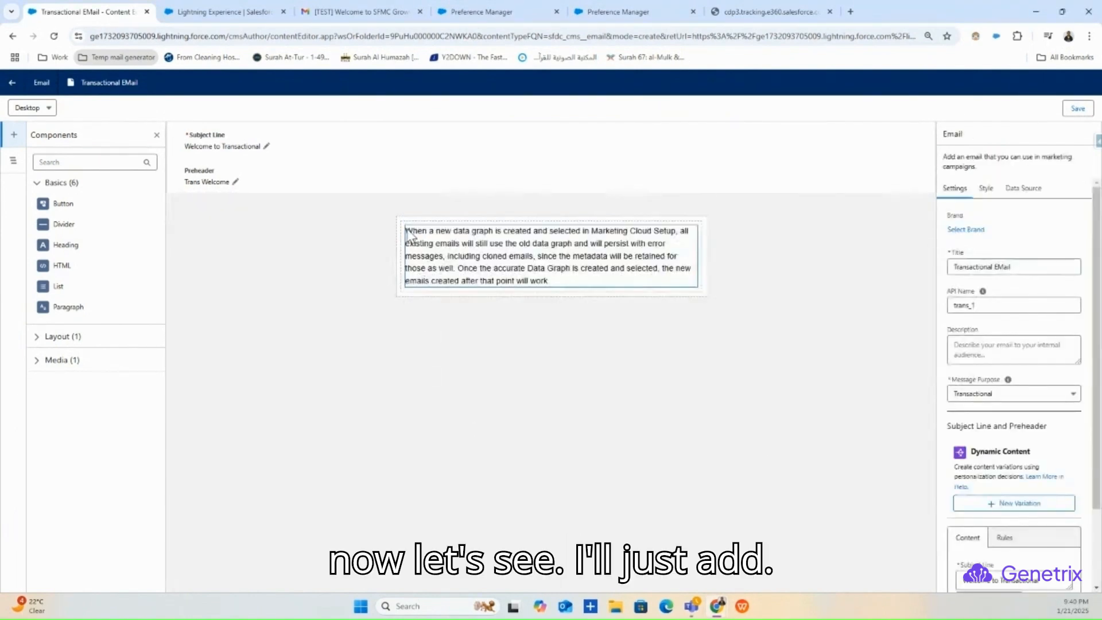
left_click(409, 230)
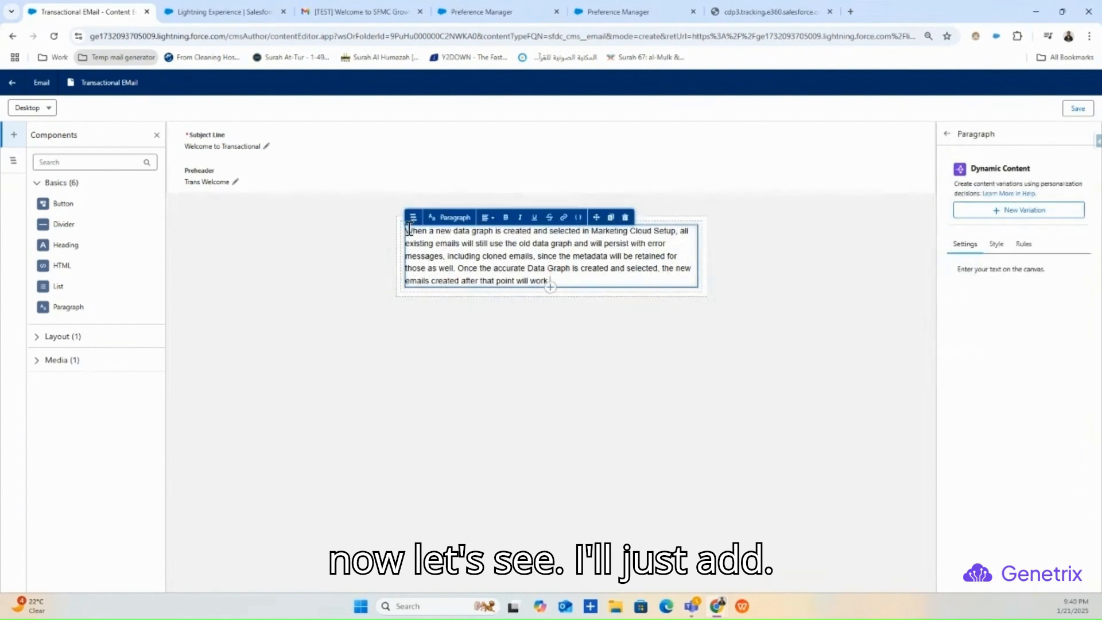
left_click(996, 244)
left_click(988, 308)
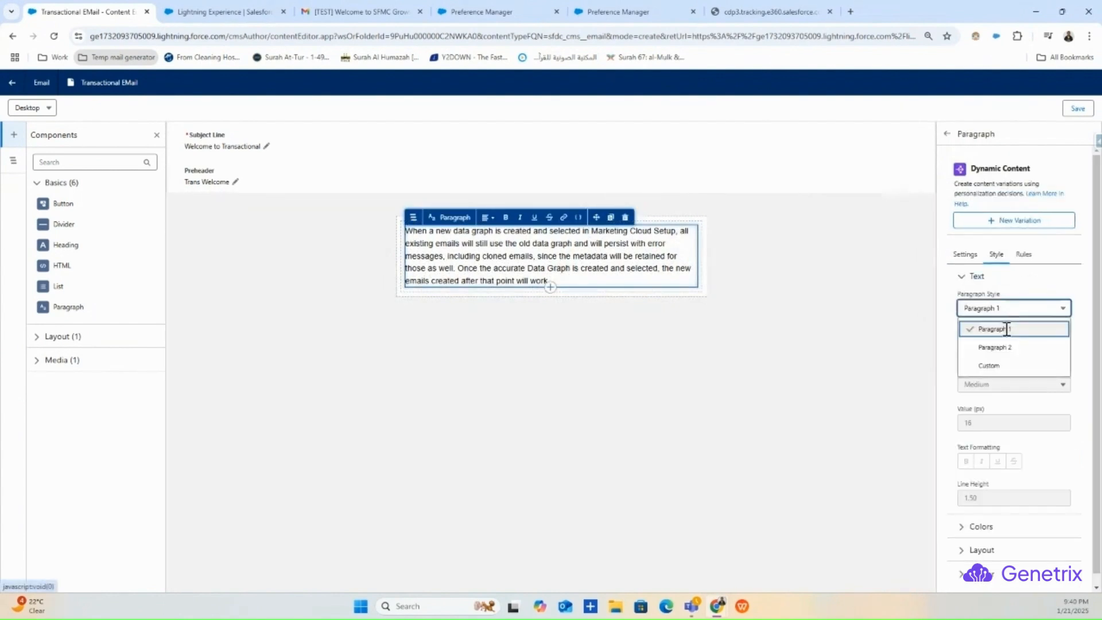
left_click(1001, 367)
left_click(1000, 386)
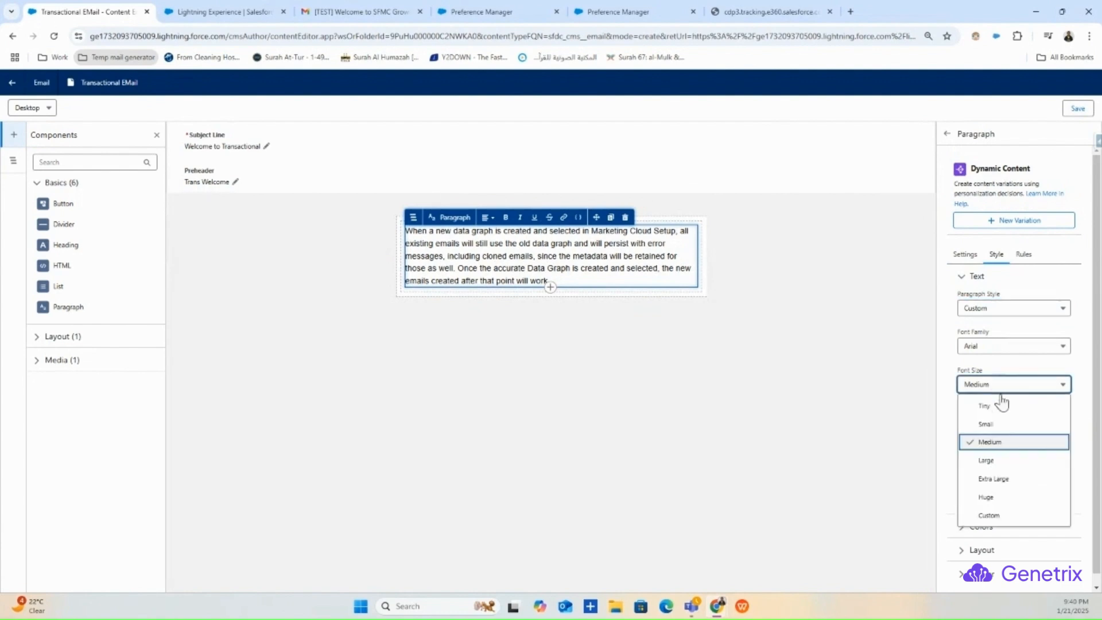
left_click(1000, 459)
left_click(673, 422)
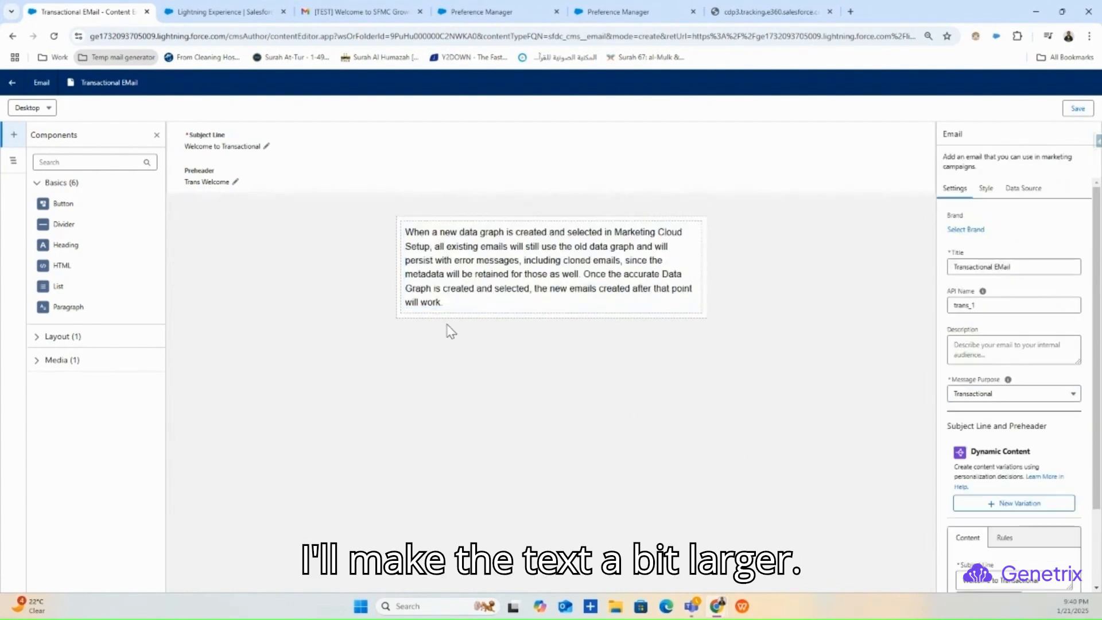
- Open a single blank line above the paragraph text for a greeting
left_click(410, 232)
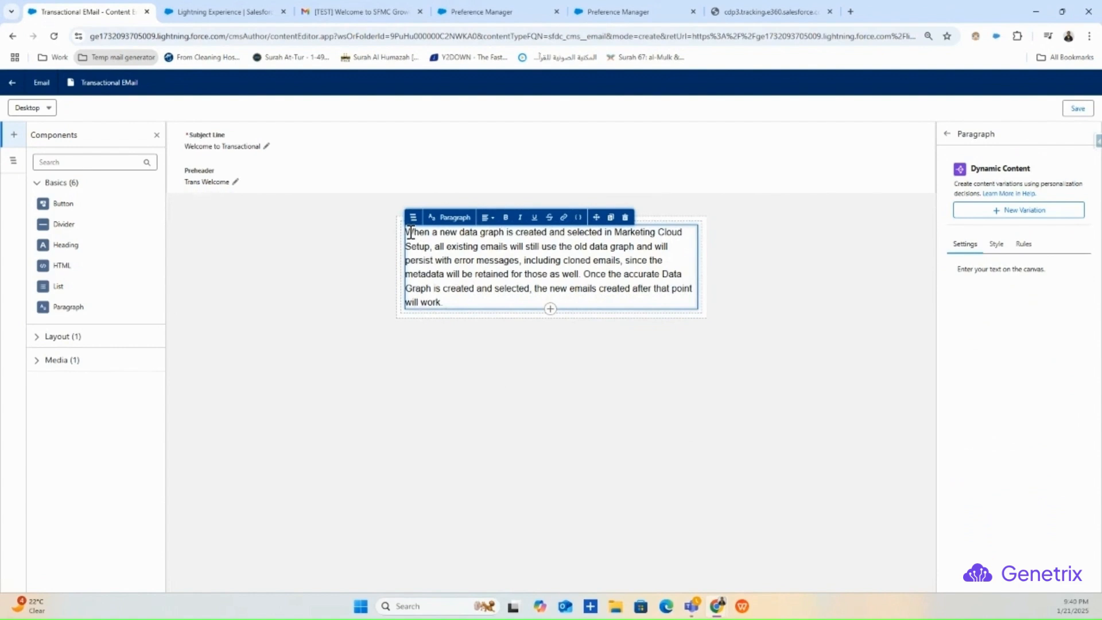
key("Return")
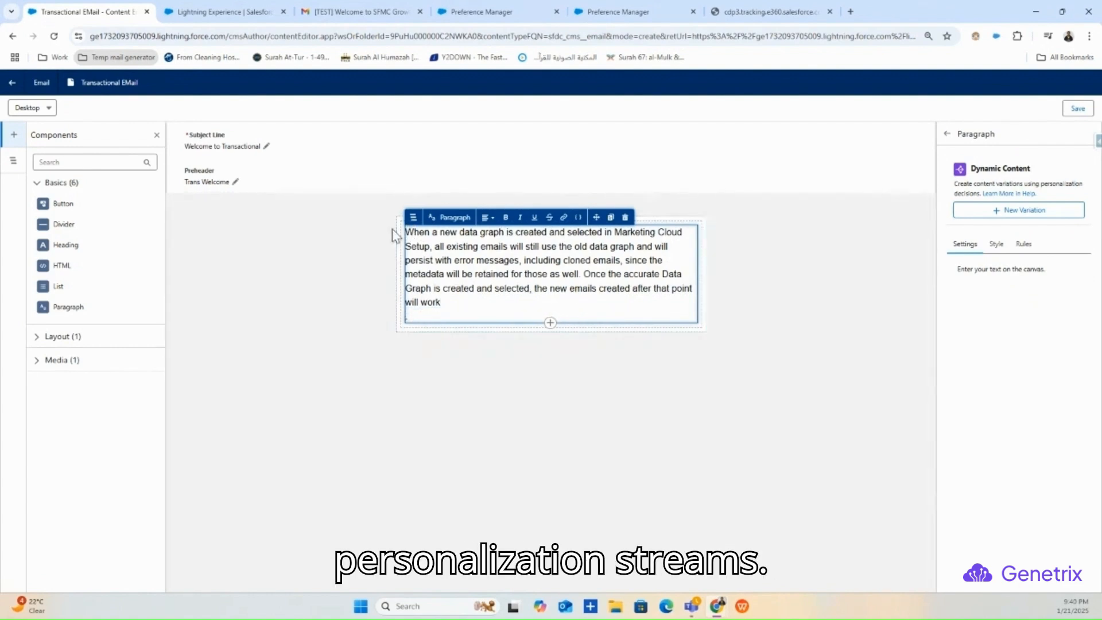
left_click(394, 233)
left_click(420, 240)
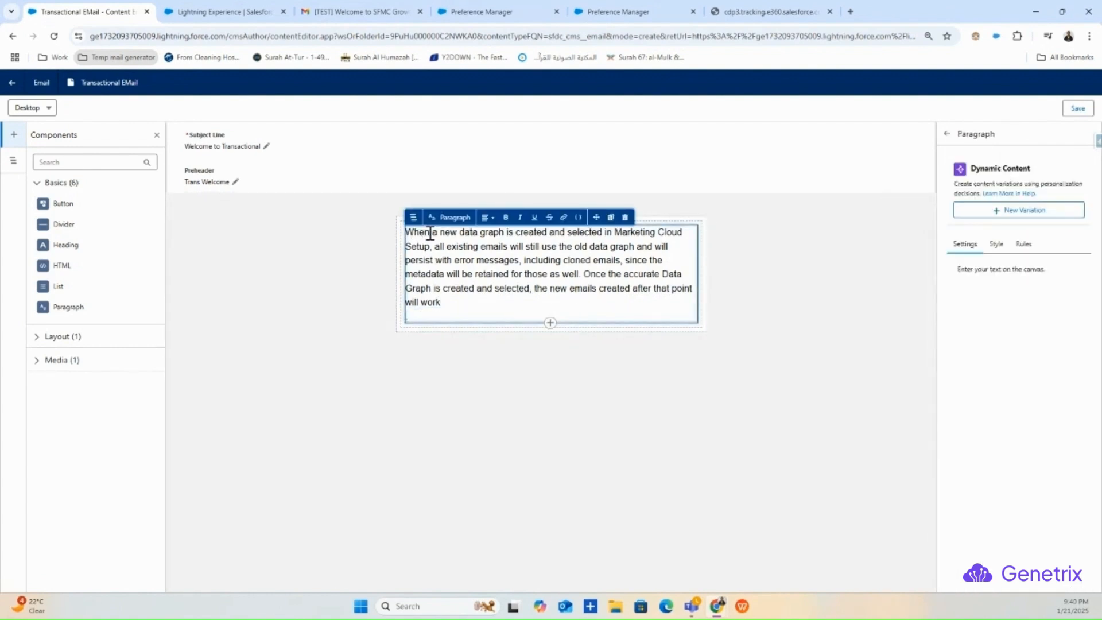
key("Return")
key("Return")
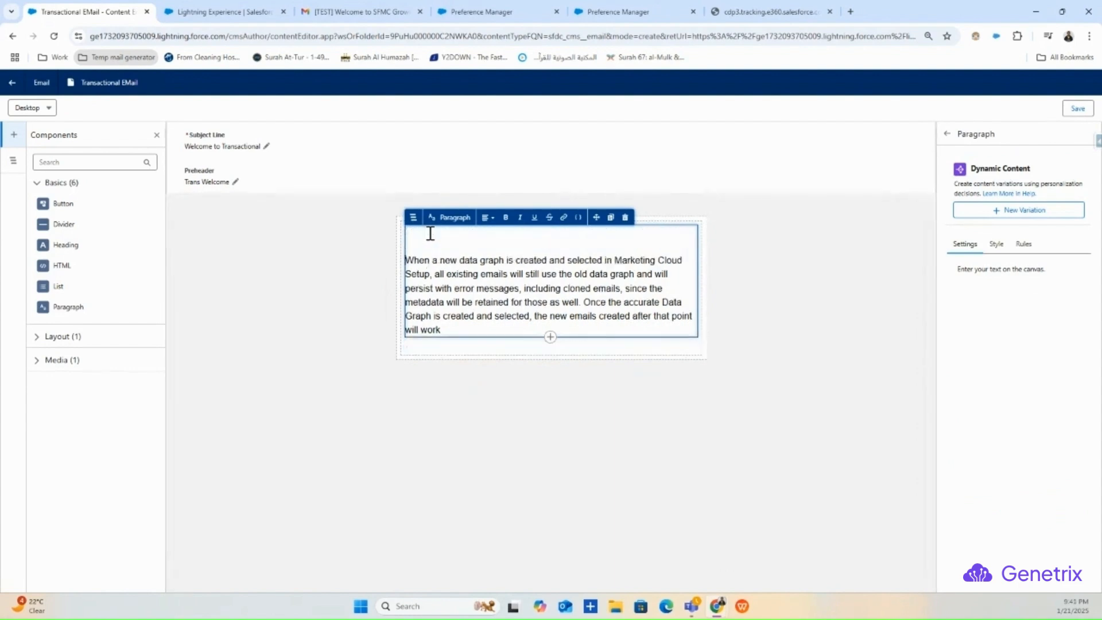
left_click(428, 242)
left_click(428, 242)
left_click(431, 240)
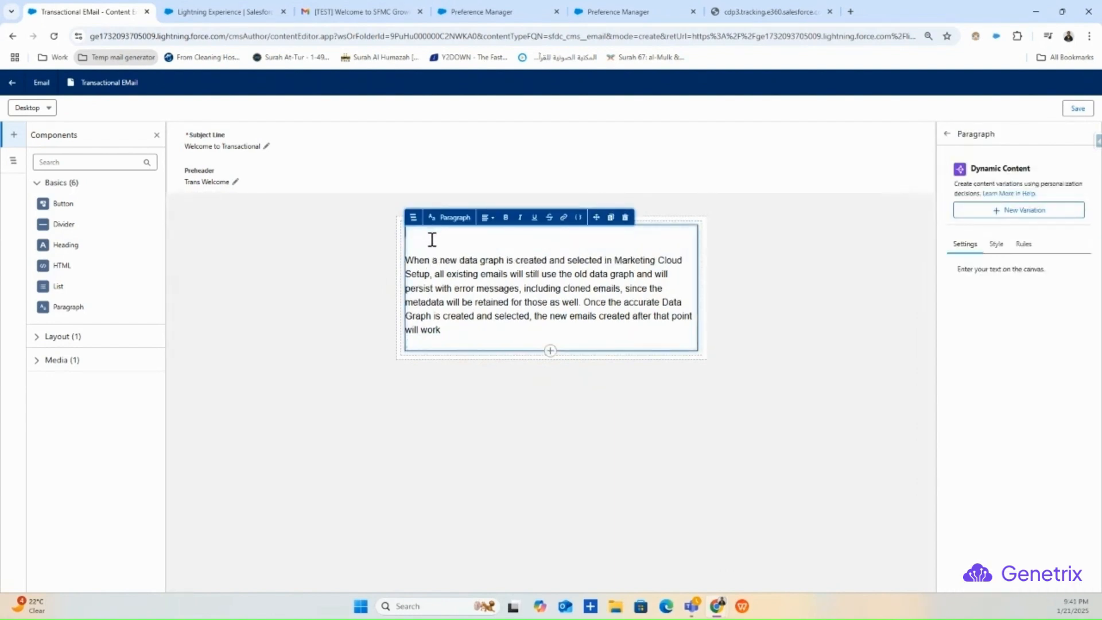
key("Delete")
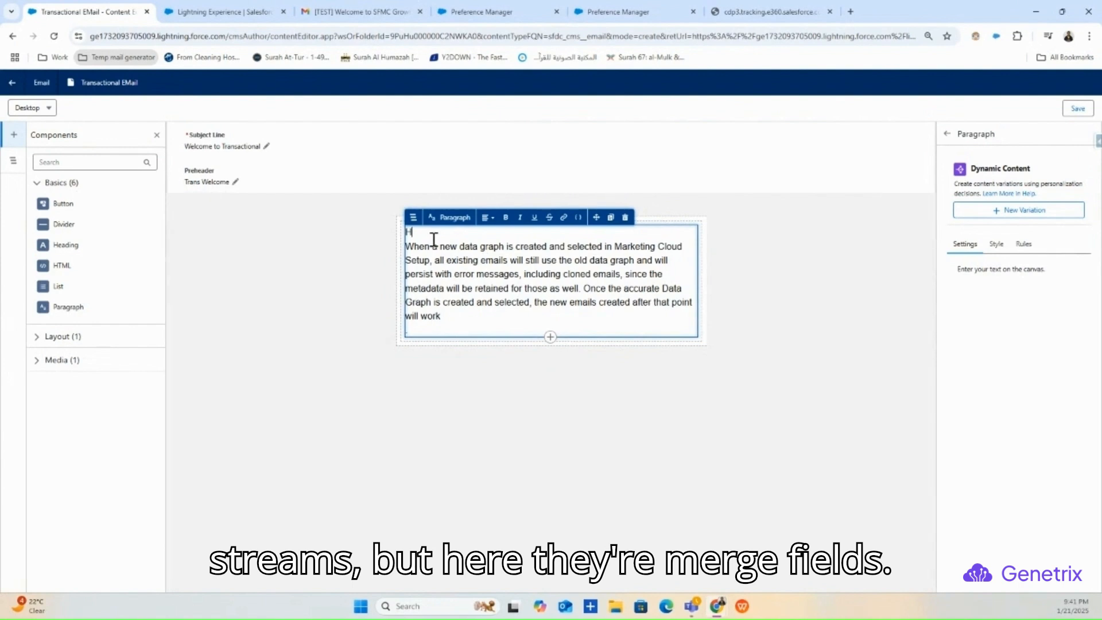
- Complete the 'Hi' greeting and insert the Primary Object's First Name attribute as a merge field
type("i")
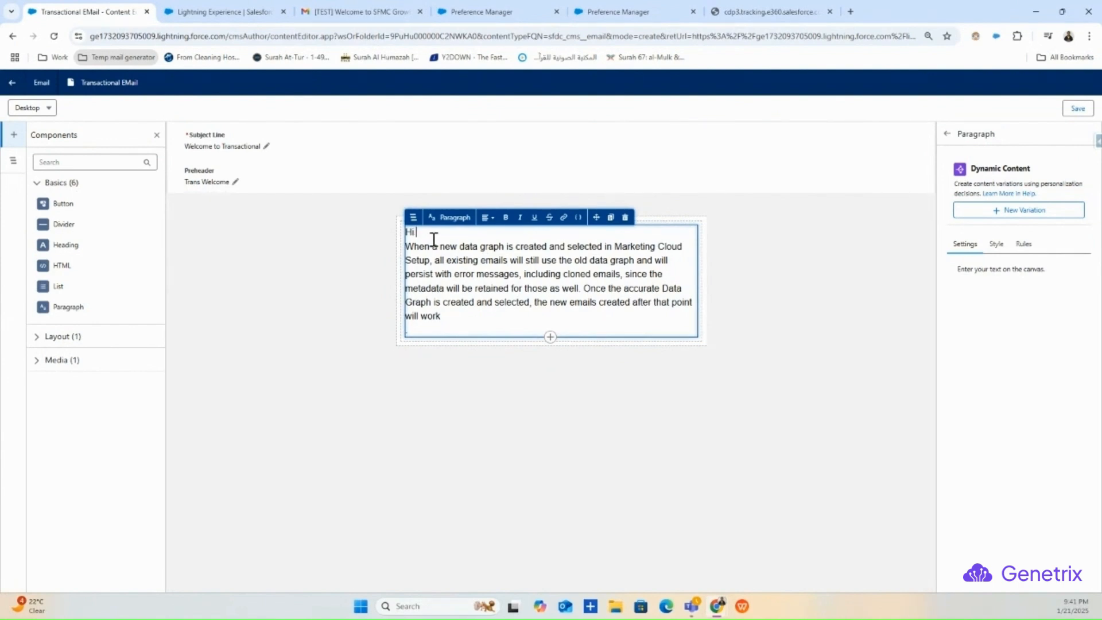
left_click(564, 217)
left_click(645, 366)
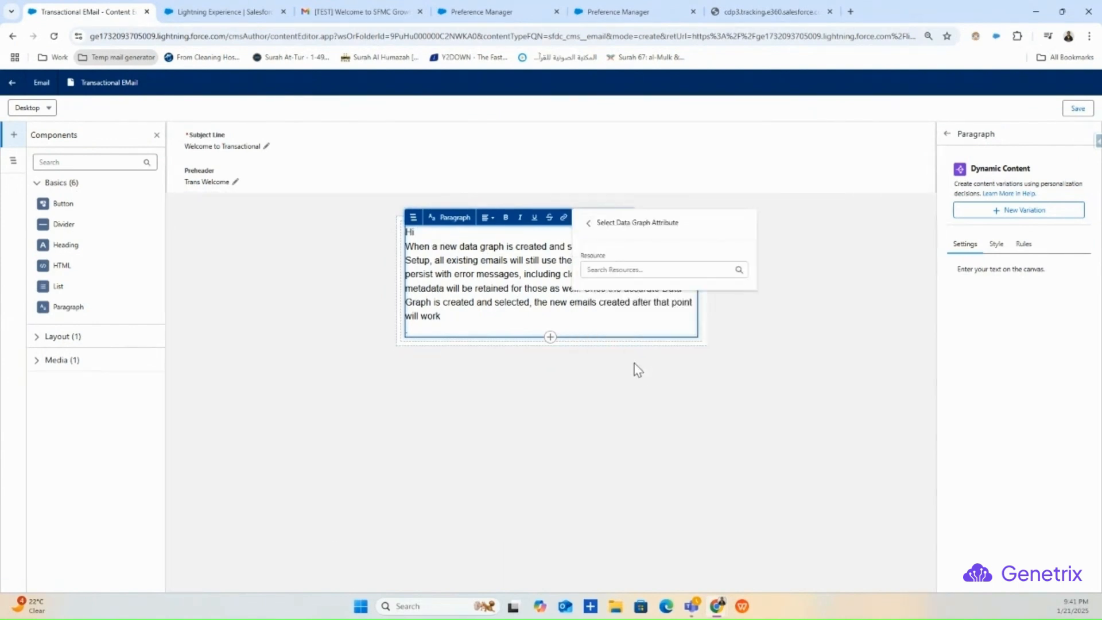
left_click(640, 269)
left_click(660, 321)
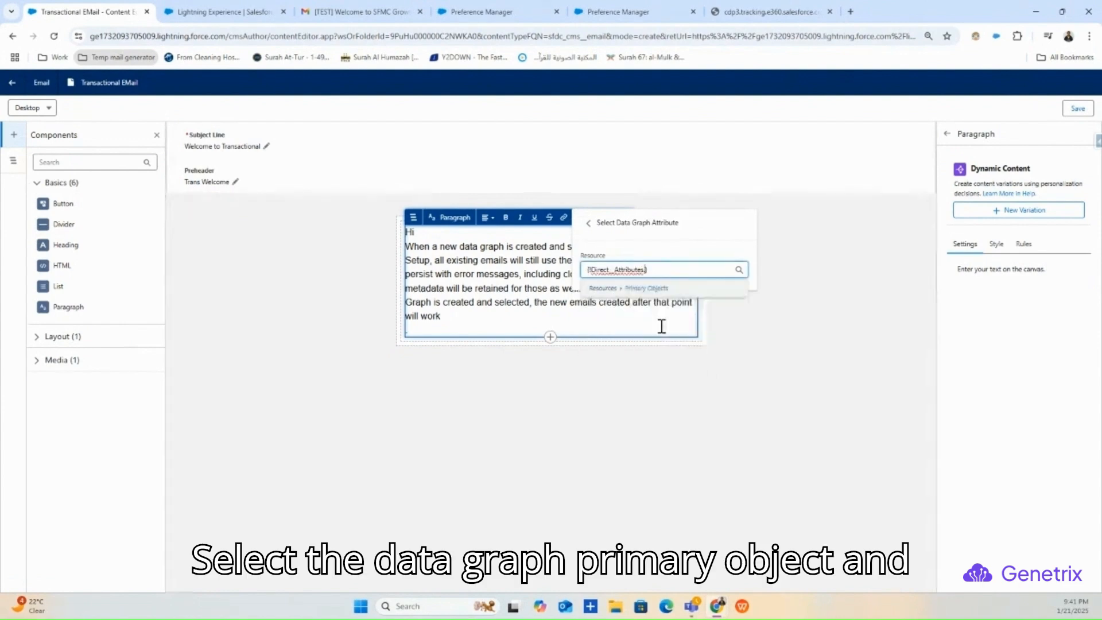
left_click(642, 333)
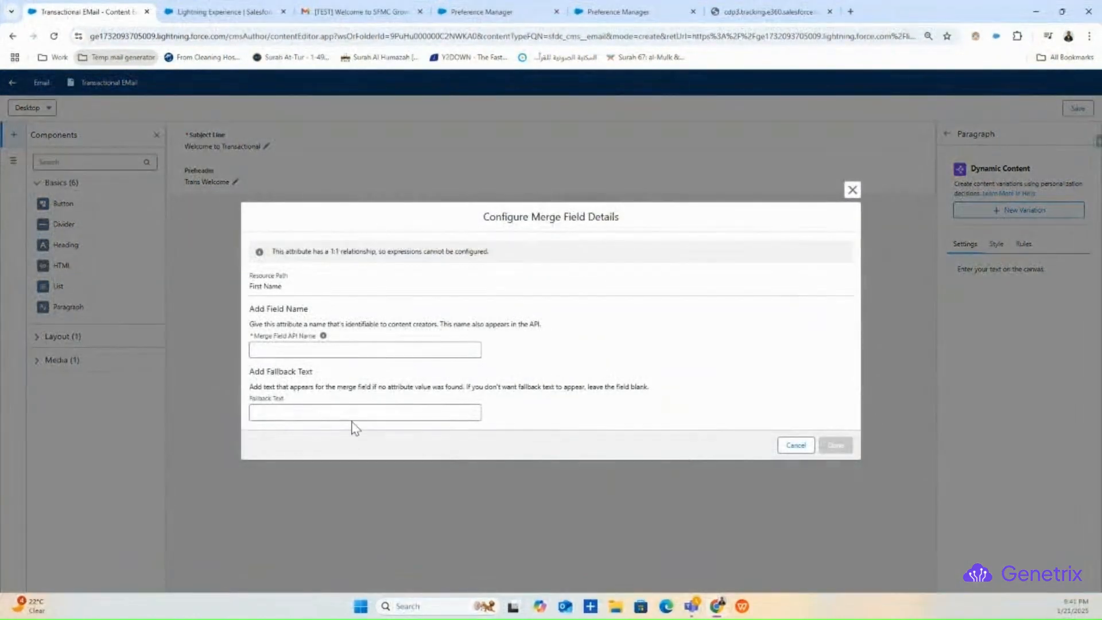
- Name the merge field first_name_test1 with fallback text Customer and confirm it
left_click(325, 350)
left_click(345, 377)
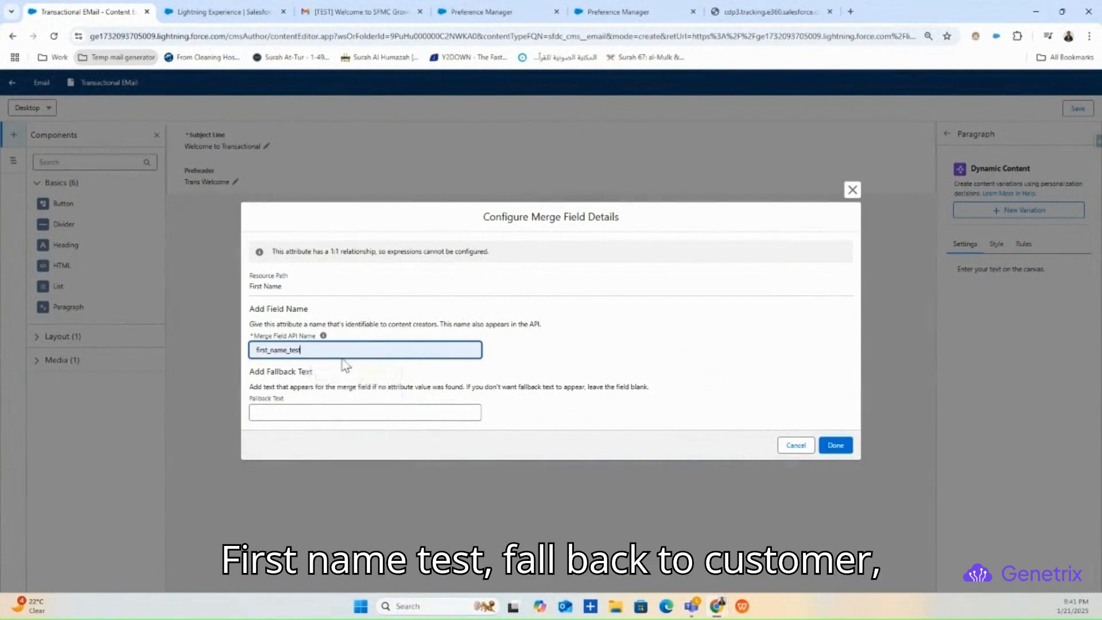
left_click(314, 414)
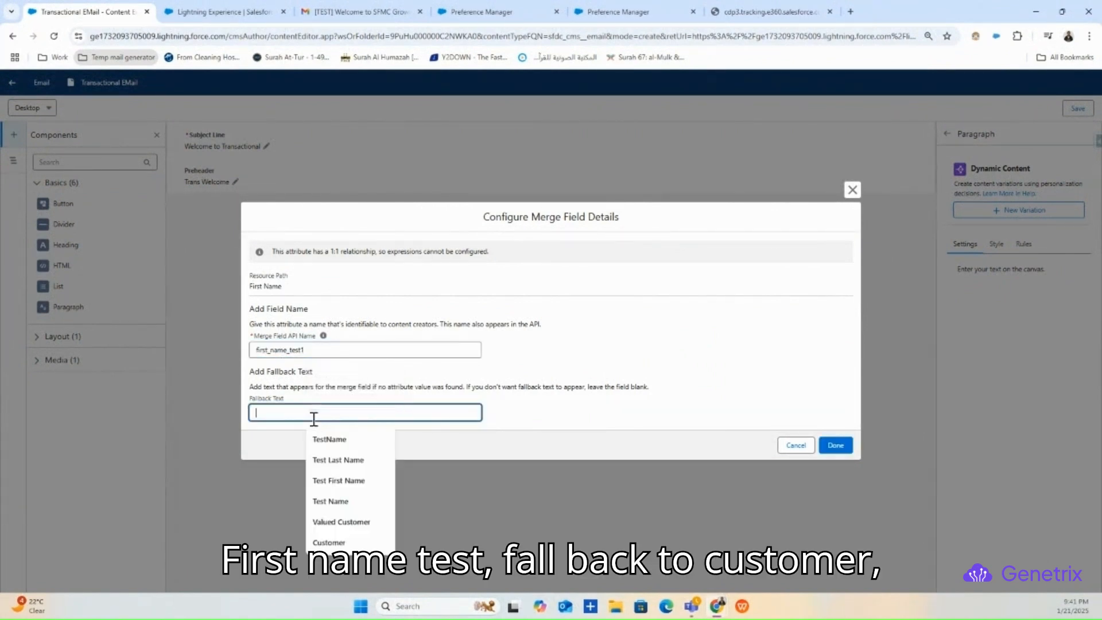
left_click(338, 542)
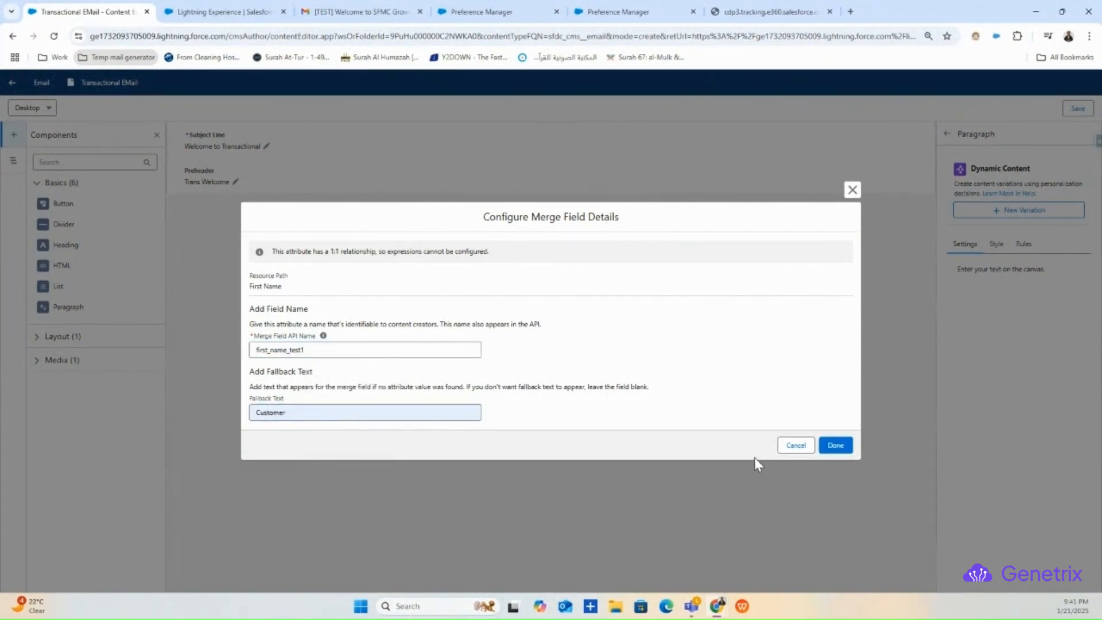
left_click(836, 445)
left_click(570, 394)
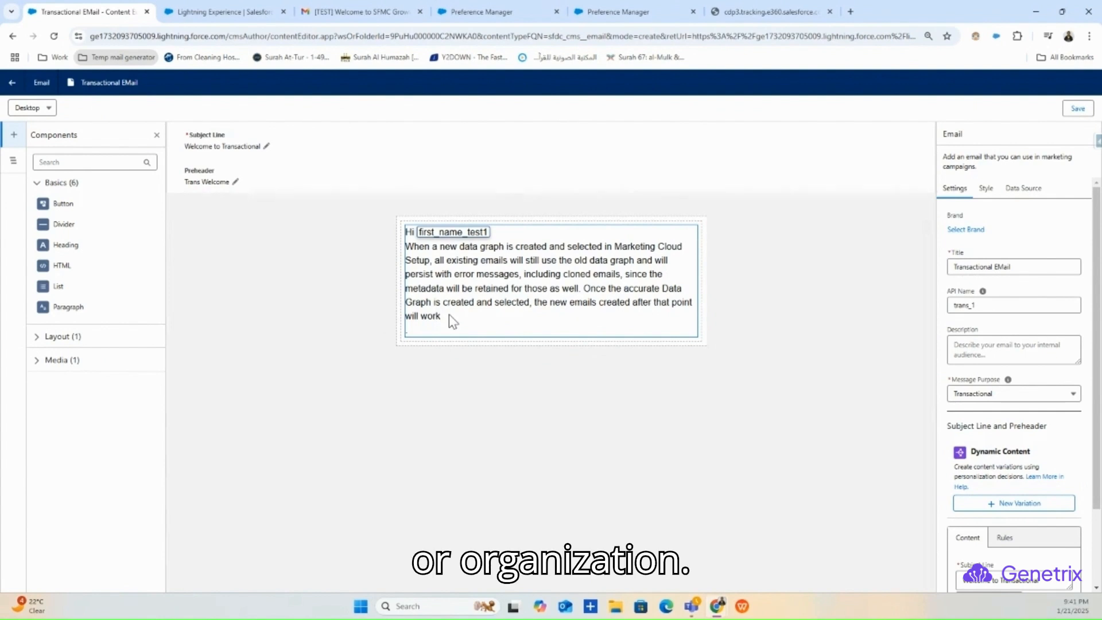
scroll(1030, 447, "down", 2)
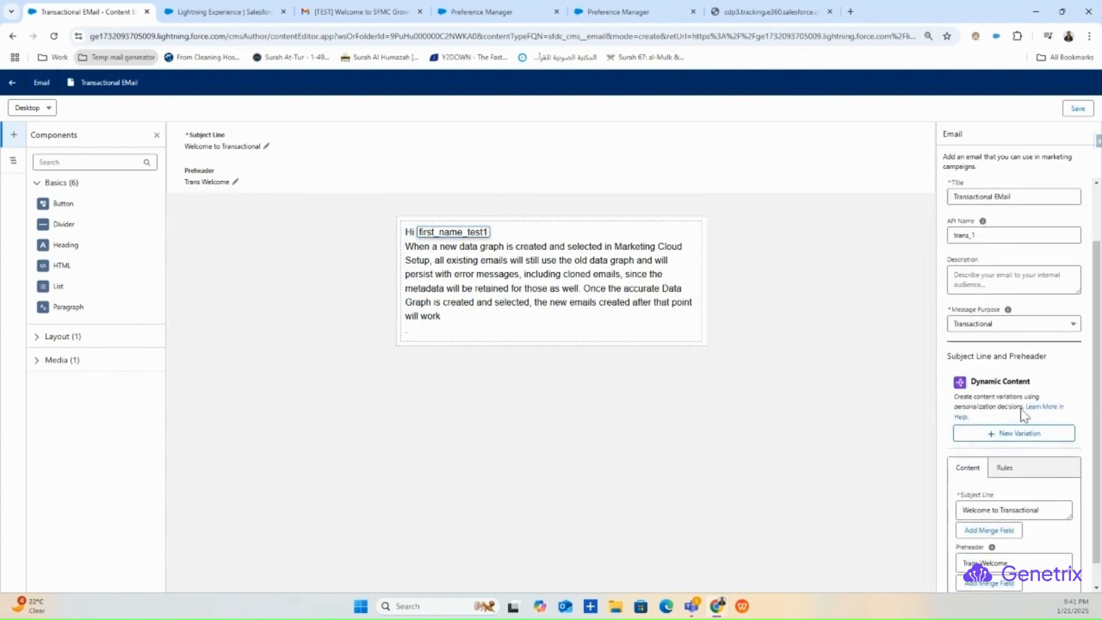
scroll(1033, 352, "up", 2)
- Save the email and apply Green Brand from the Folder1Test folder
left_click(1078, 107)
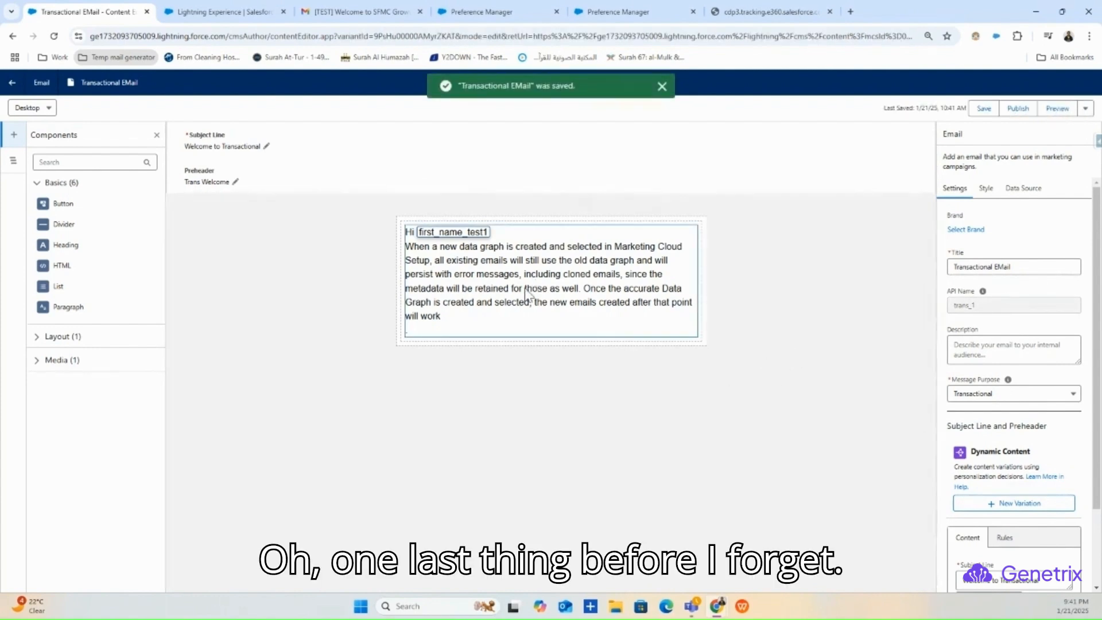
left_click(965, 229)
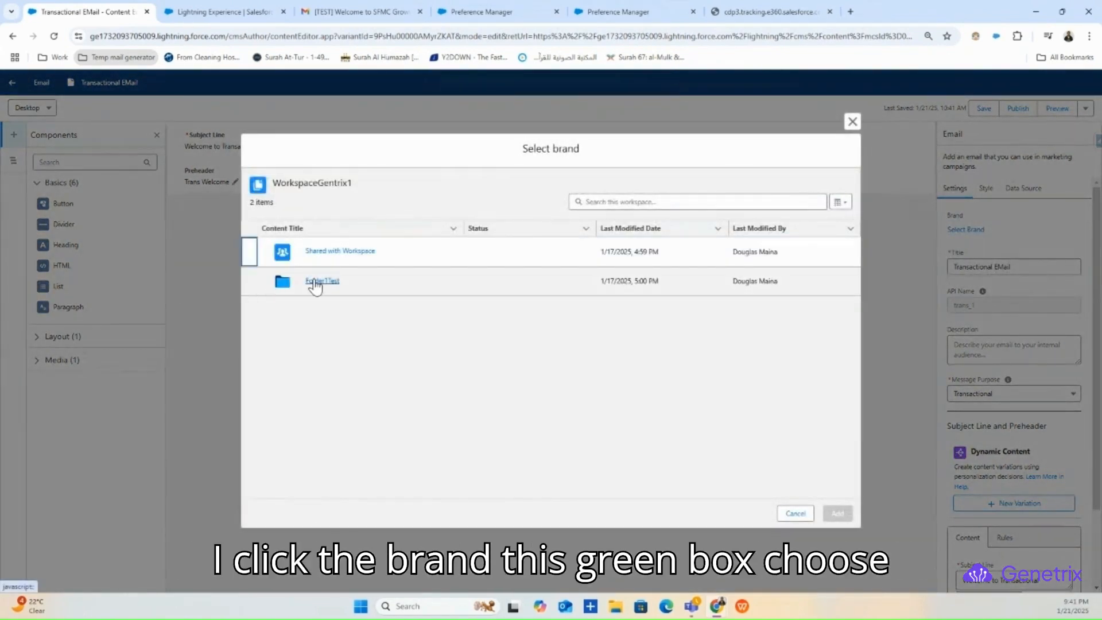
left_click(313, 281)
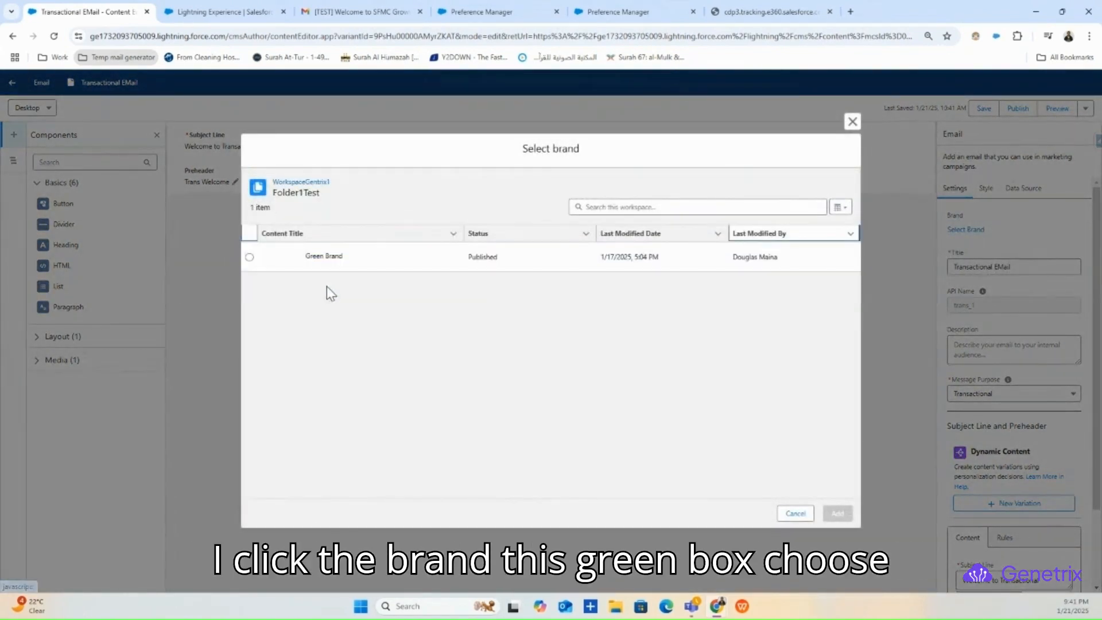
left_click(249, 257)
left_click(837, 513)
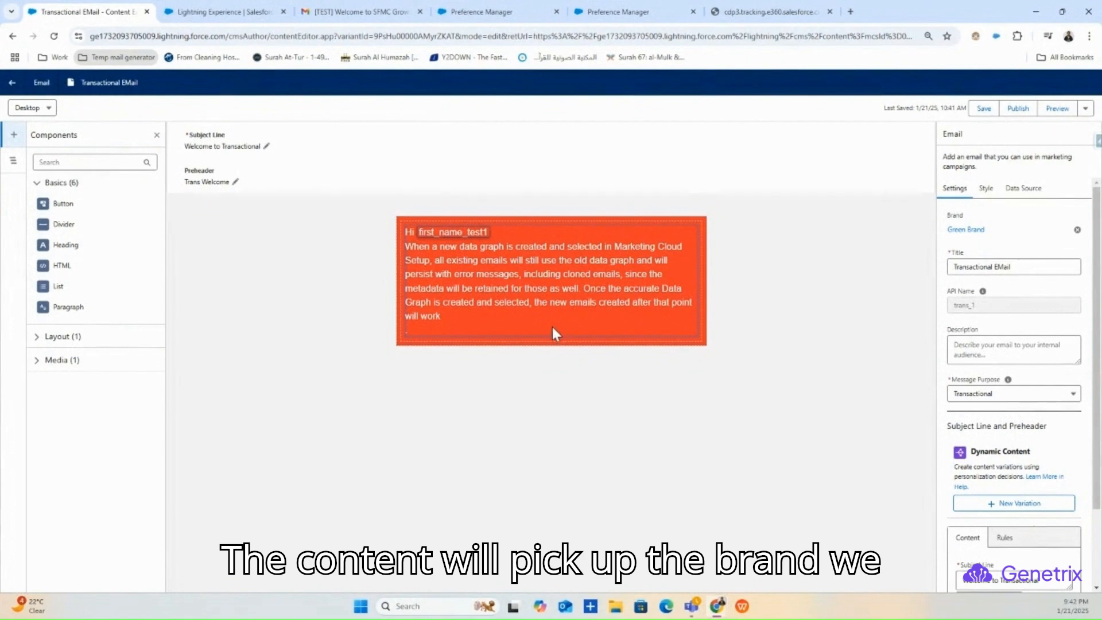
- Remove Green Brand from the email and save again
left_click(1078, 230)
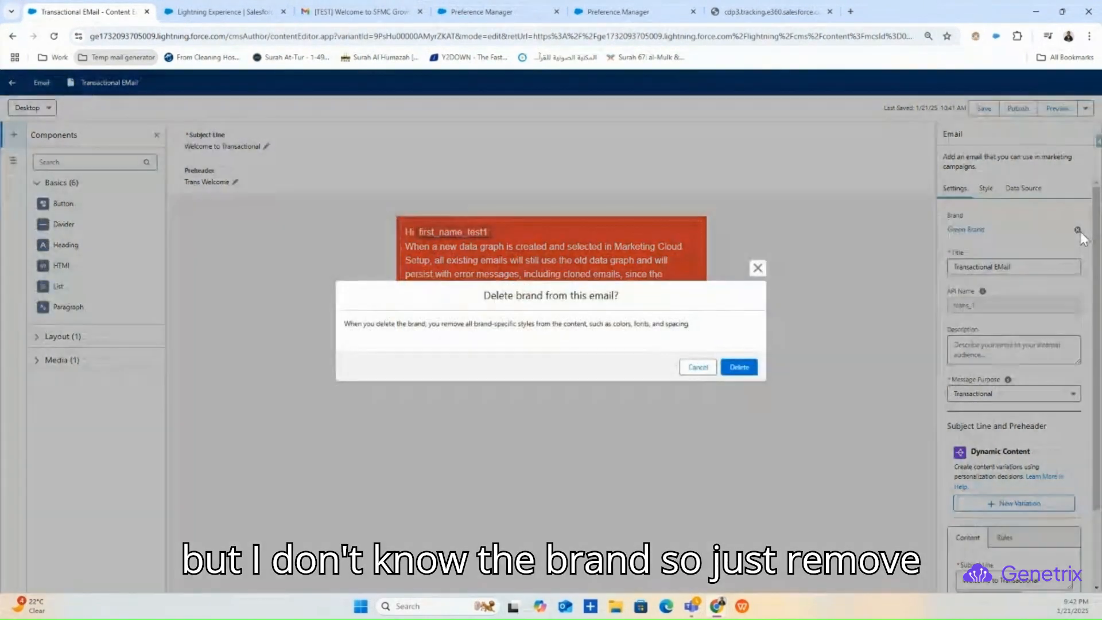
left_click(748, 367)
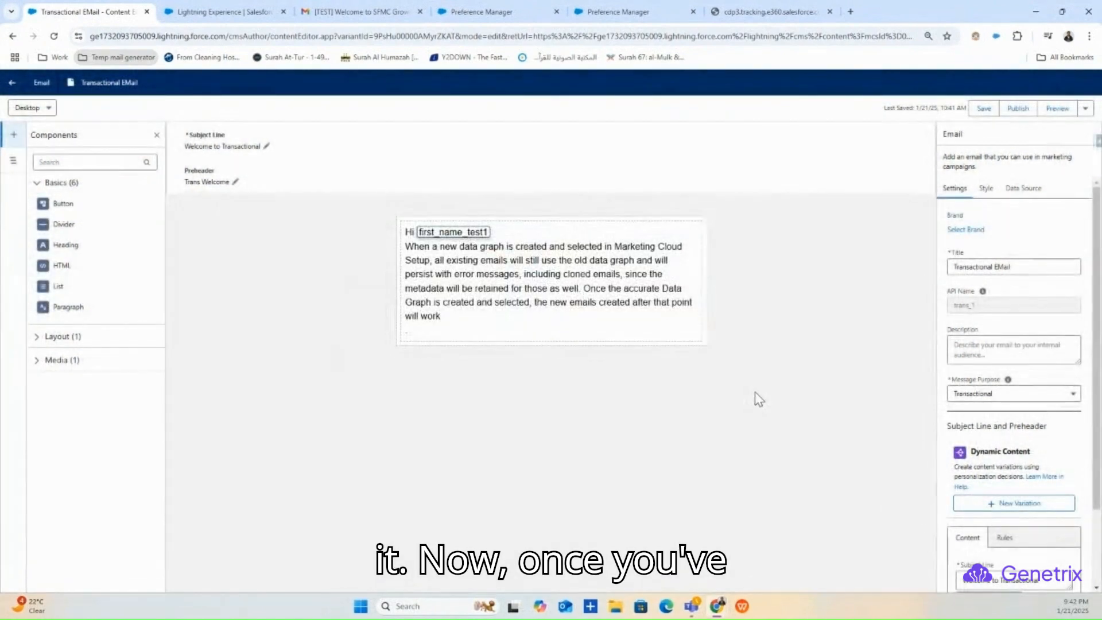
left_click(984, 108)
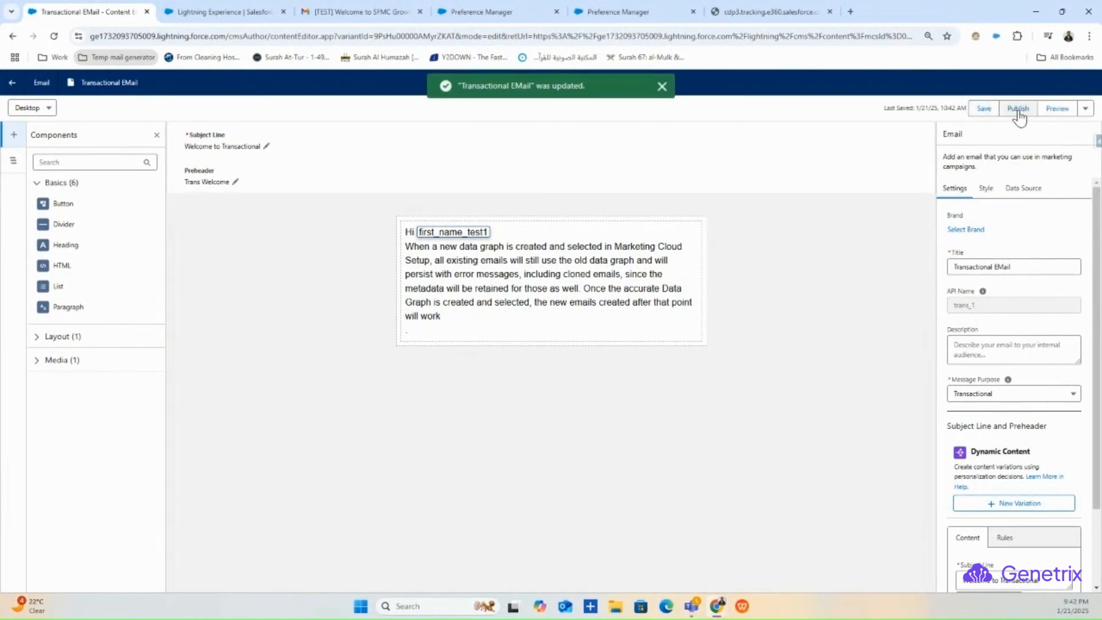
- Publish Transactional EMail now through the Publish Content dialog
left_click(1017, 108)
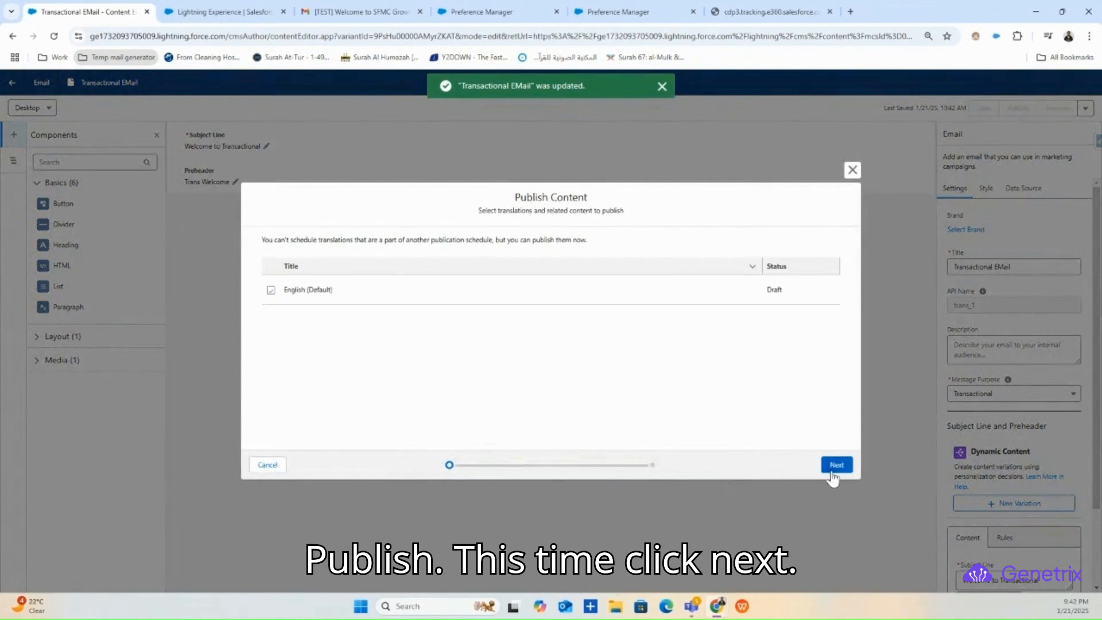
left_click(845, 465)
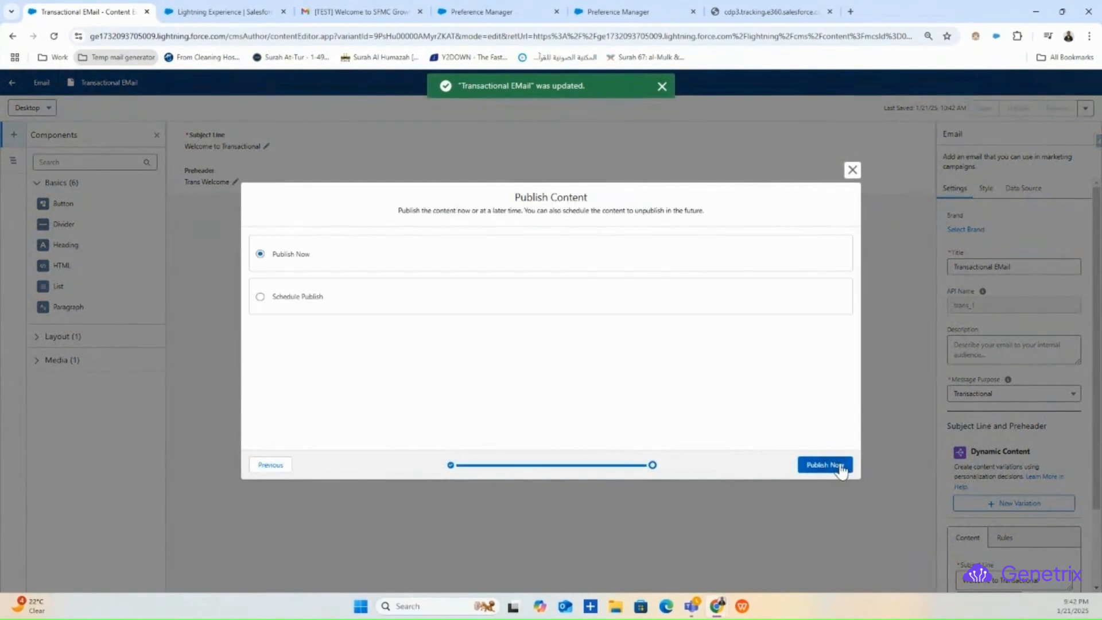
left_click(841, 466)
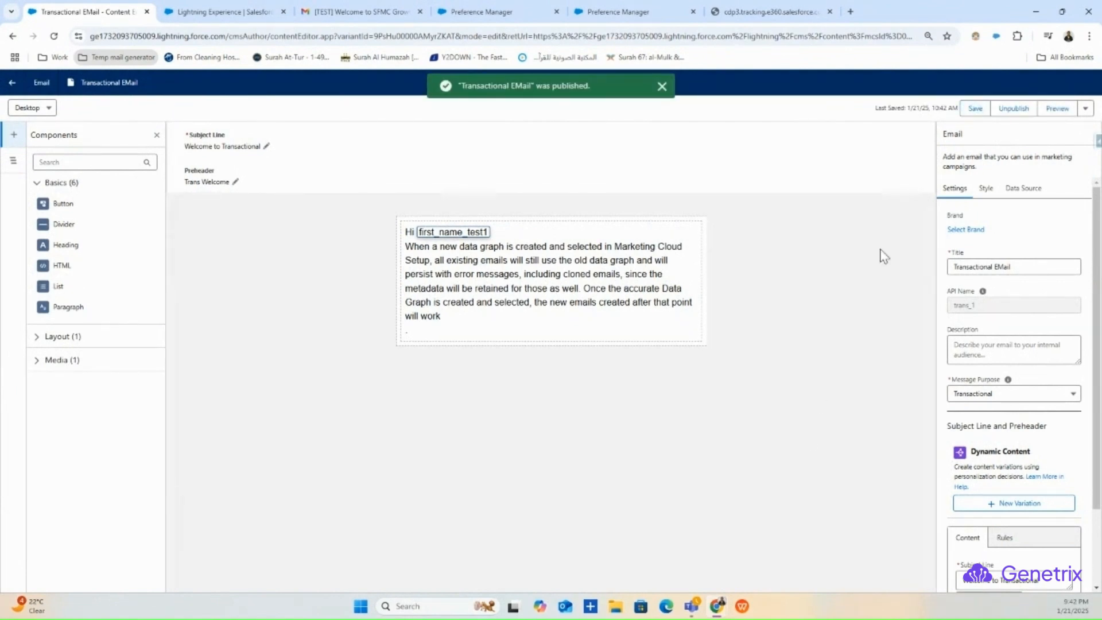
- Preview the email for a sample recipient from the UnifiedTest1 segment
left_click(1057, 110)
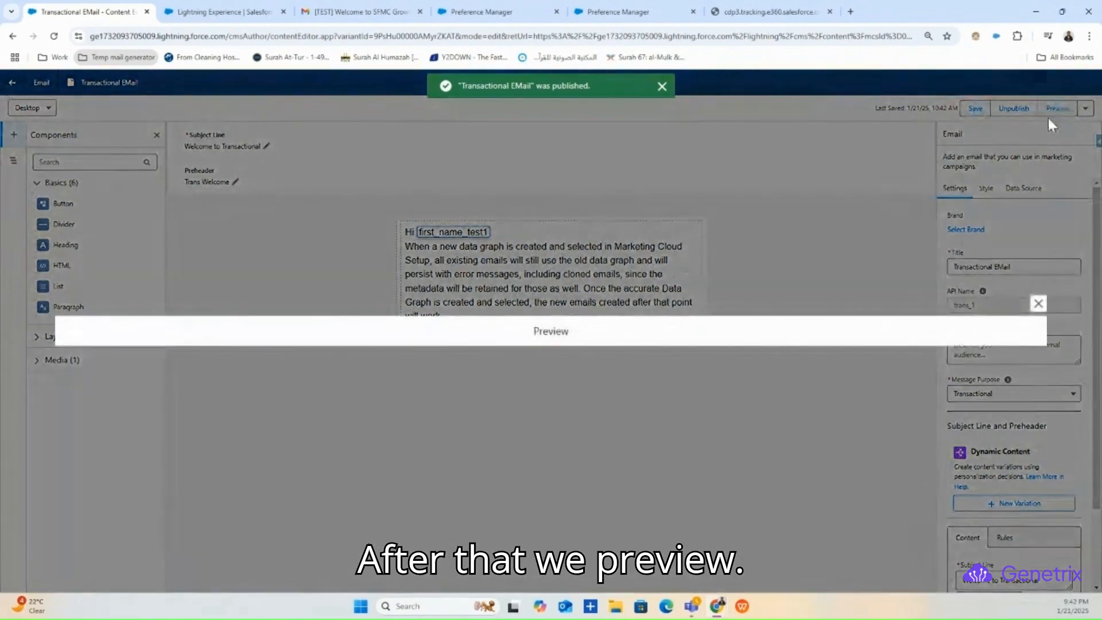
left_click(170, 263)
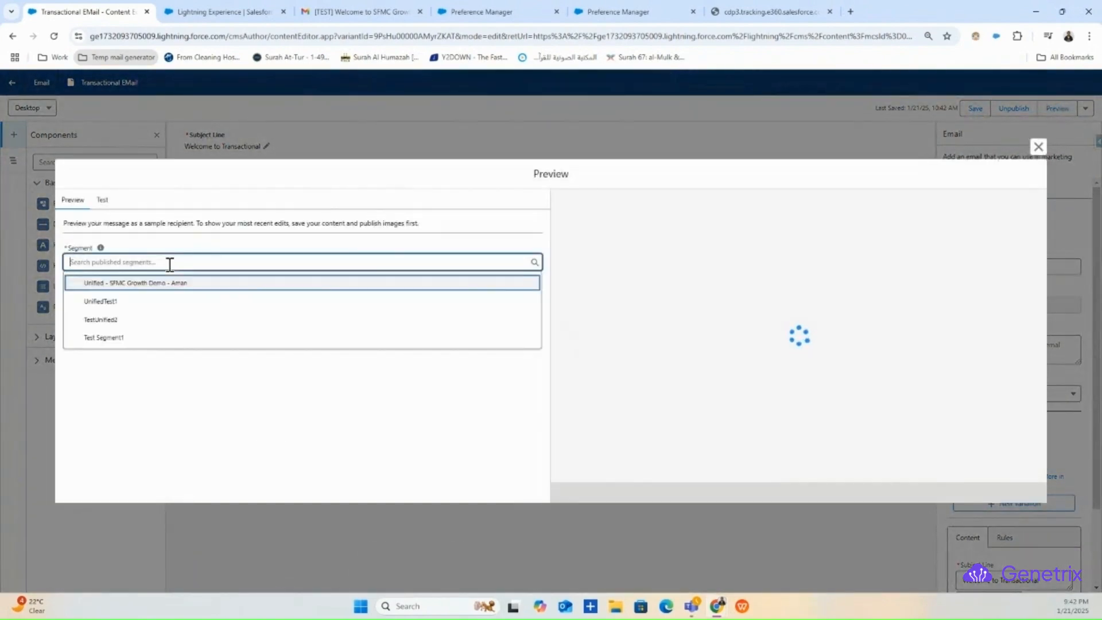
left_click(119, 299)
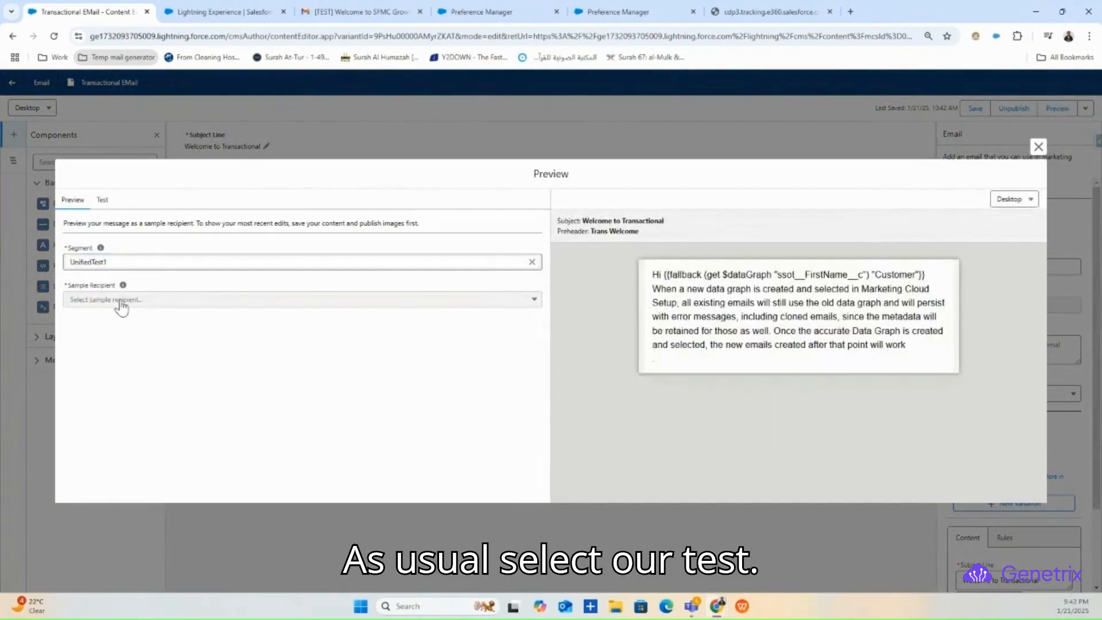
left_click(172, 300)
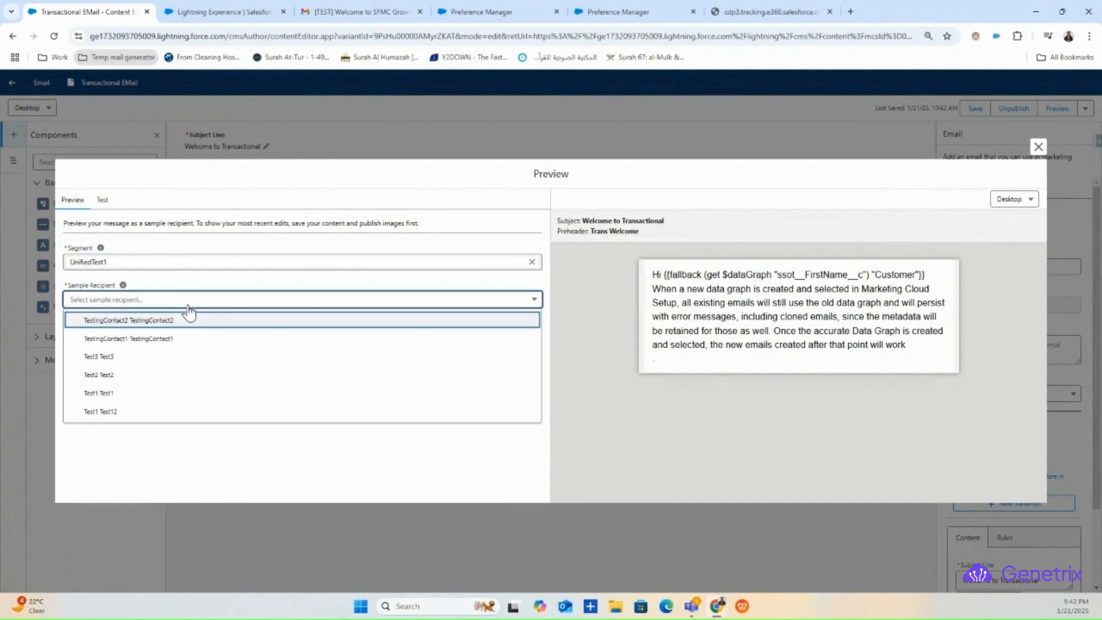
left_click(147, 414)
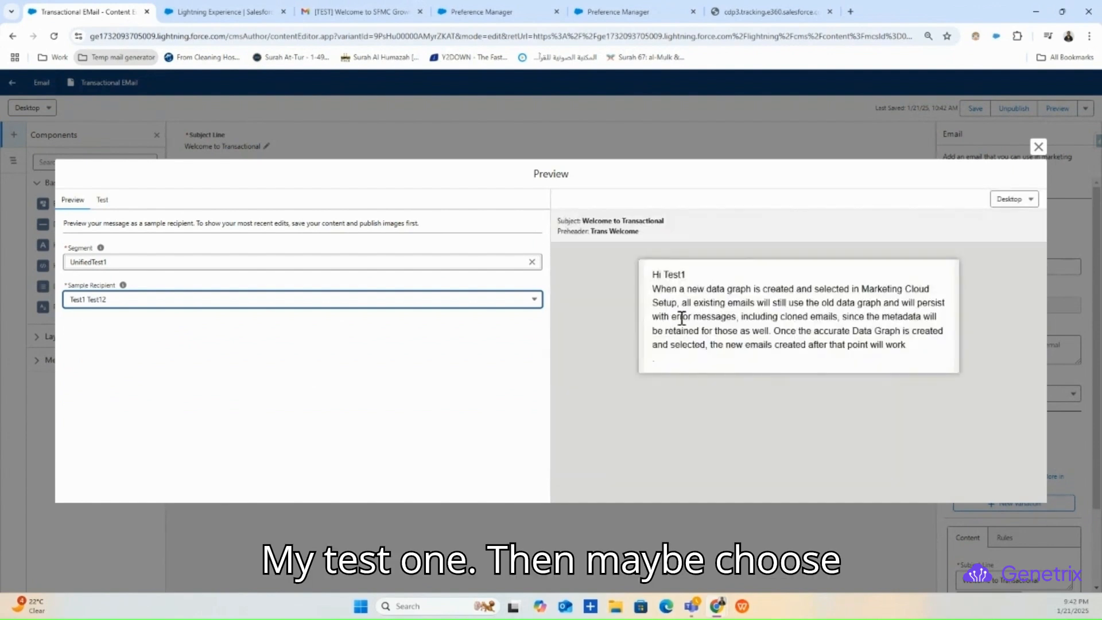
- Switch the preview to a sample recipient from Test Segment1
left_click(531, 262)
left_click(445, 262)
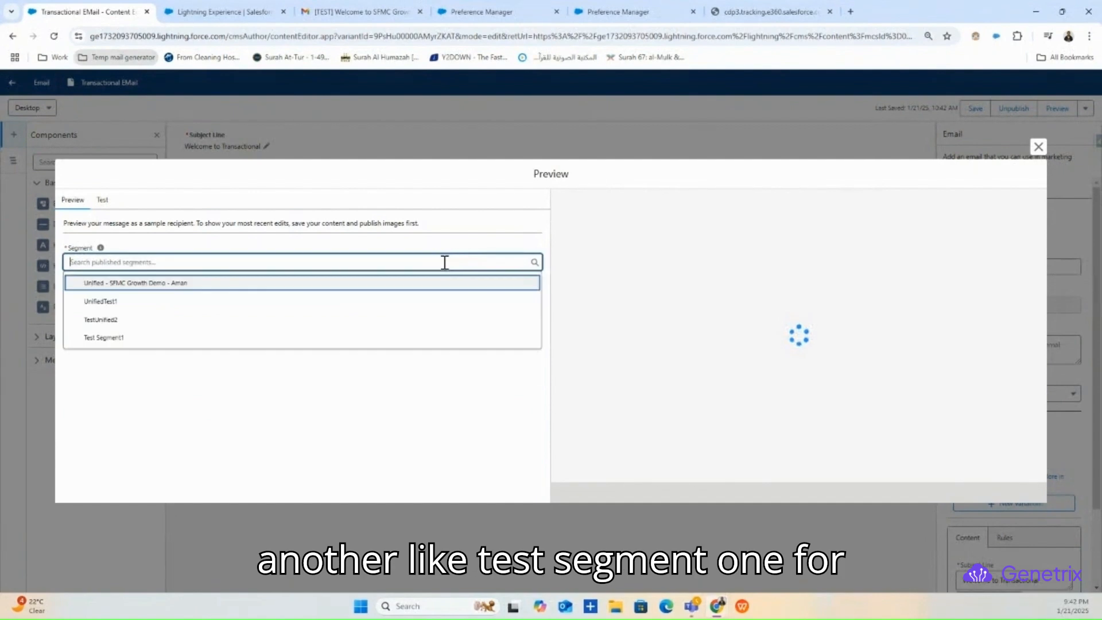
left_click(72, 339)
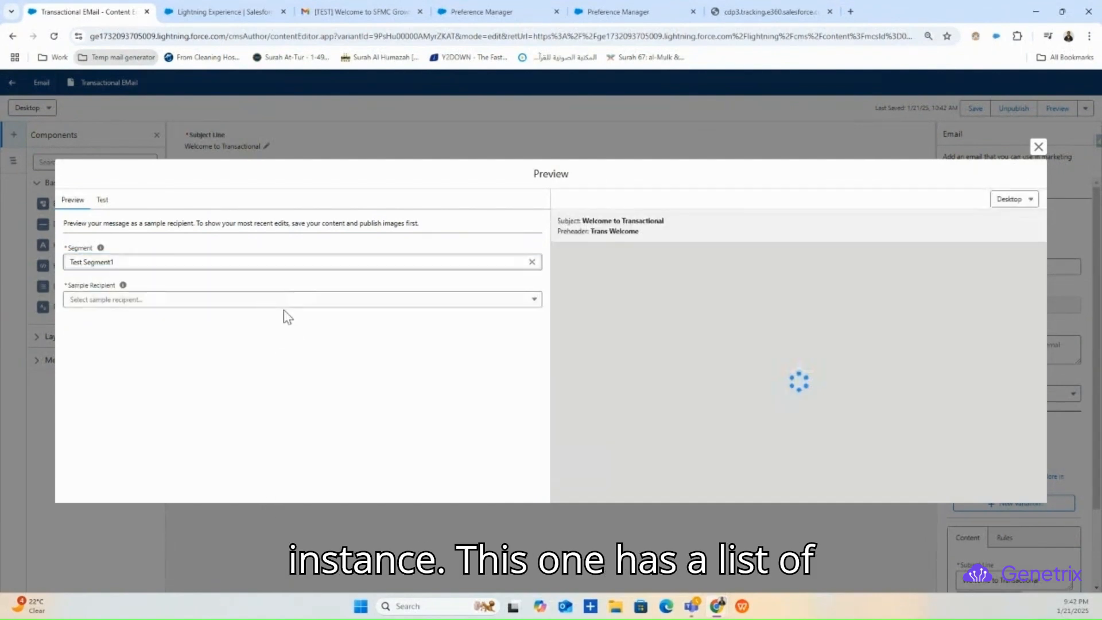
left_click(284, 303)
left_click(187, 466)
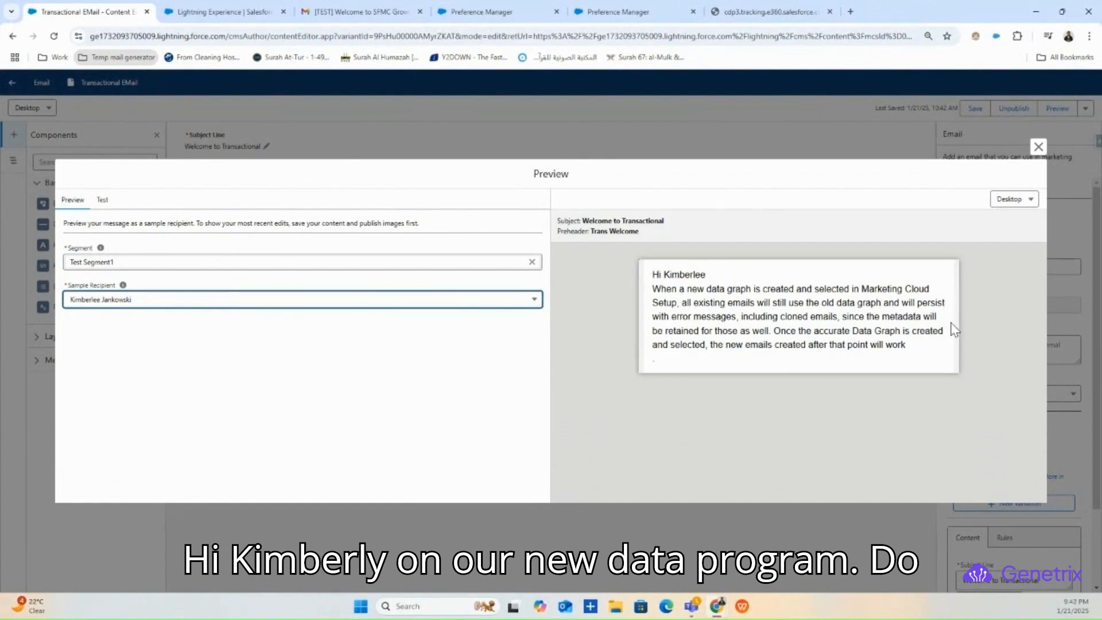
- Enter the test recipient's Gmail address in the Preview Test panel
left_click(101, 201)
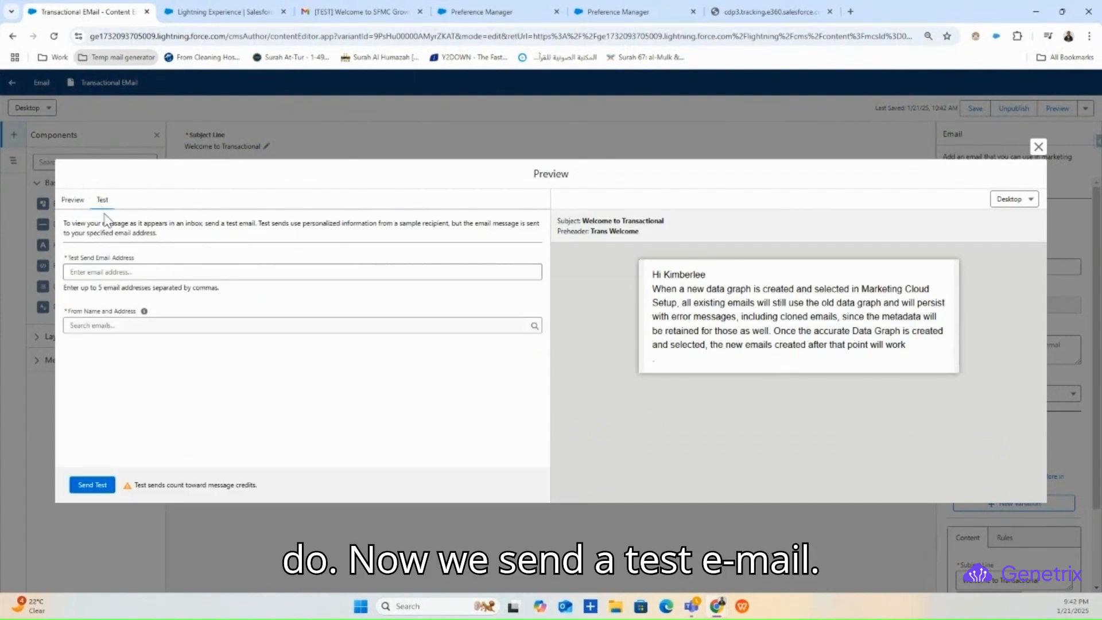
left_click(117, 273)
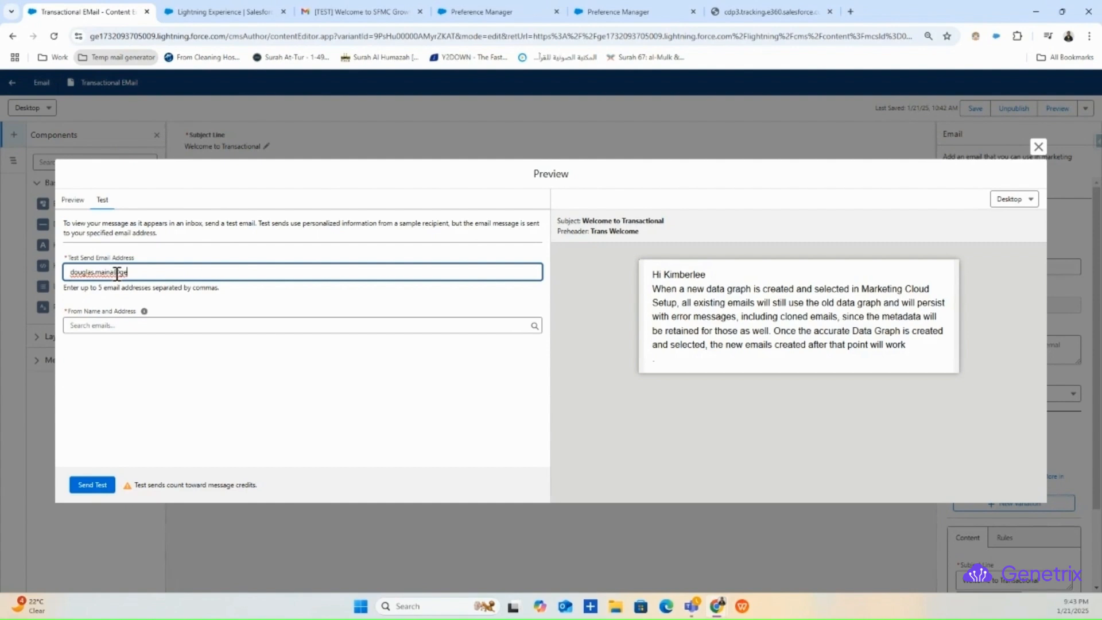
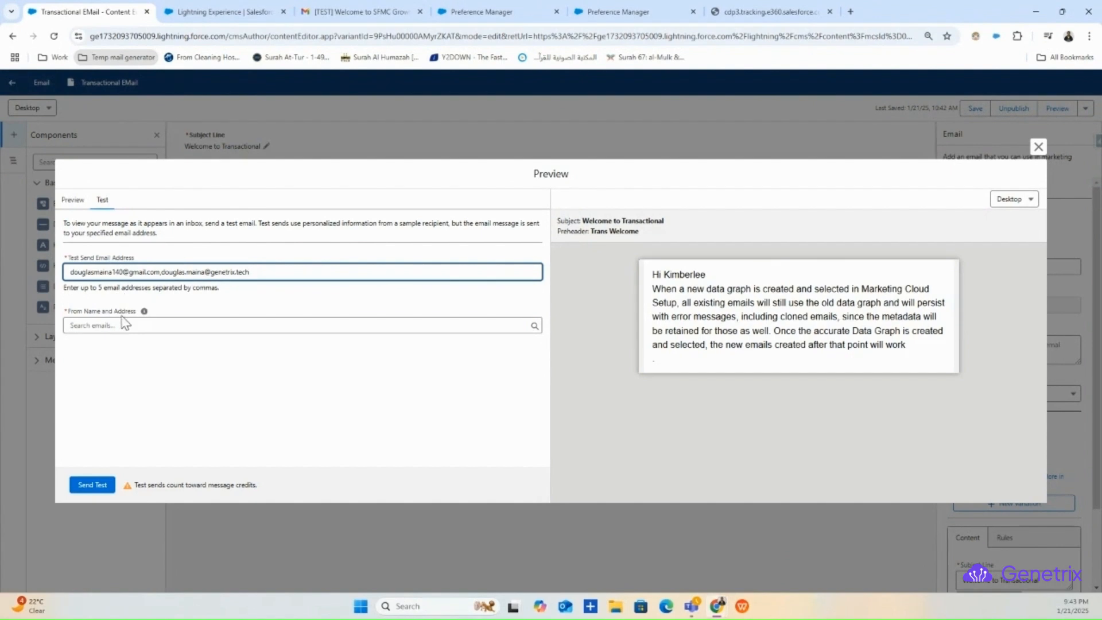
- Pick a sender profile, send the test email, and glance at the Gmail tab
left_click(125, 323)
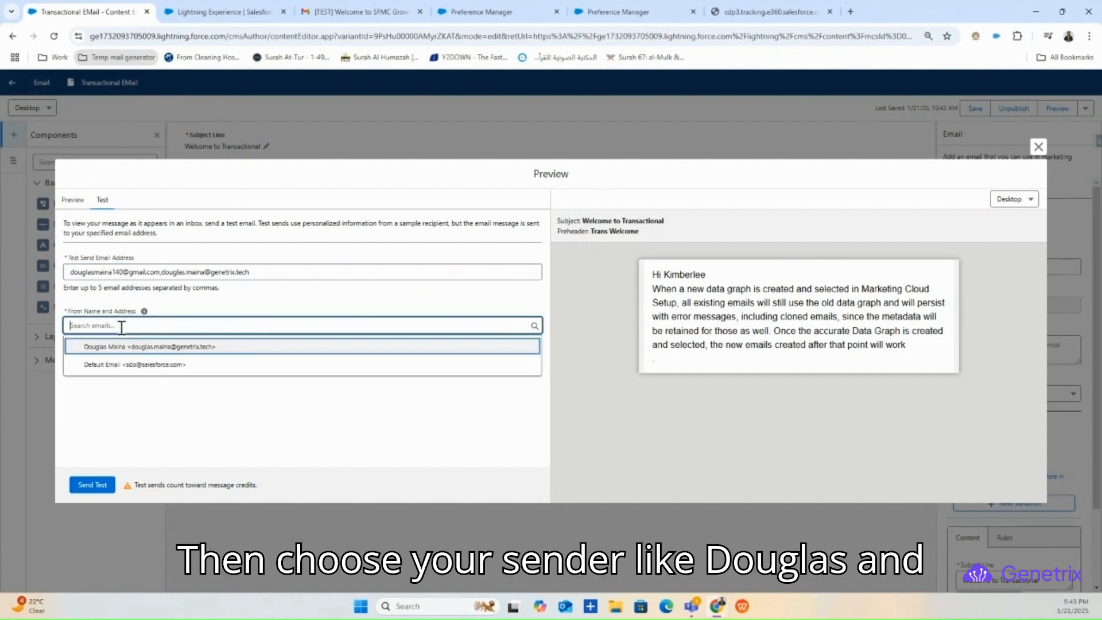
left_click(151, 347)
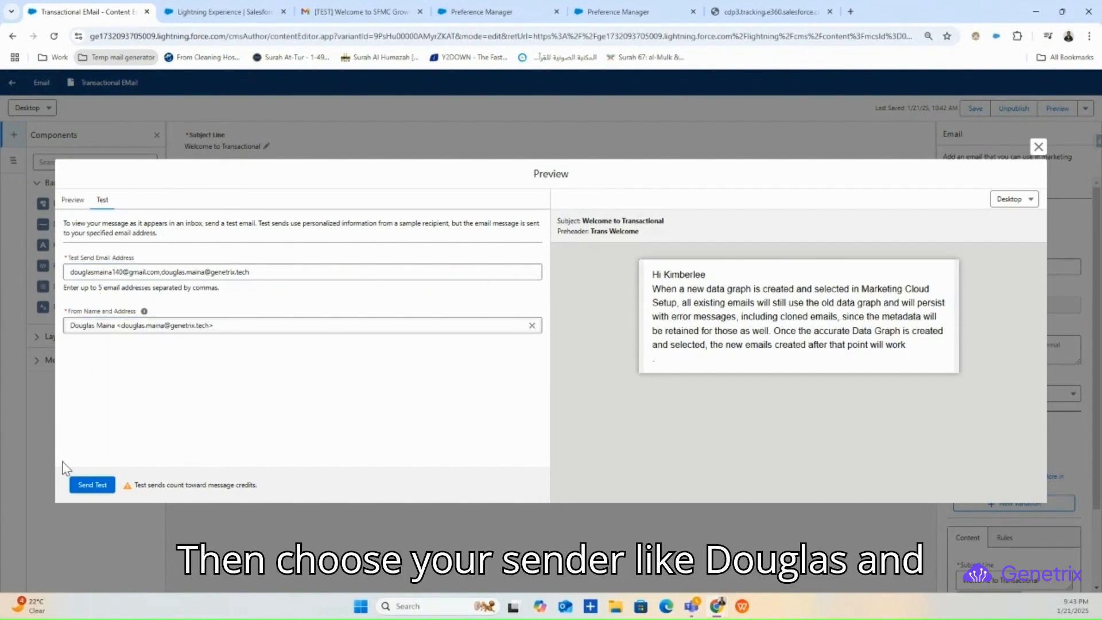
left_click(83, 482)
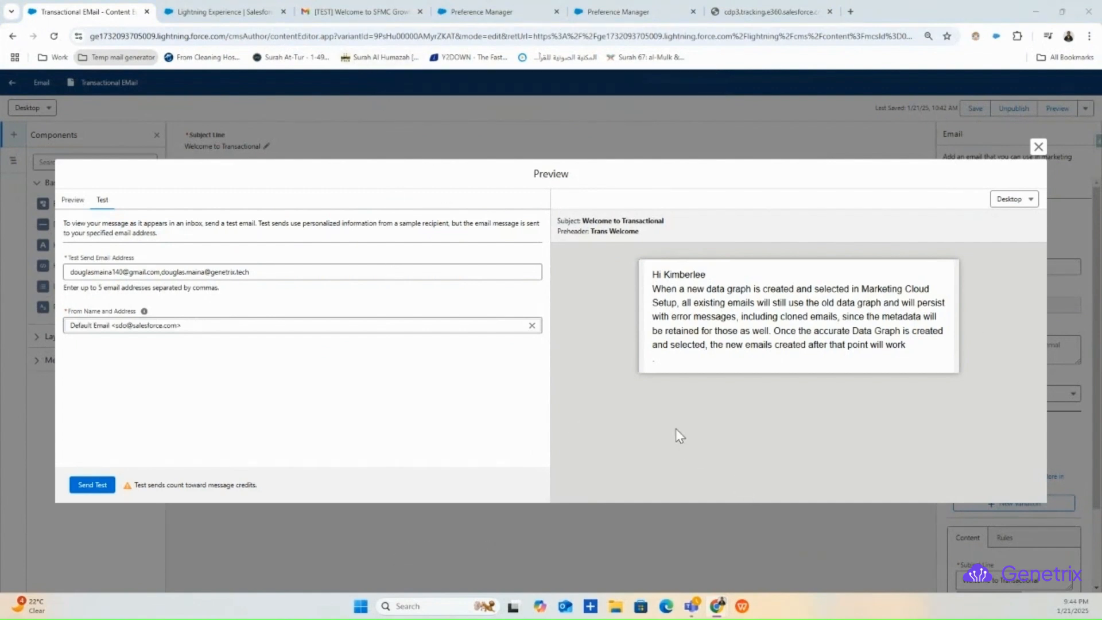
left_click(370, 11)
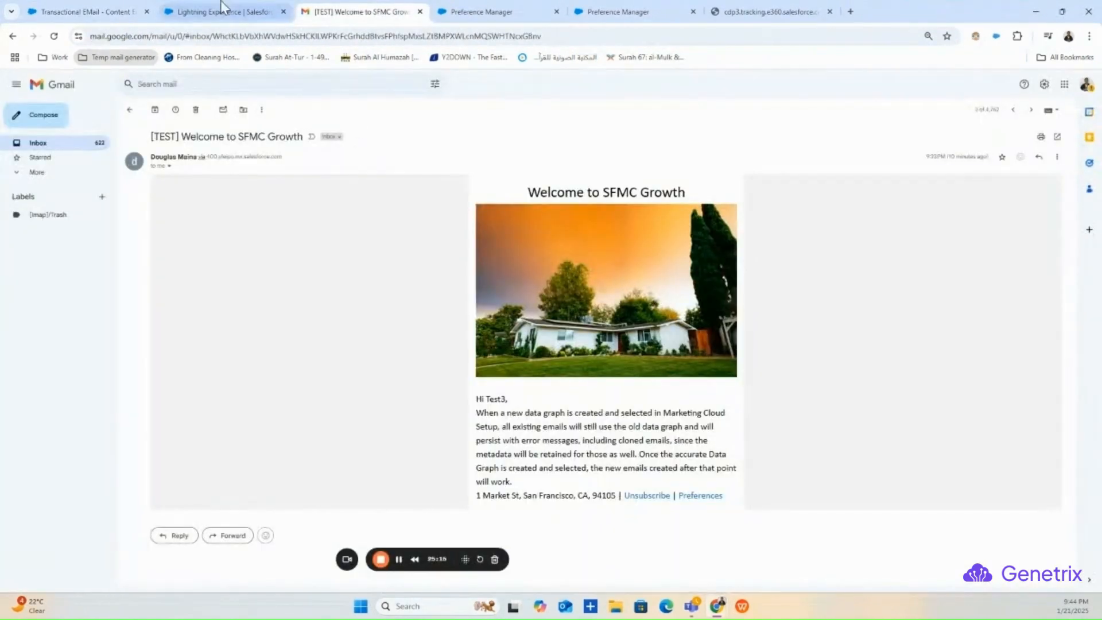
left_click(86, 11)
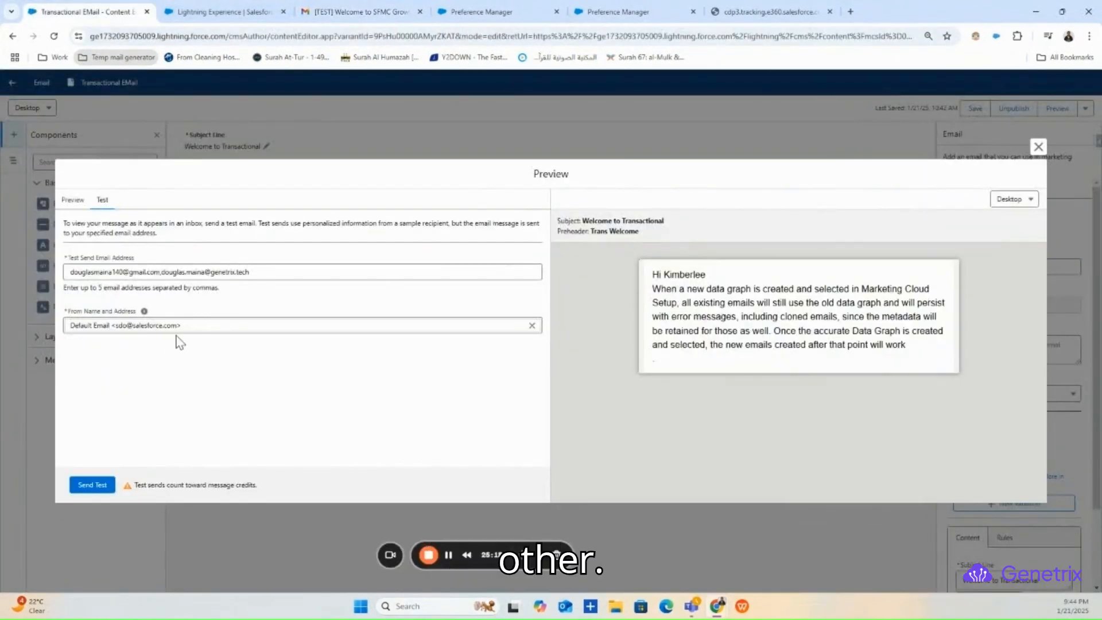
- Open the Welcome to Transactional test email and check its first-name greeting
left_click(336, 9)
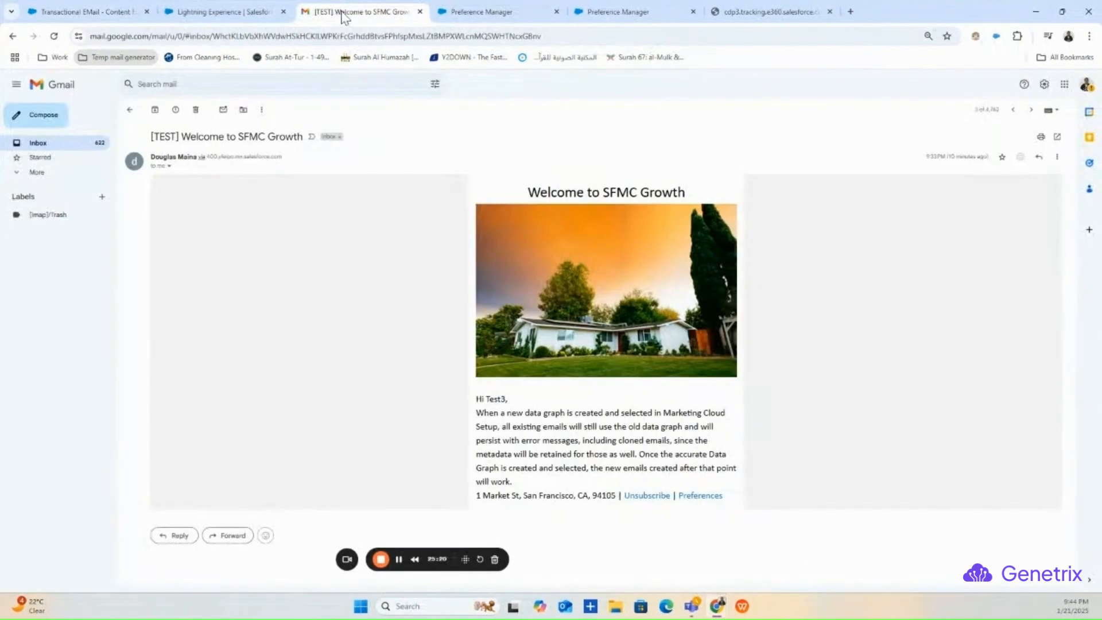
left_click(130, 110)
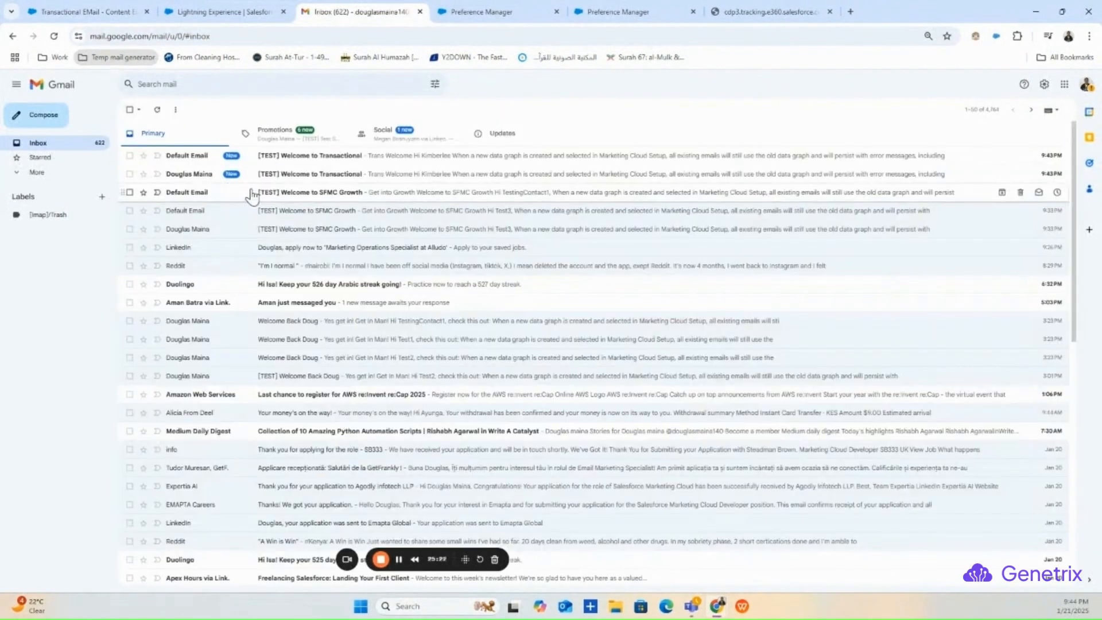
left_click(286, 179)
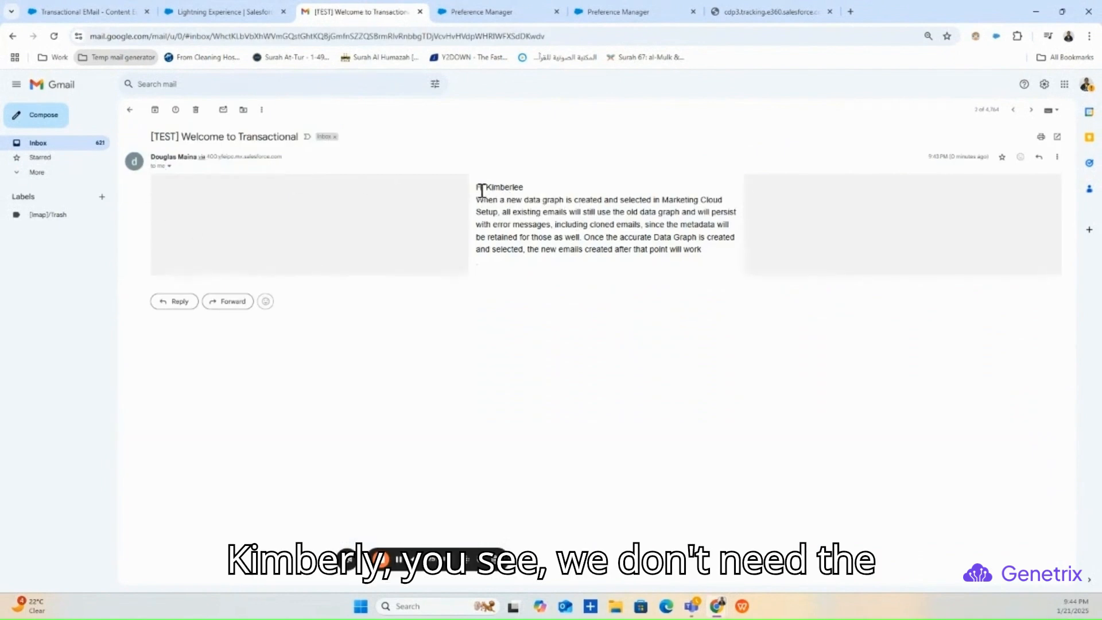
left_click_drag(477, 187, 701, 250)
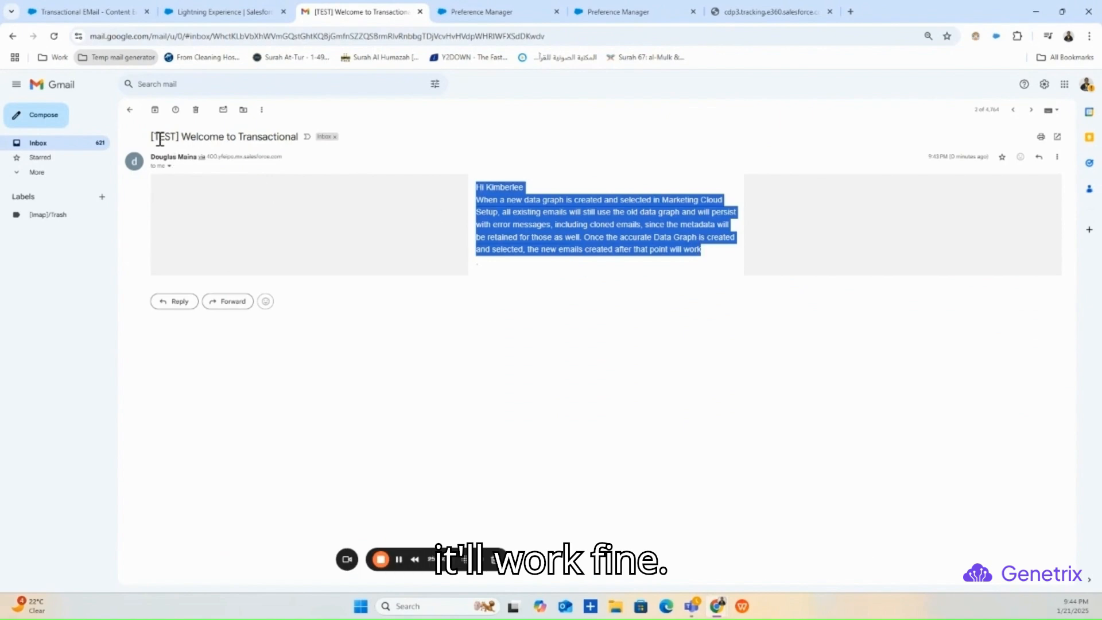
- Open the Welcome to SFMC Growth and Default Email test copies, then return to Salesforce
left_click(129, 110)
left_click(198, 192)
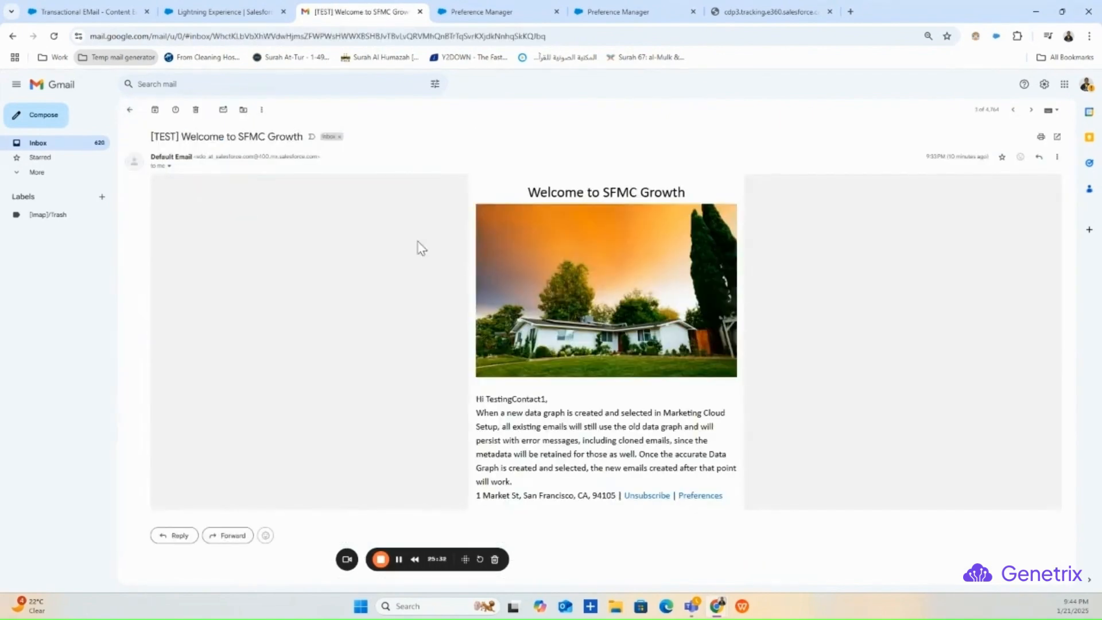
left_click(129, 110)
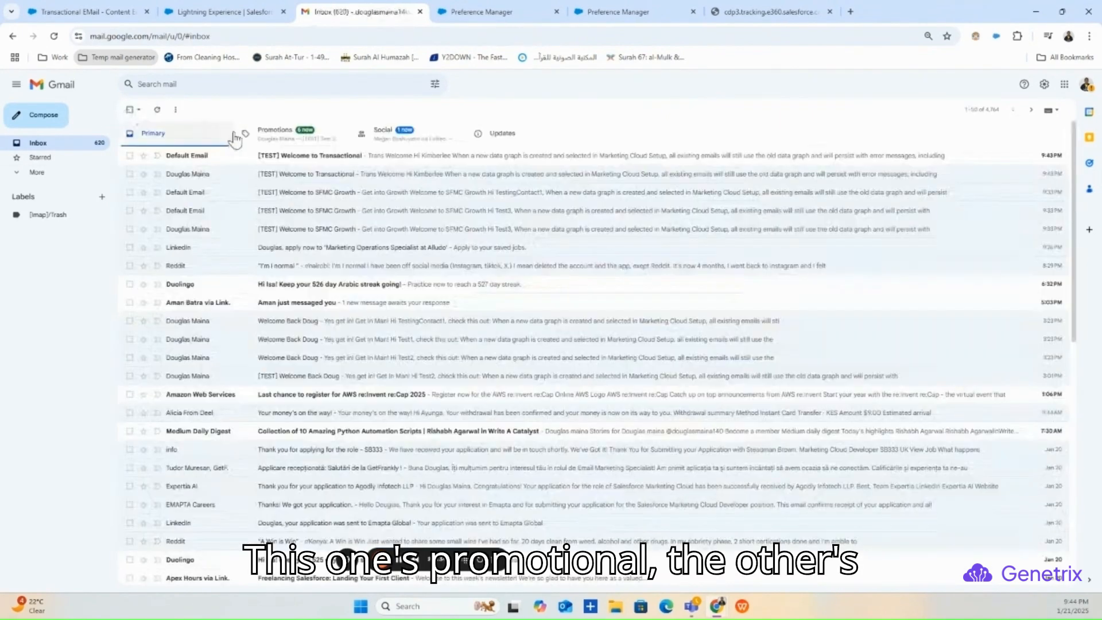
left_click(270, 157)
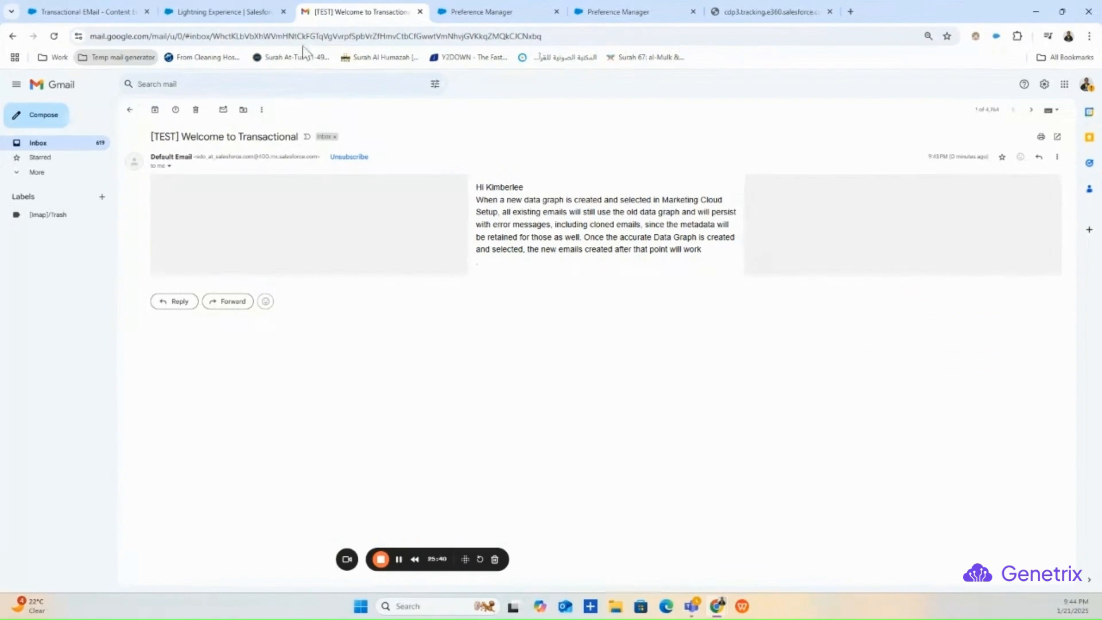
left_click(224, 11)
- Close the Preview dialog and leave the Transactional EMail editor for WorkspaceGentrix1
left_click(51, 8)
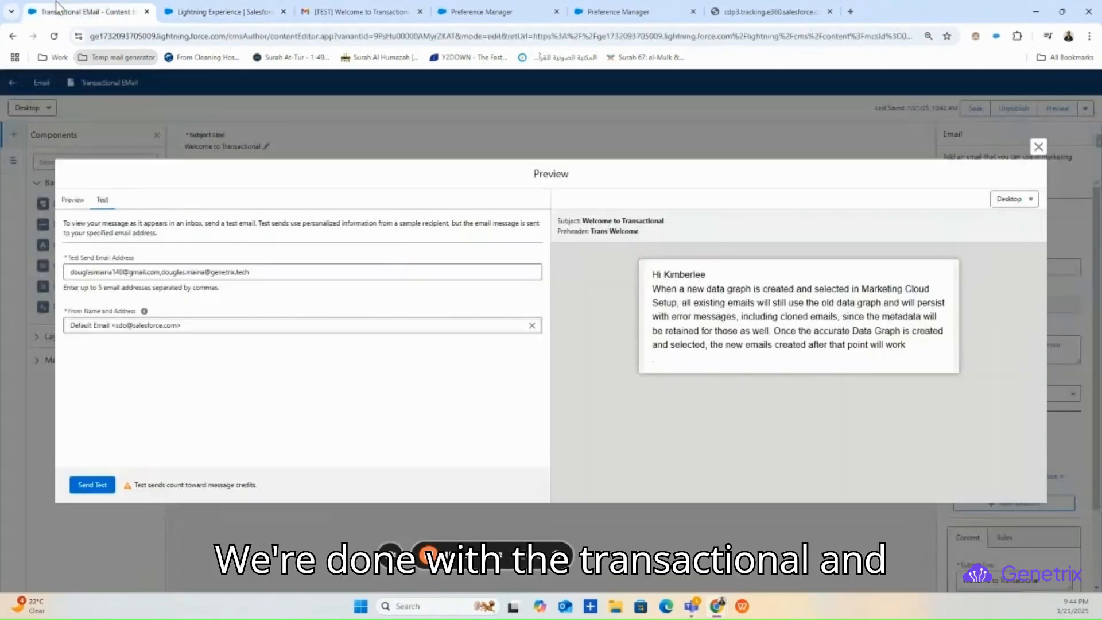
left_click(1038, 148)
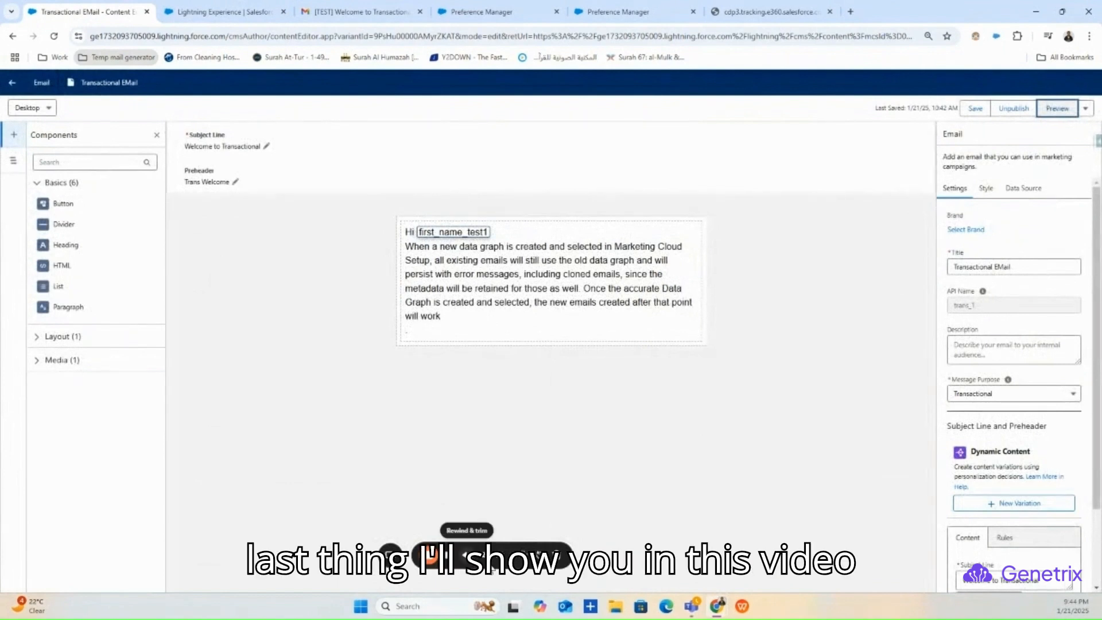
left_click_drag(582, 562, 720, 561)
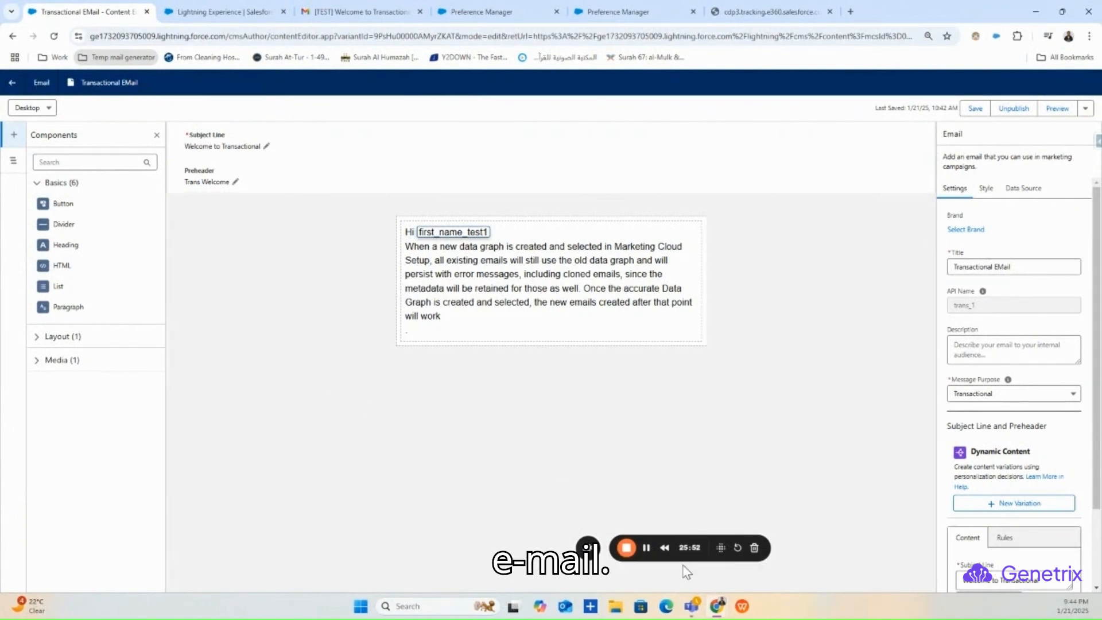
left_click_drag(704, 559, 719, 578)
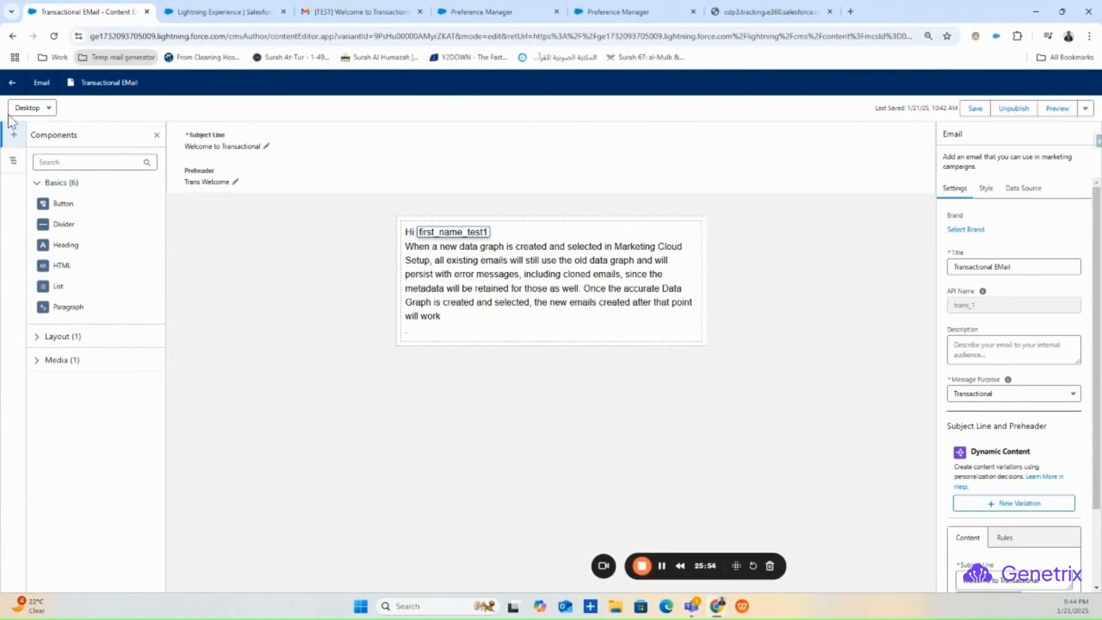
left_click(11, 83)
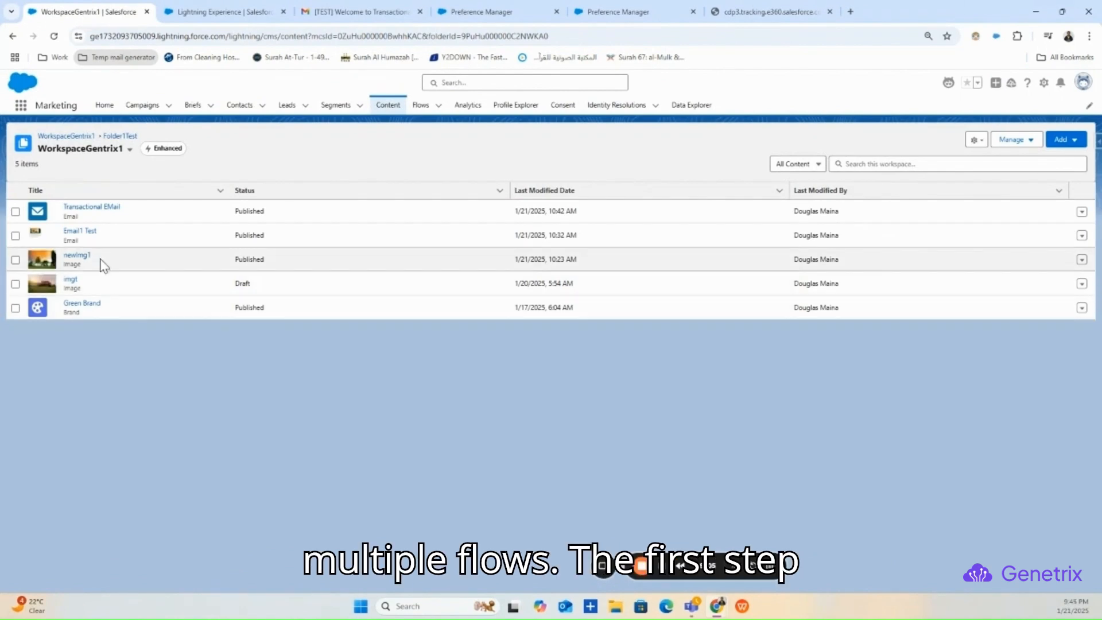
- Create and save a Parent Campaign named 'Genetrix test campaign1' from the Campaigns tab
left_click(138, 105)
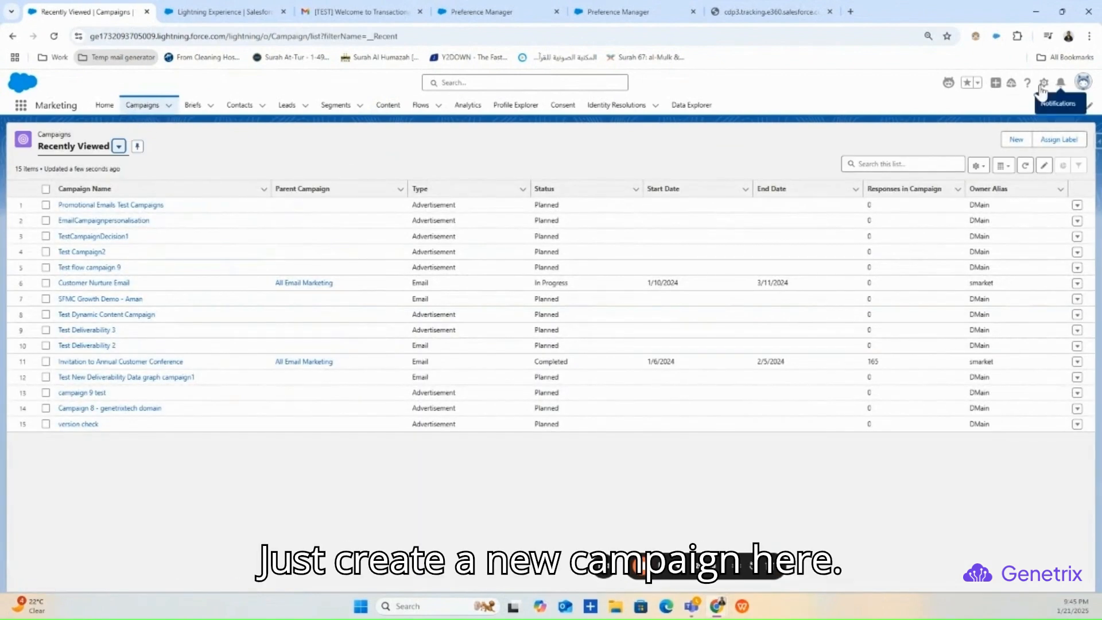
left_click(1016, 139)
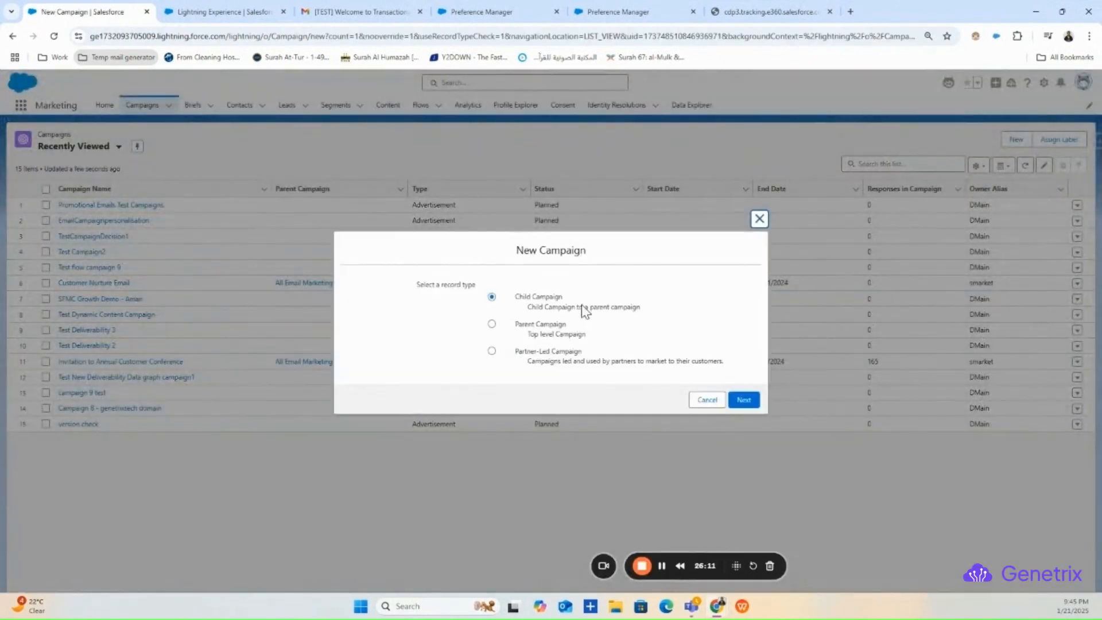
left_click(520, 326)
left_click(743, 402)
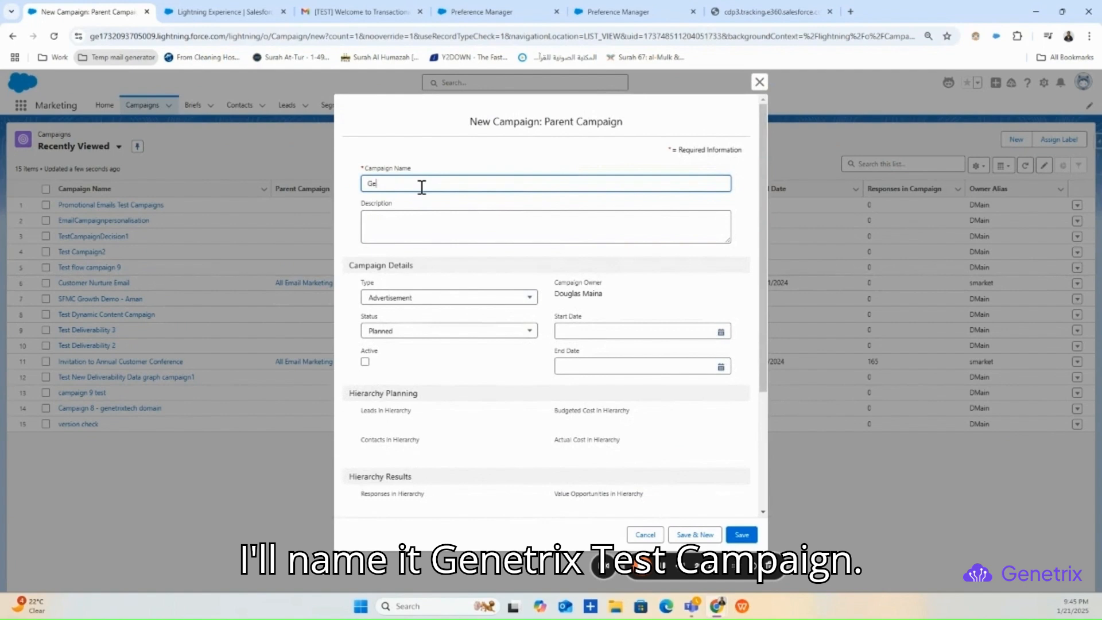
type("Genetra")
key("BackSpace")
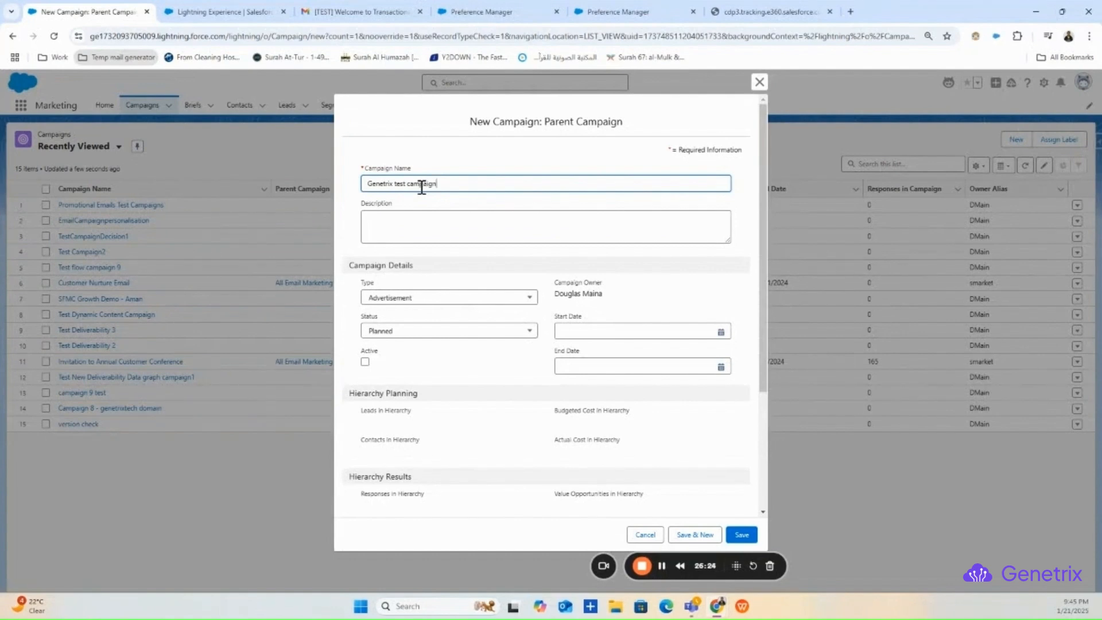
type("1")
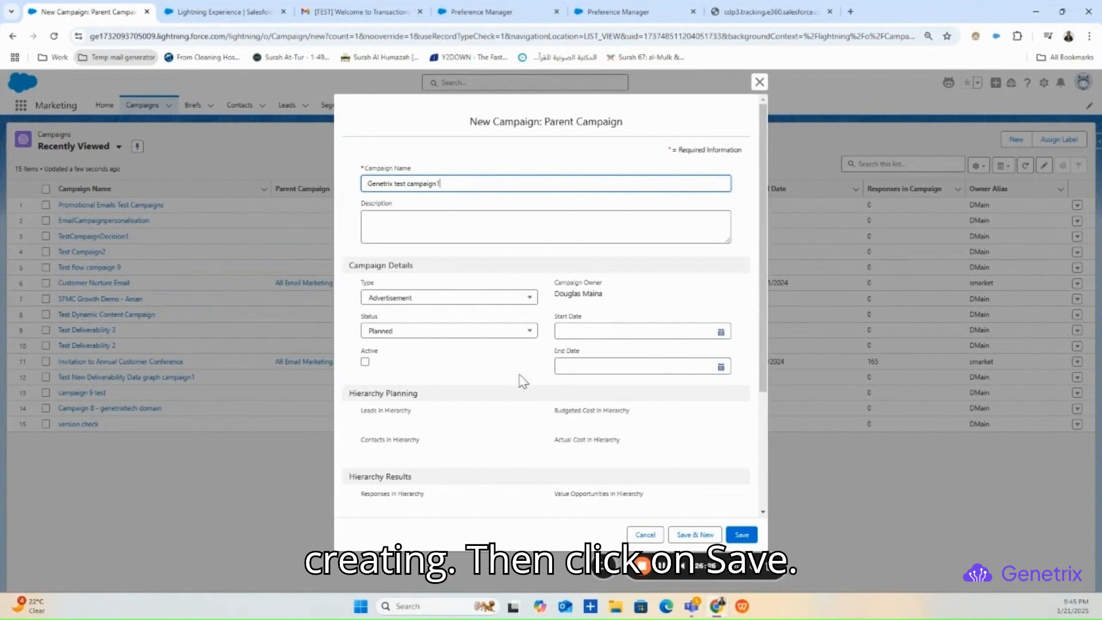
left_click(740, 534)
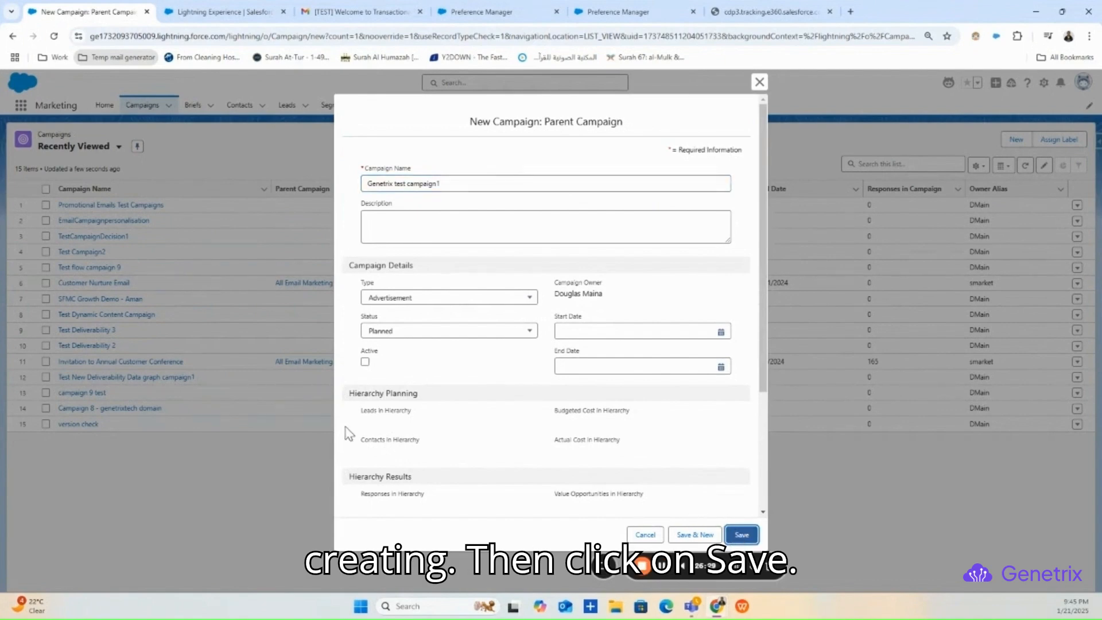
left_click(741, 535)
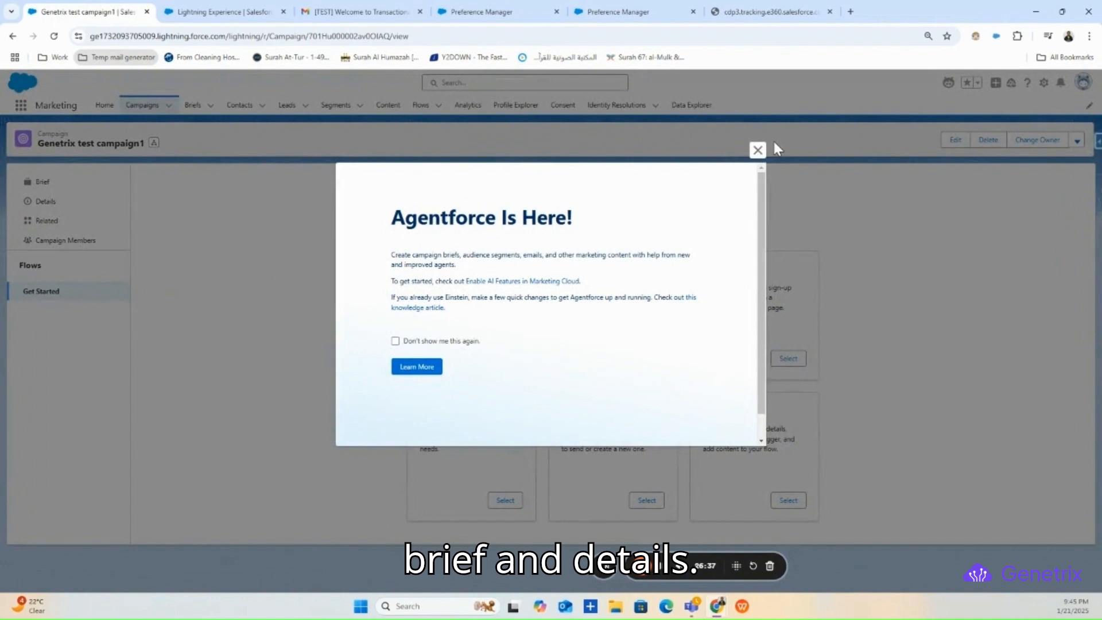
- Dismiss the Agentforce popup and start the campaign flow from the Single Email option
left_click(757, 150)
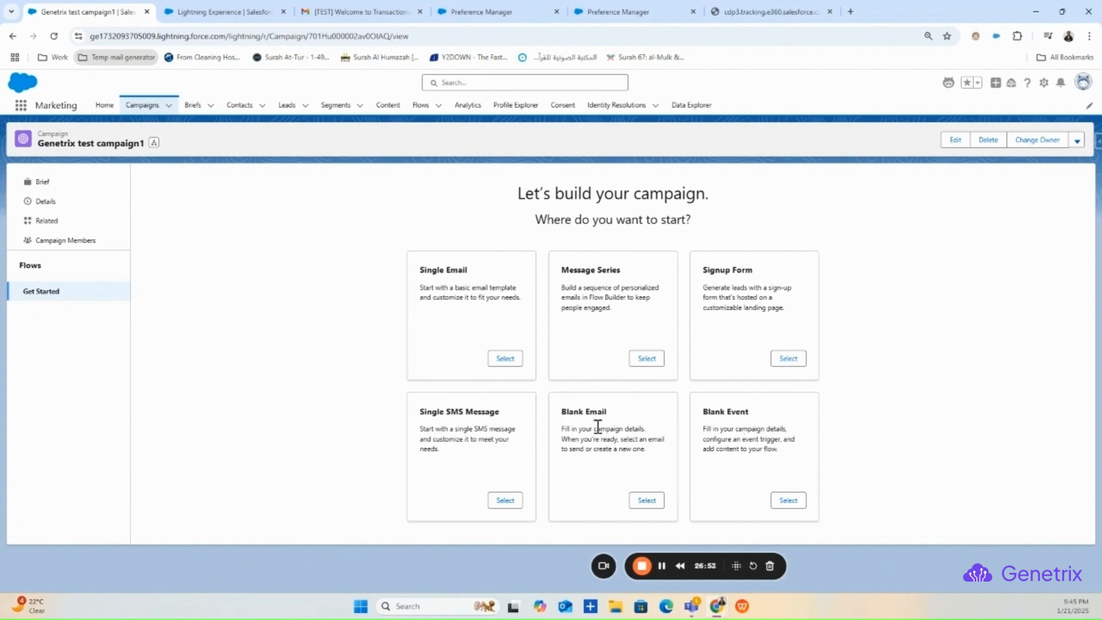
left_click(510, 361)
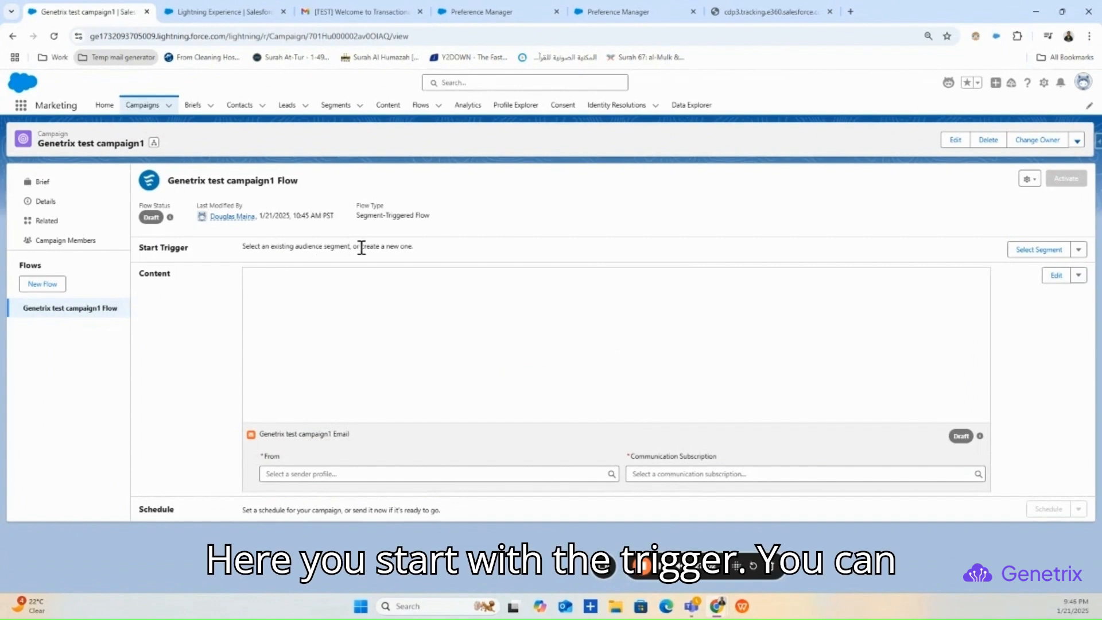
- Choose the UnifiedTest1 segment as the flow's start trigger and save it
left_click(1079, 250)
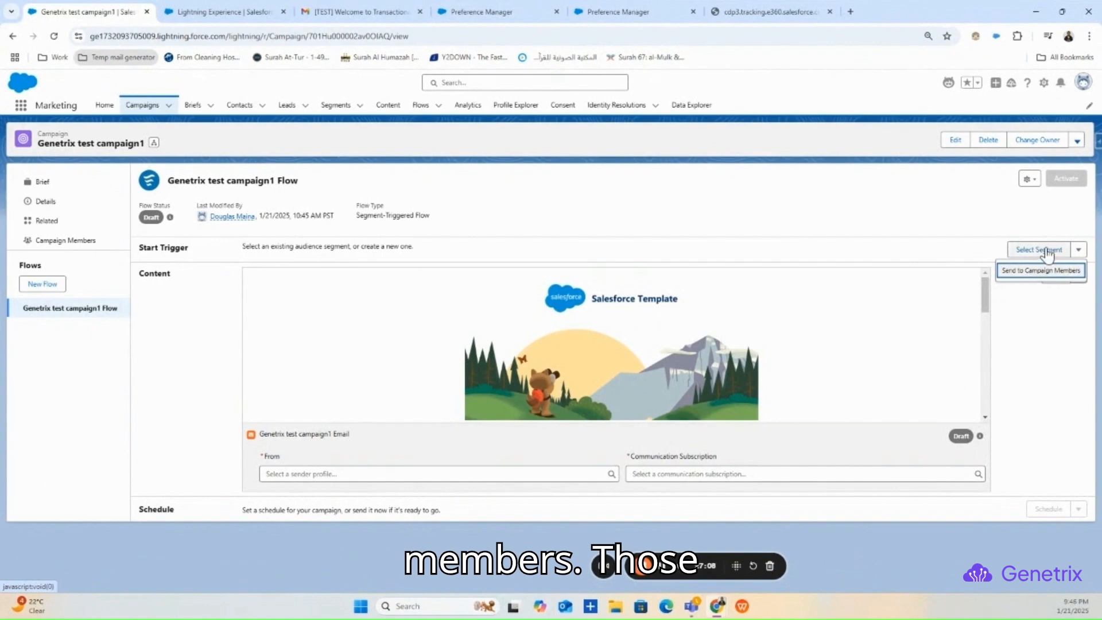
left_click(1046, 250)
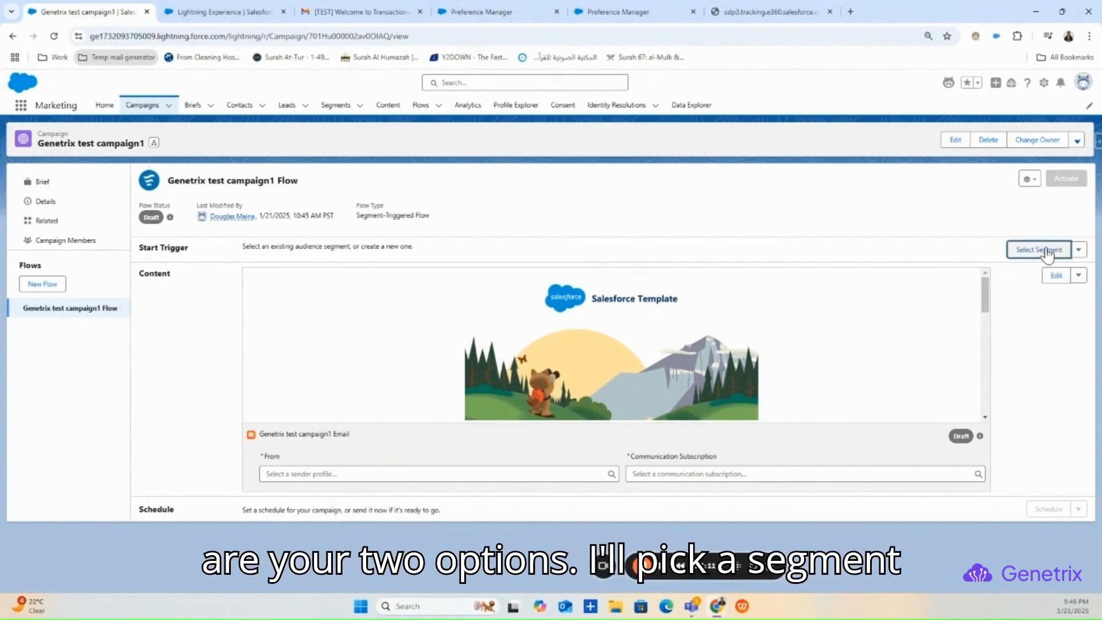
left_click(1046, 251)
left_click(519, 238)
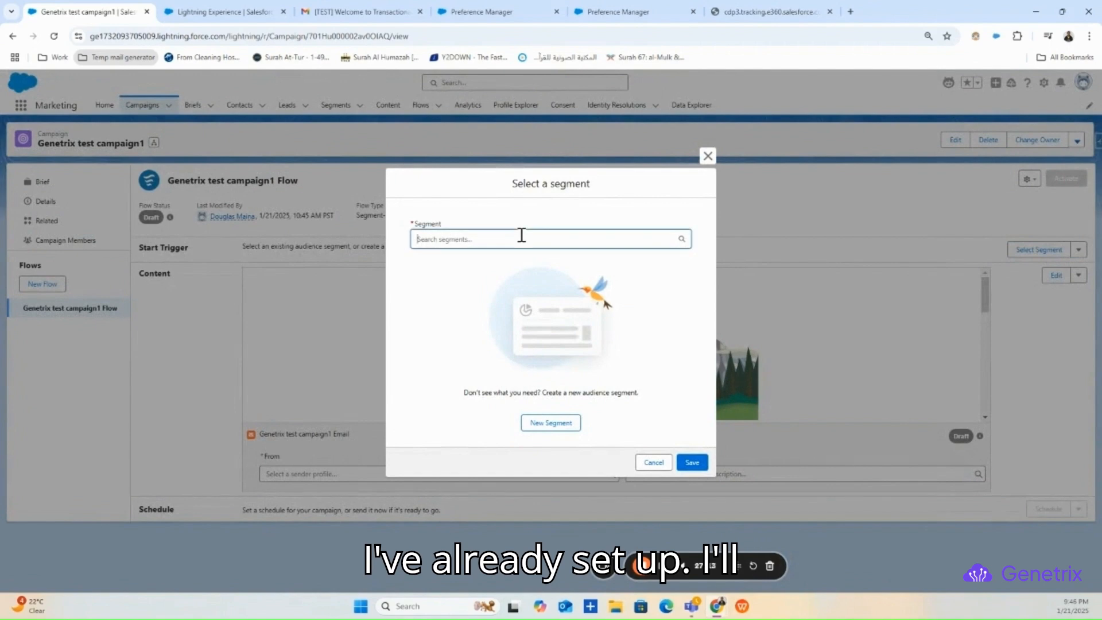
left_click(481, 288)
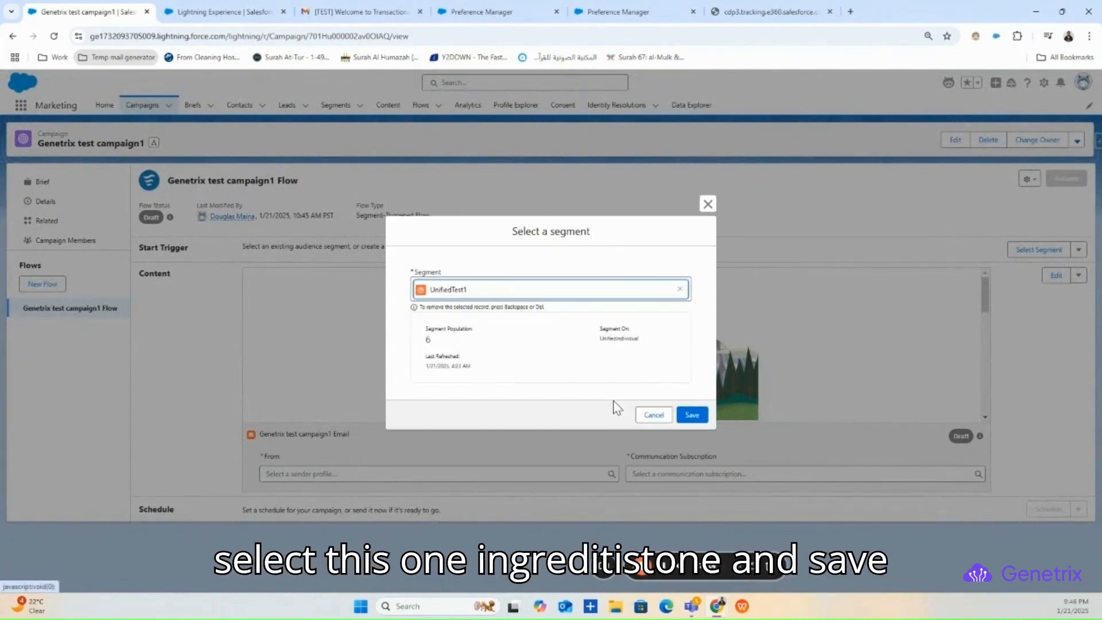
left_click(693, 407)
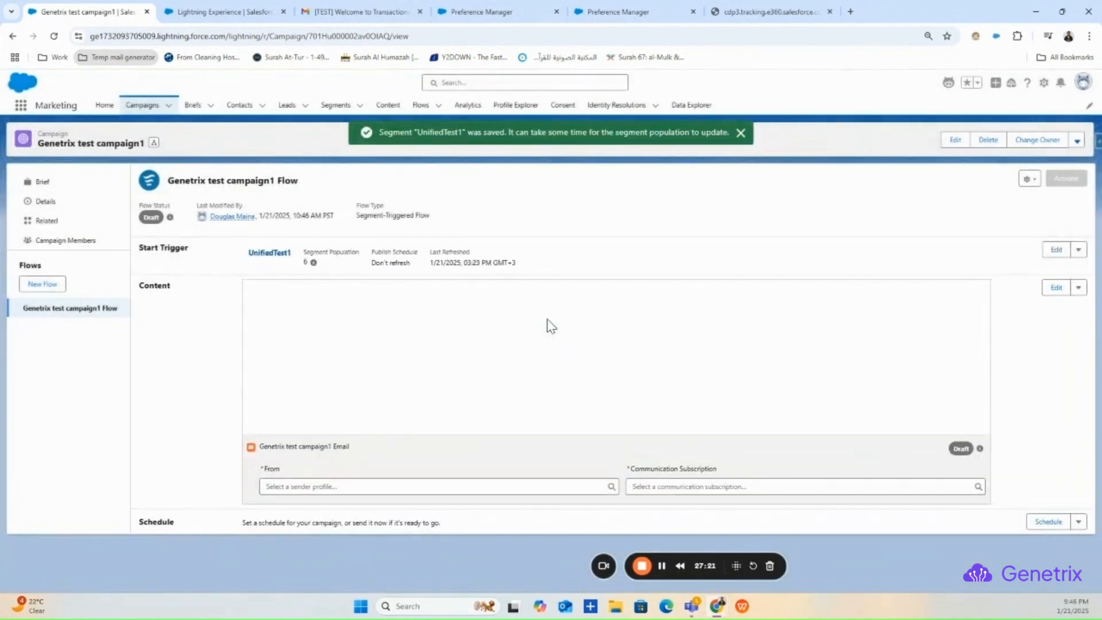
scroll(866, 347, "down", 5)
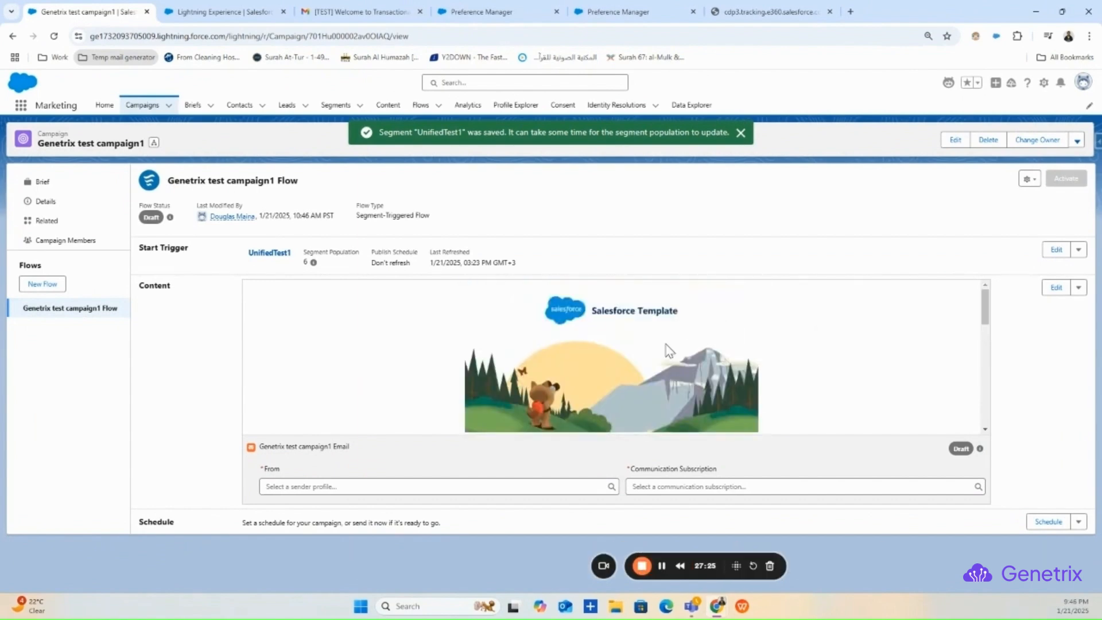
scroll(666, 350, "down", 8)
scroll(941, 312, "down", 2)
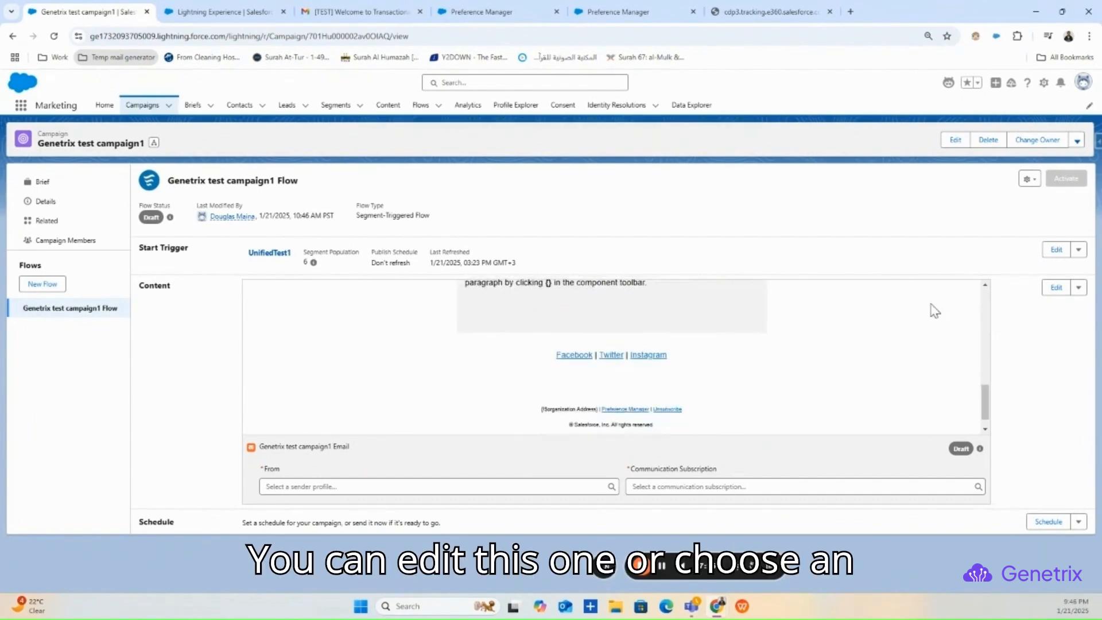
- Replace the draft email with the existing Email1 Test from Folder1Test
left_click(1080, 288)
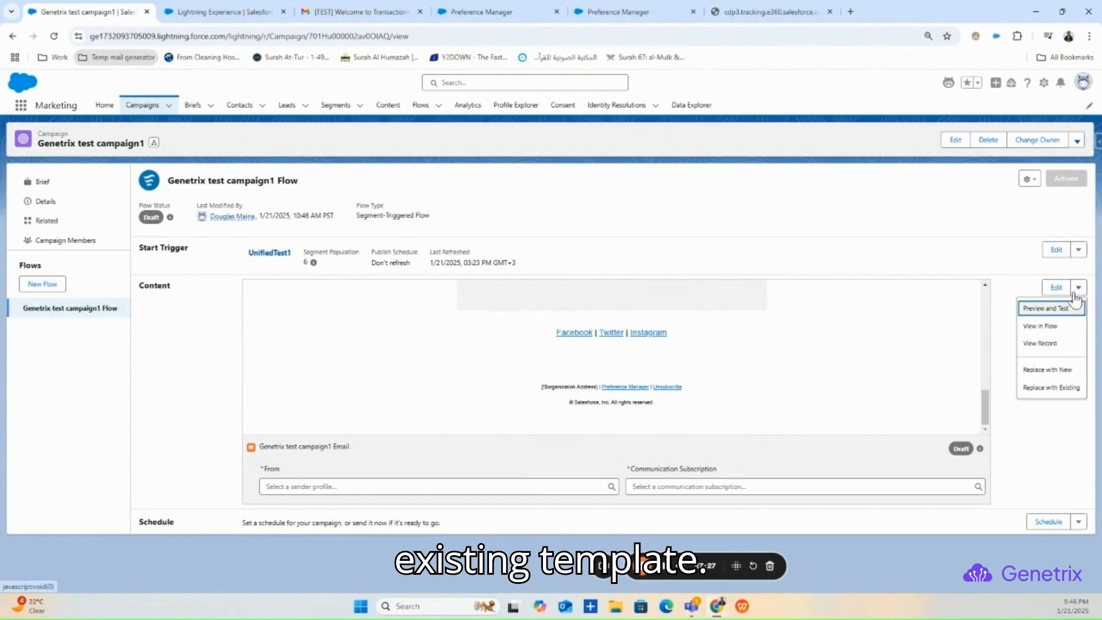
left_click(1047, 387)
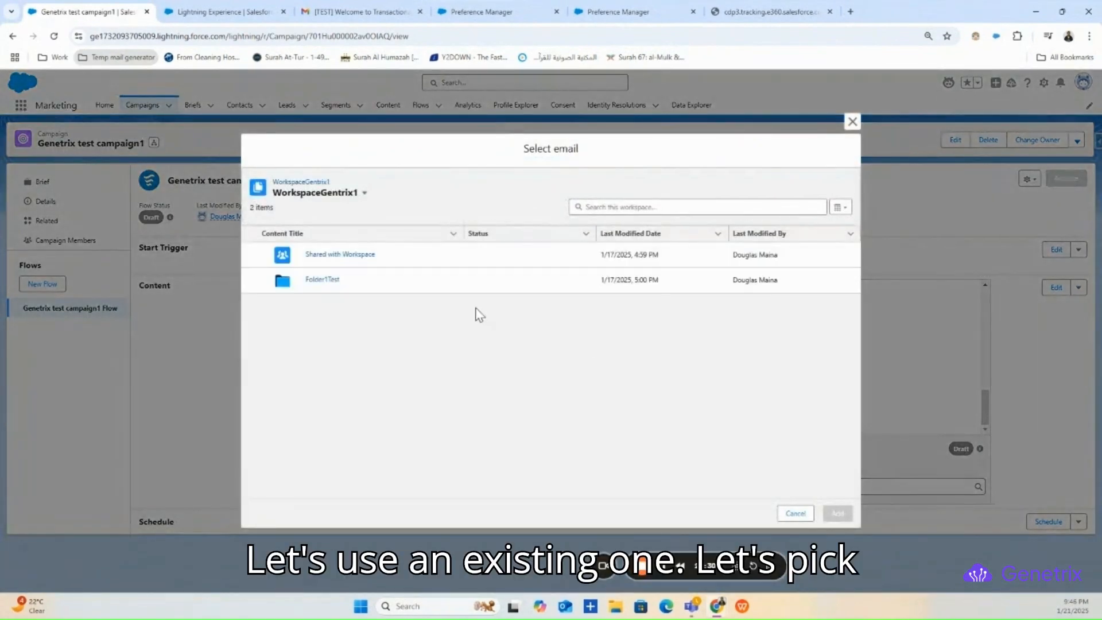
left_click(322, 281)
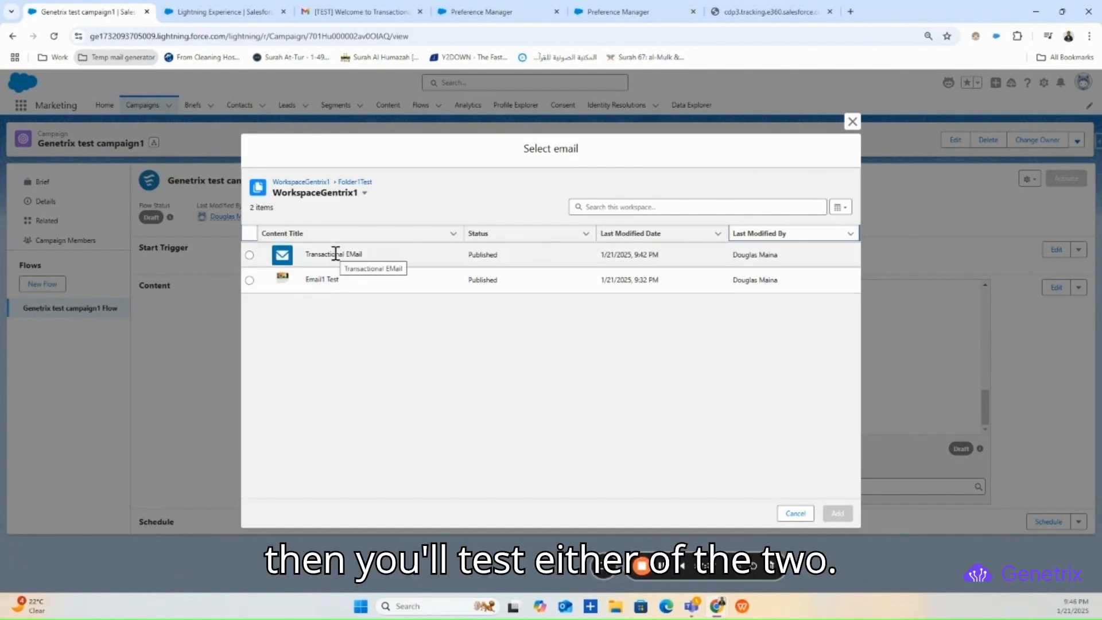
left_click(250, 280)
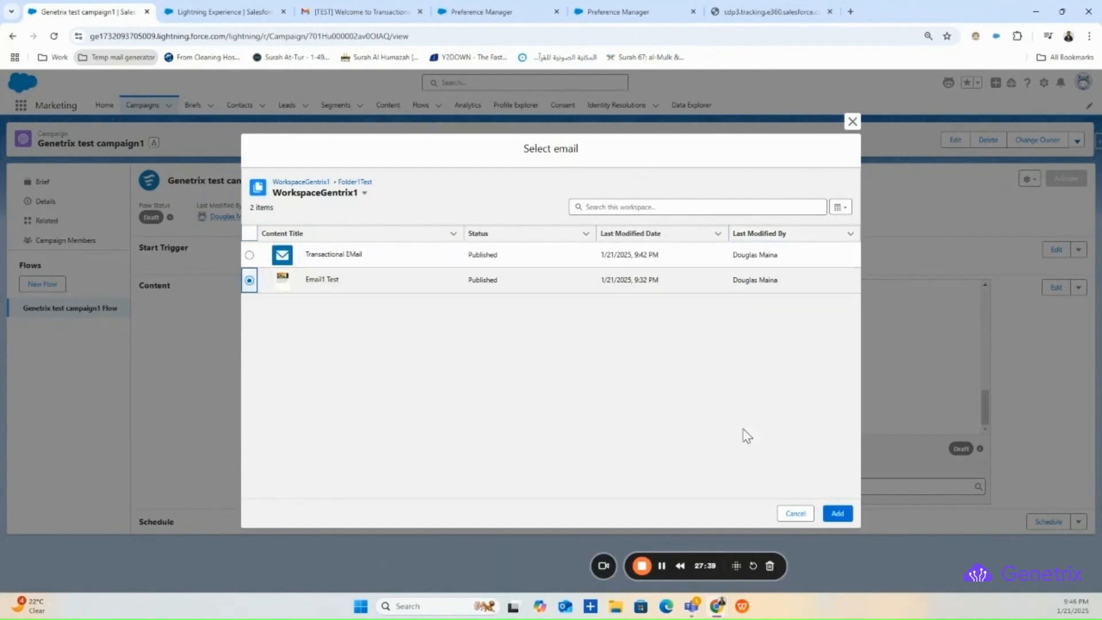
left_click(839, 515)
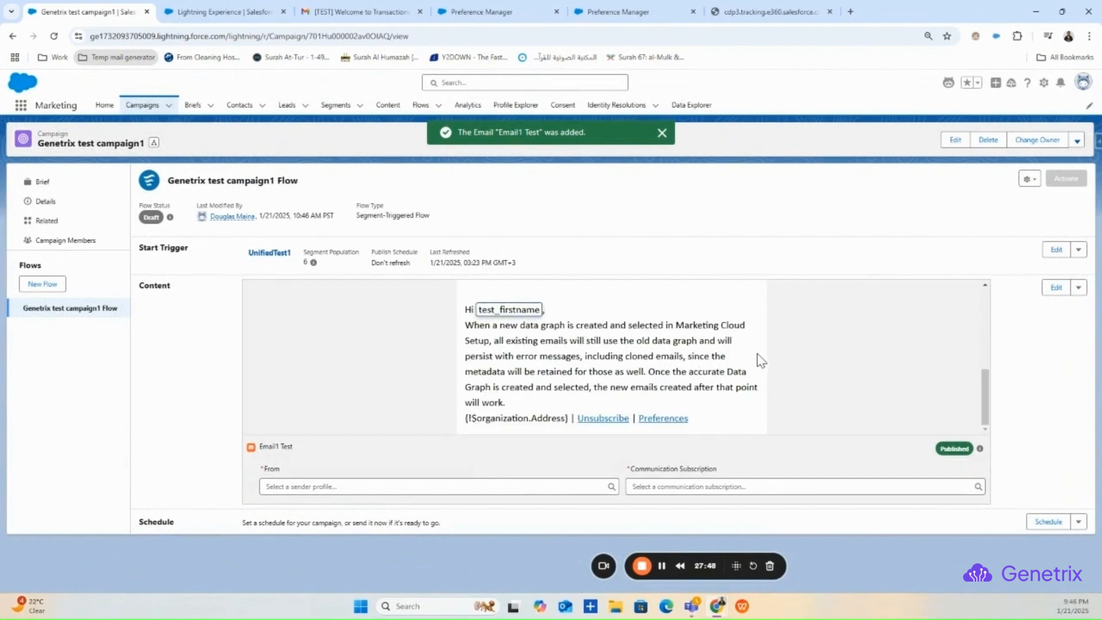
- Set the user's own sender profile and the Marketing subscription, then open Schedule
left_click(453, 488)
left_click(421, 447)
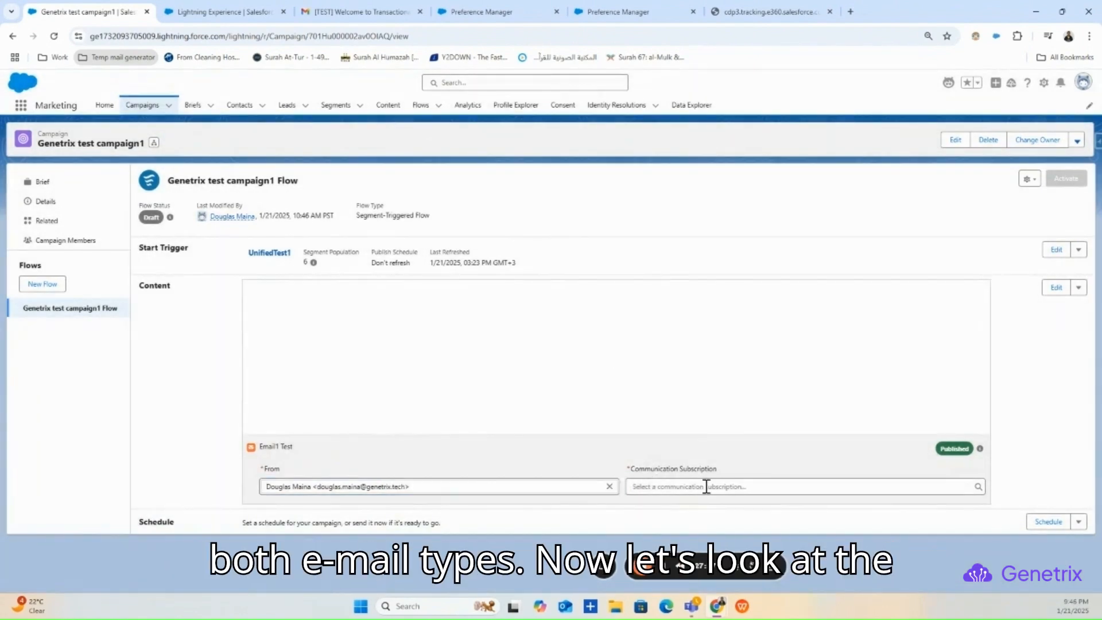
left_click(706, 486)
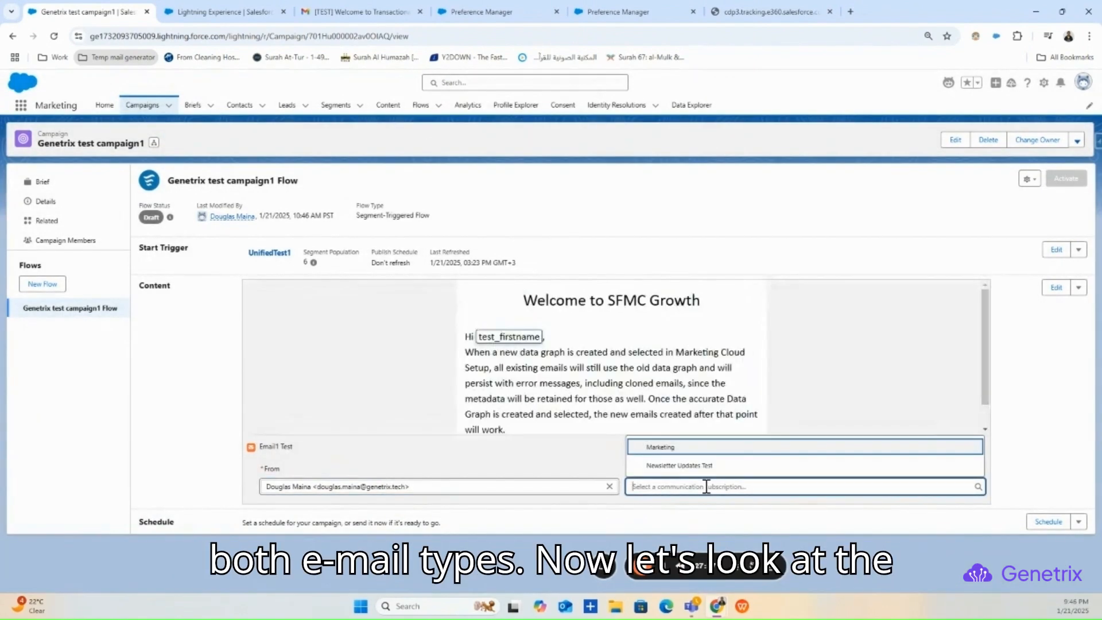
left_click(696, 448)
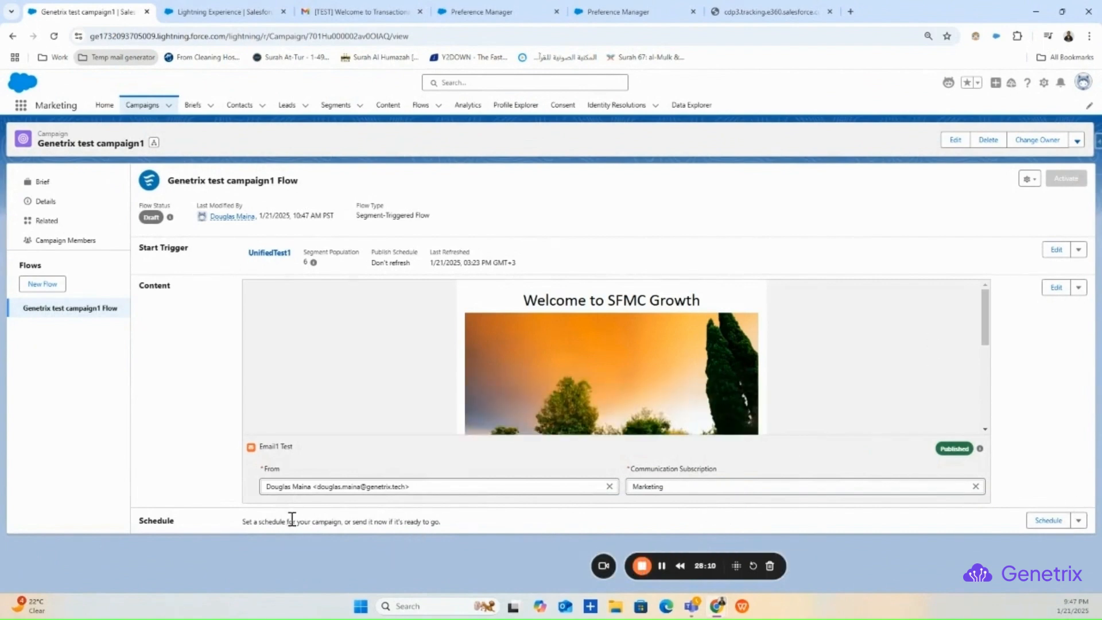
left_click(1062, 515)
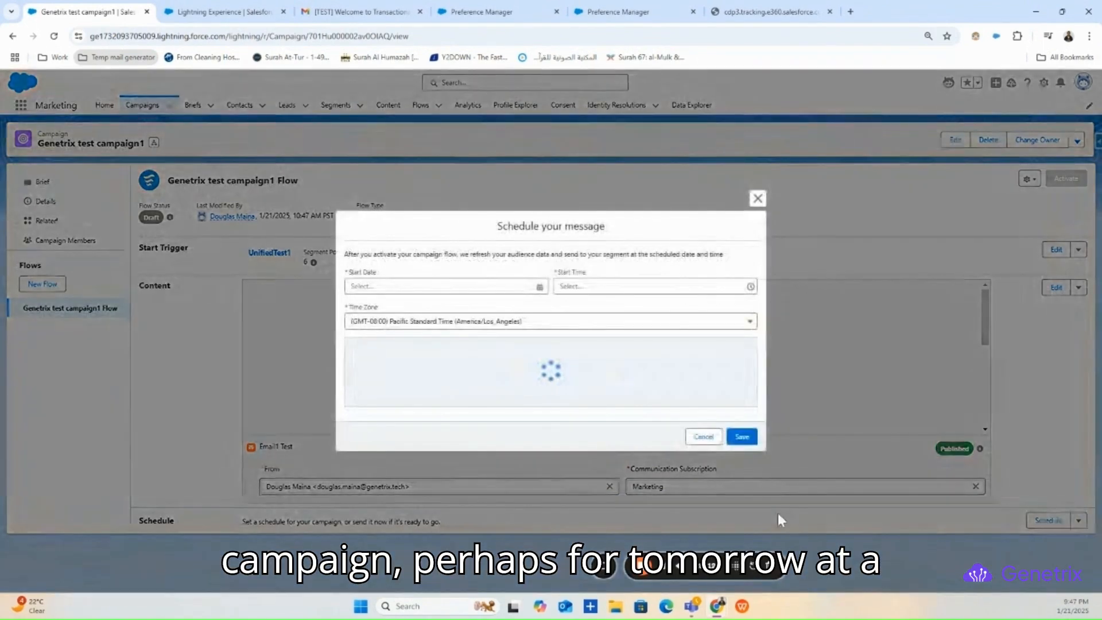
- Try a Jan 22, 2025, 1:00 AM Pacific Standard Time schedule, then discard it
left_click(430, 270)
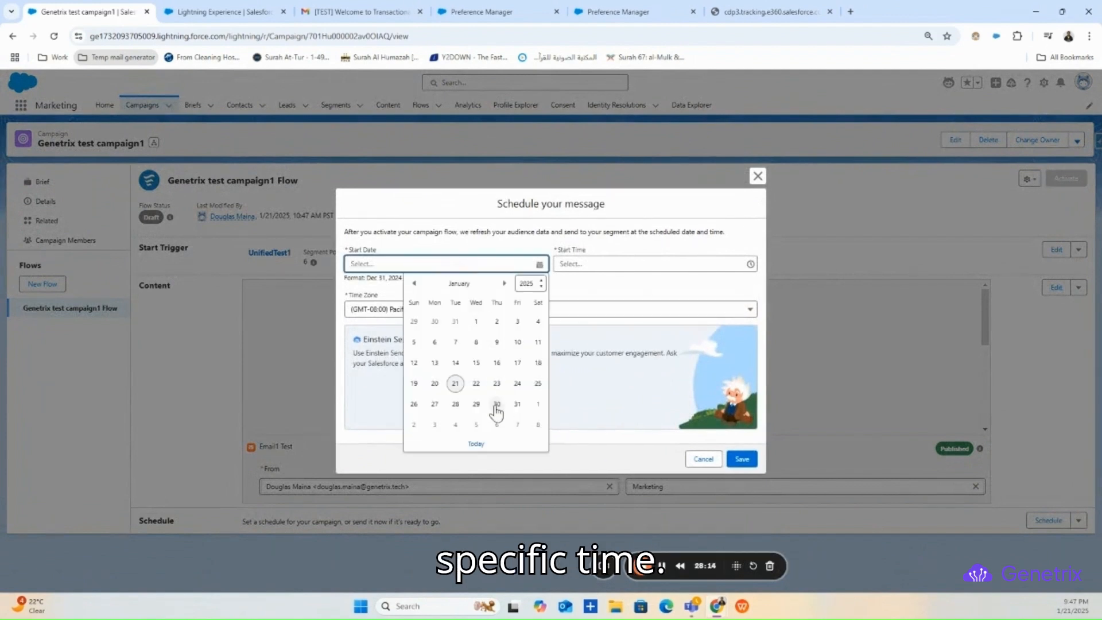
left_click(480, 388)
left_click(602, 265)
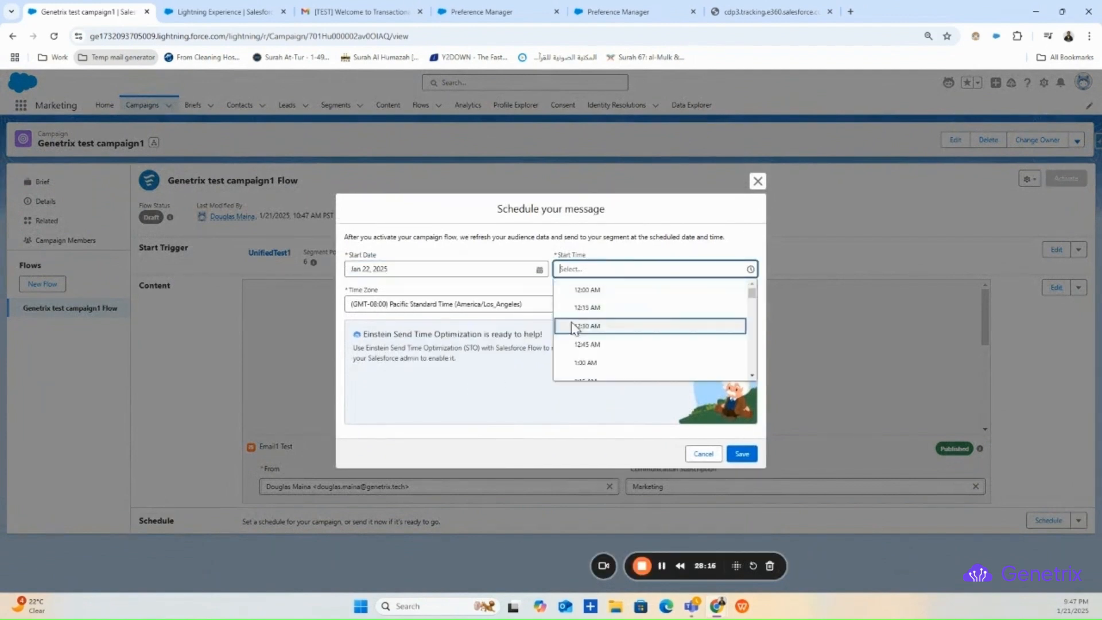
left_click(574, 360)
left_click(521, 309)
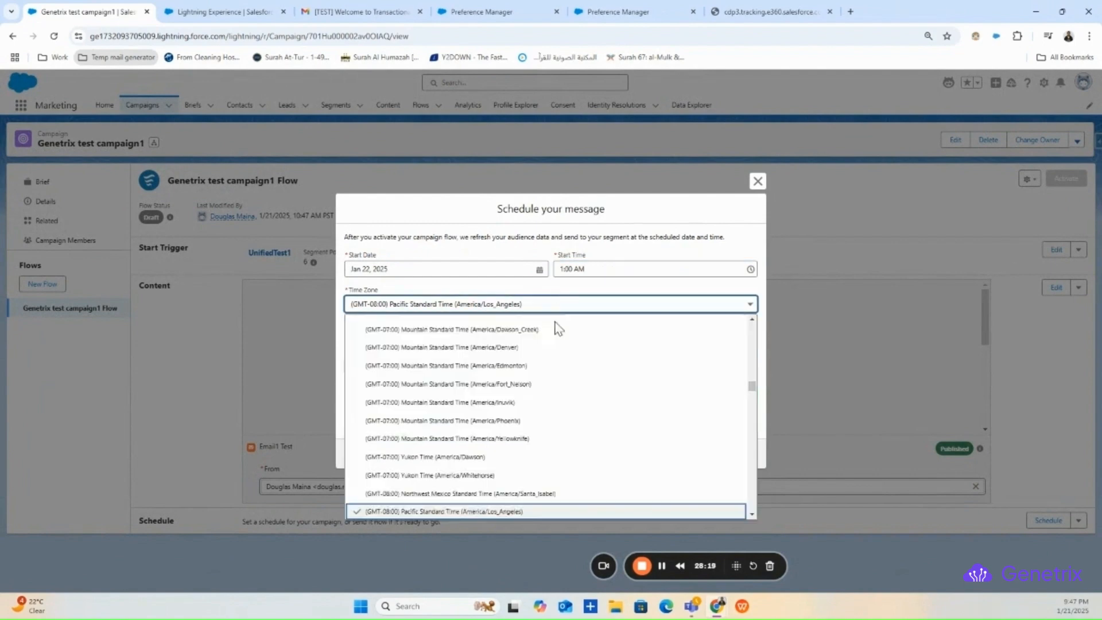
left_click(657, 301)
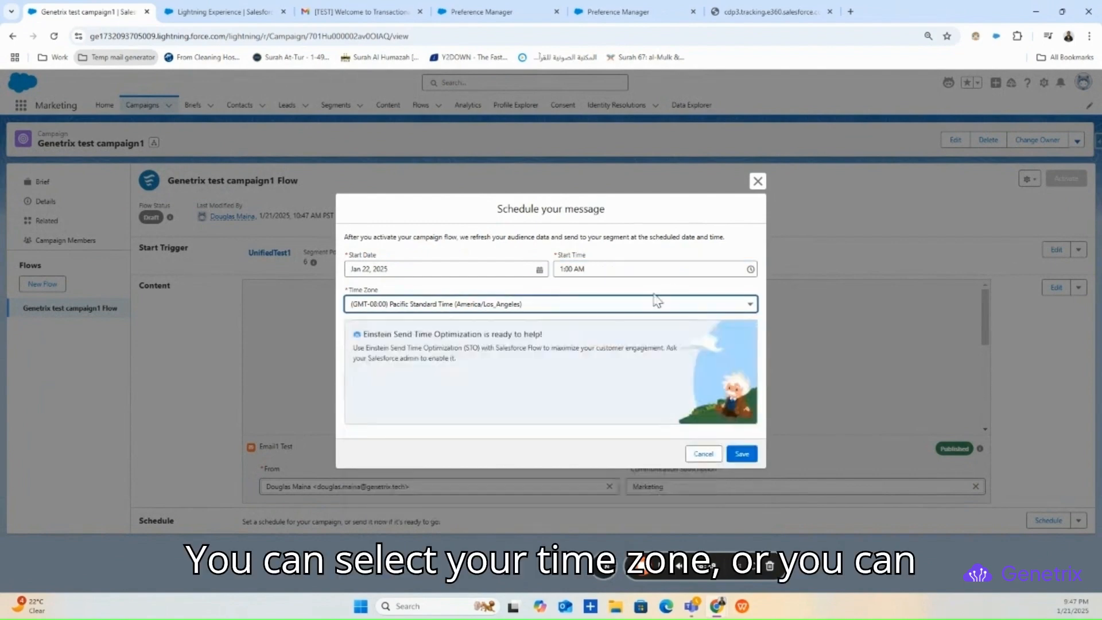
left_click(758, 181)
- Choose Send Now and activate the flow to send immediately
left_click(1078, 521)
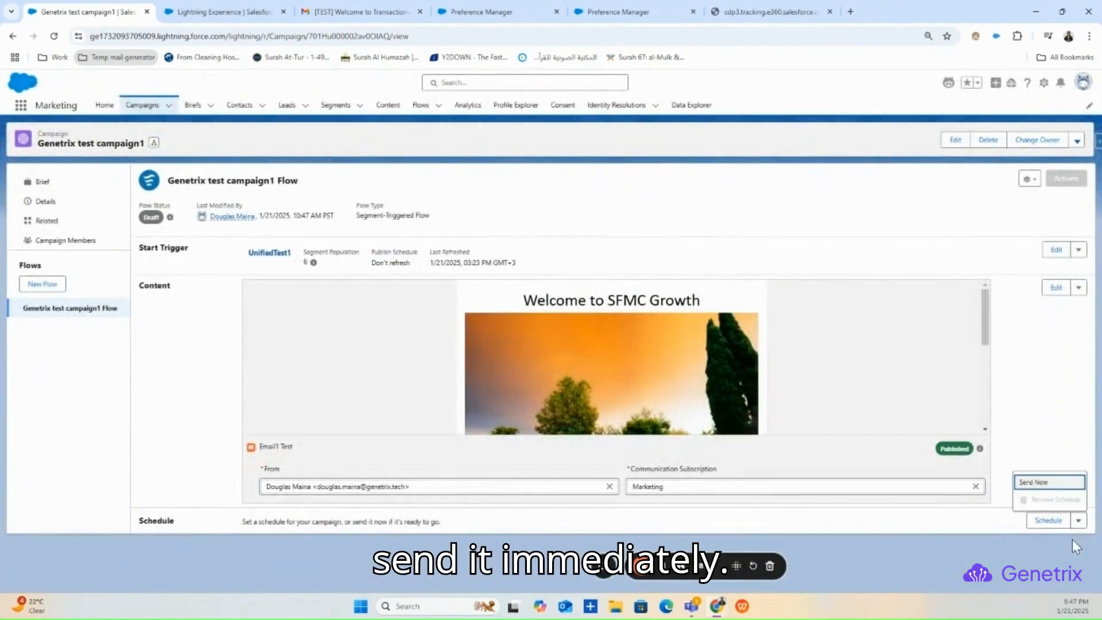
left_click(1042, 485)
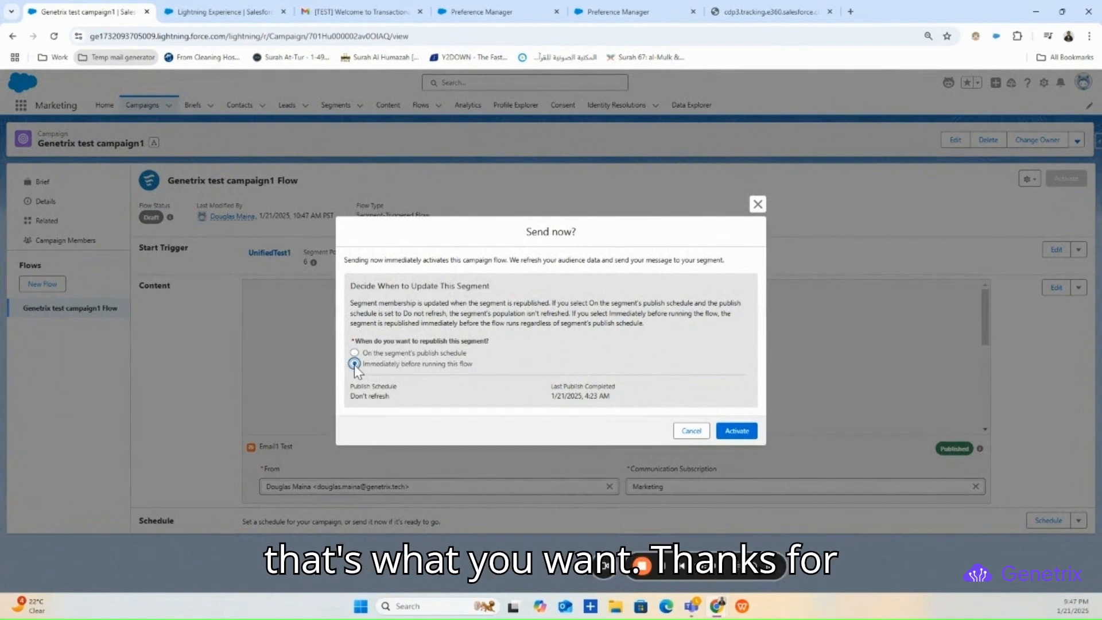
left_click(724, 423)
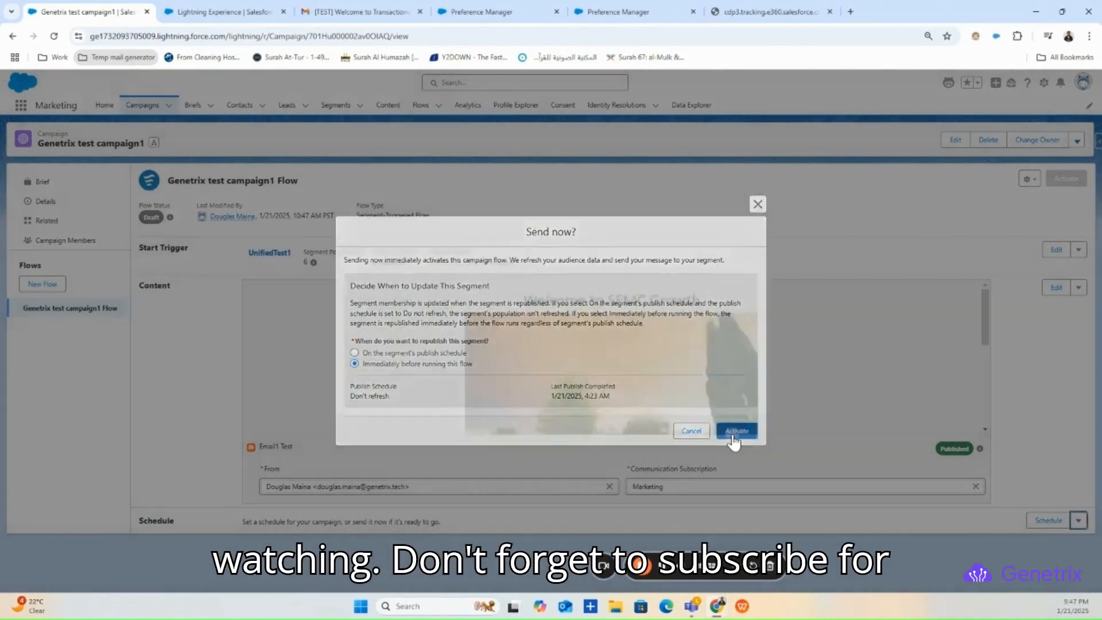